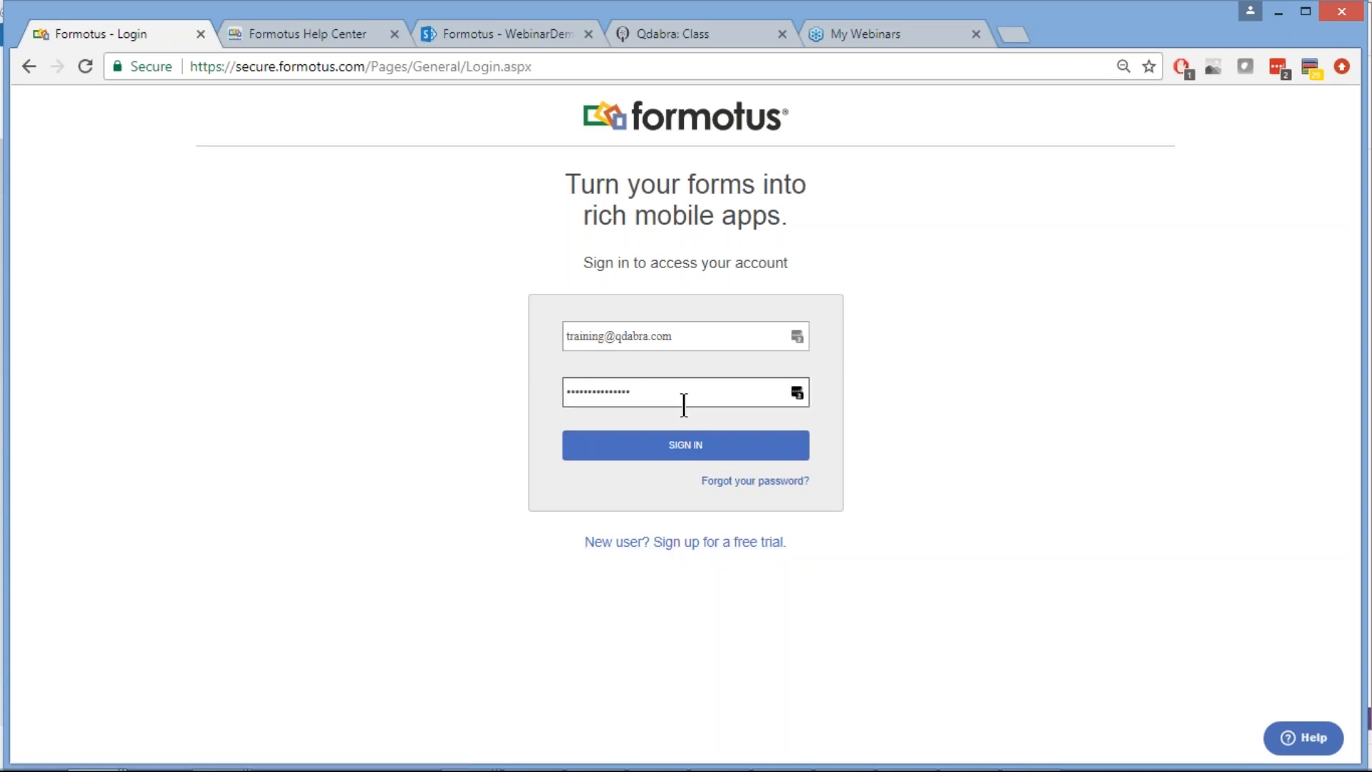
Sign in with the account credentials to reach the Formotus owner dashboard
click(684, 461)
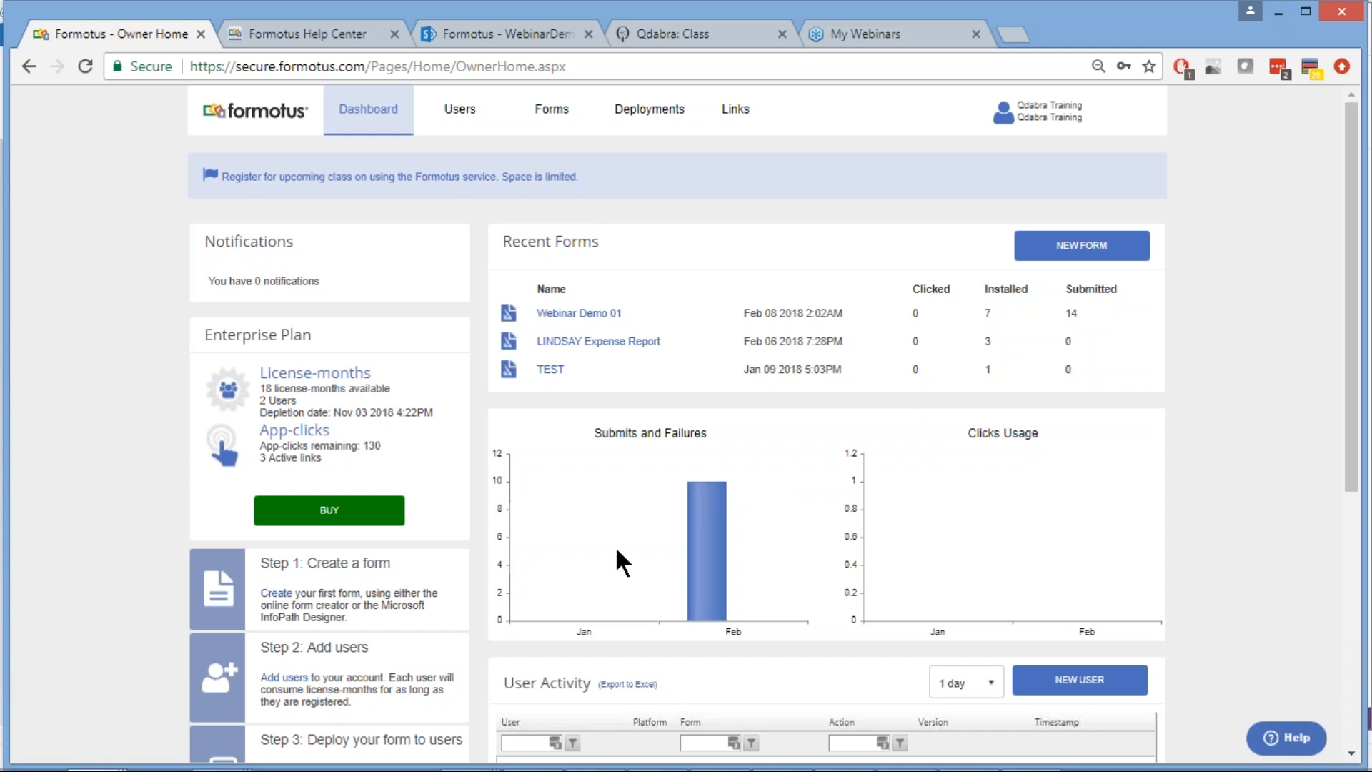
mouse_move(722, 562)
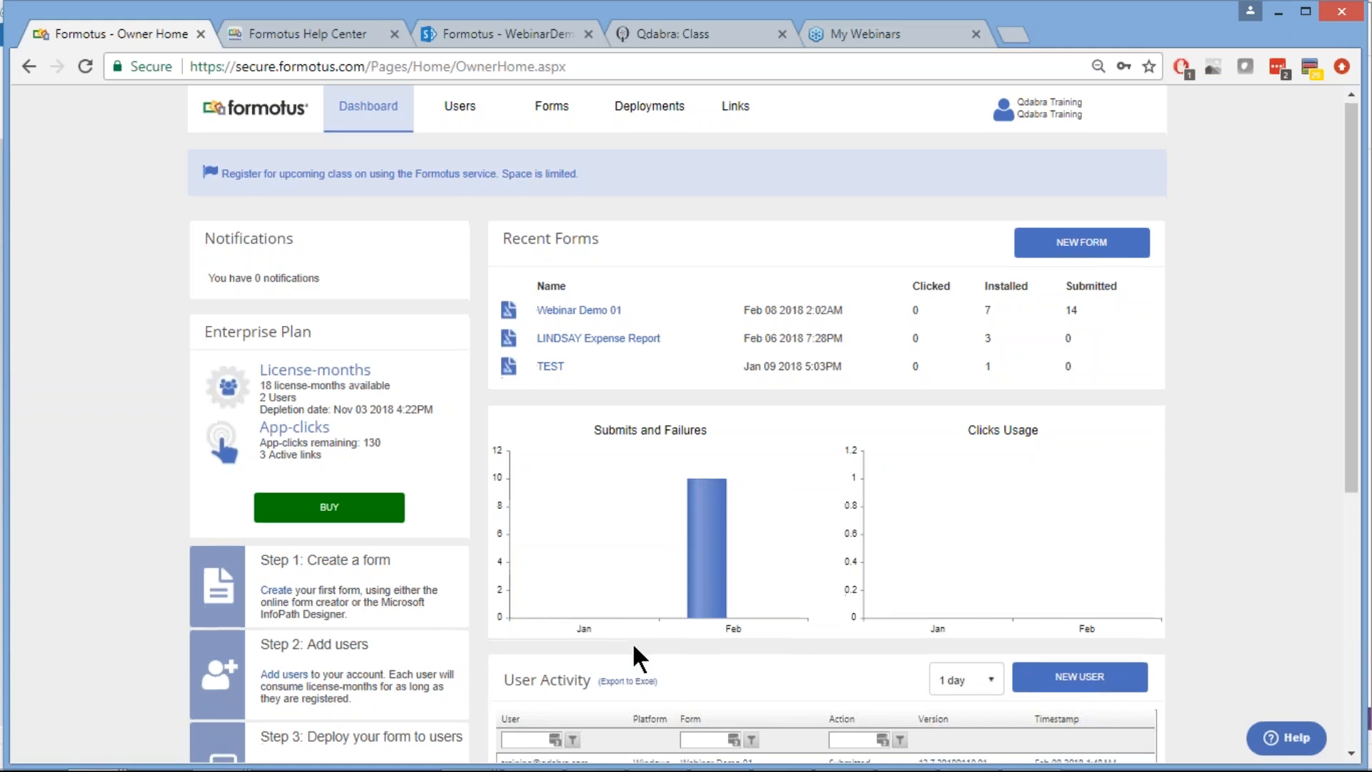
scroll(632, 642, down, 2)
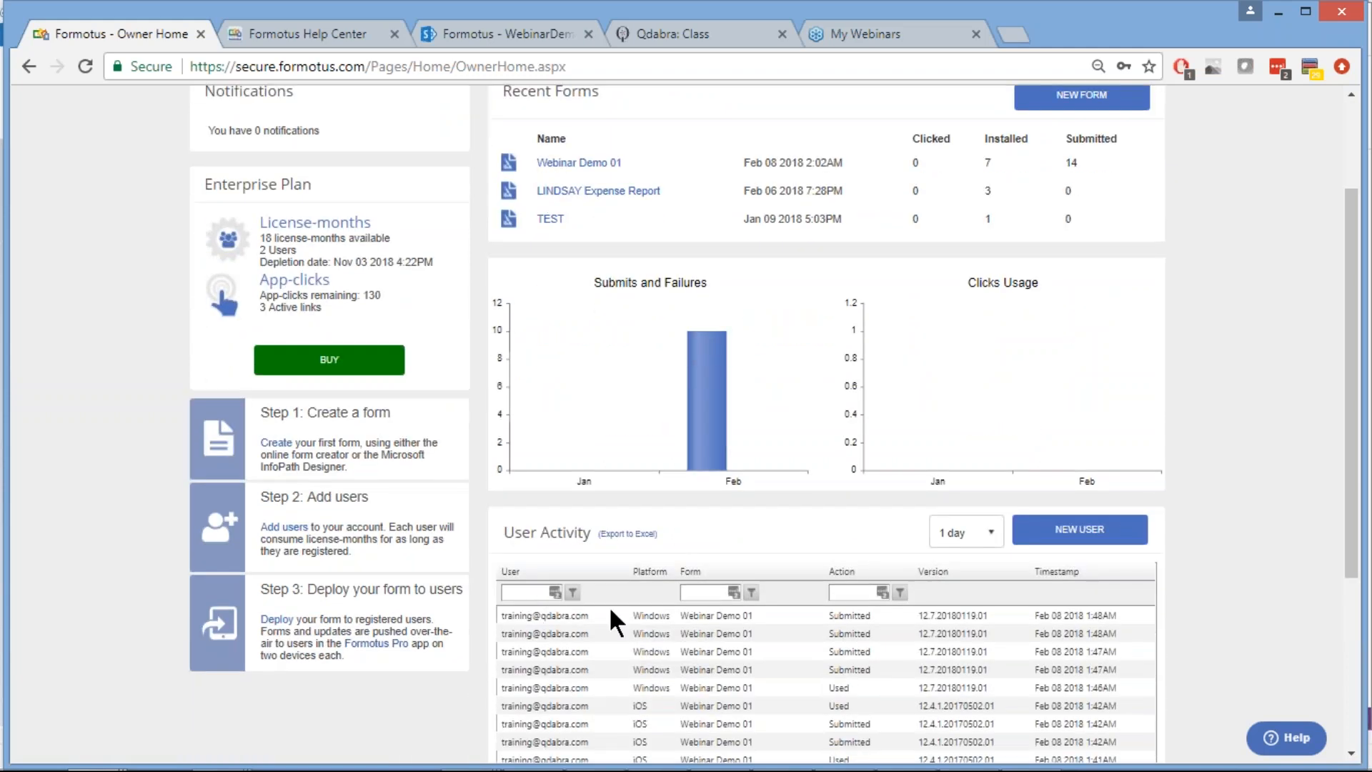
scroll(609, 606, down, 2)
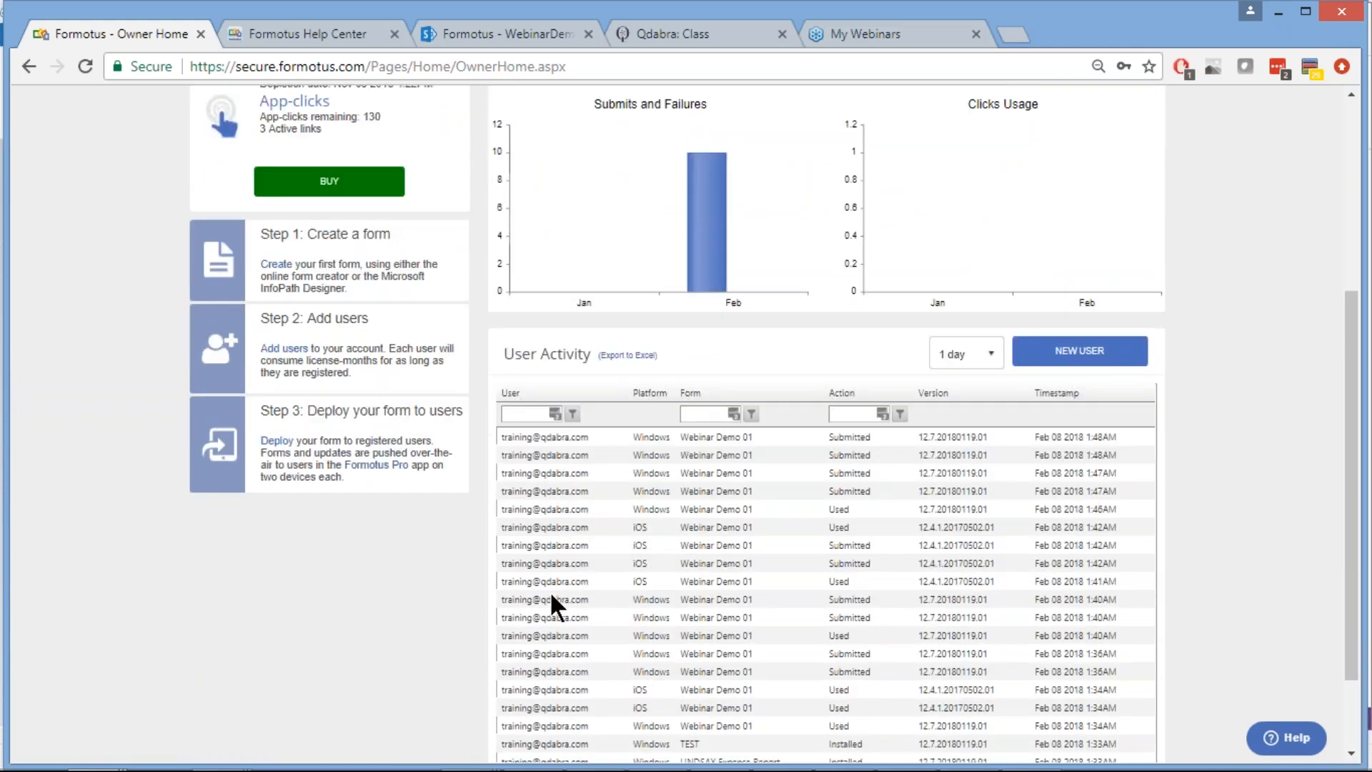
scroll(553, 593, down, 2)
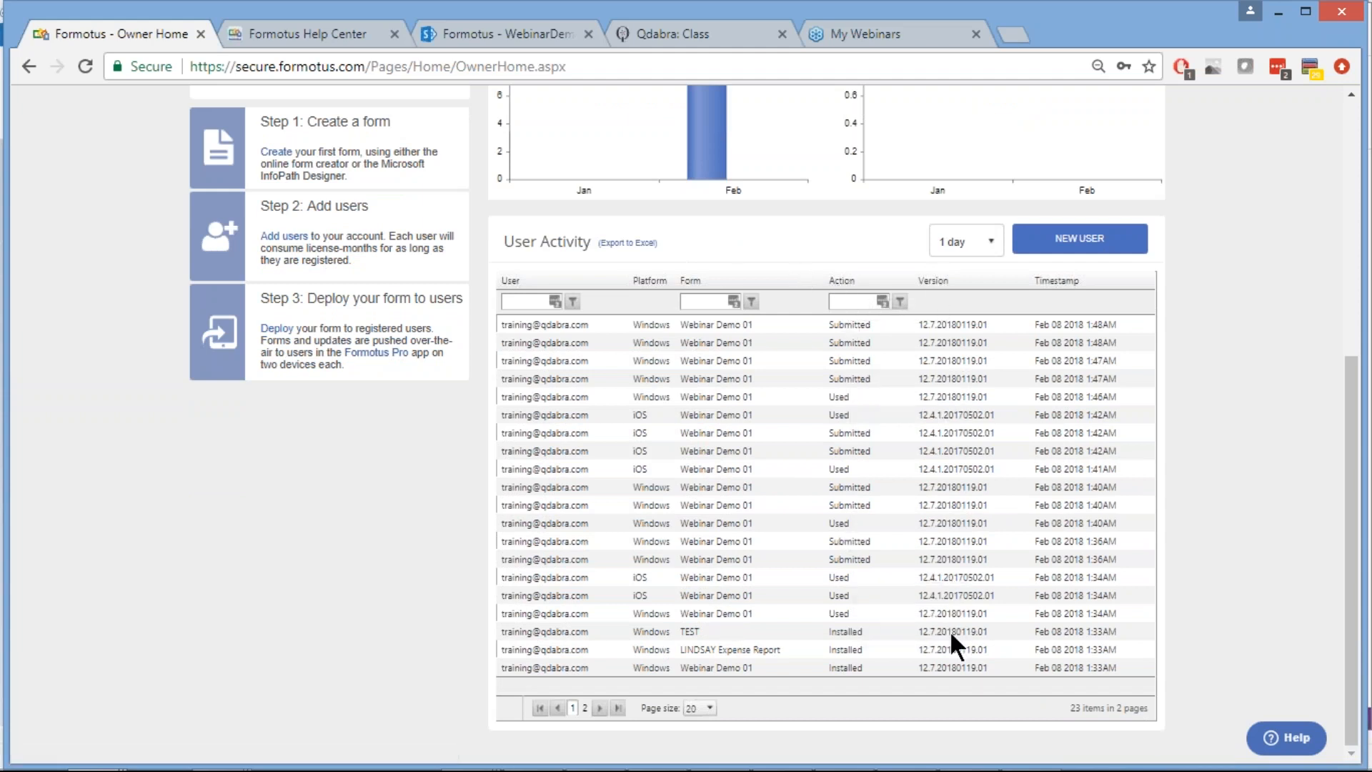
scroll(683, 332, up, 6)
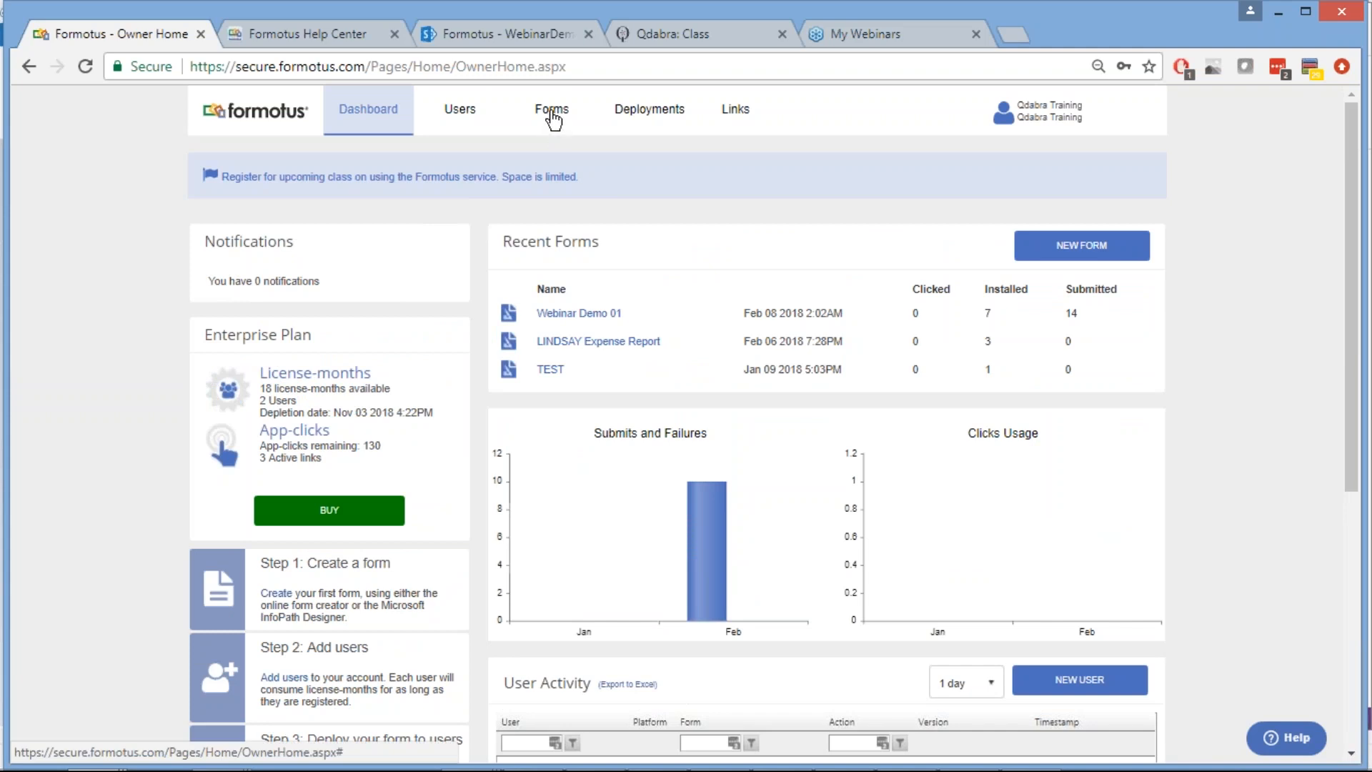
Go to the Forms library and start a new form
click(551, 114)
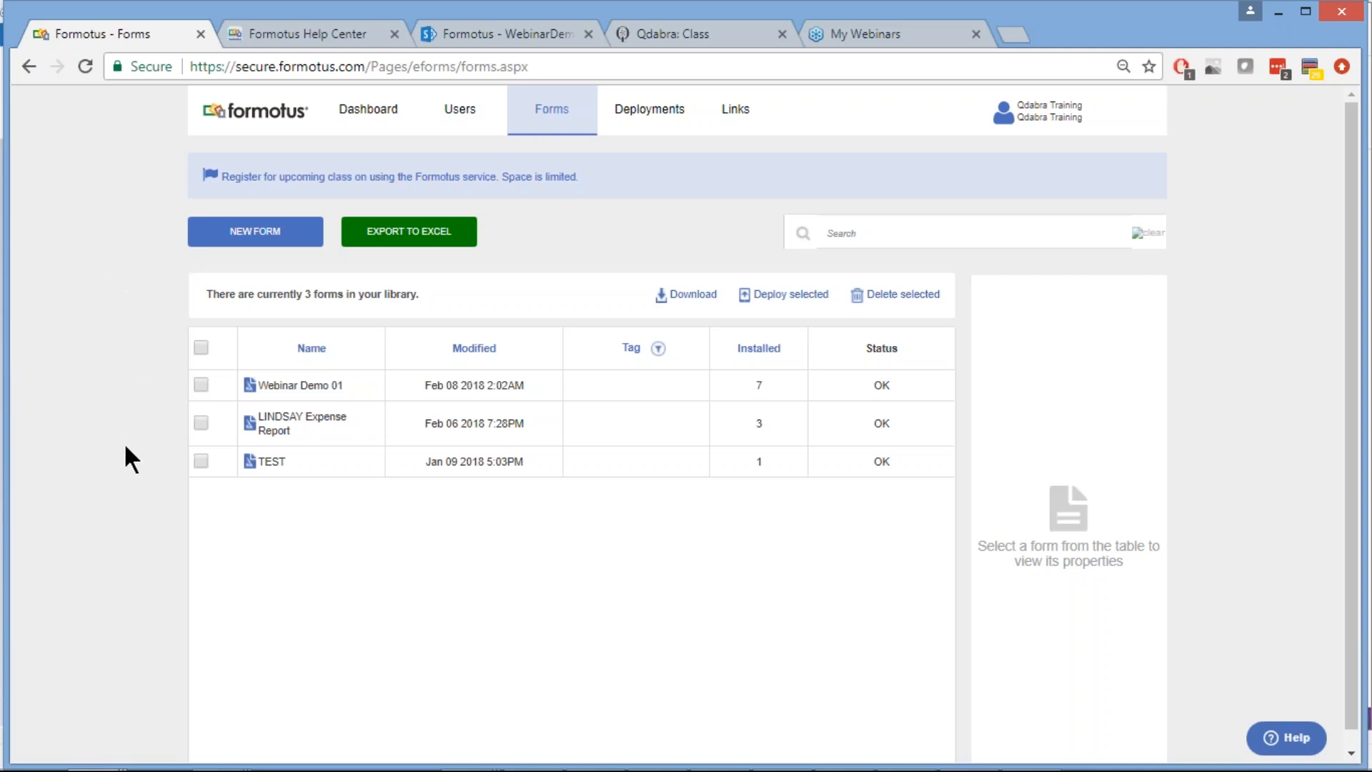
click(261, 243)
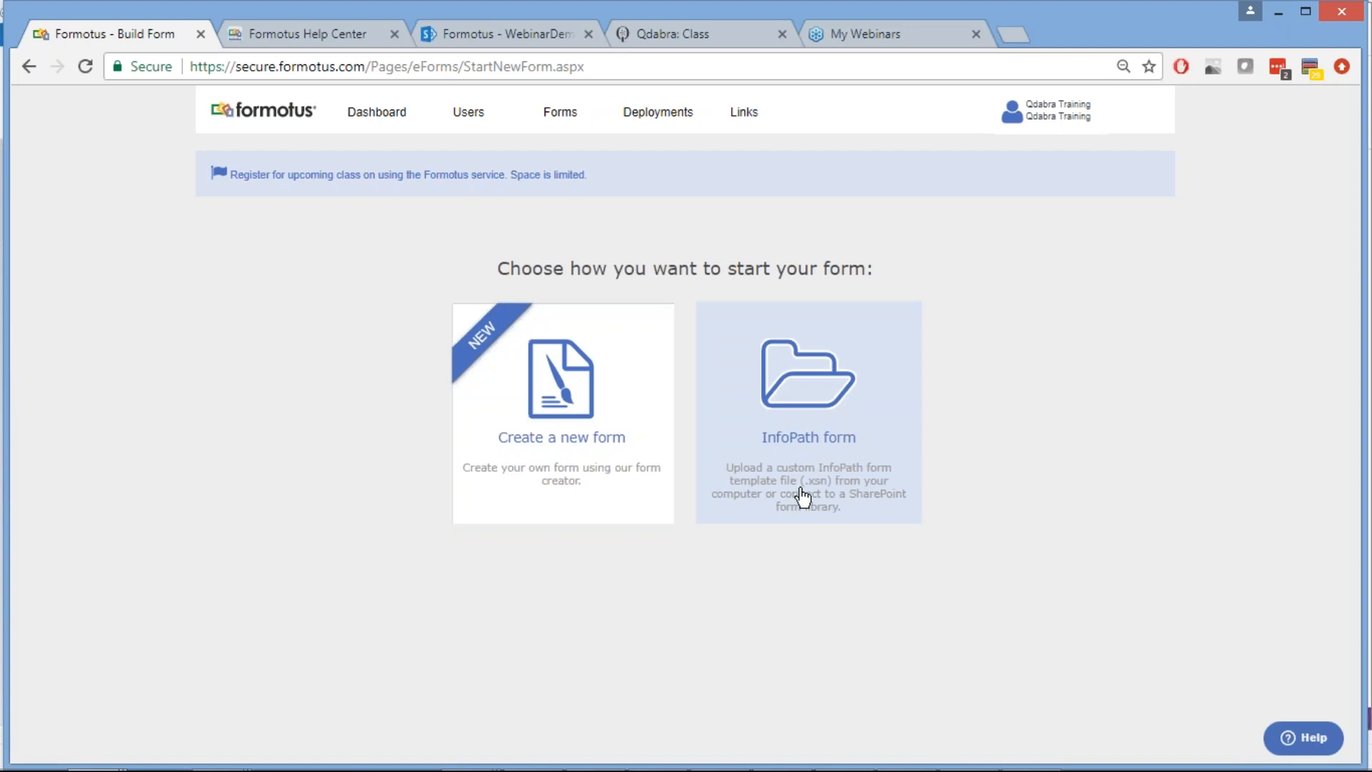
Create a blank form from scratch named 'Webinar Expense Report'
click(556, 398)
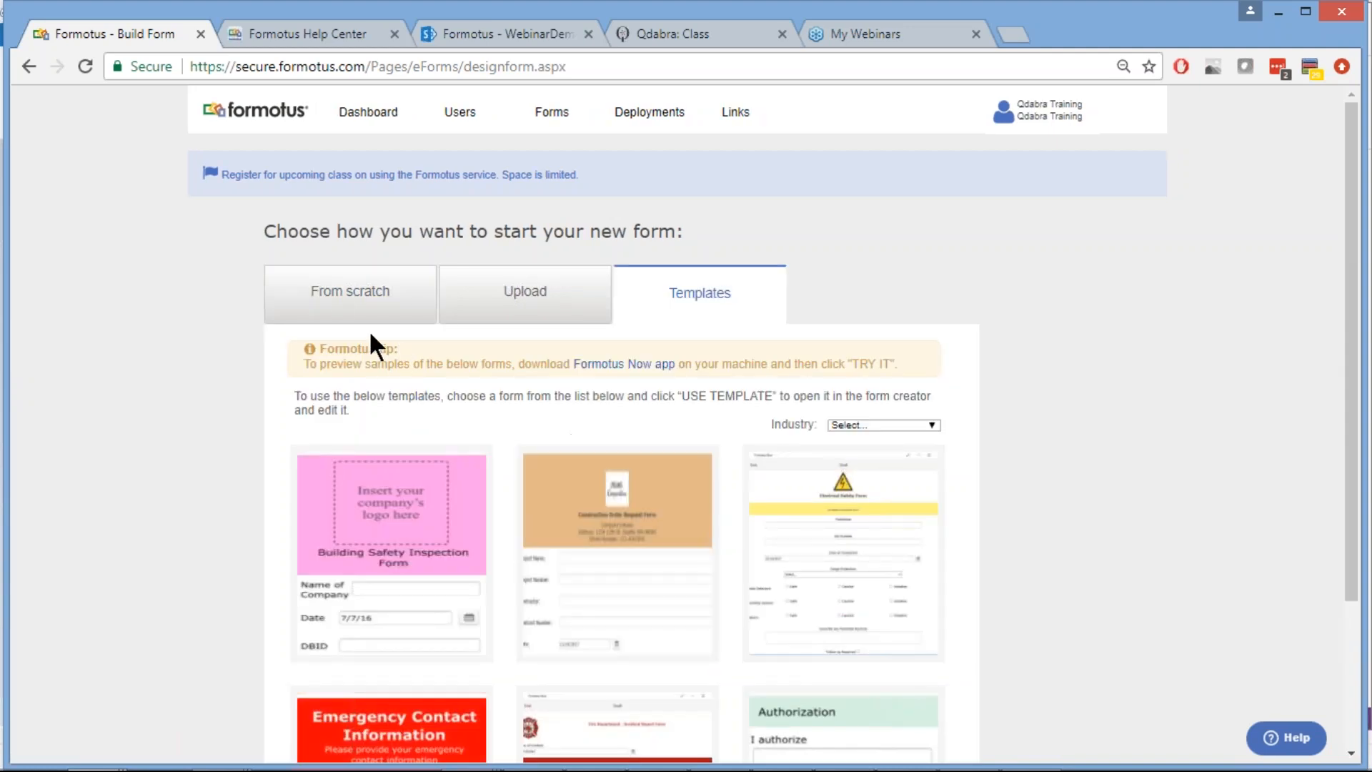
click(353, 293)
click(637, 438)
click(637, 433)
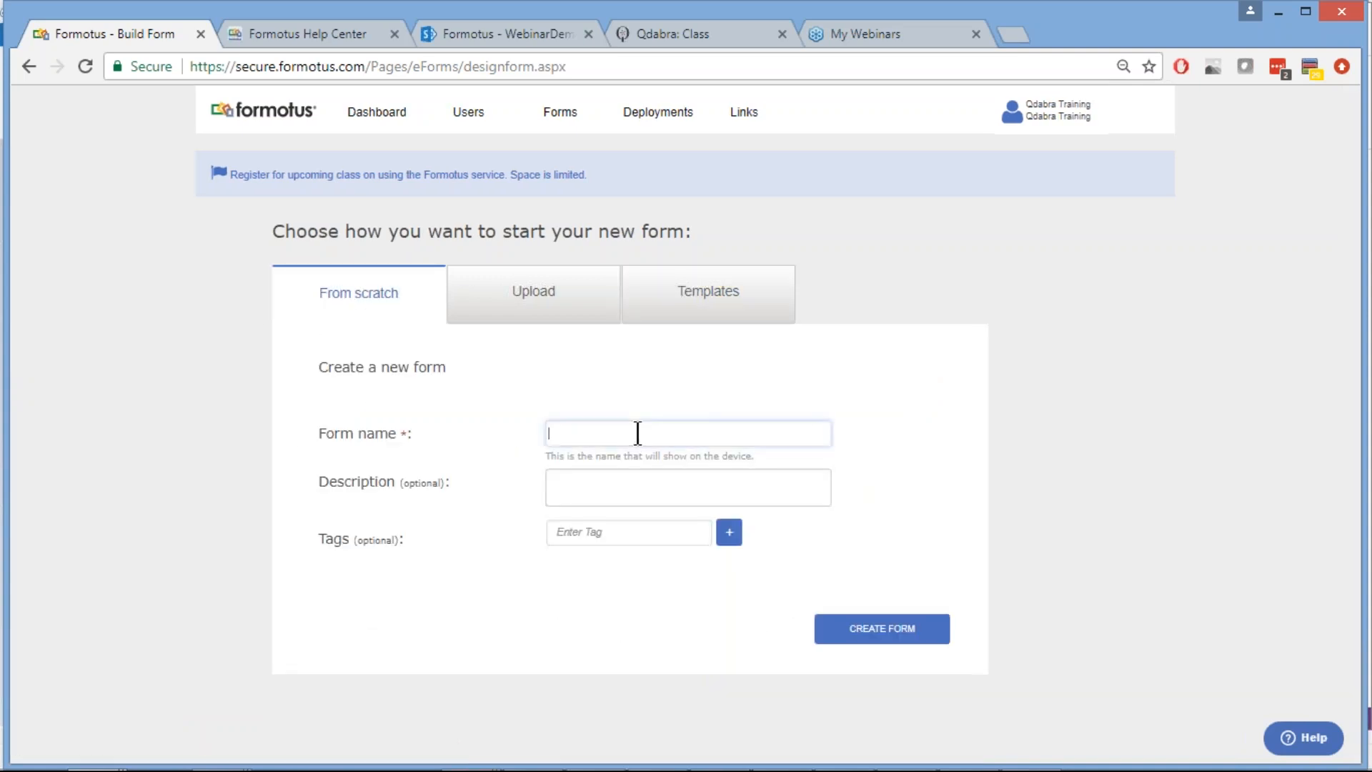
text(Webinar Expense Report)
Create the Webinar Expense Report form and view its still-empty Fields list in the designer
click(875, 630)
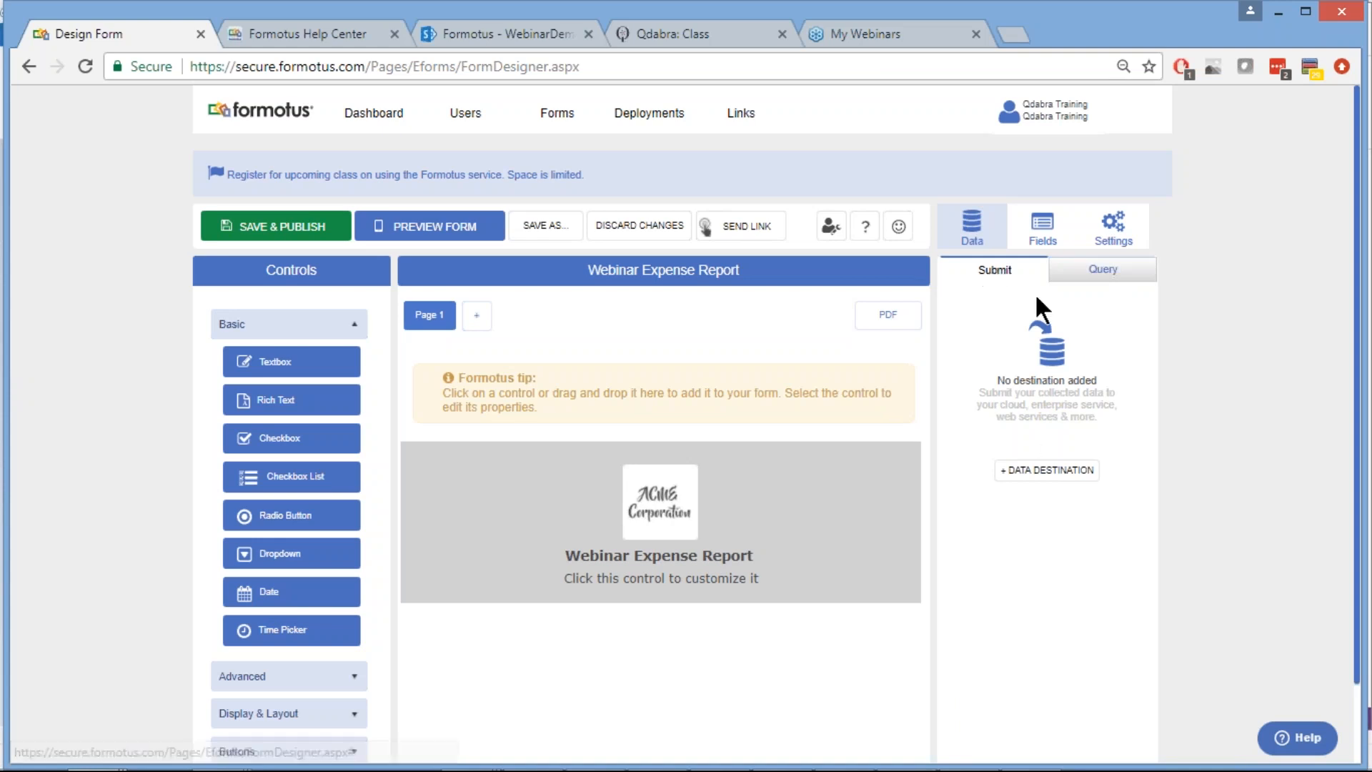
click(1087, 272)
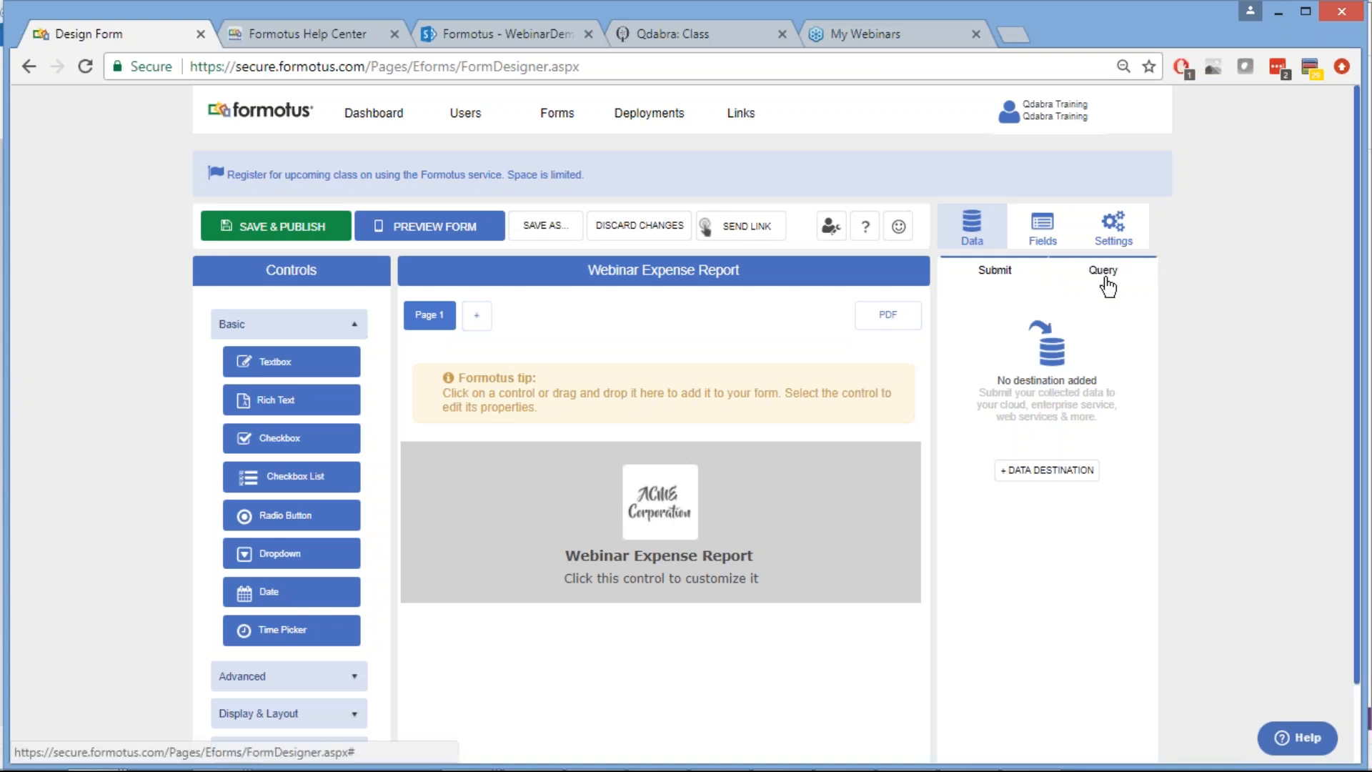
click(1041, 236)
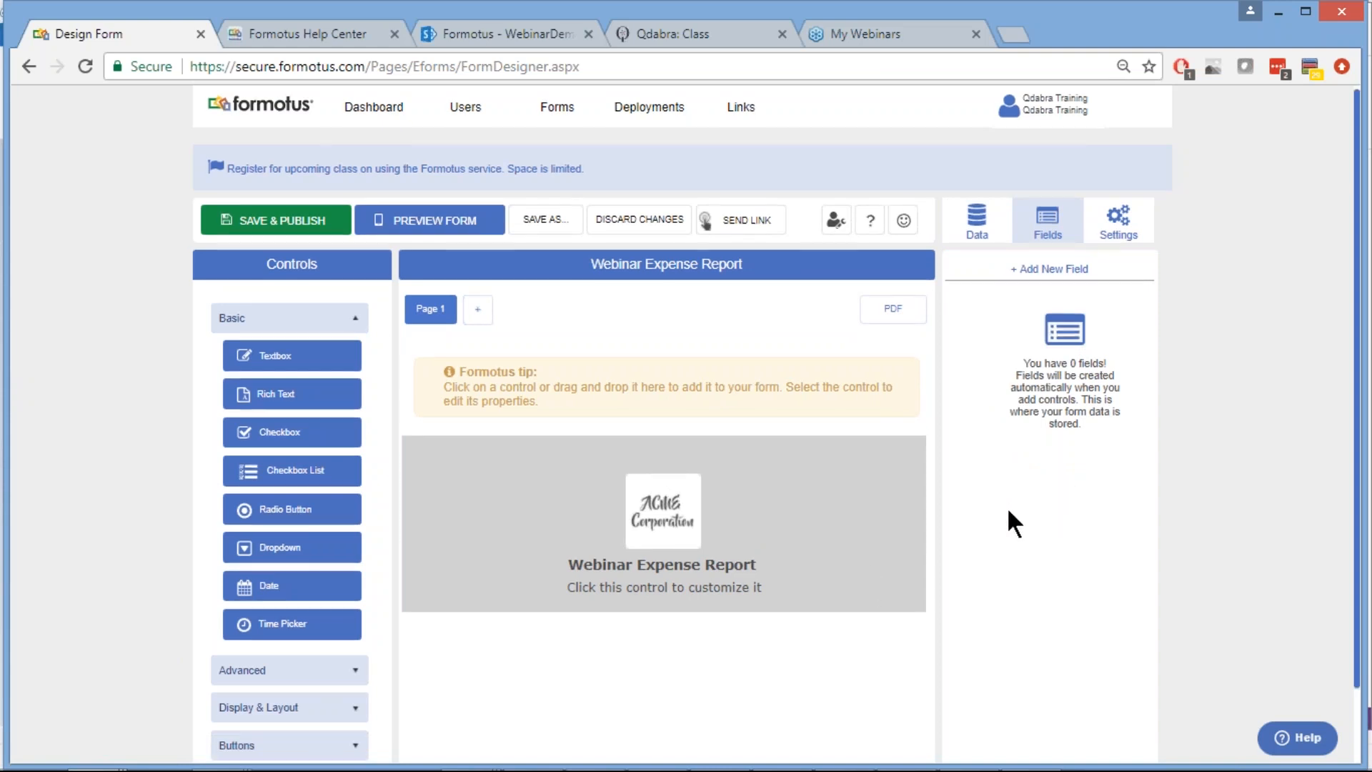
scroll(1006, 508, down, 1)
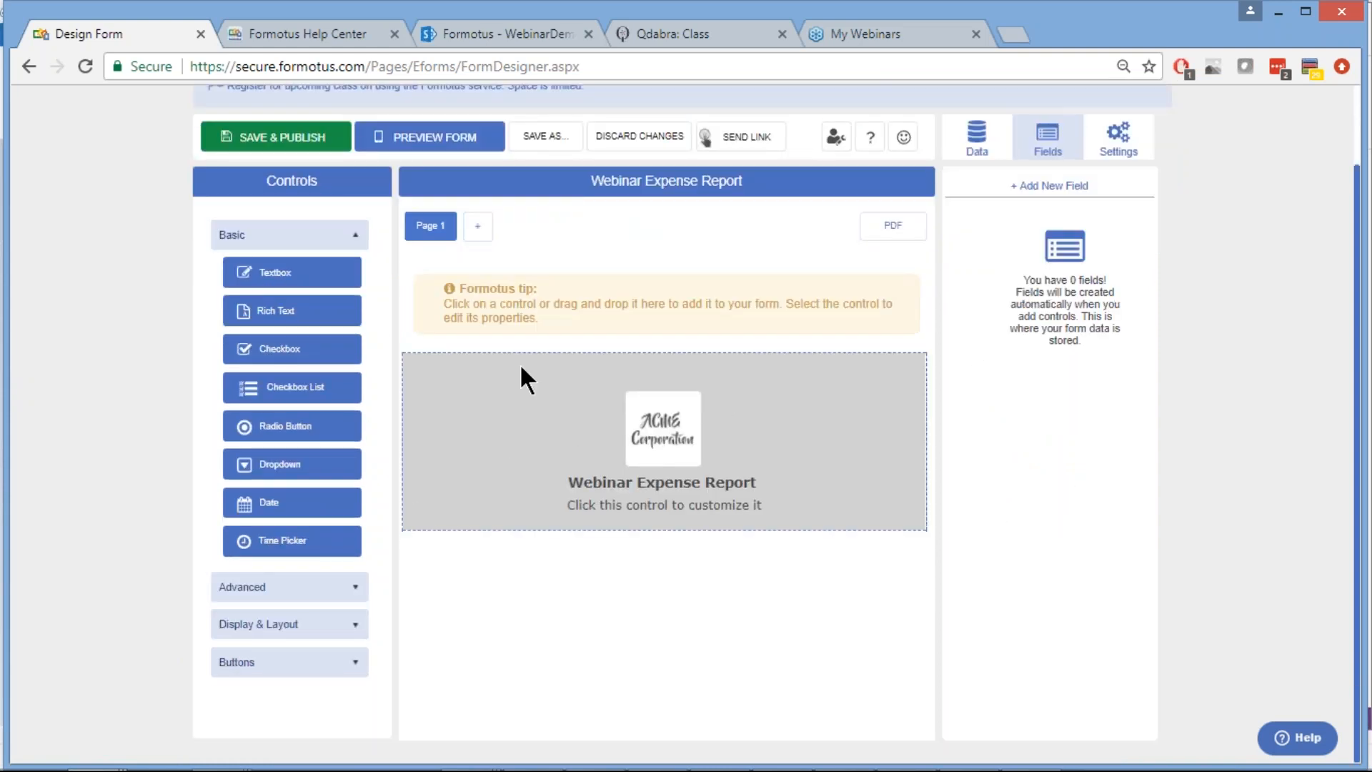
Open the header's Title & Logo settings and browse for a new logo image
click(486, 390)
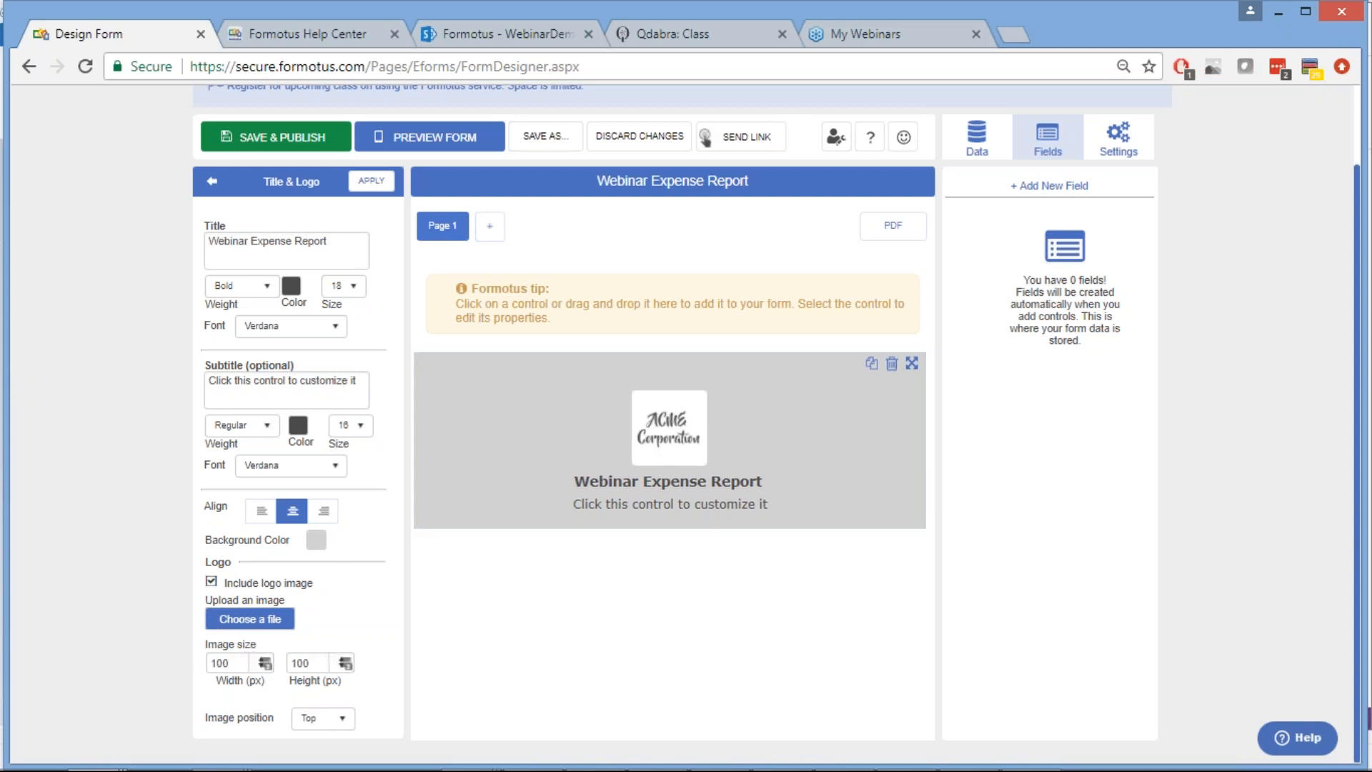
click(245, 618)
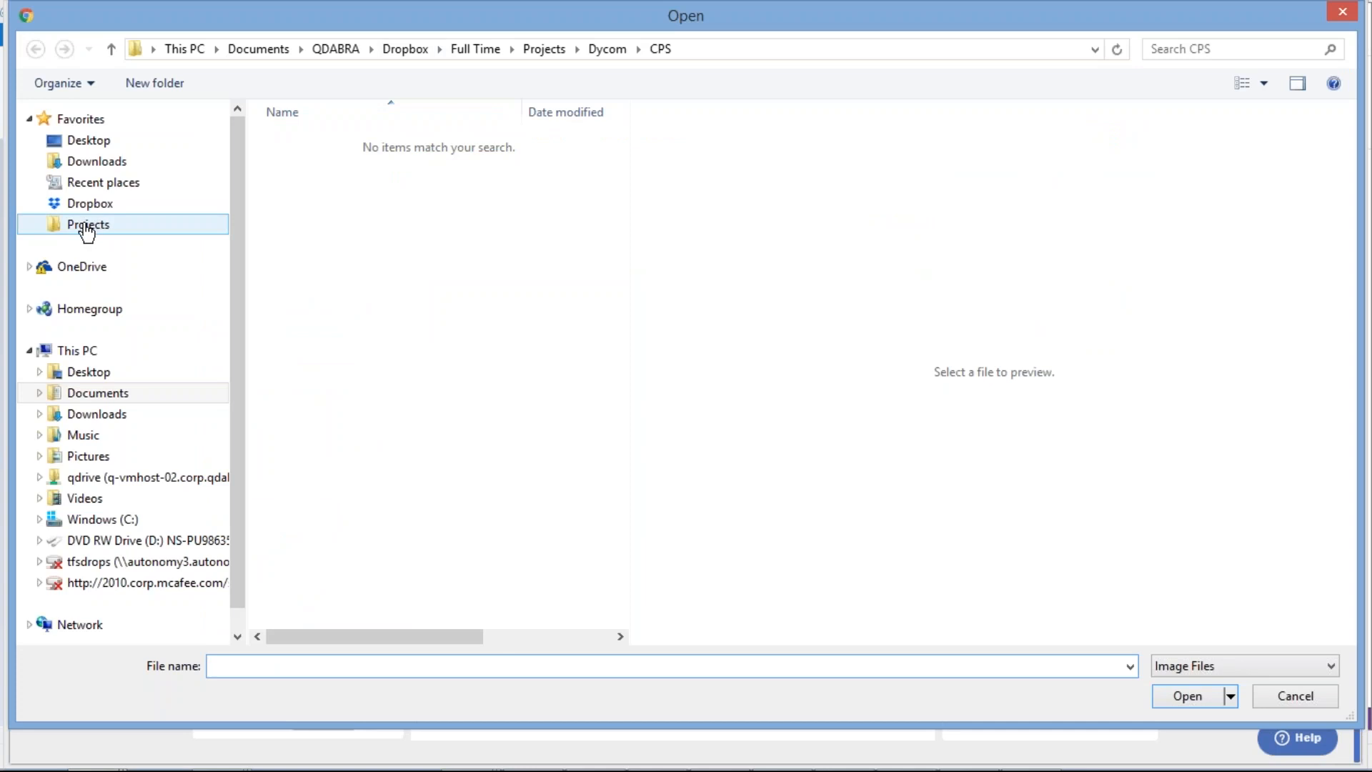
Pick QdabraLogoA_400x400.jpg from Full Time > Internal > Webinars > Formotus Creator
click(470, 49)
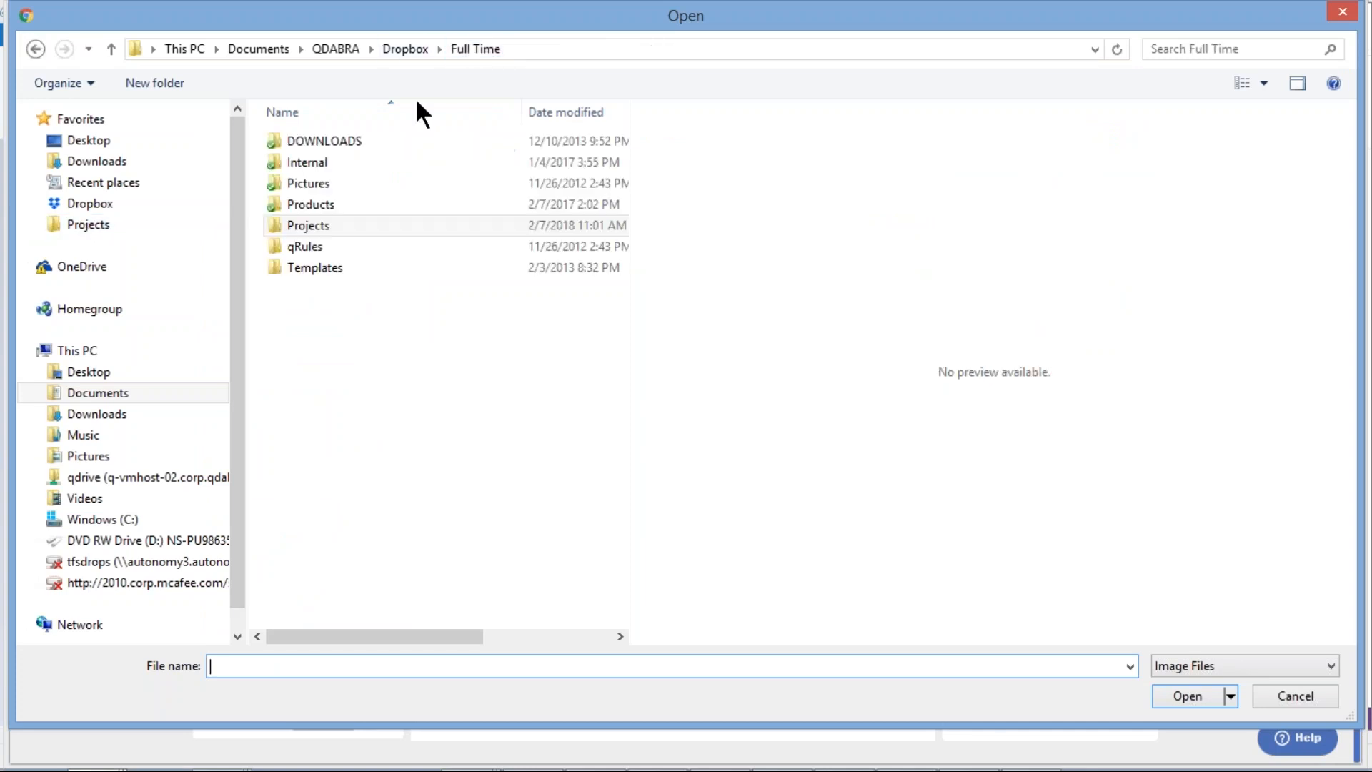
click(315, 164)
double_click(314, 159)
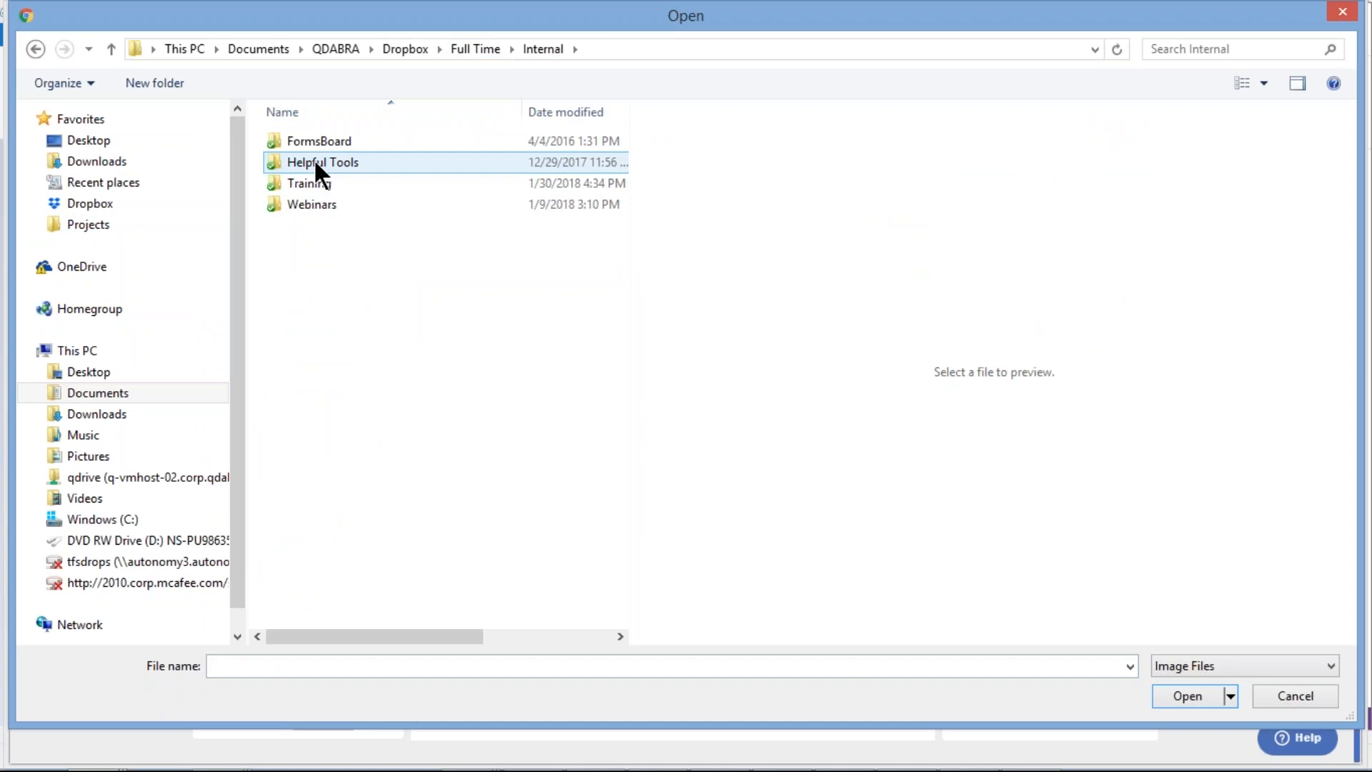
double_click(307, 203)
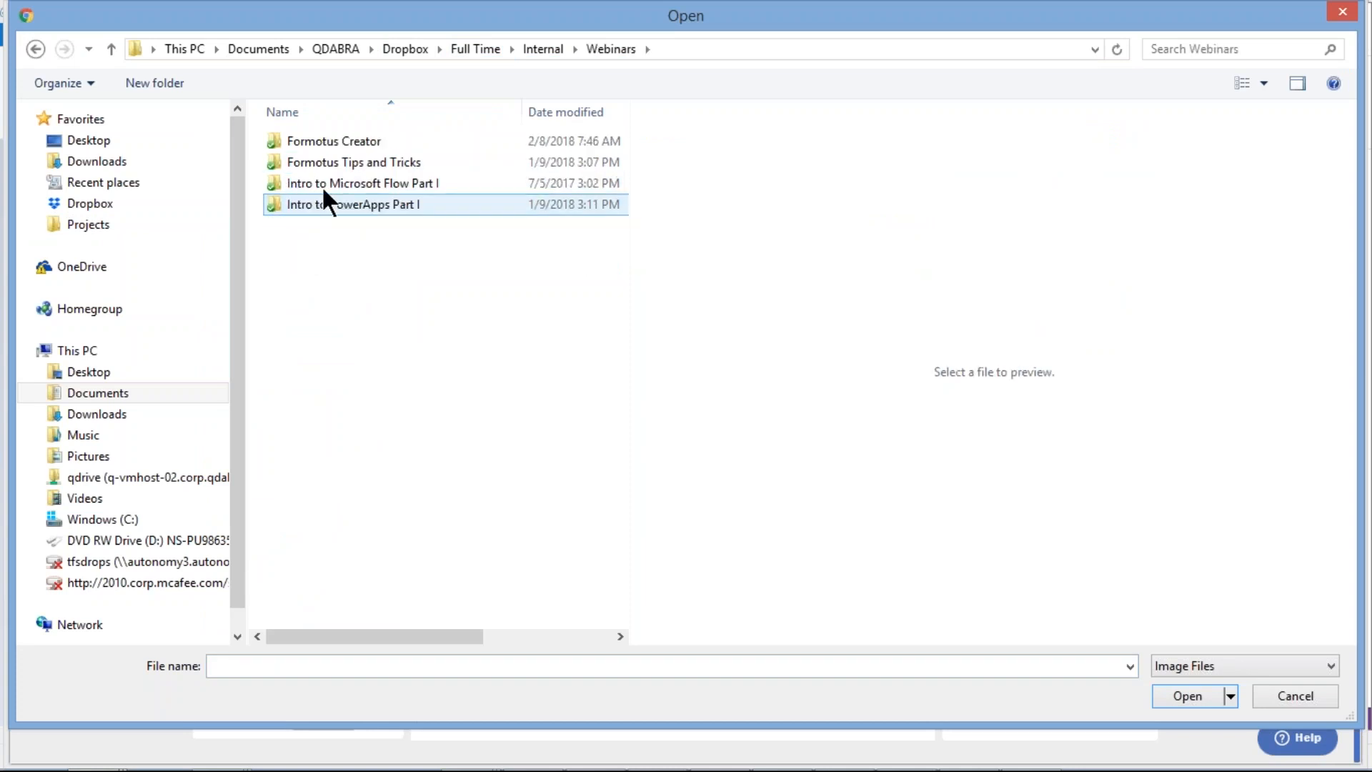
click(340, 141)
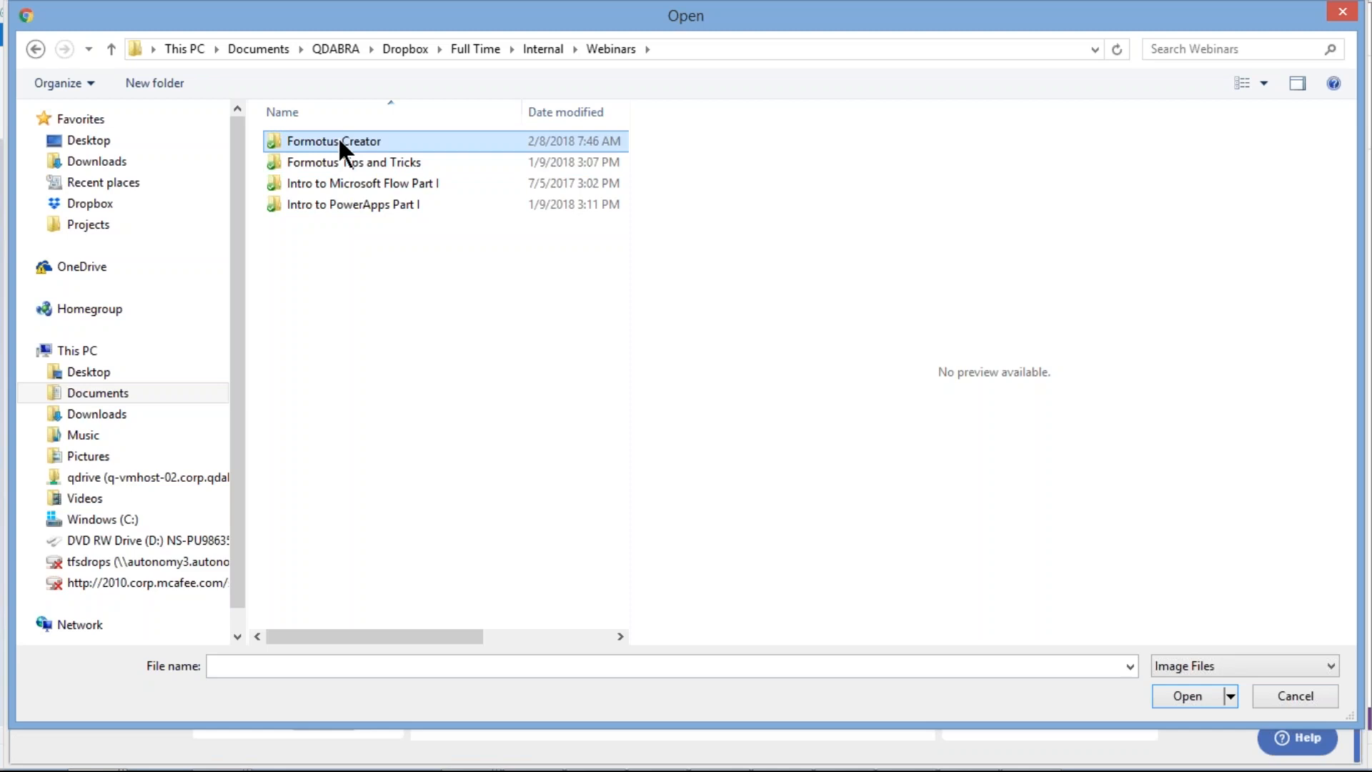
double_click(339, 140)
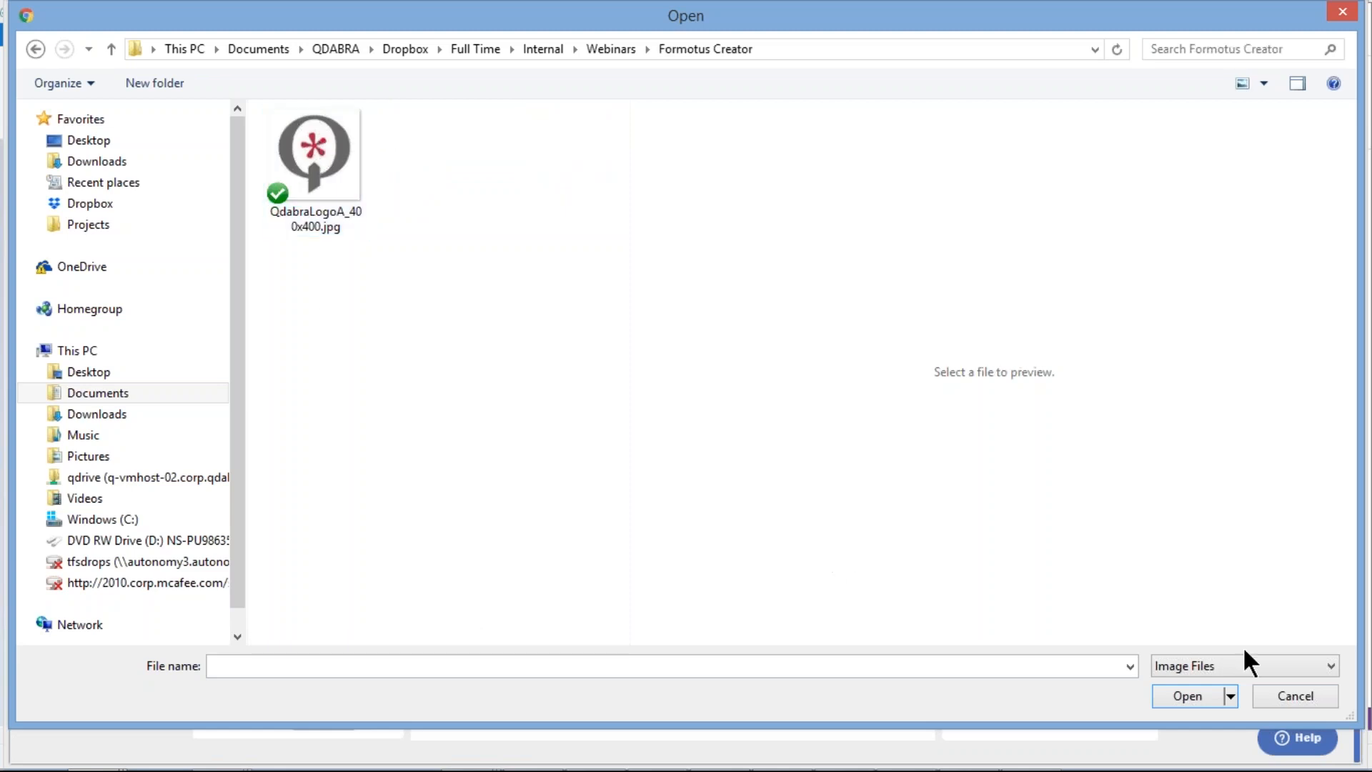
click(1173, 692)
click(334, 140)
Upload the Qdabra logo, size it 100 × 100 px, and apply the header settings
click(1176, 687)
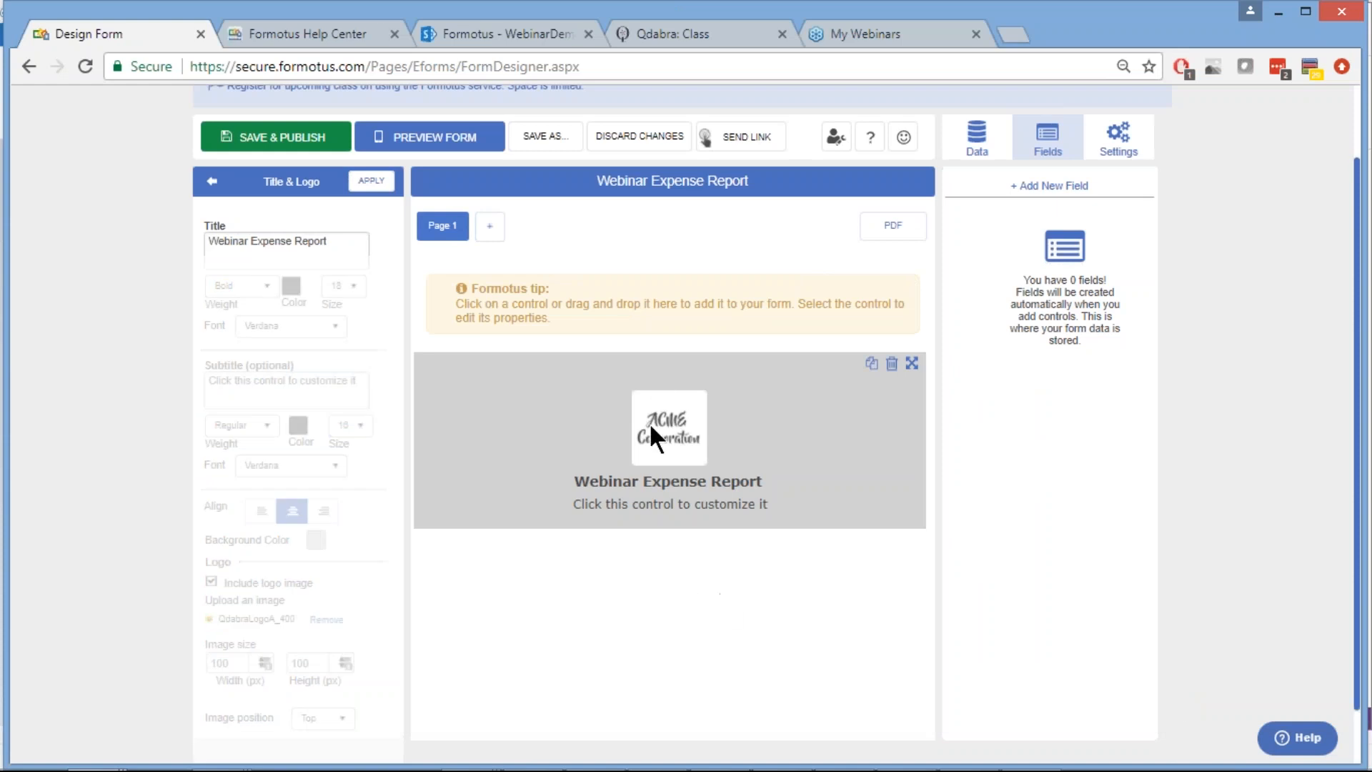
scroll(693, 578, down, 1)
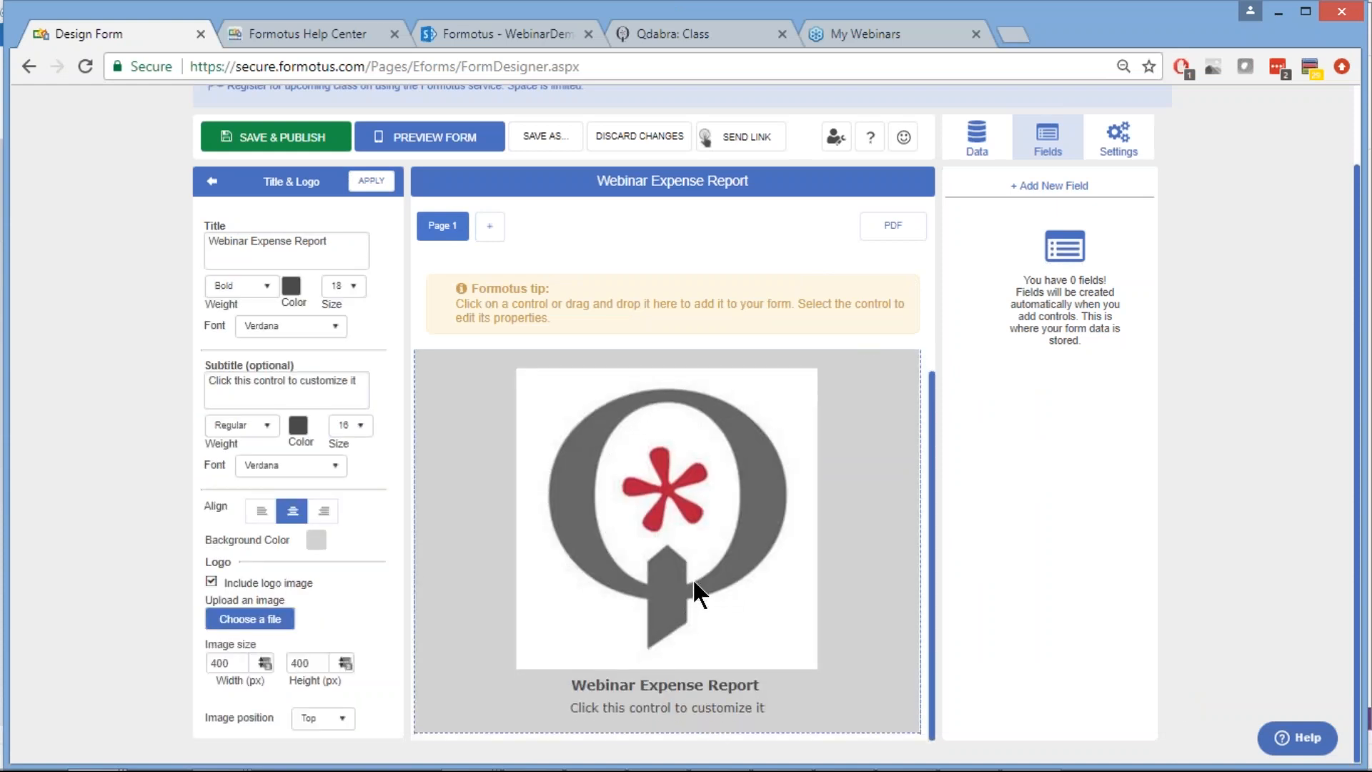
double_click(219, 664)
text(100)
double_click(292, 670)
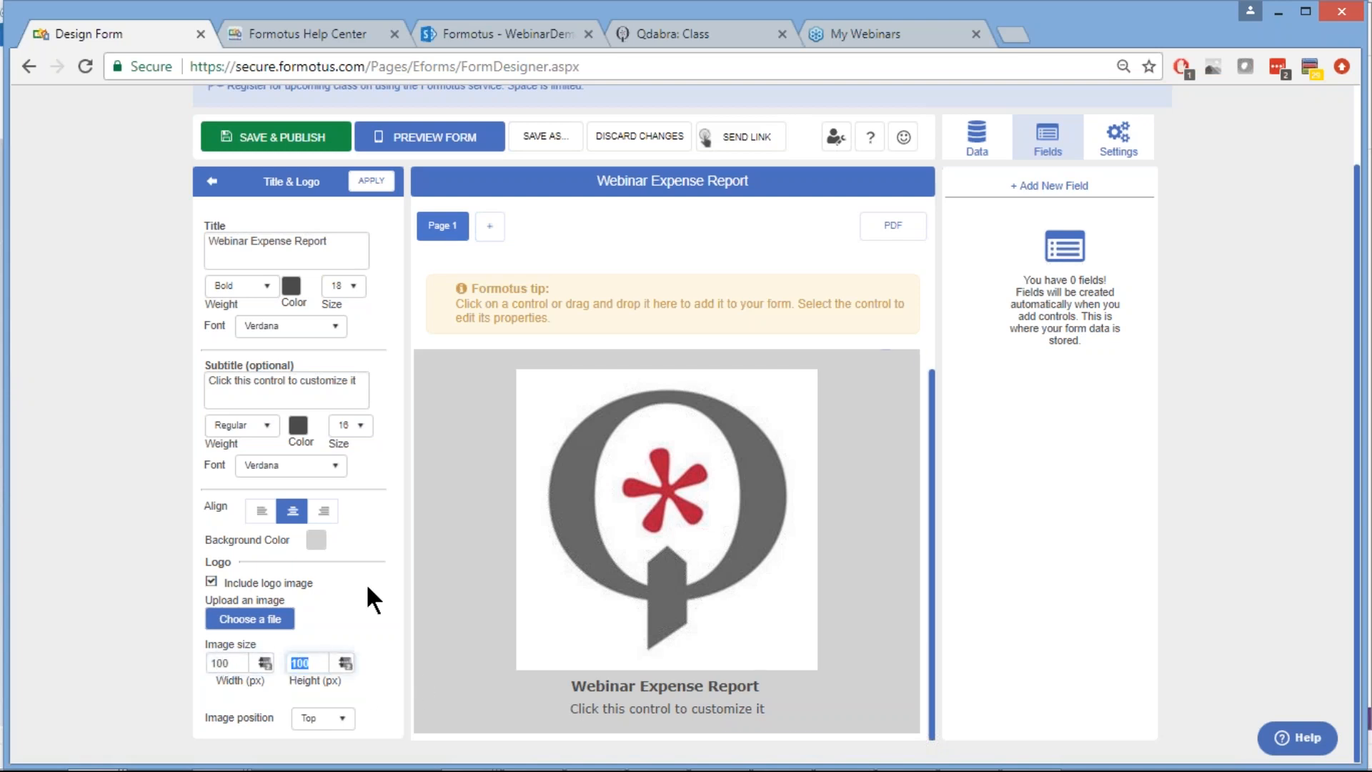
key(Tab)
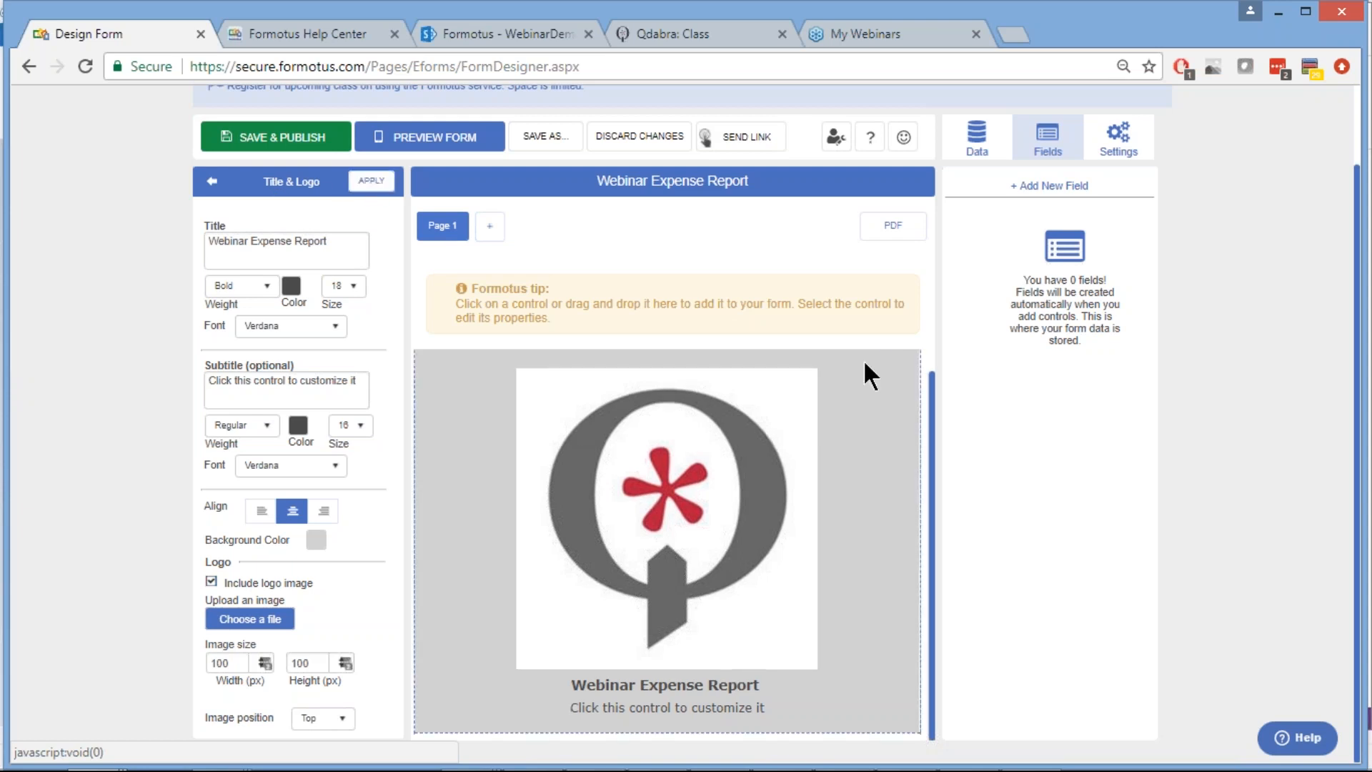
click(365, 184)
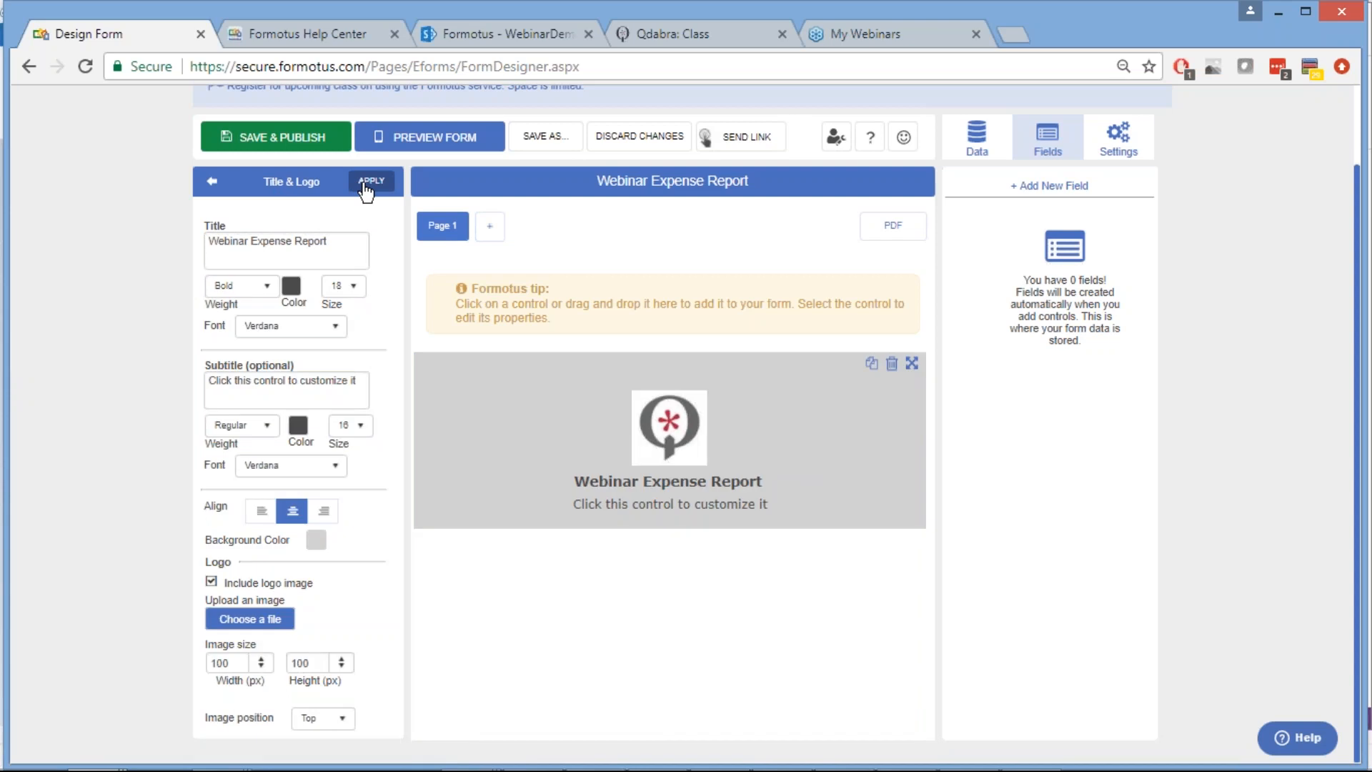
Change the subtitle to 'Please fill out and submit this report.' and apply it
triple_click(259, 381)
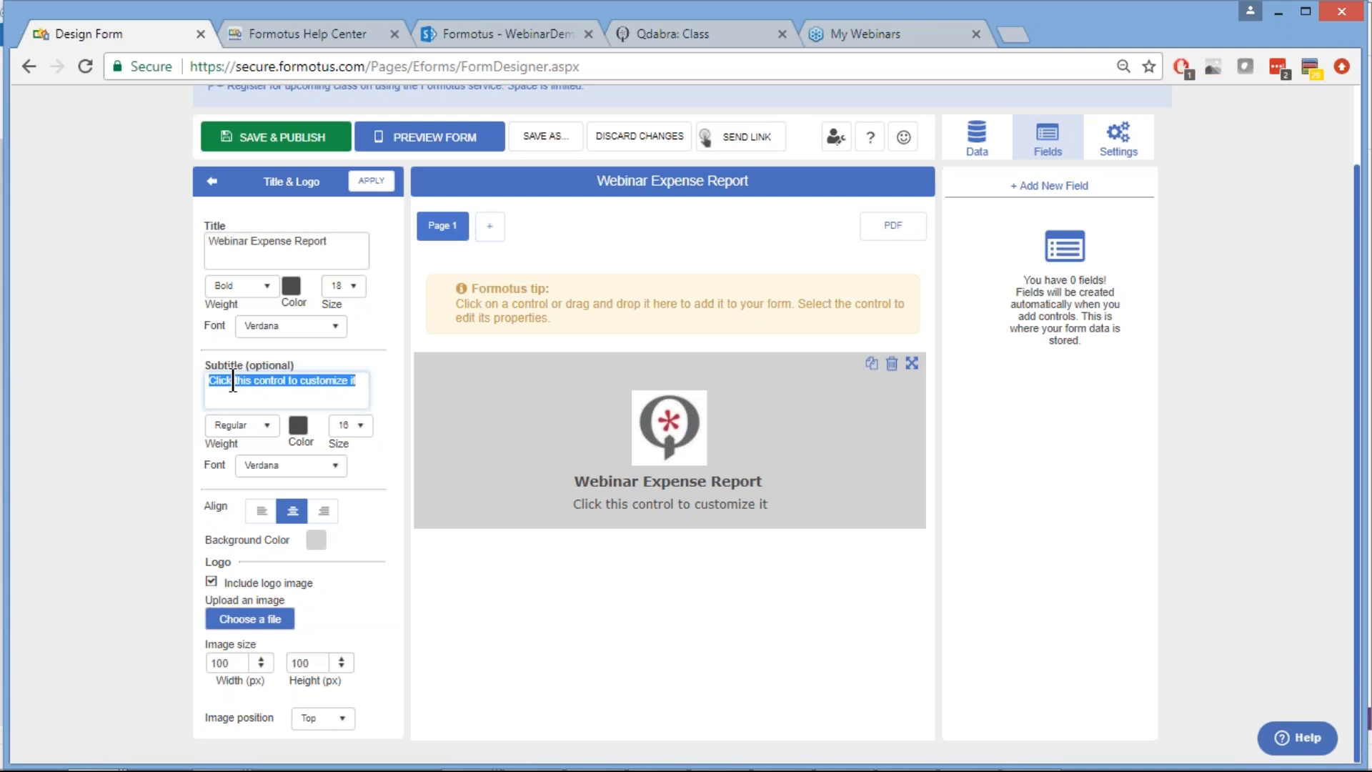
text(Please)
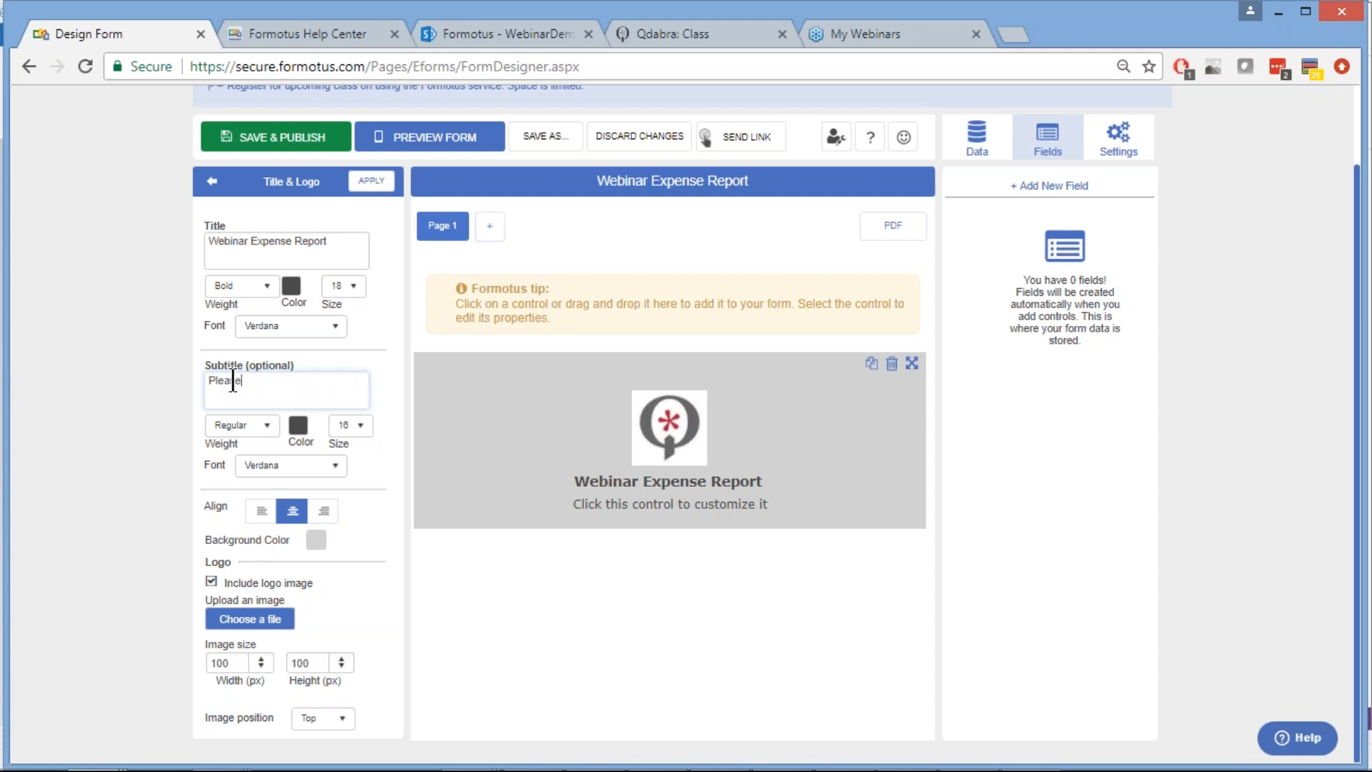
text( fill out and submit this report.)
click(368, 187)
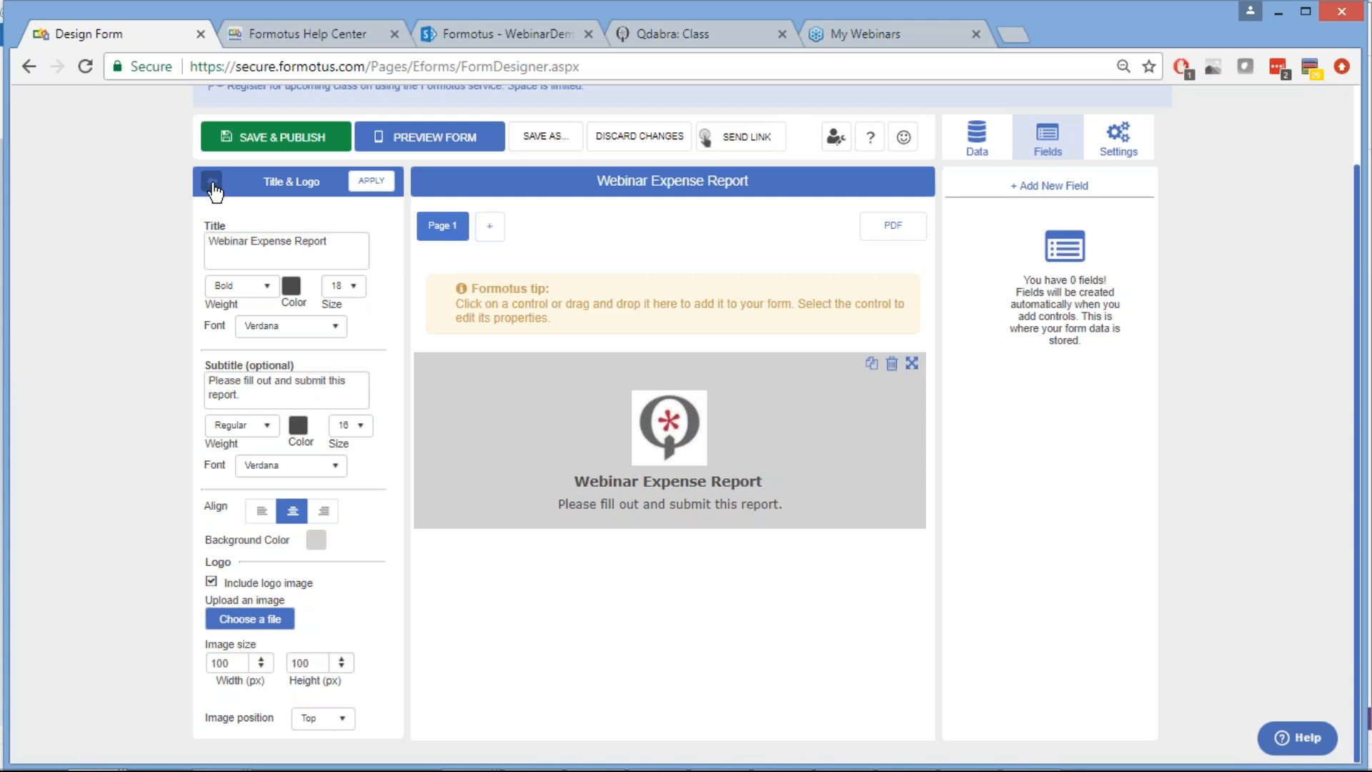
click(212, 183)
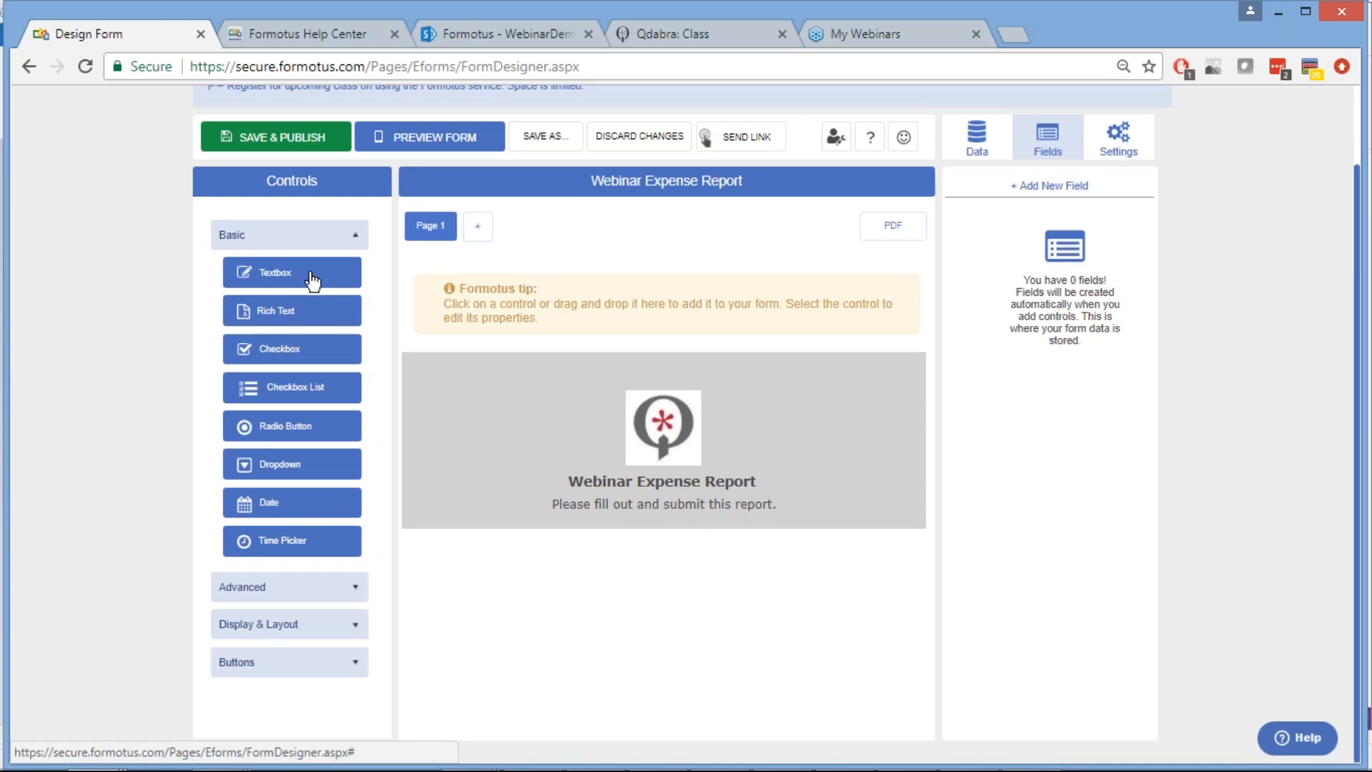
Place a Textbox control on the canvas below the header and select it
drag(312, 281, 607, 579)
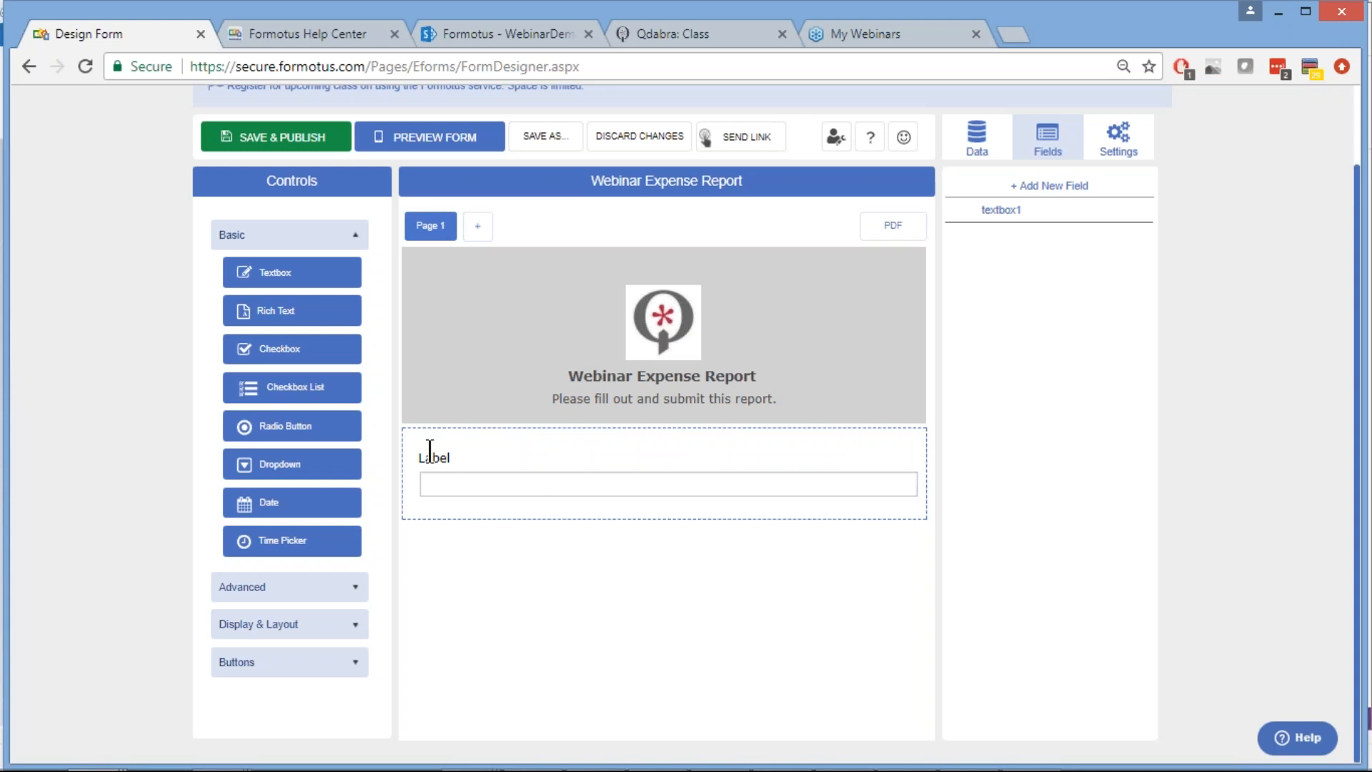
click(589, 449)
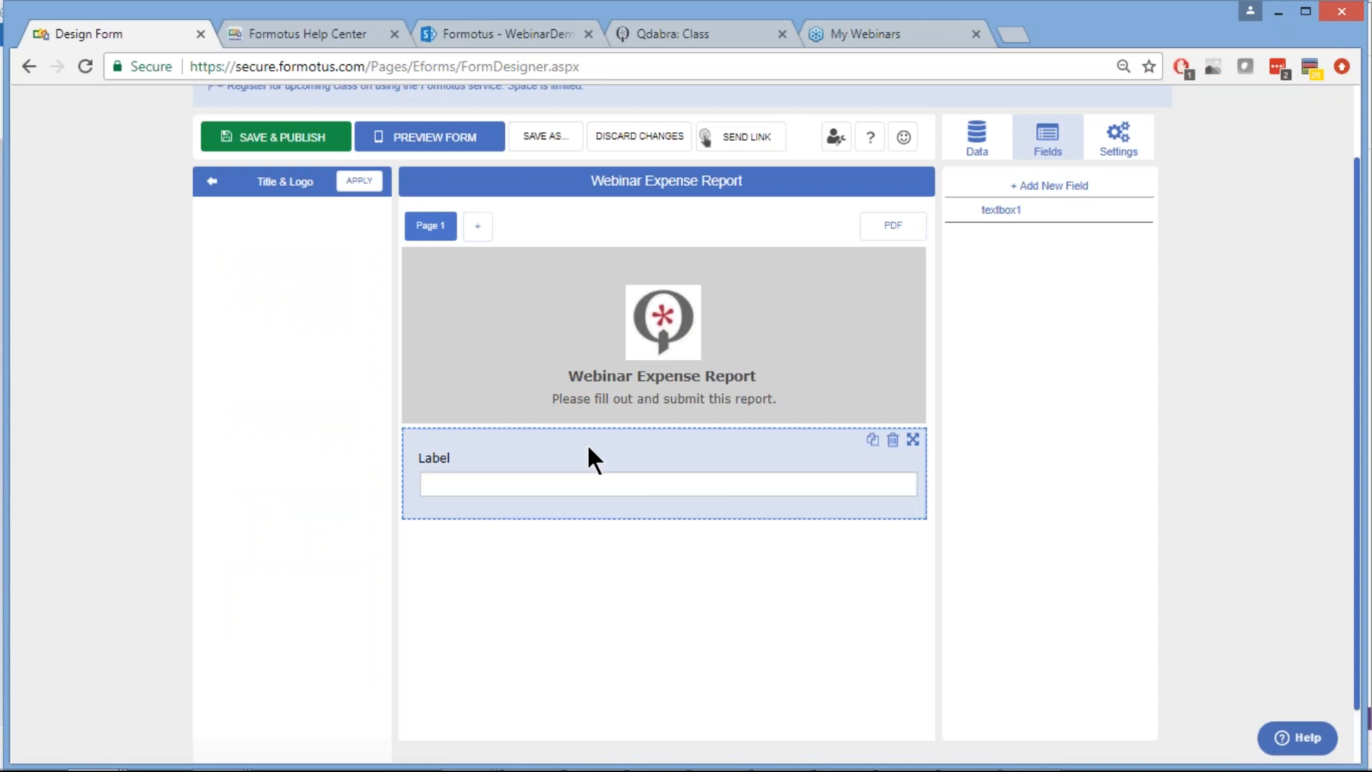
click(518, 448)
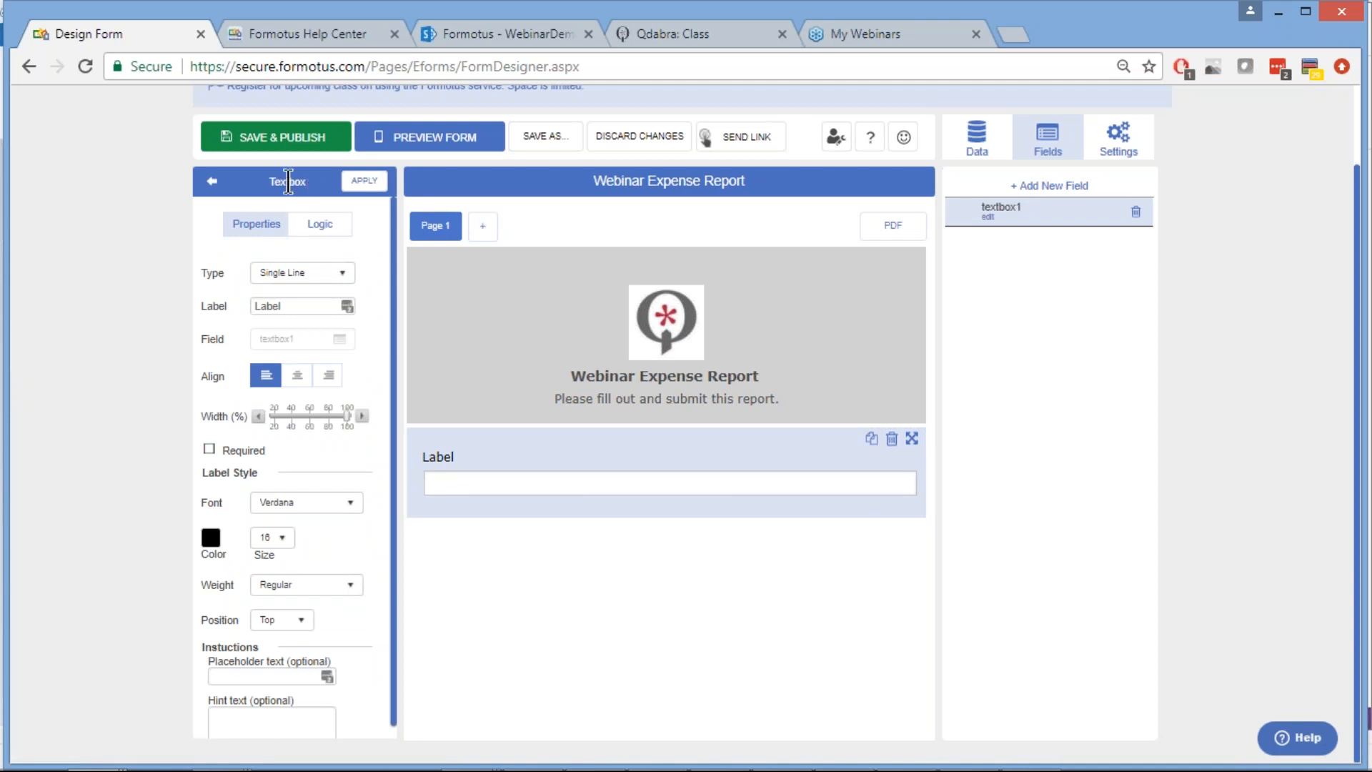
Relabel the textbox1 field 'Full Name' and apply the change
double_click(268, 306)
text(Full Name)
click(376, 222)
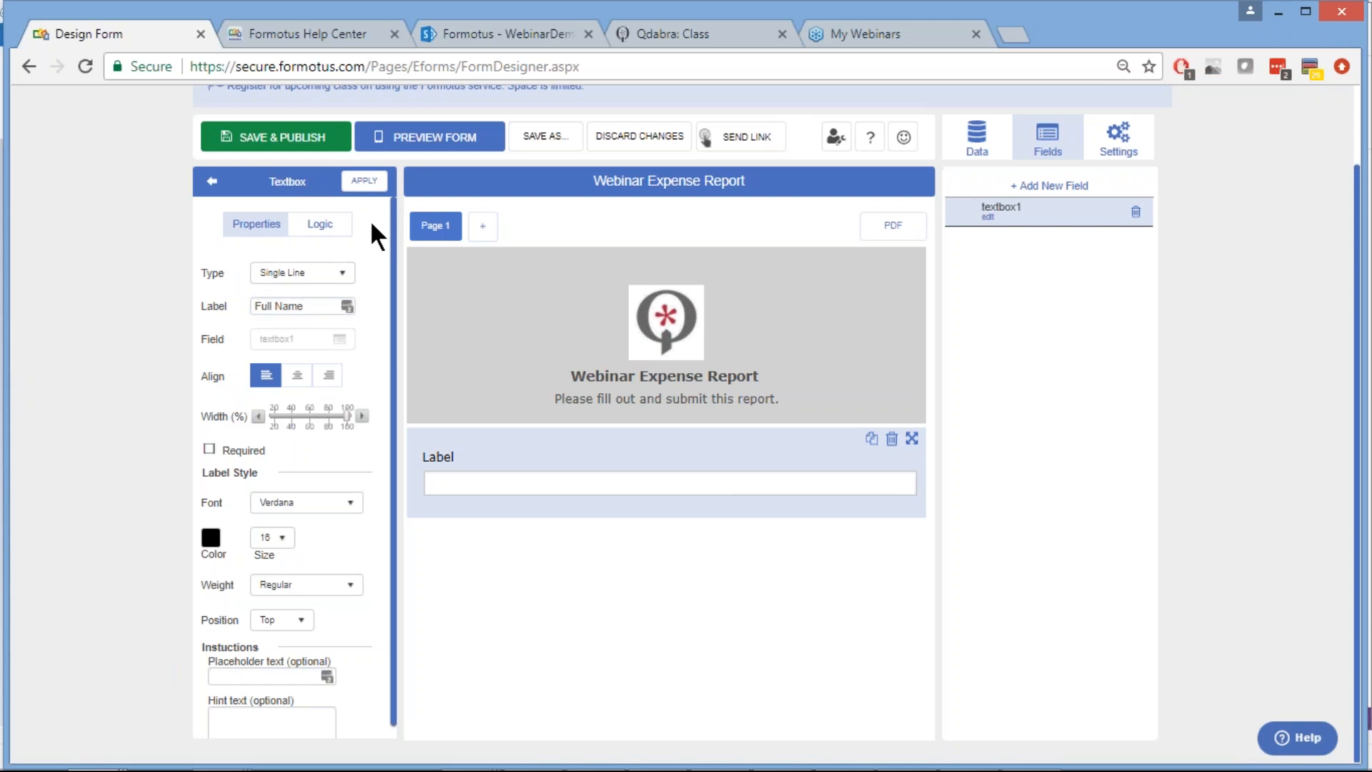
click(364, 183)
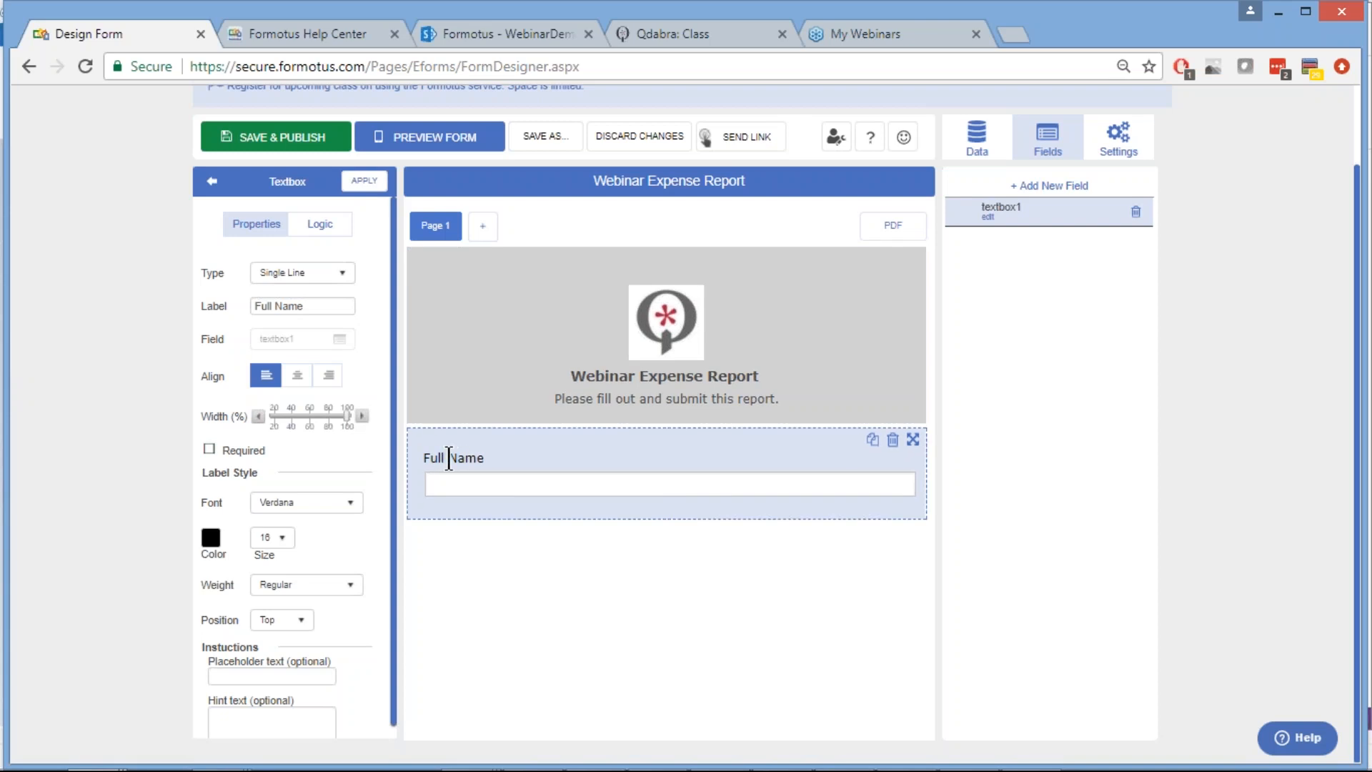
click(987, 218)
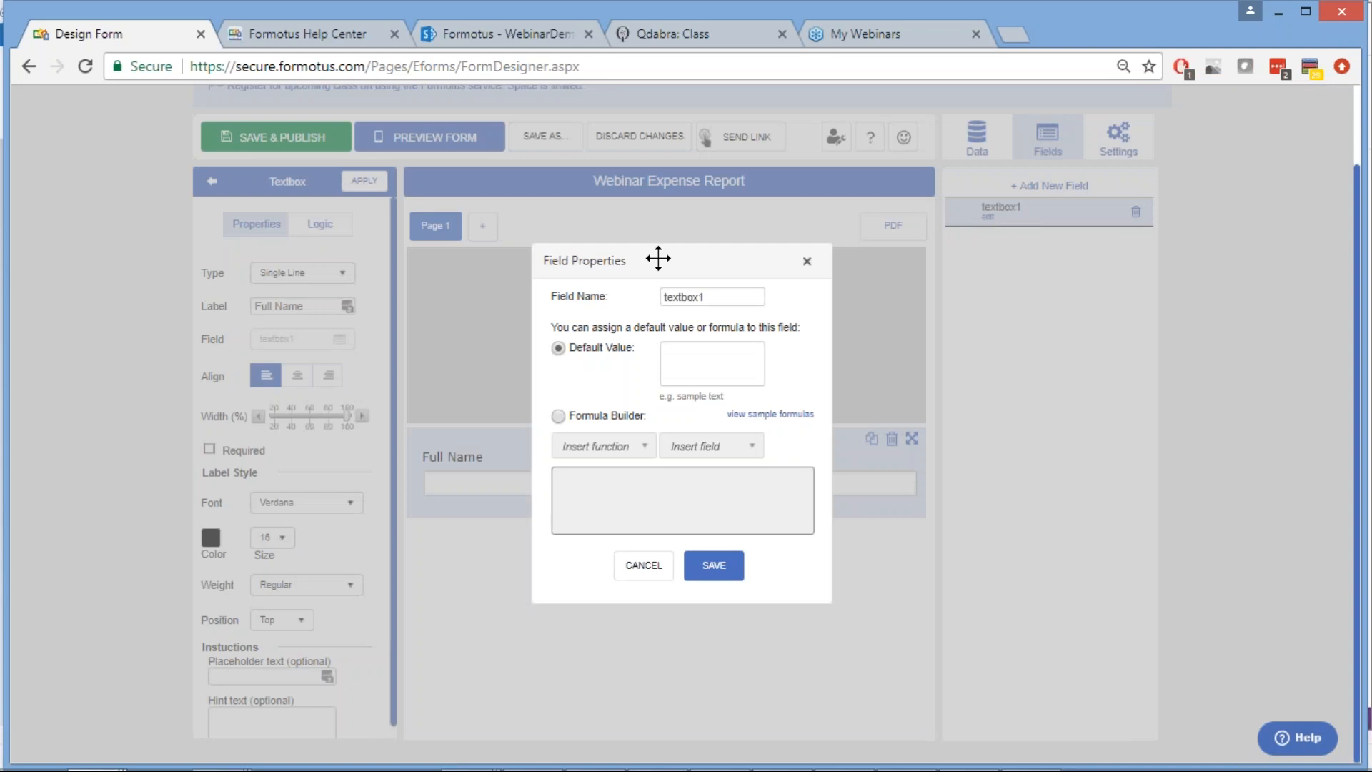
Change the text box's field name from textbox1 to FullName and save it
click(681, 296)
double_click(680, 296)
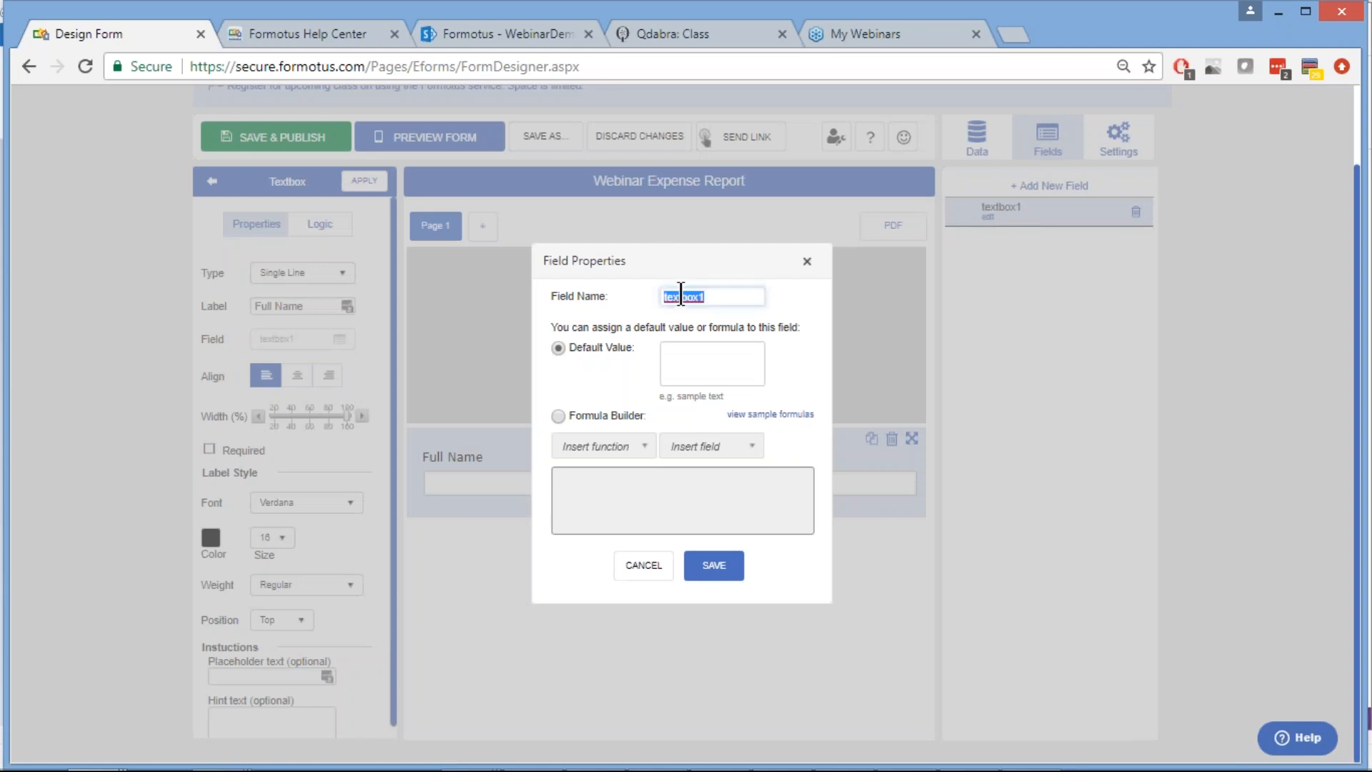
text(FullName)
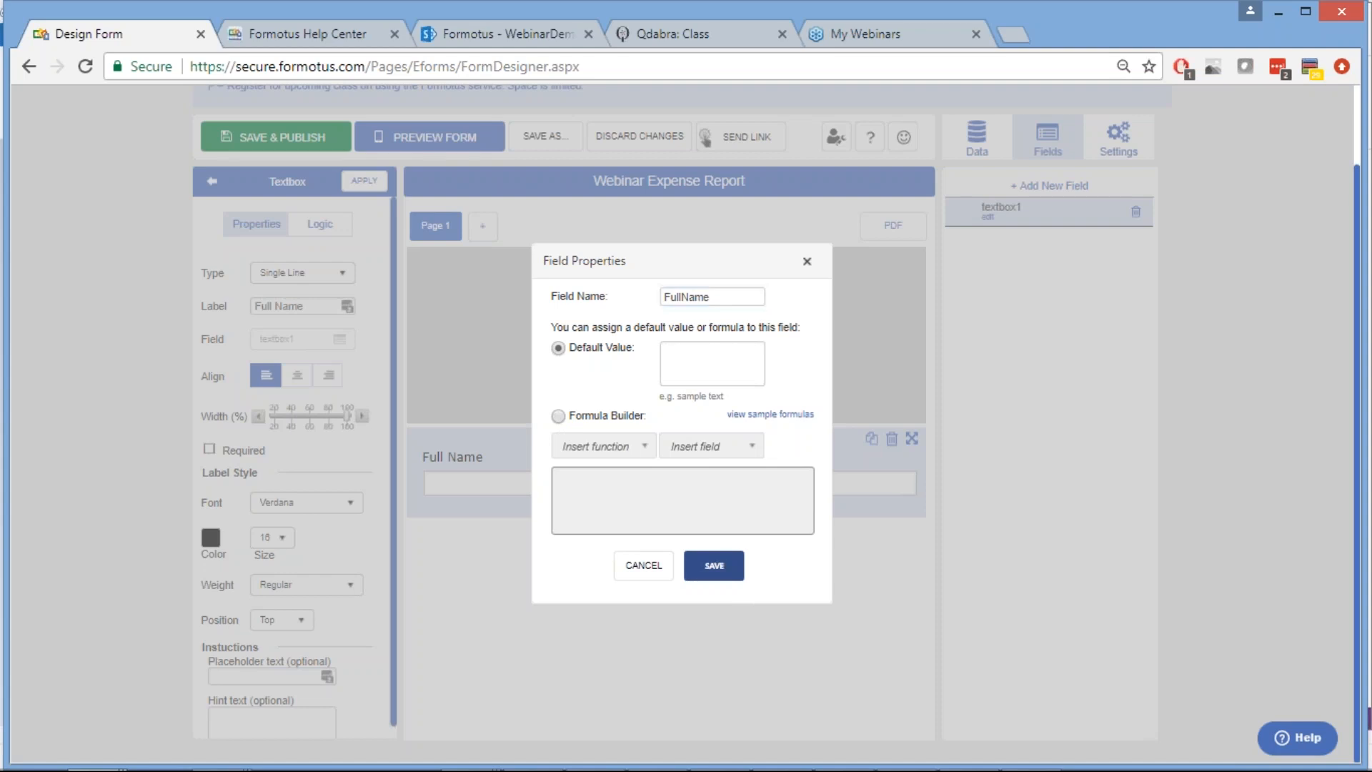
click(714, 565)
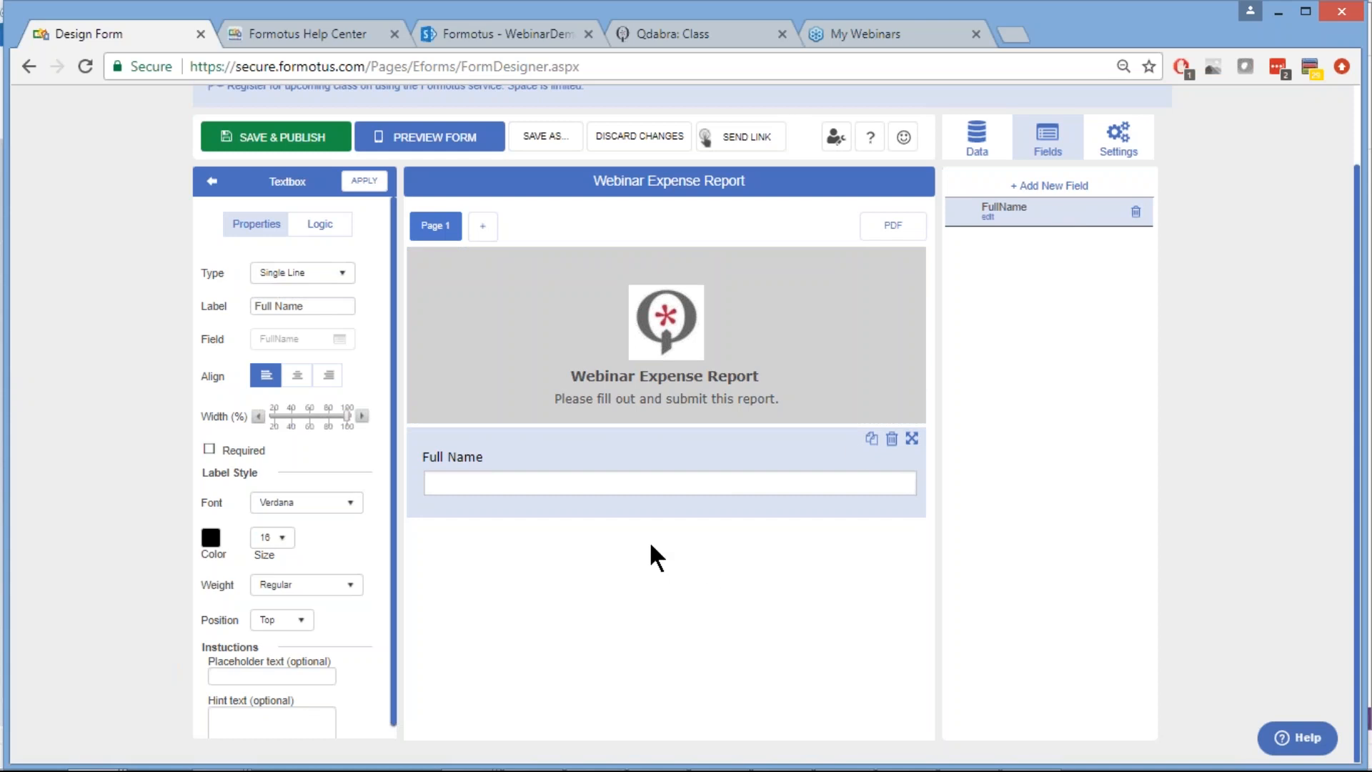
Go back to the list of basic form controls once the FullName field is saved
click(212, 183)
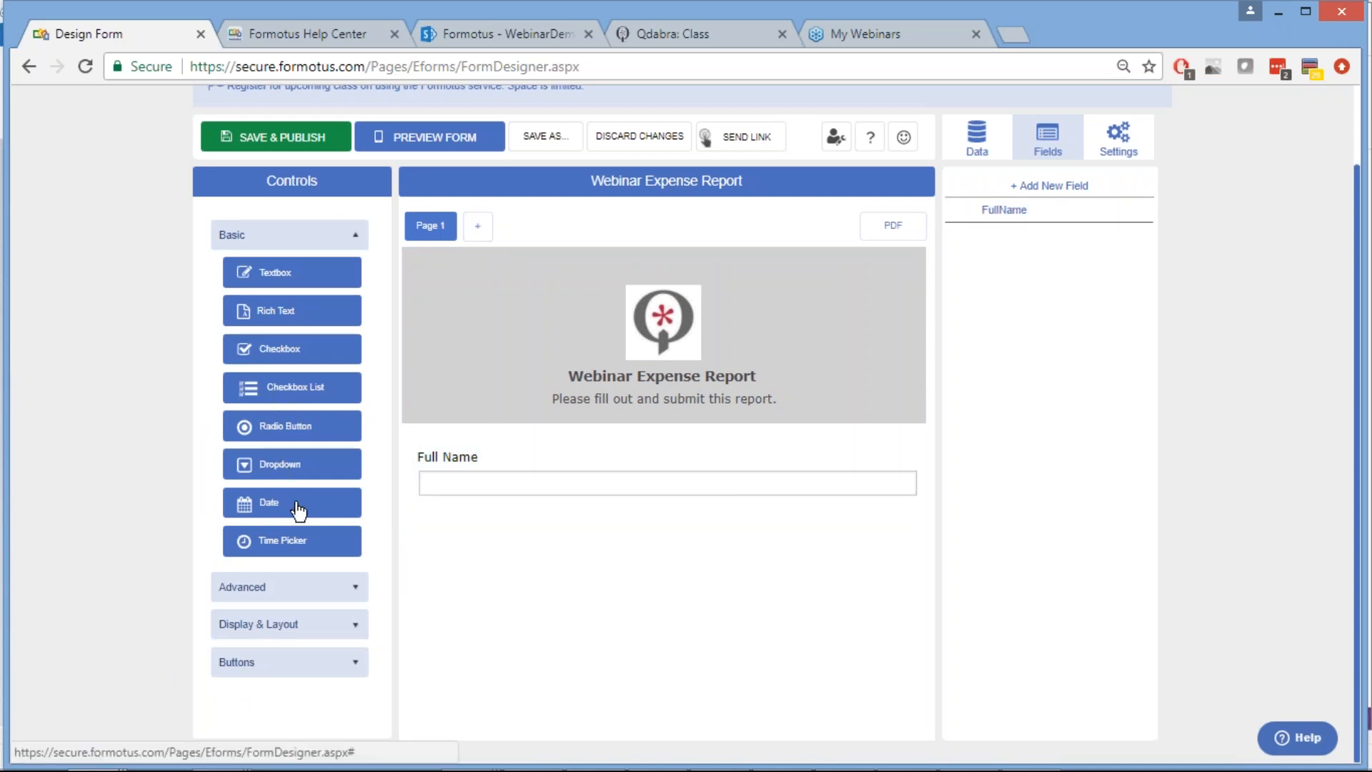
Place a Date picker below Full Name and apply the label 'Date'
drag(299, 511, 663, 526)
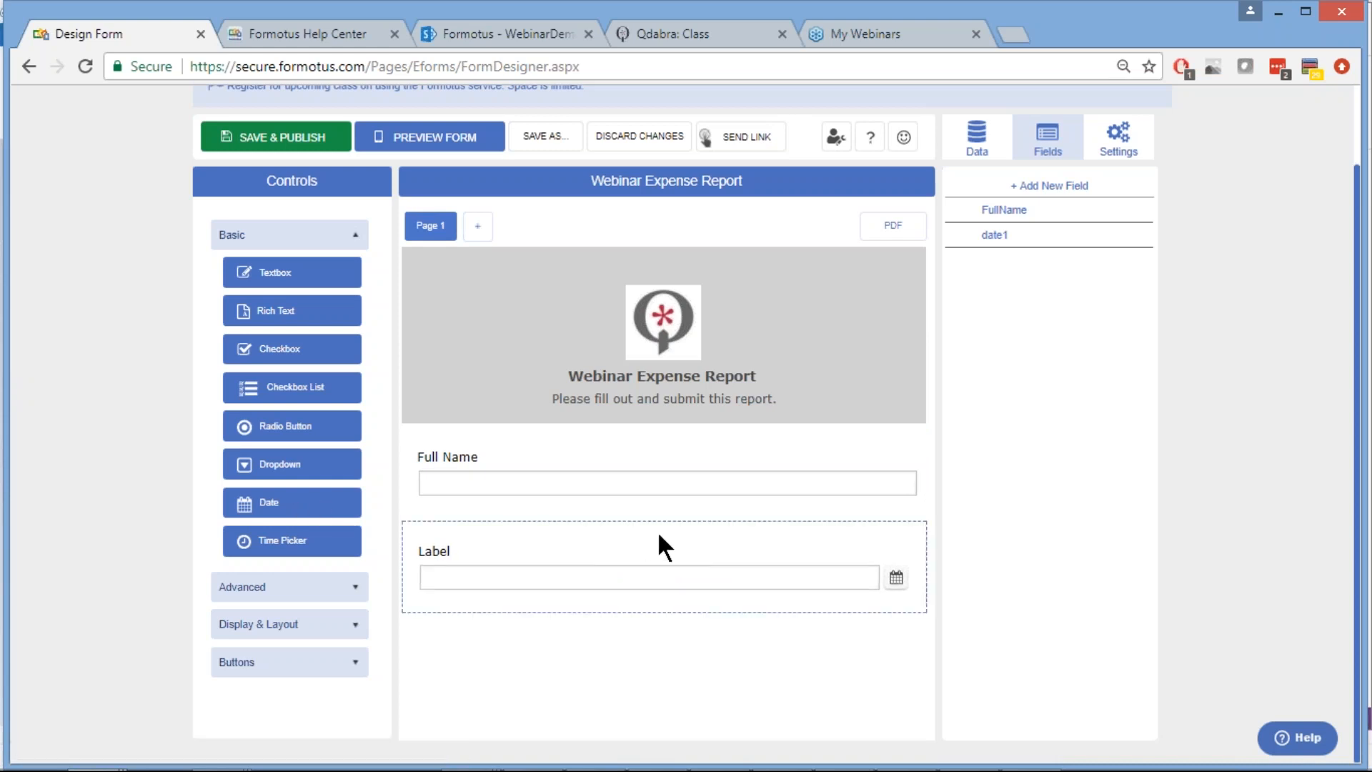
click(645, 554)
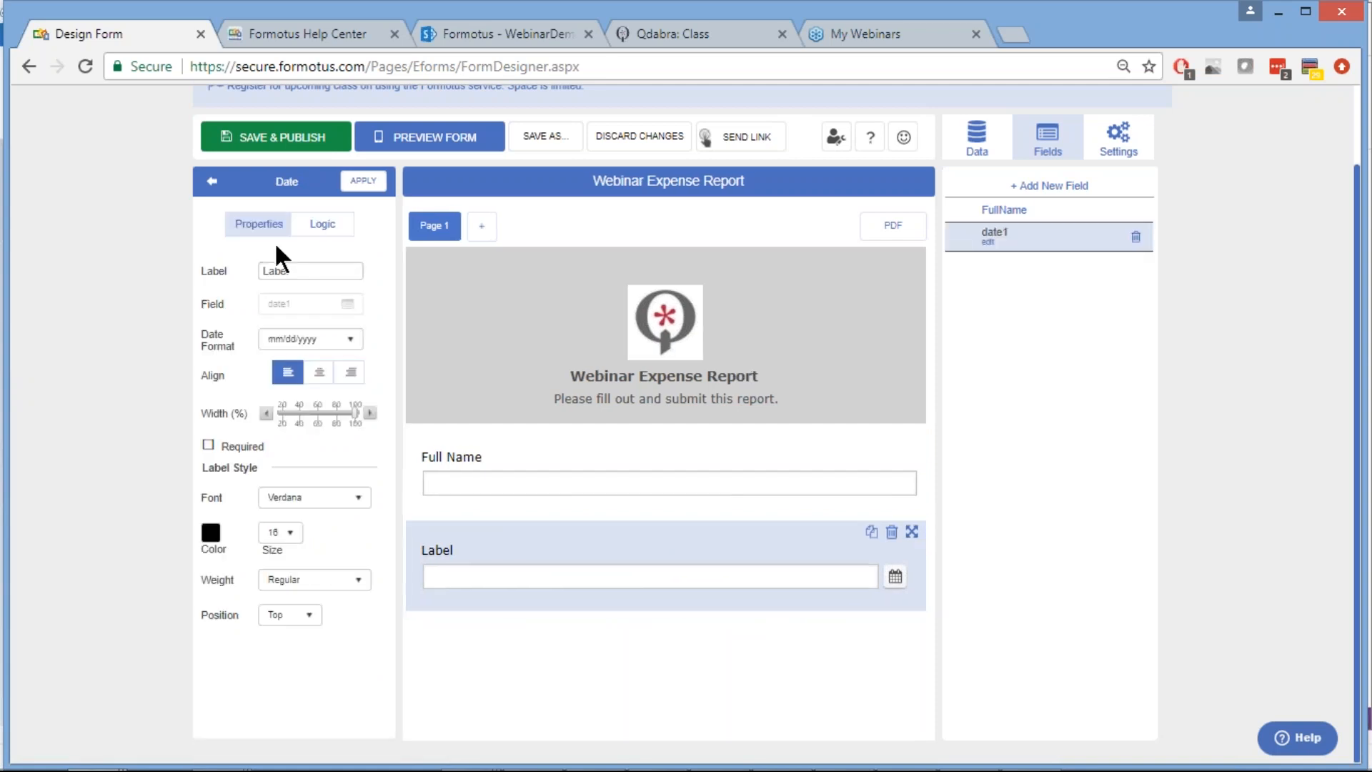
double_click(282, 272)
text(Date)
click(365, 187)
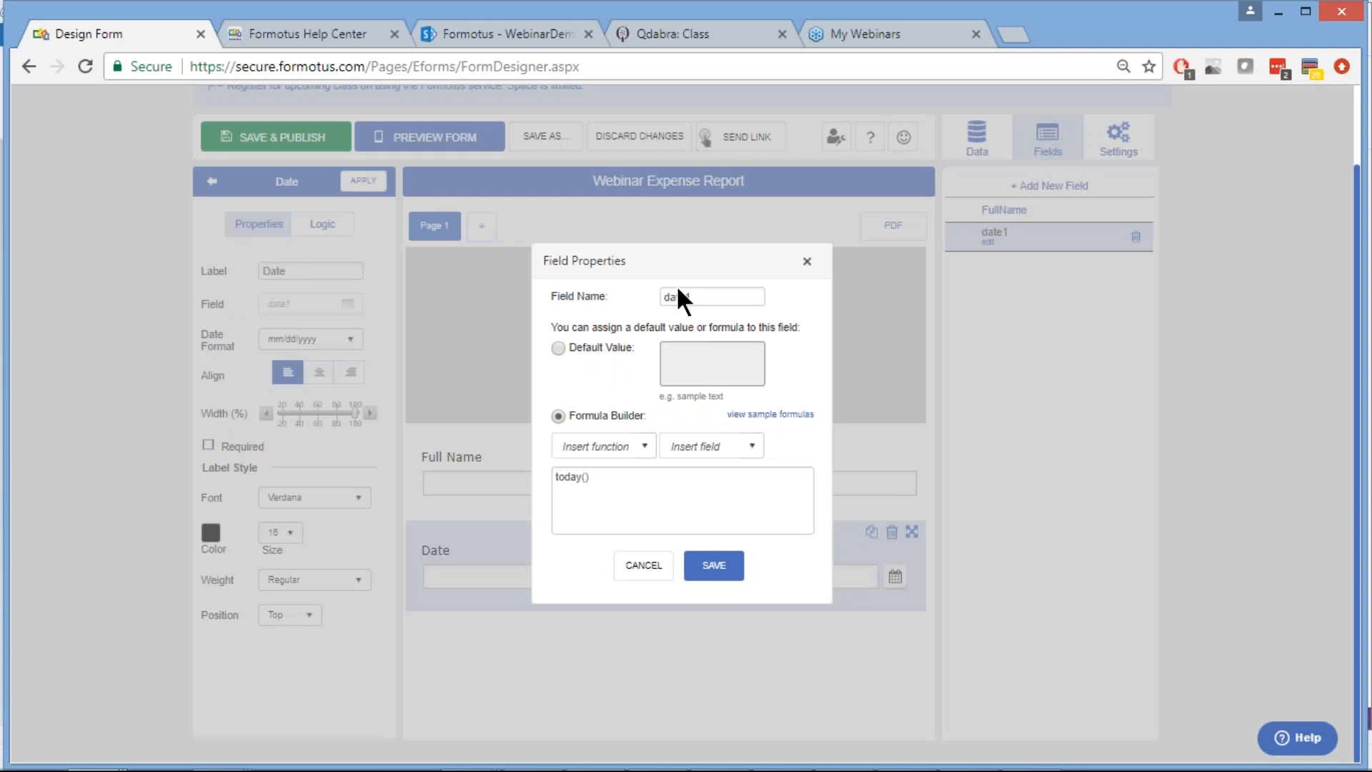
Rename field date1 to Date, keep its today() default formula, and save
double_click(679, 296)
text(Date)
triple_click(611, 486)
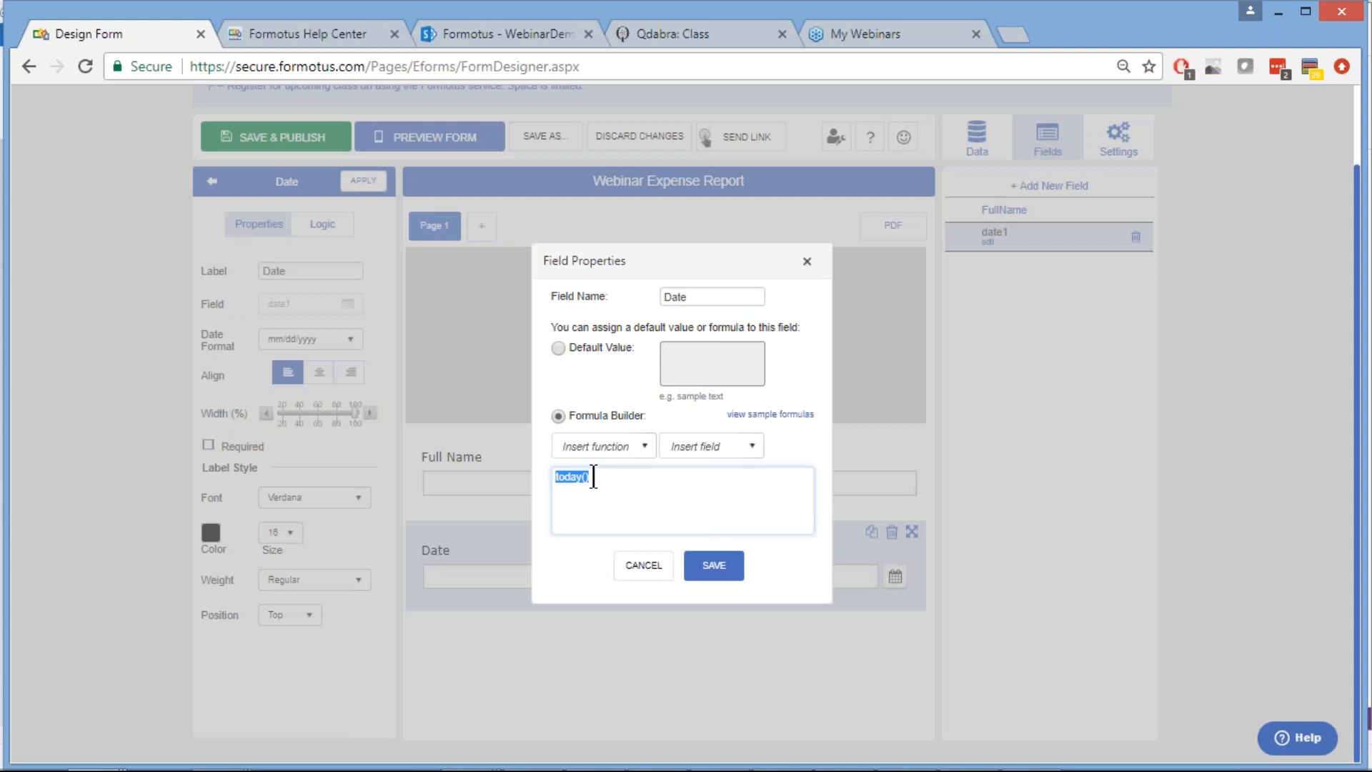
key(Right)
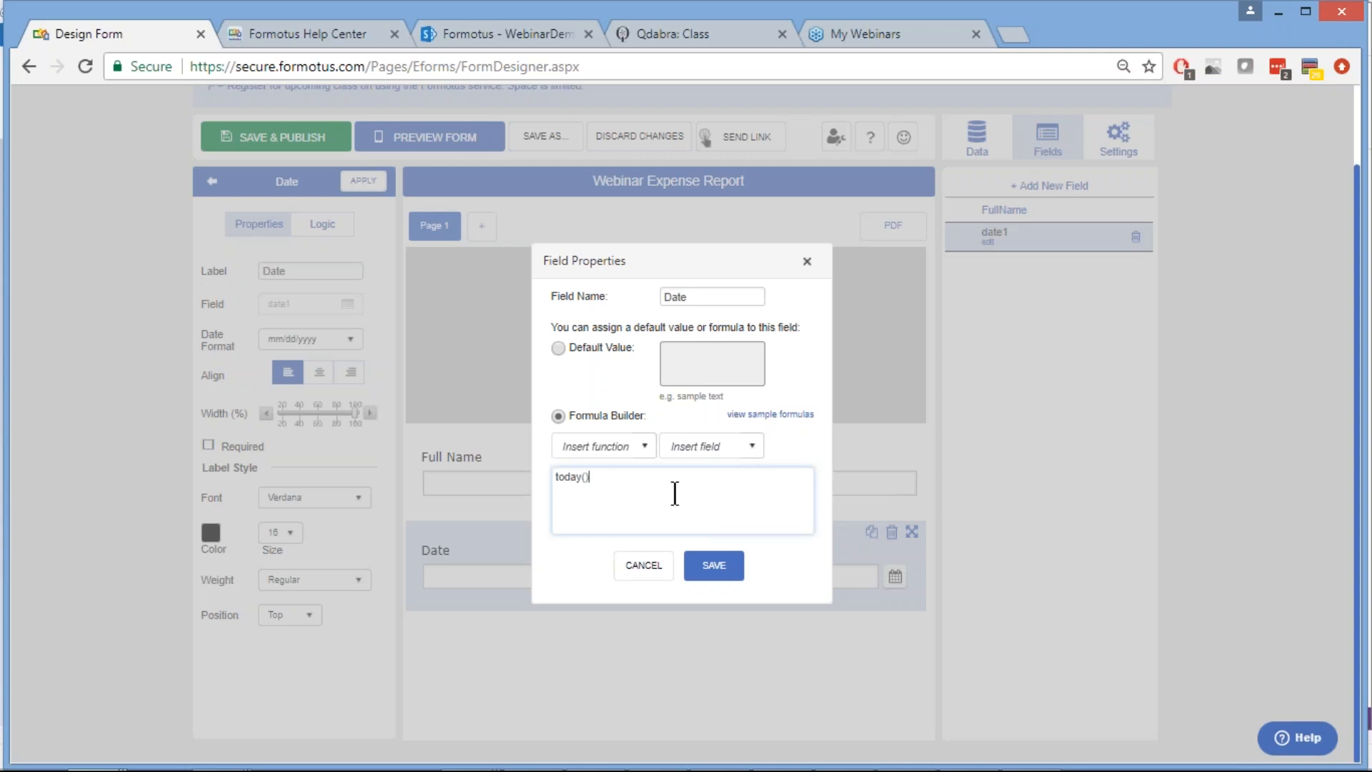
click(715, 569)
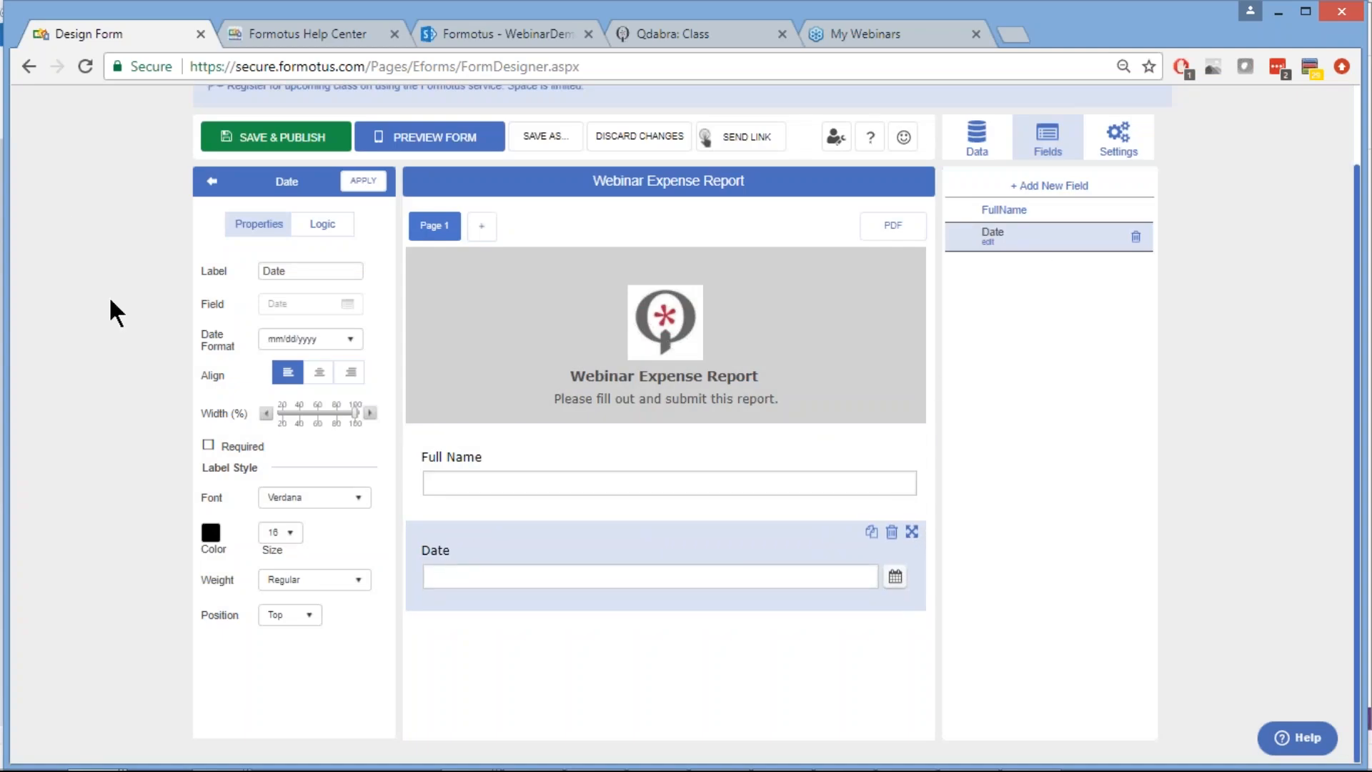
Save and publish the form with its Full Name text box and Date picker
scroll(109, 296, up, 1)
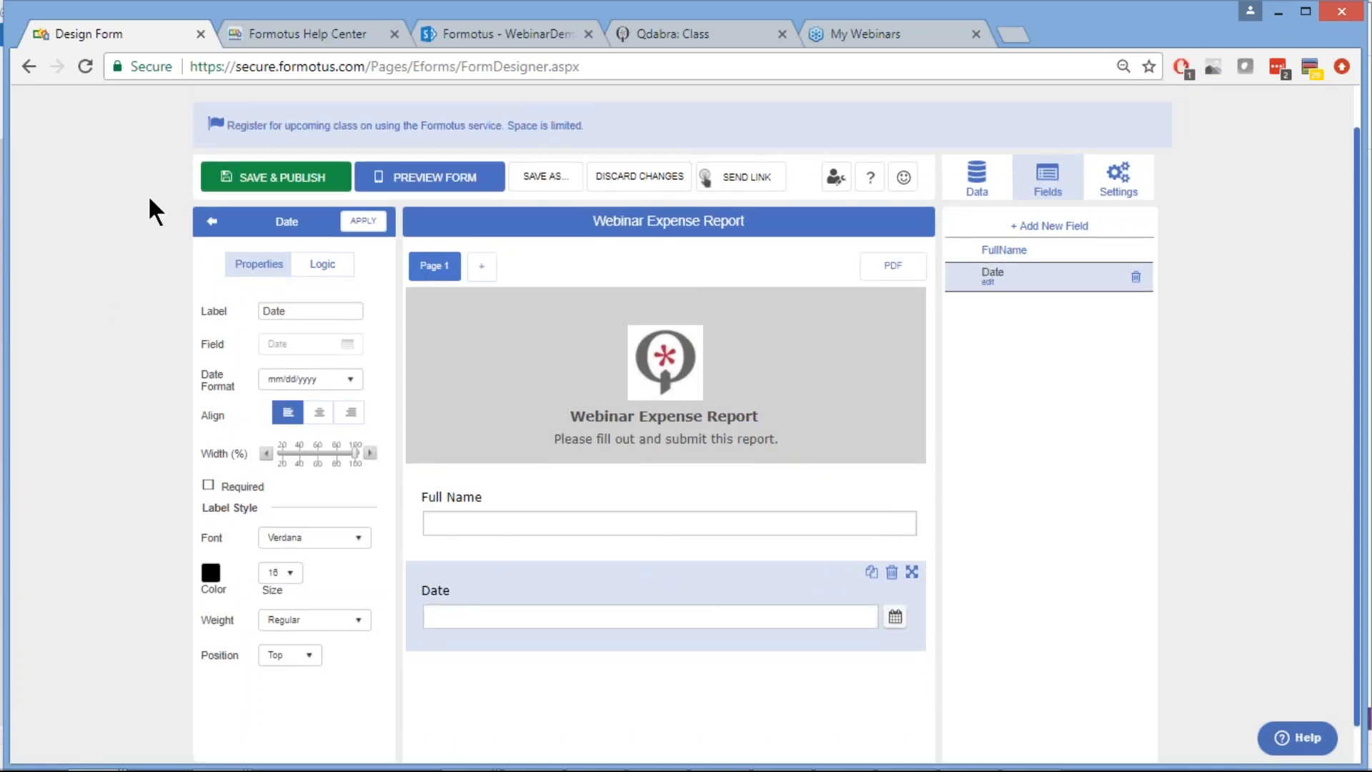
click(272, 186)
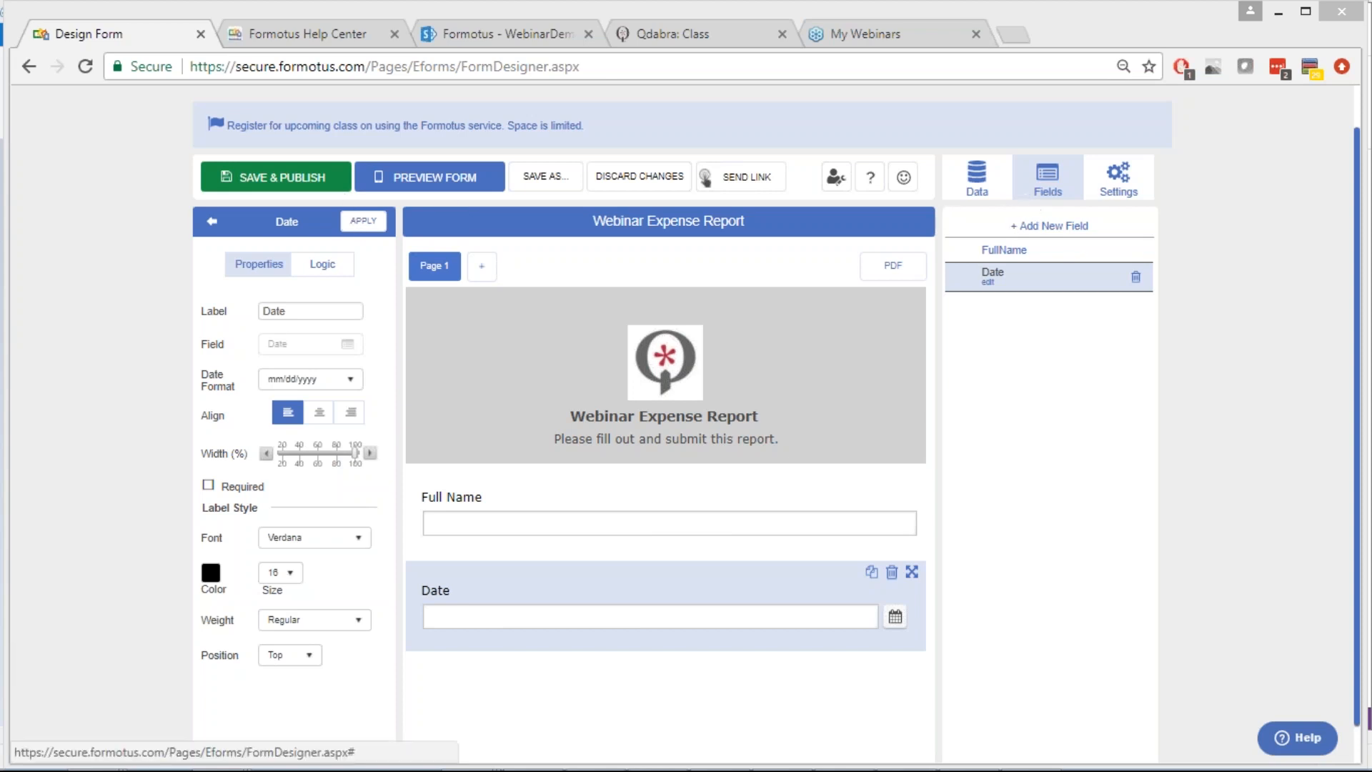
Switch to the Formotus Help Center home page
click(297, 32)
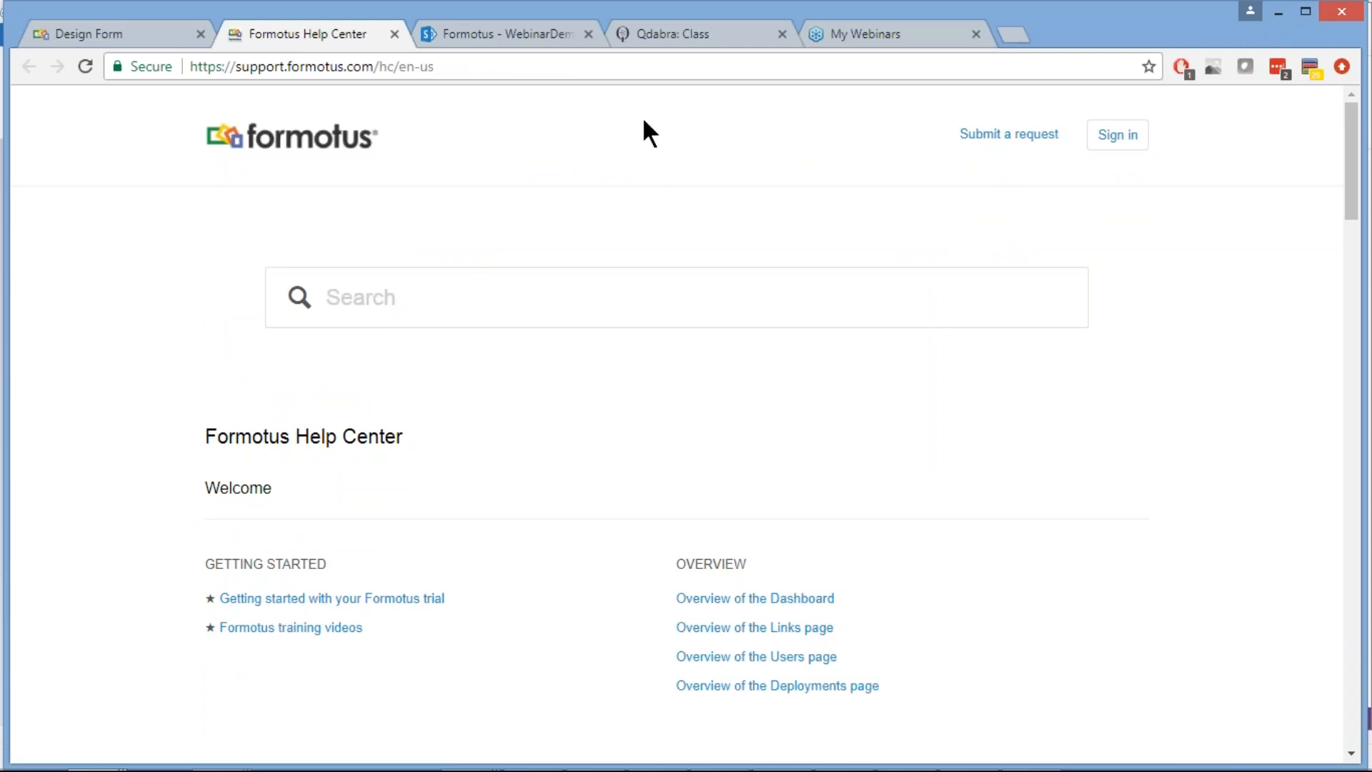
click(108, 30)
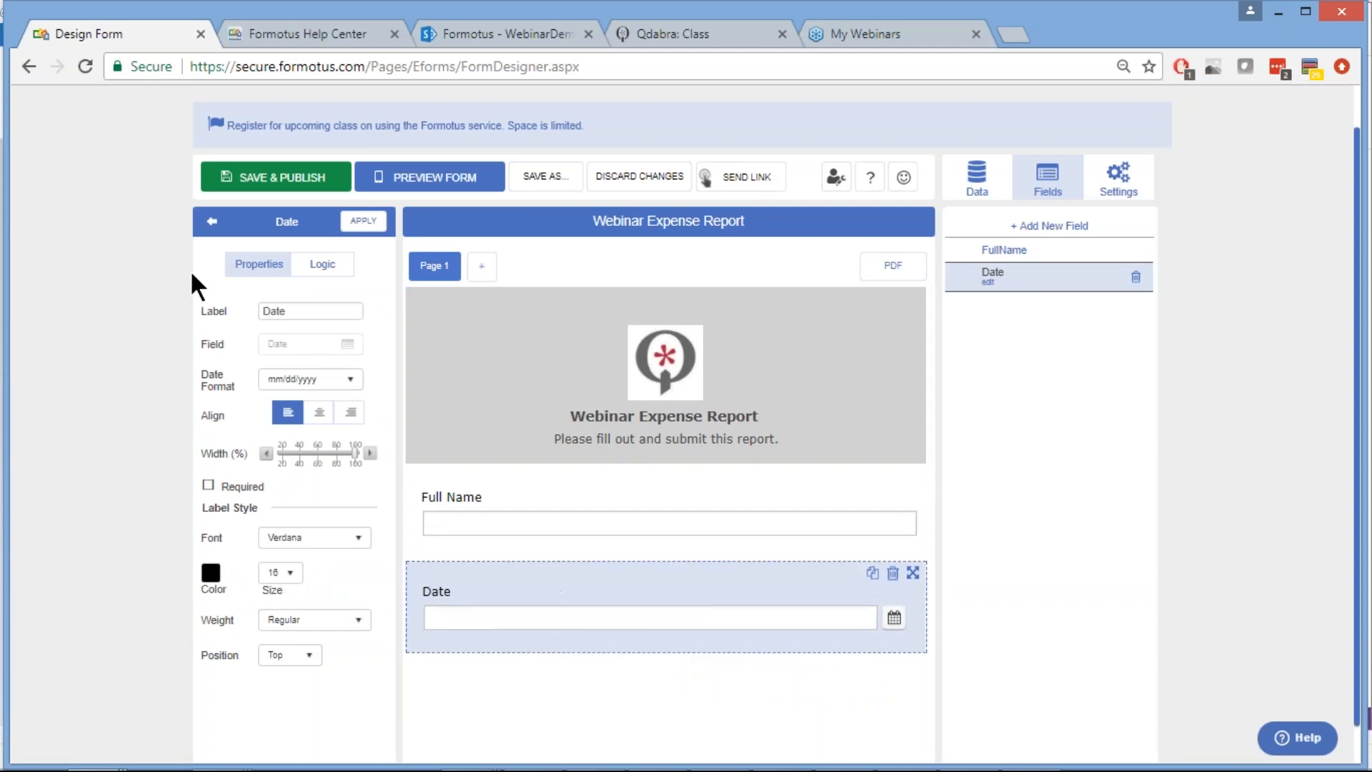
click(365, 223)
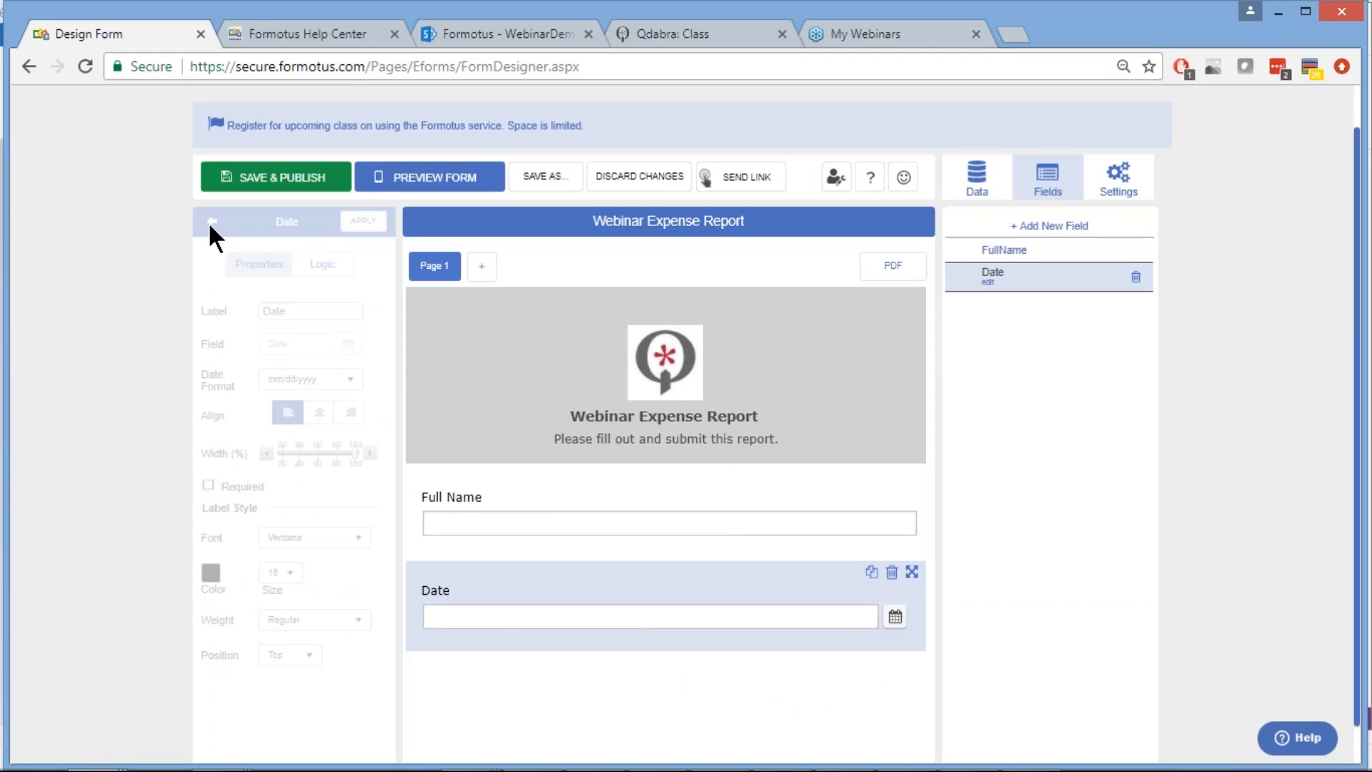
click(212, 221)
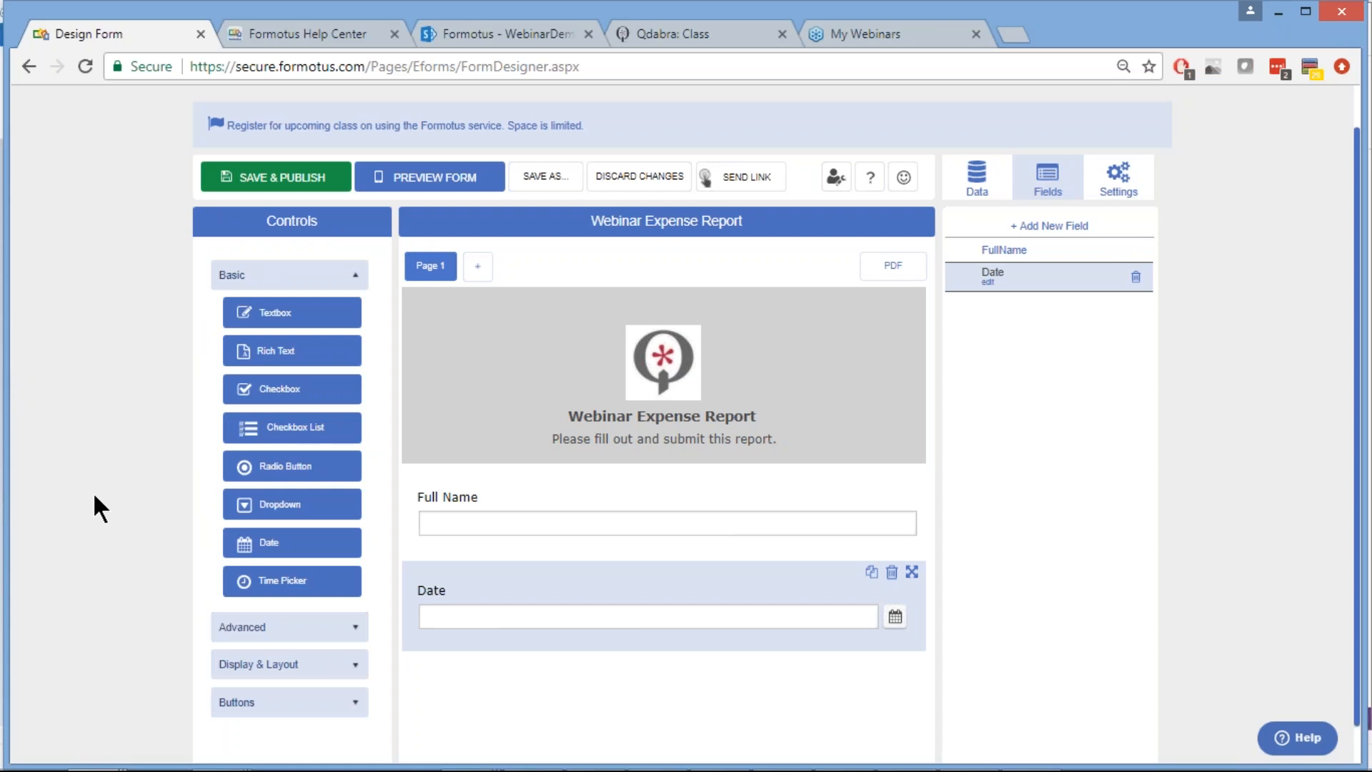
scroll(93, 492, down, 1)
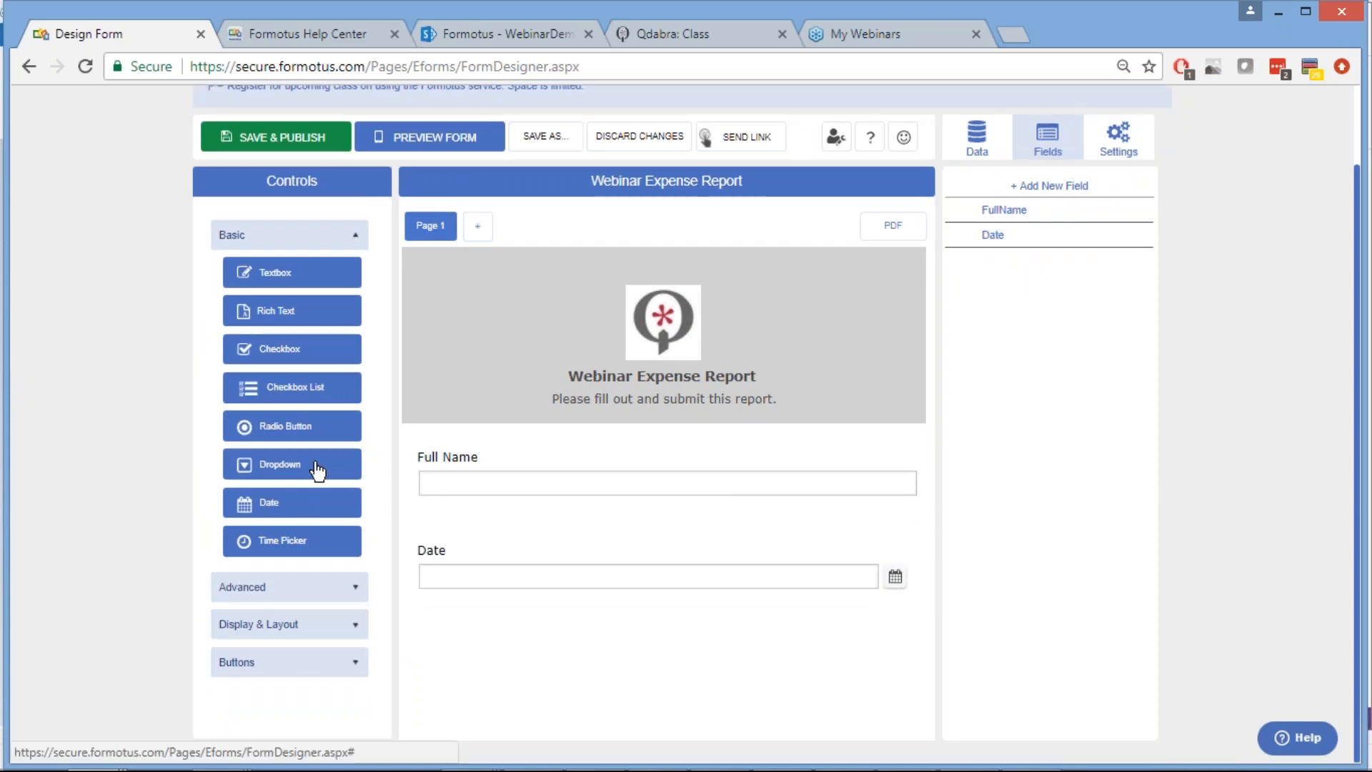
Place a dropdown under the Date field and apply the label 'Department'
drag(318, 471, 678, 634)
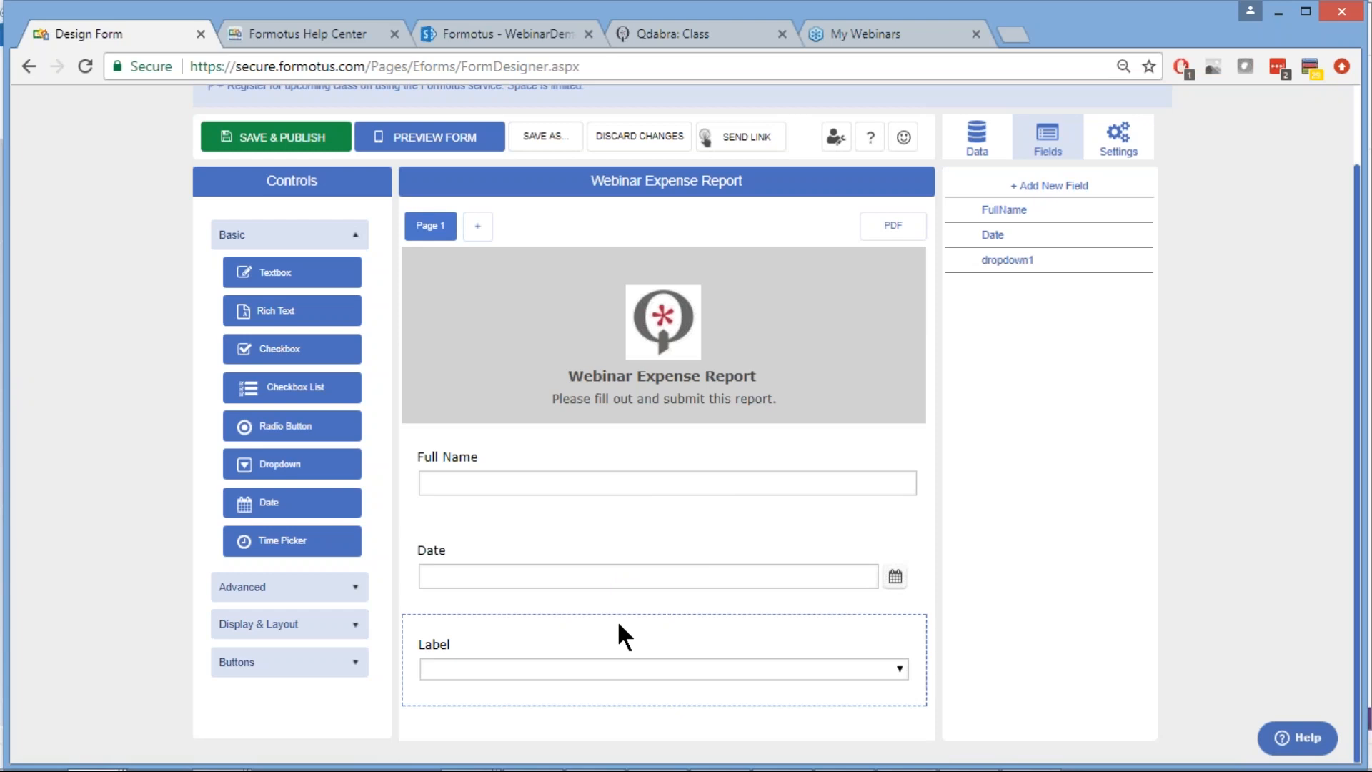
click(616, 622)
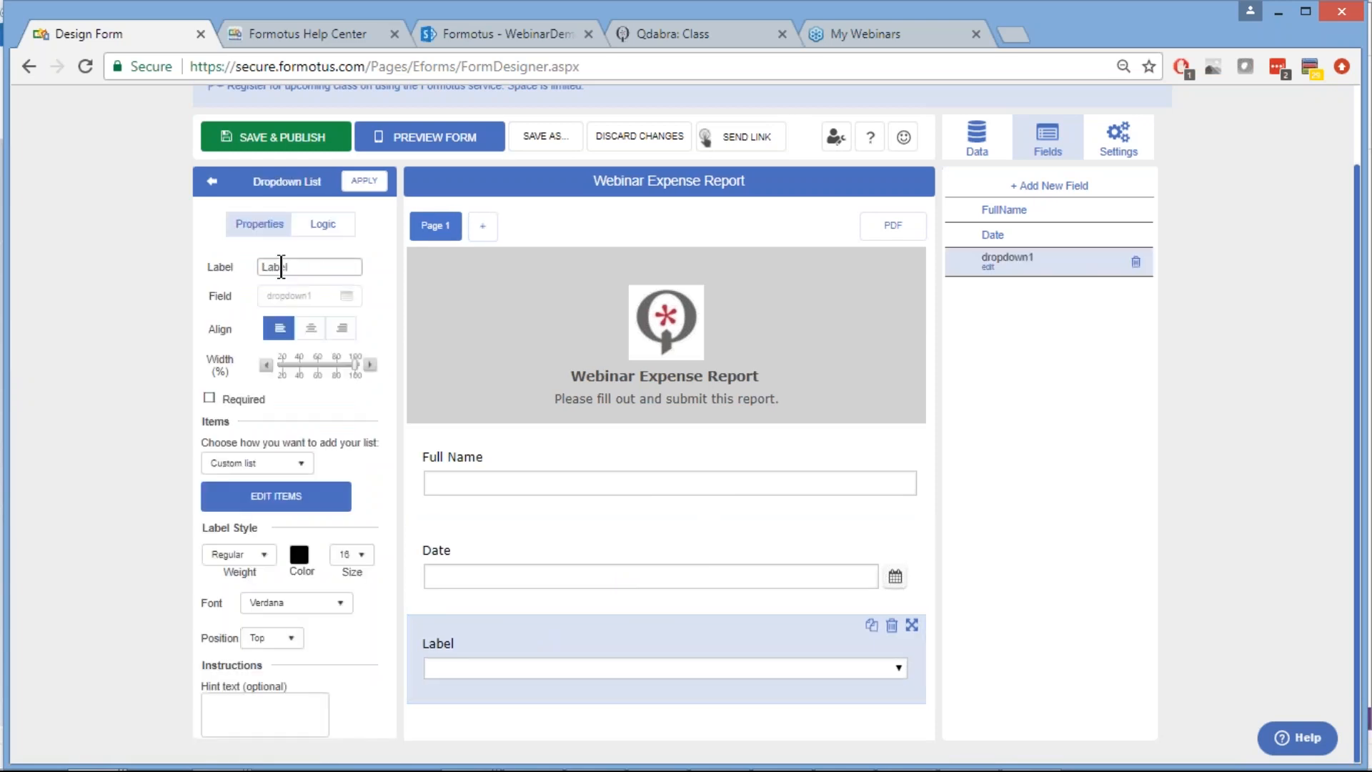
double_click(274, 266)
text(Department)
click(984, 473)
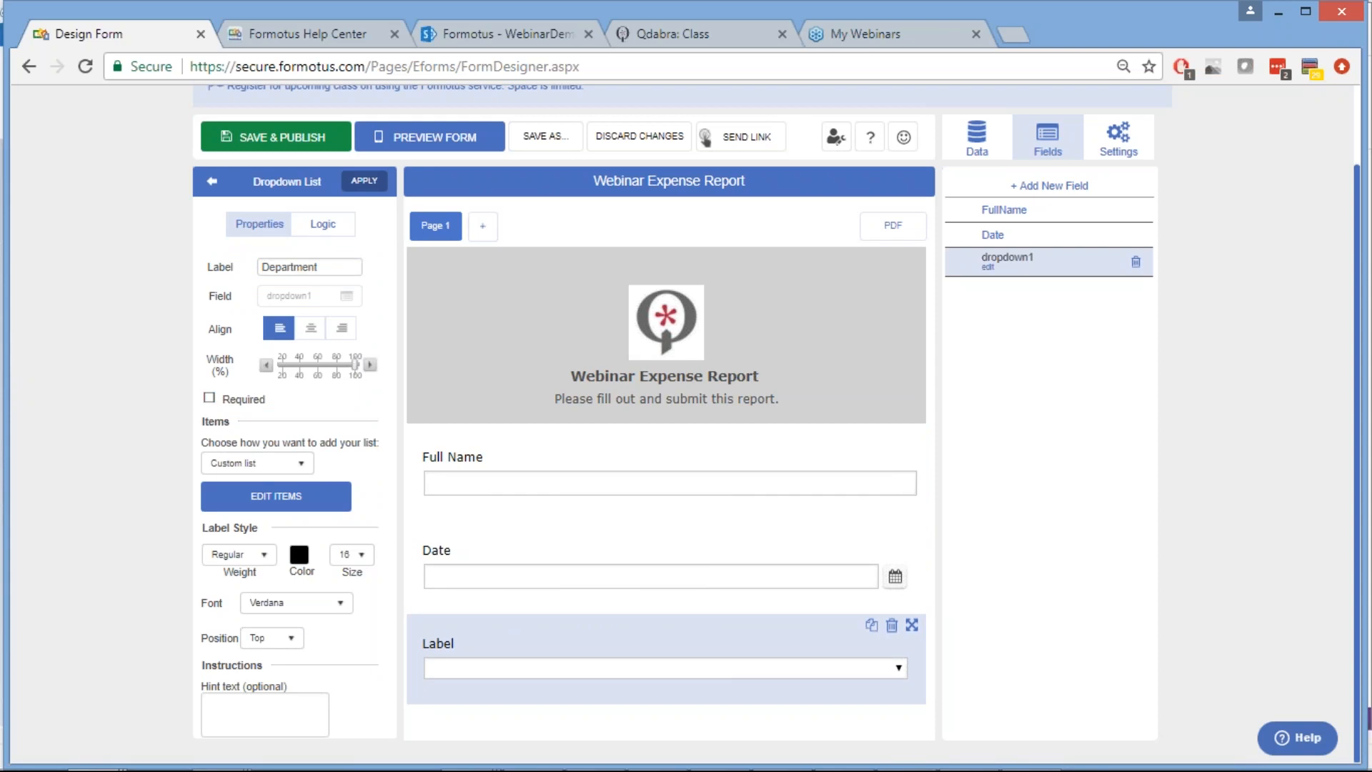
click(364, 180)
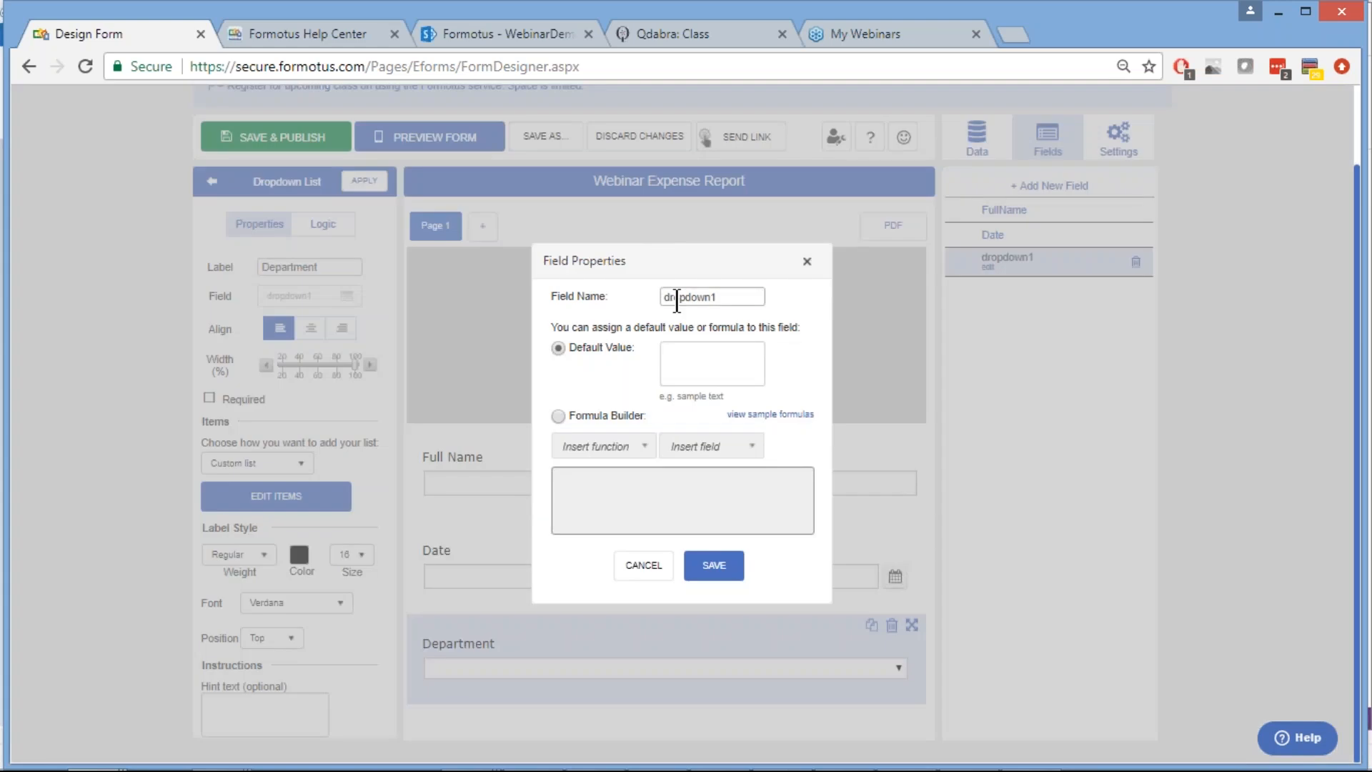
Change the dropdown's field name from dropdown1 to Department and save it
double_click(677, 299)
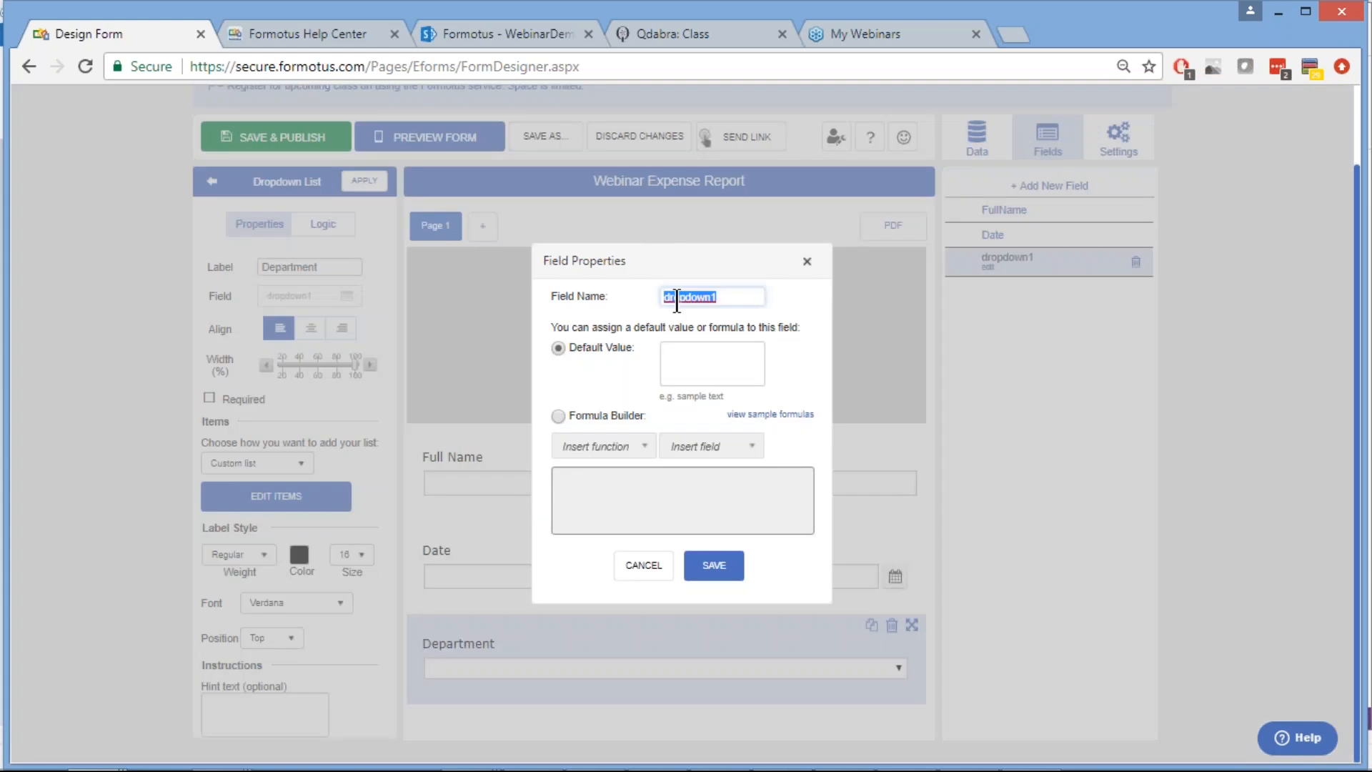
text(Department)
click(714, 565)
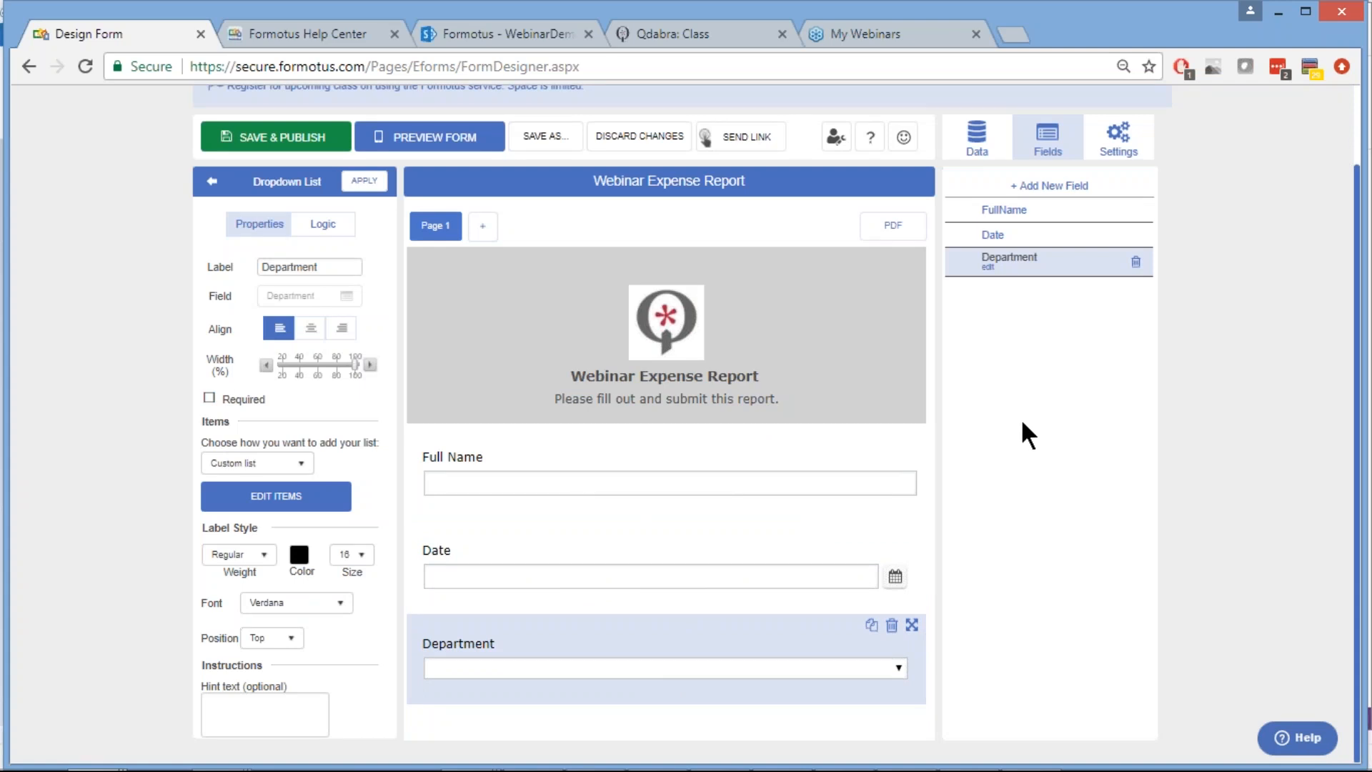
Show the form's Data panel and its Query data sources
click(974, 148)
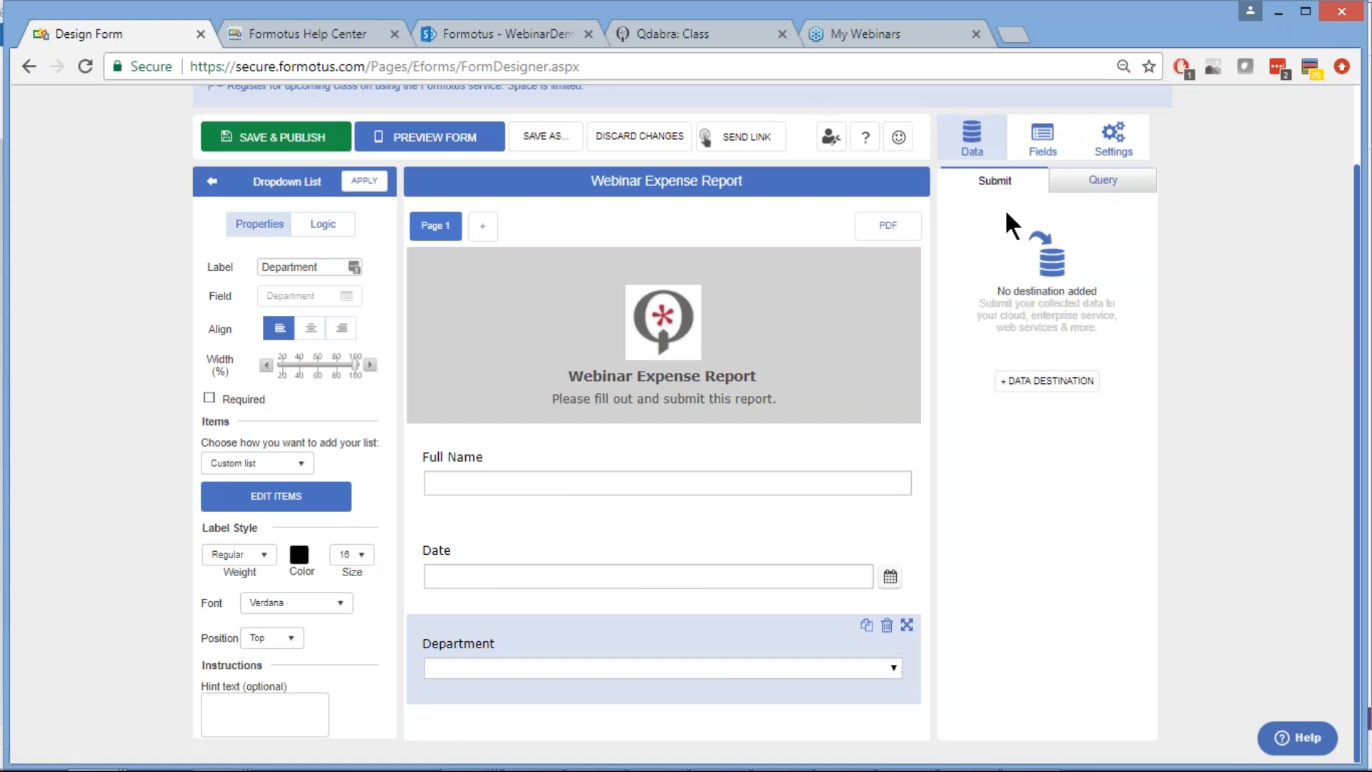
click(1104, 189)
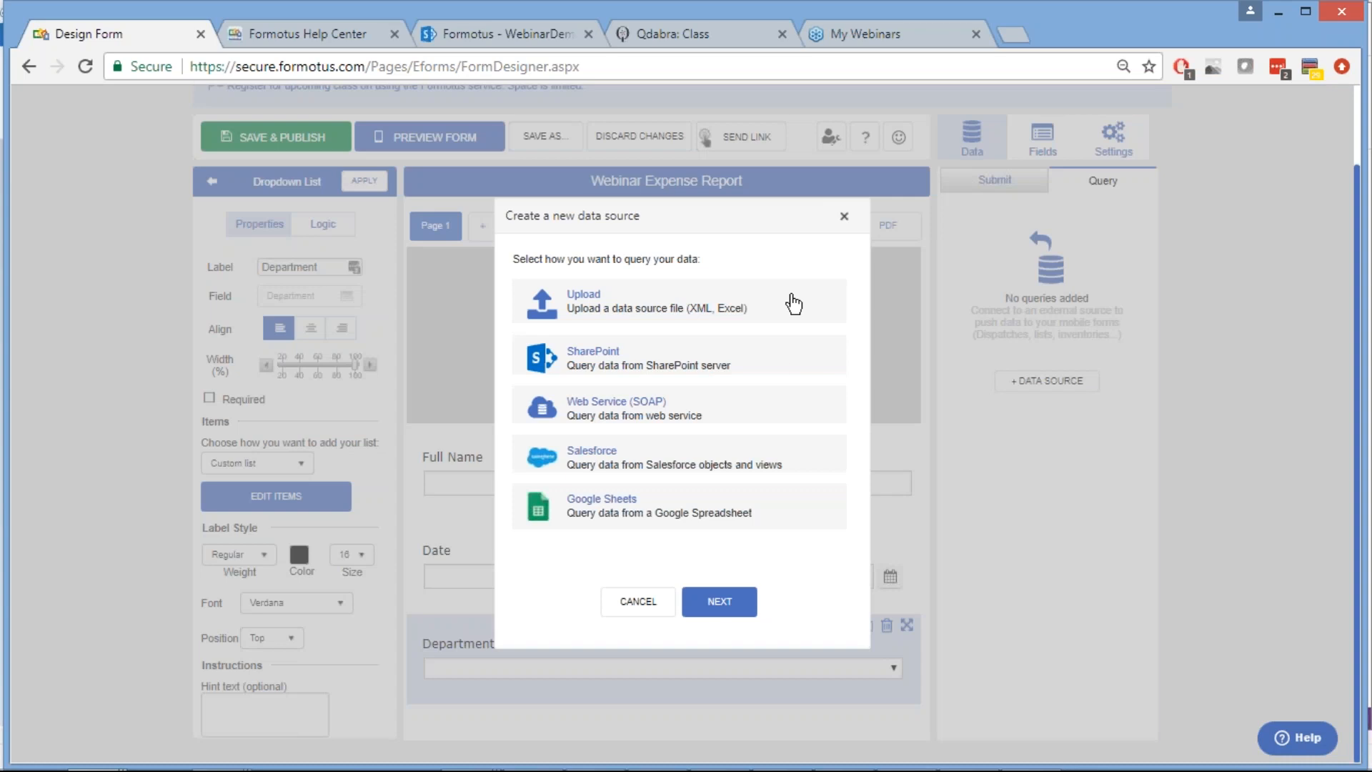
Create an uploaded Departments data source from Departments.xlsx, loaded on form open
click(638, 301)
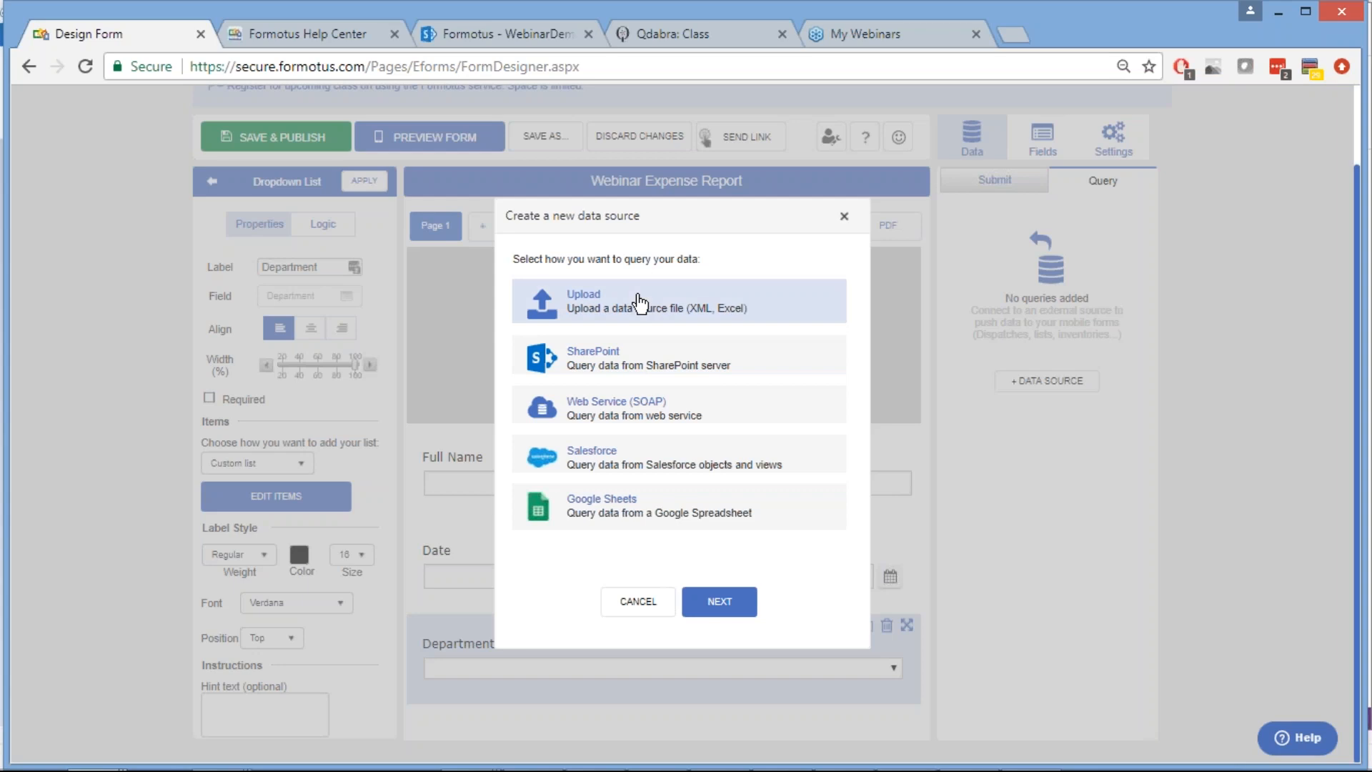
click(706, 608)
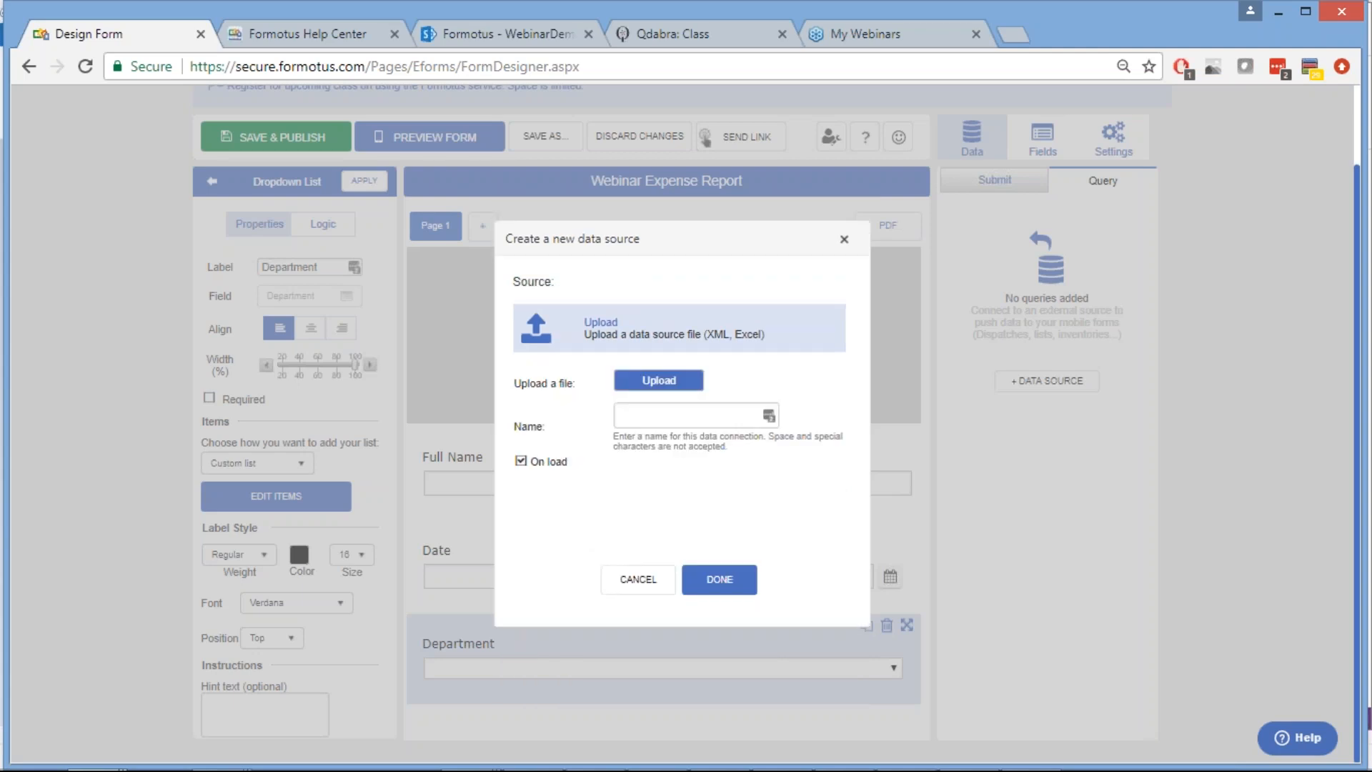
click(650, 379)
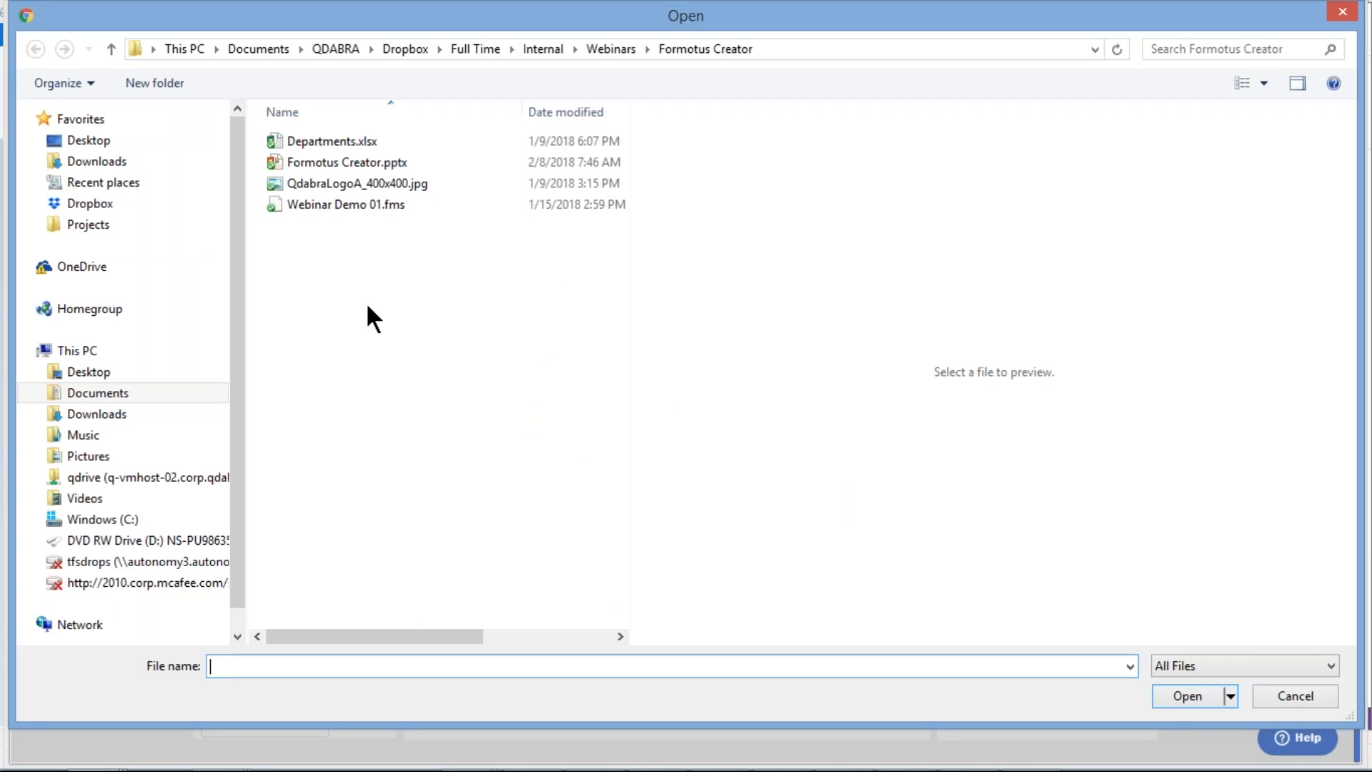
click(321, 143)
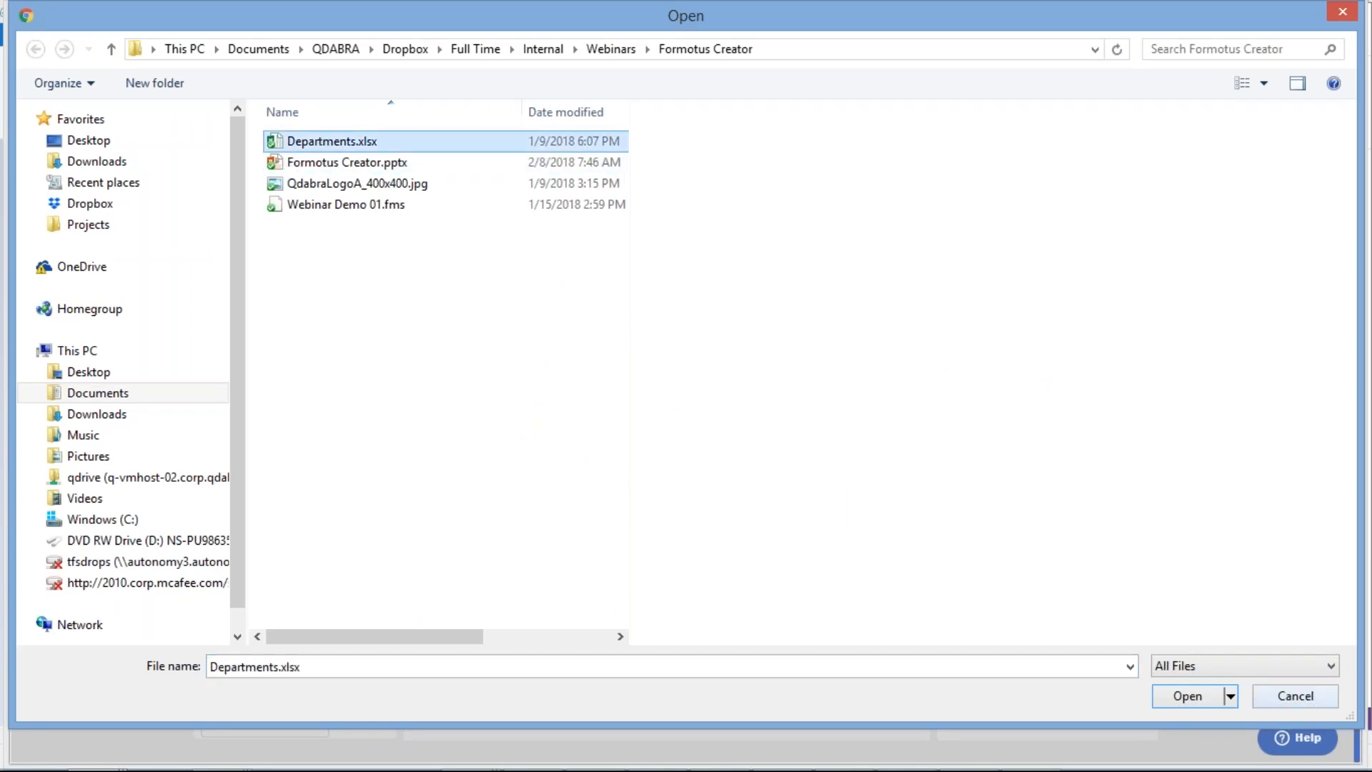
click(1185, 694)
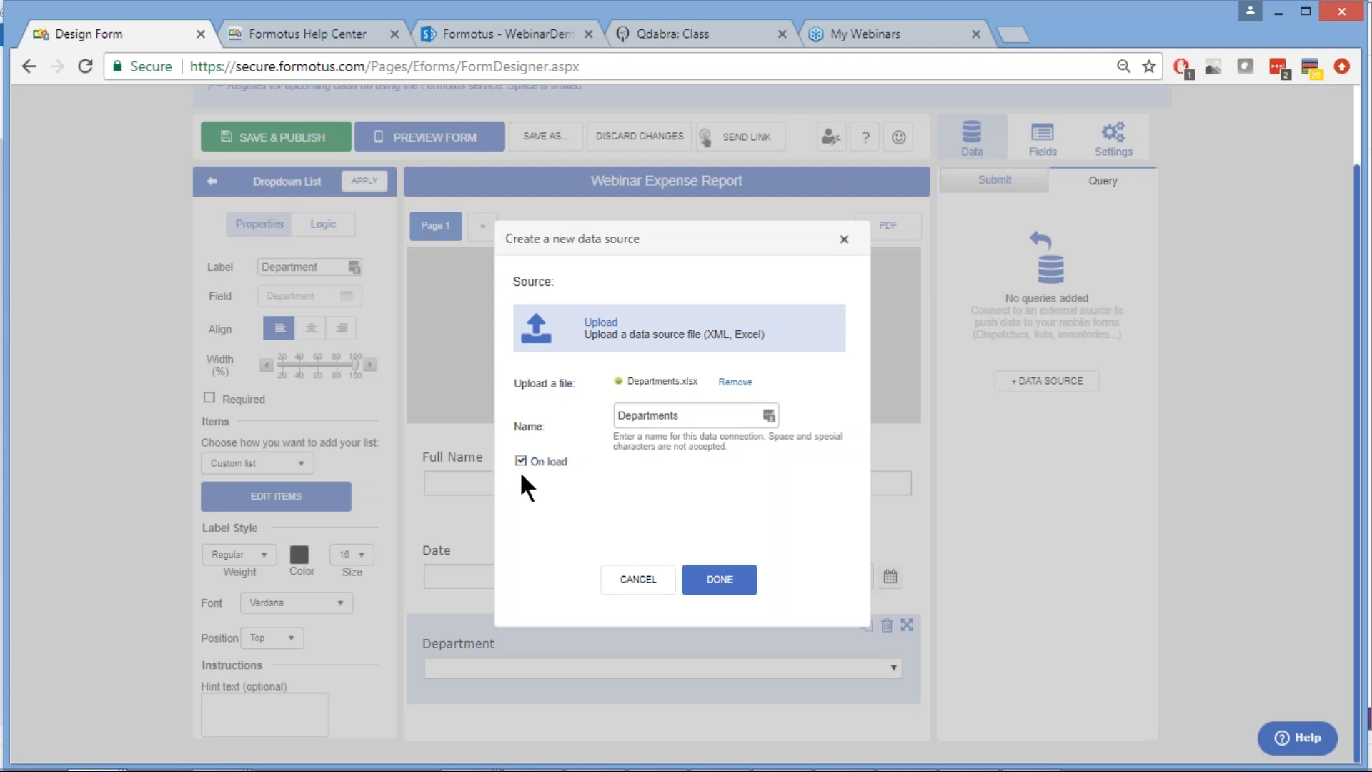
click(720, 581)
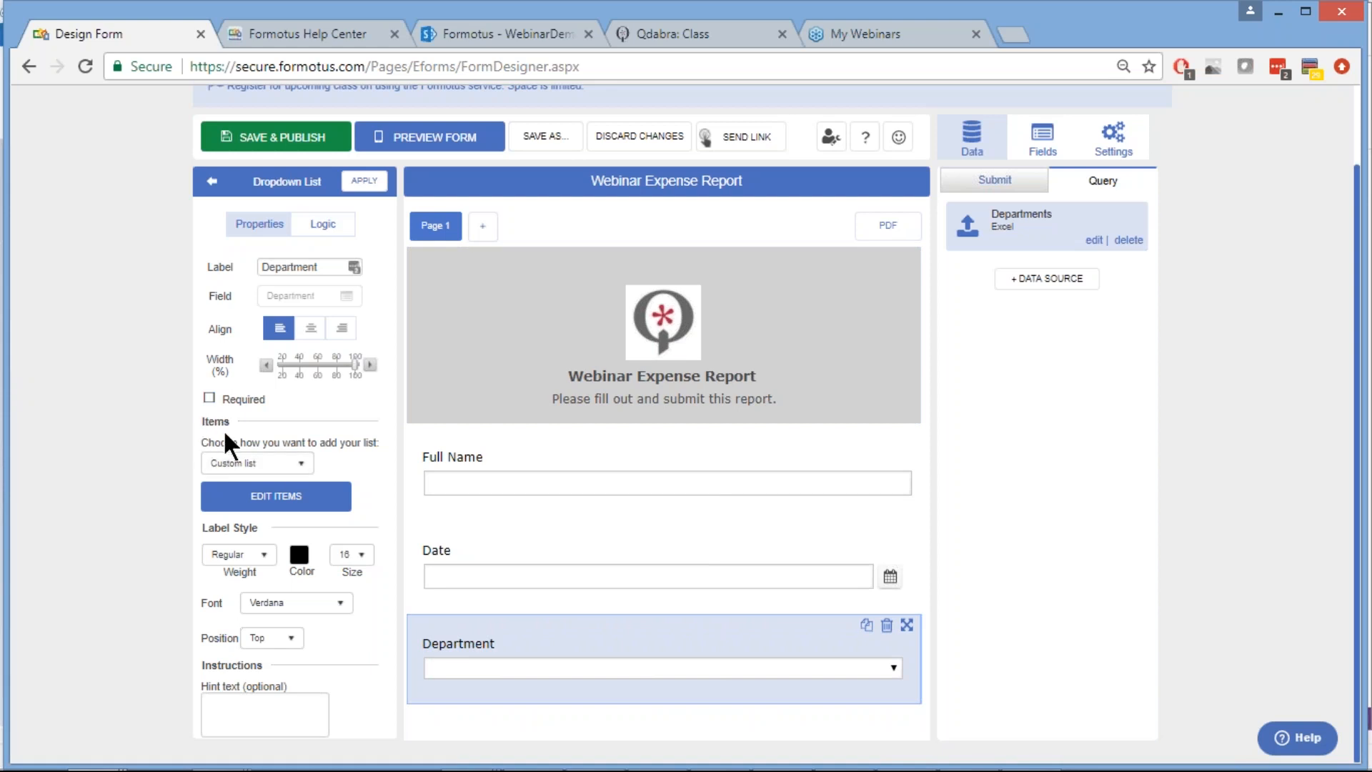
Switch the Department dropdown's list items from a custom list to Data source
click(302, 461)
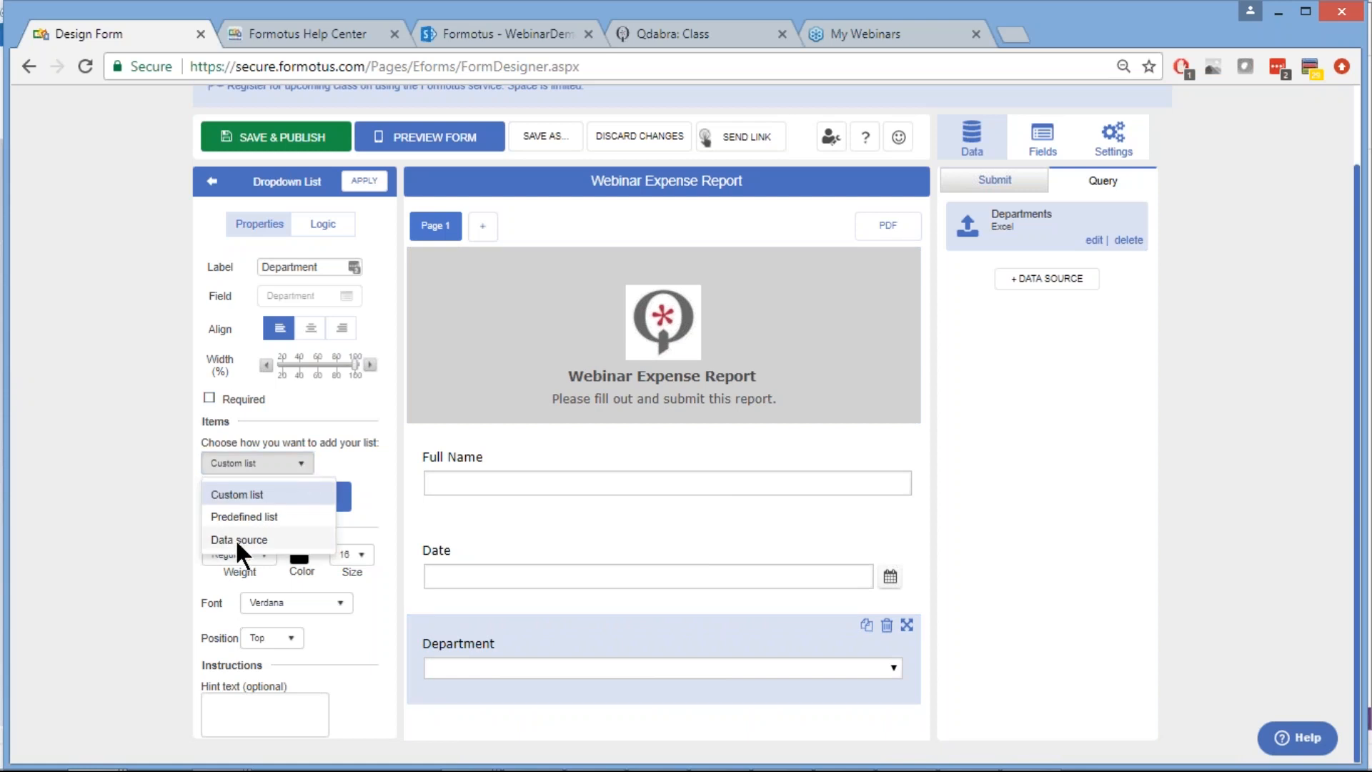
click(235, 540)
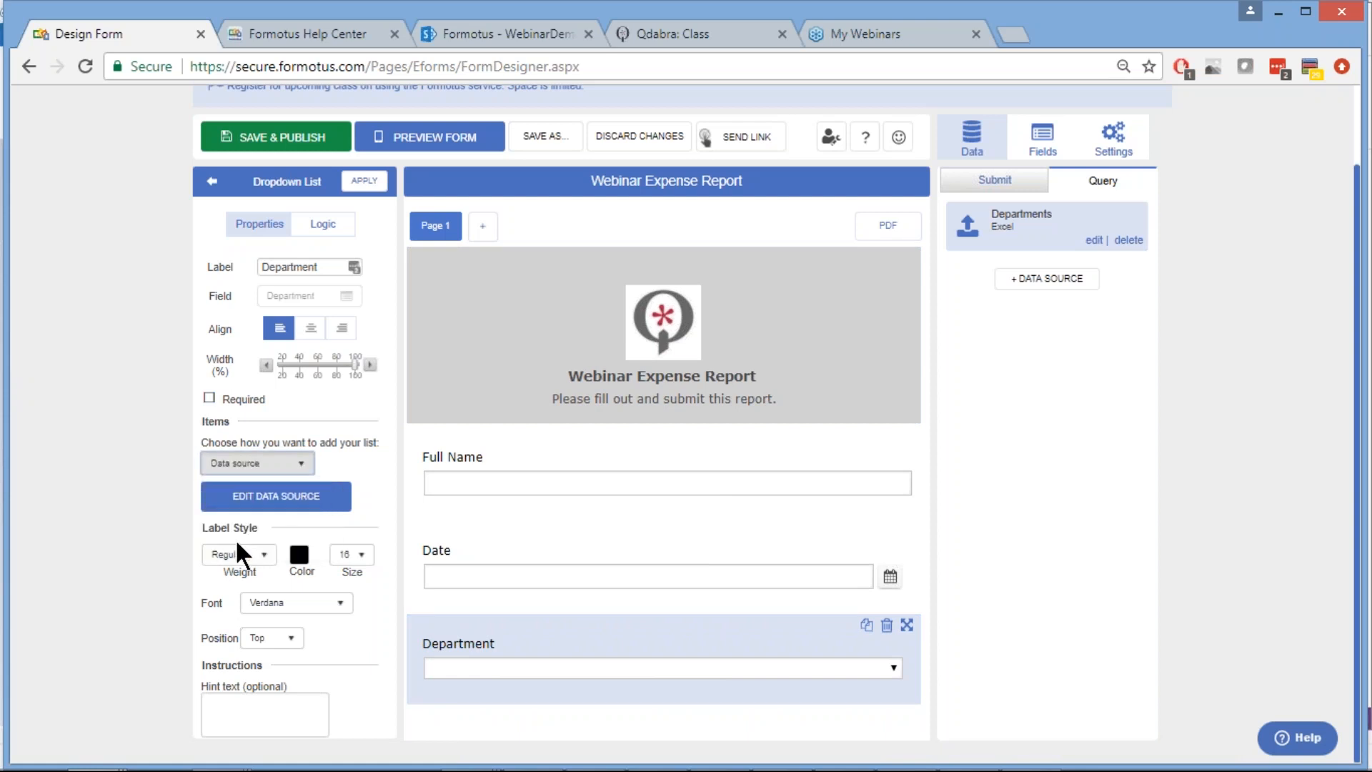
Connect the dropdown to the Departments source, with Value for item values and Display for names
click(274, 506)
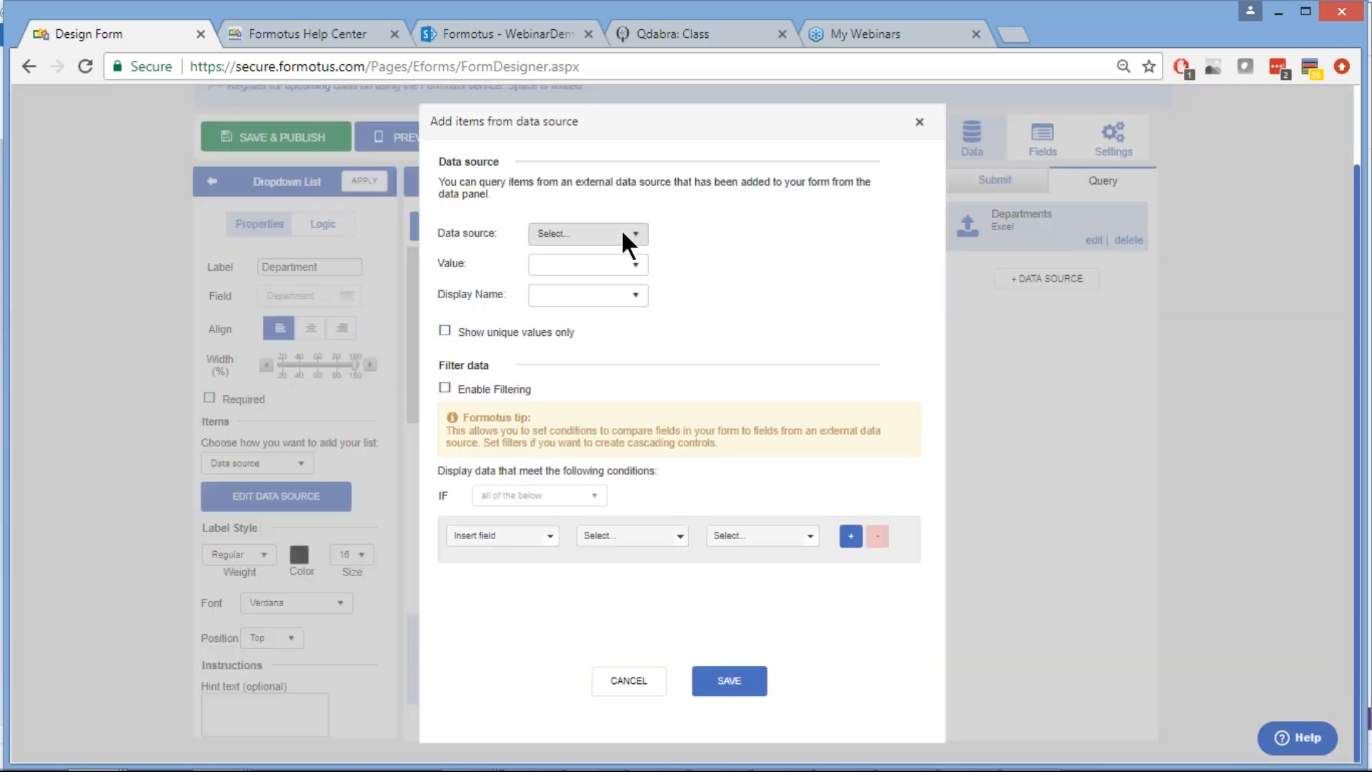
click(621, 234)
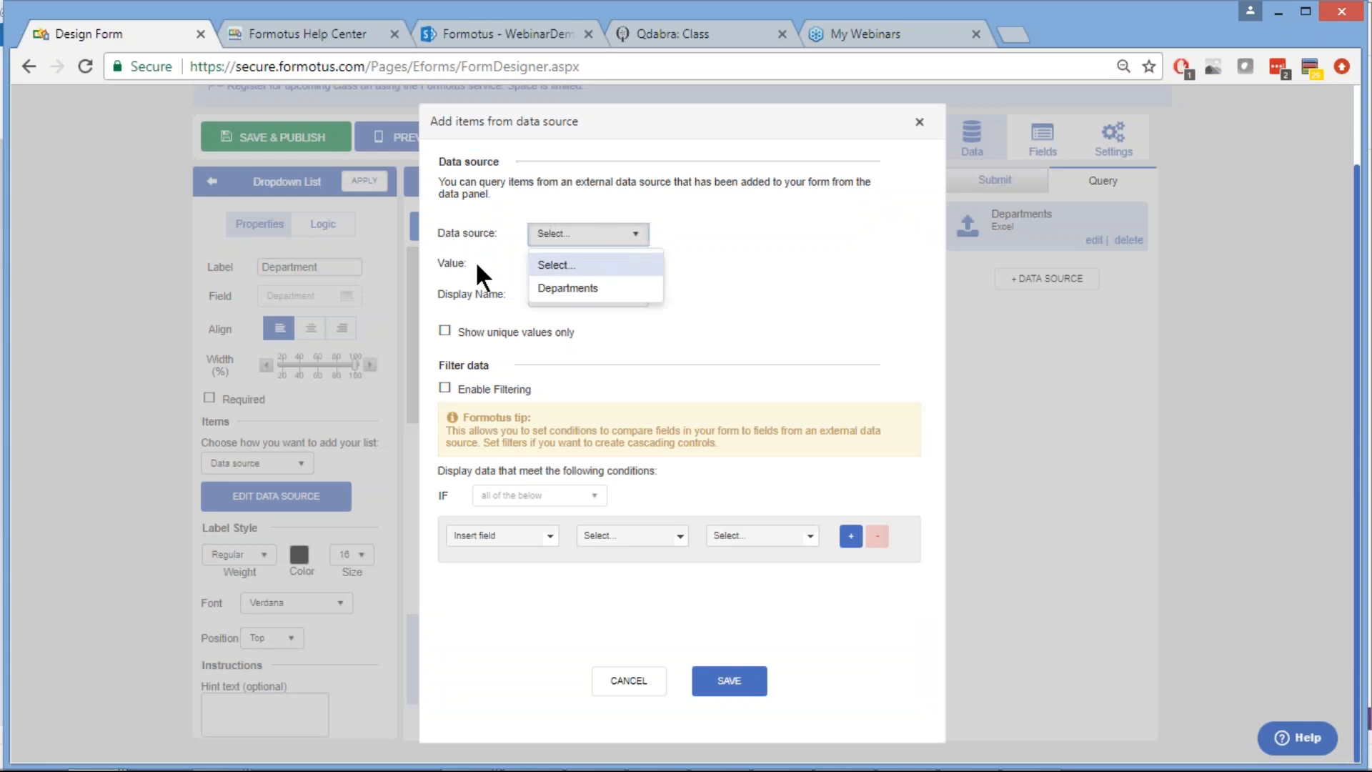
click(578, 286)
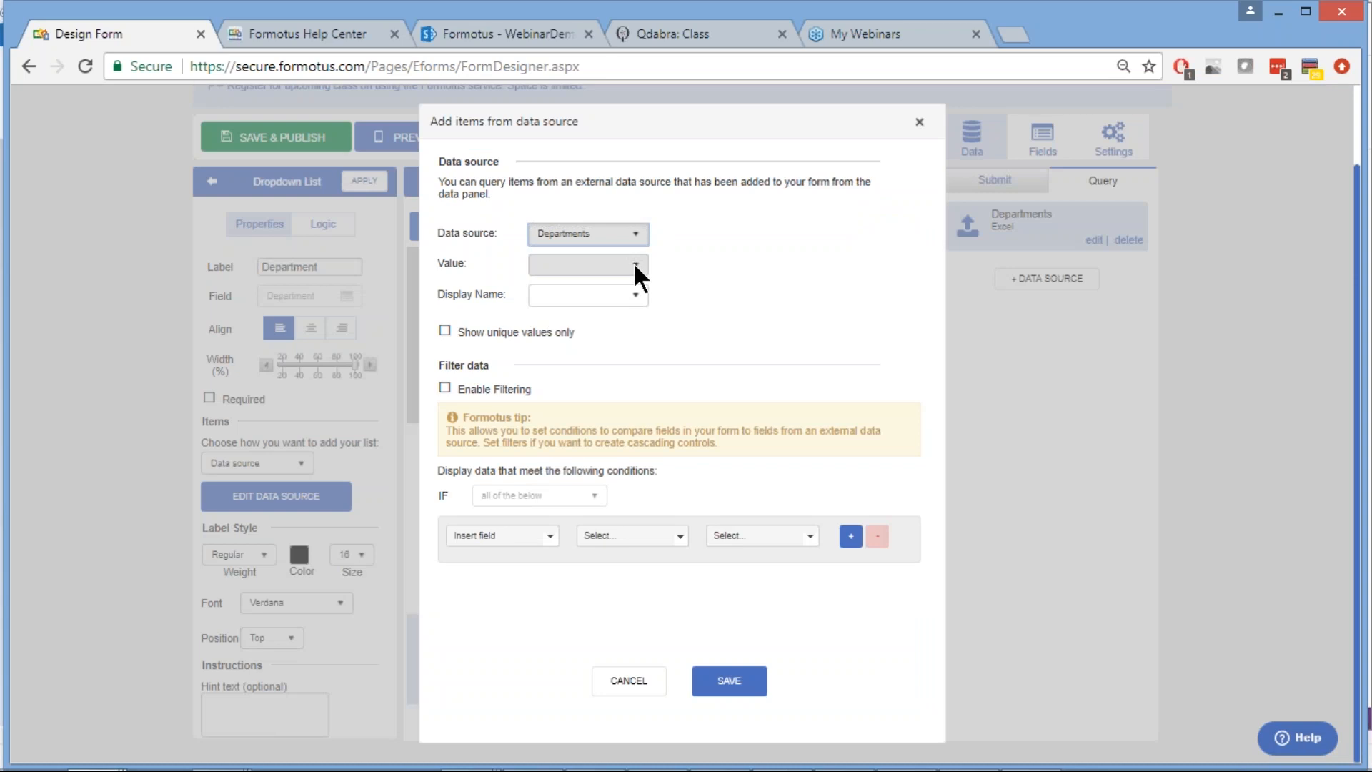
click(634, 263)
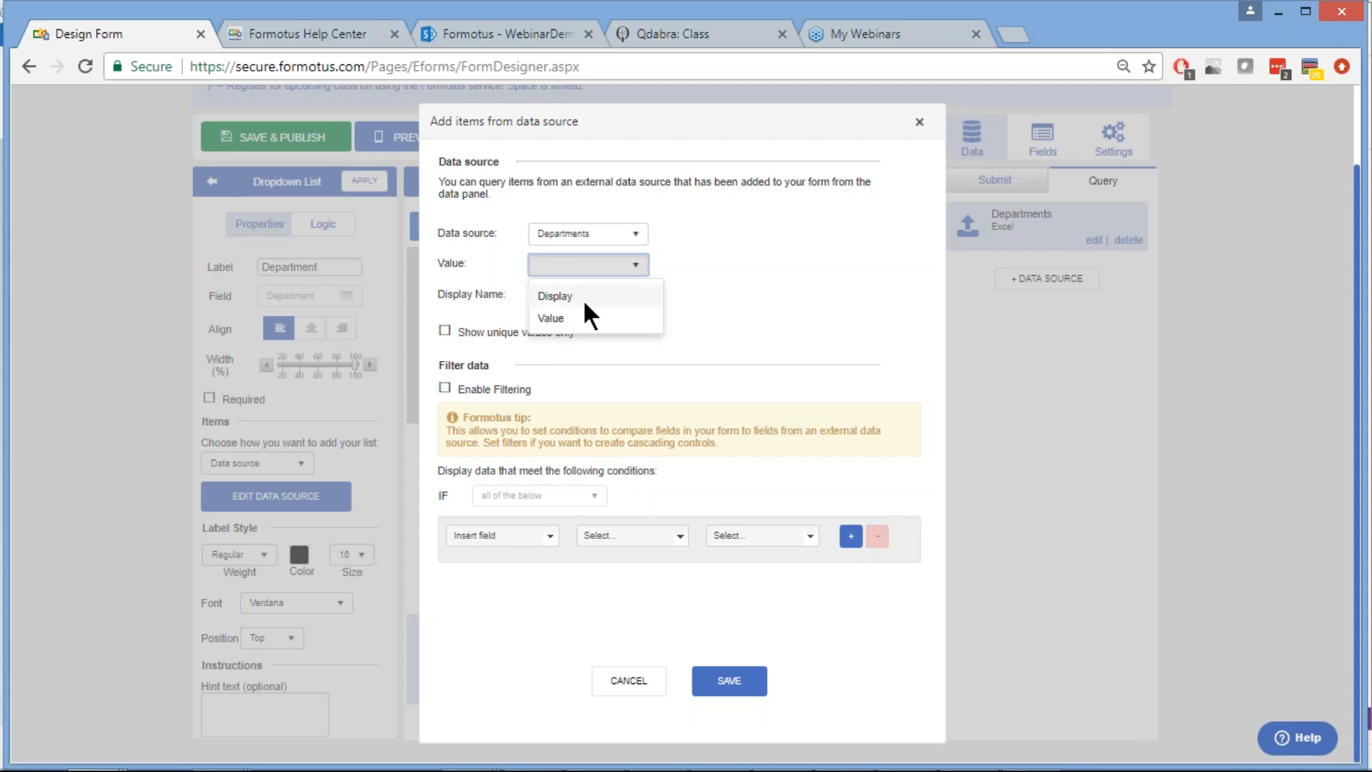
click(547, 316)
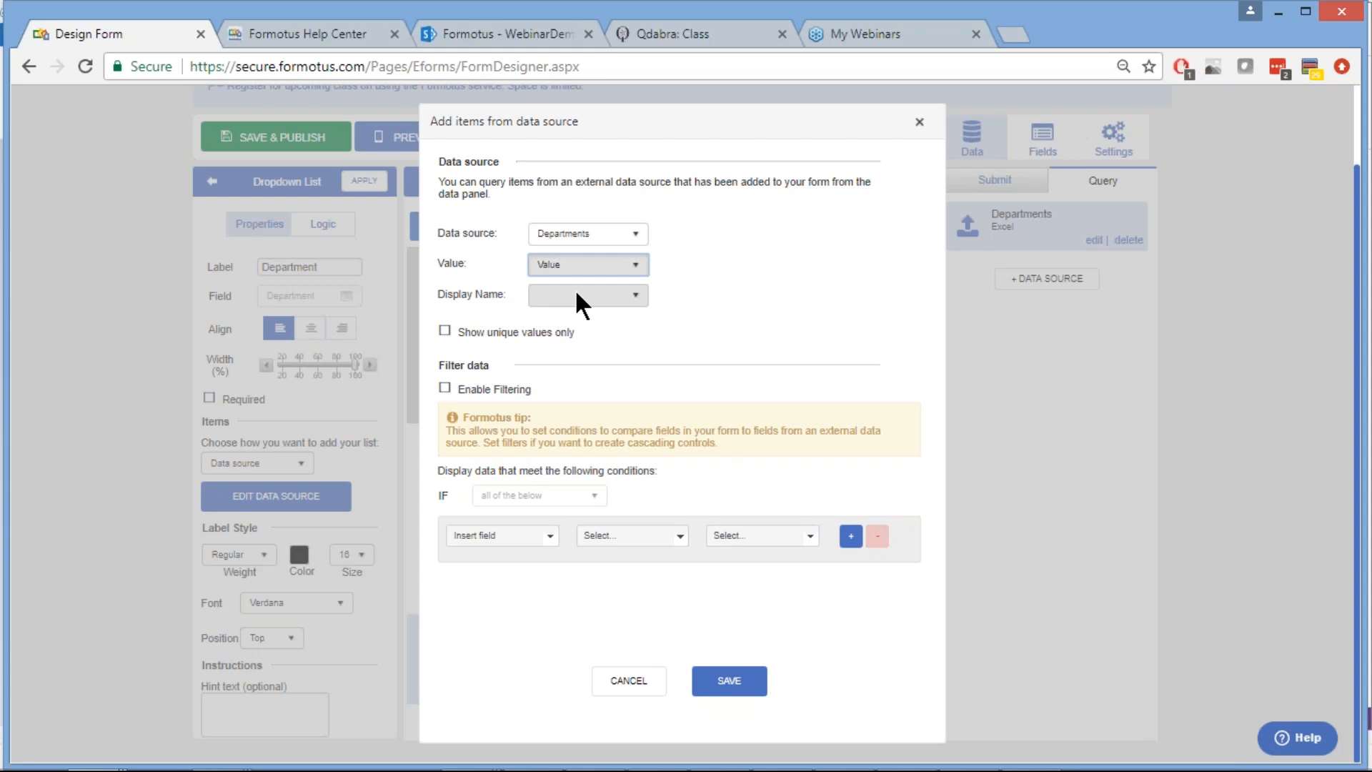
click(575, 289)
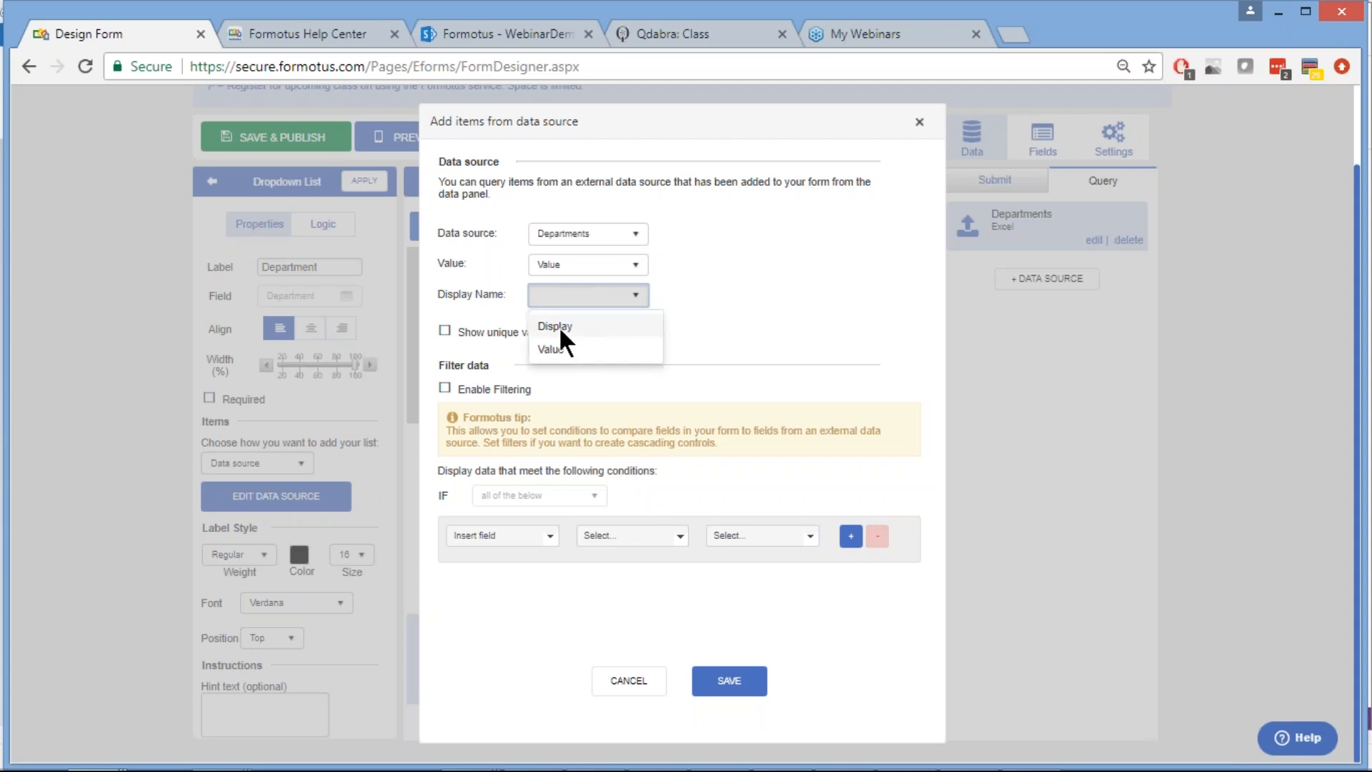
click(562, 326)
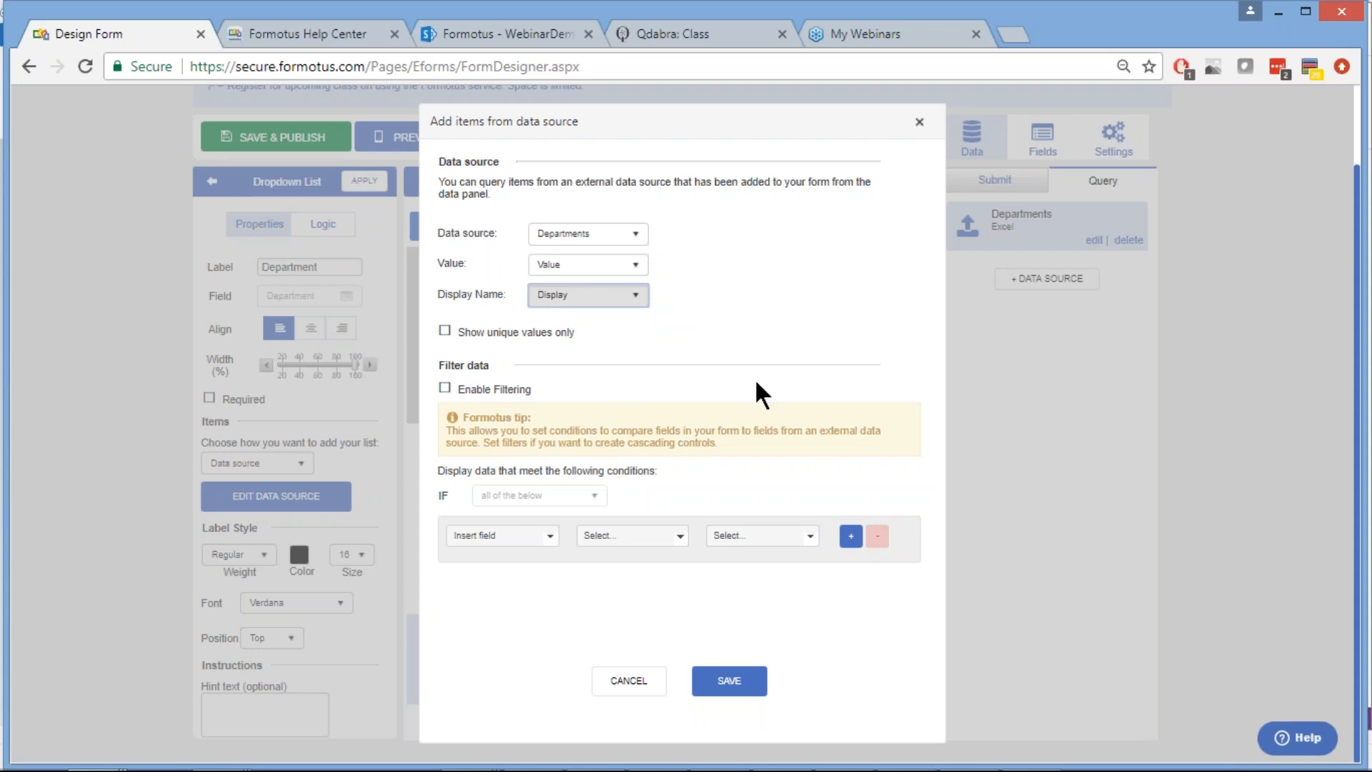
click(729, 680)
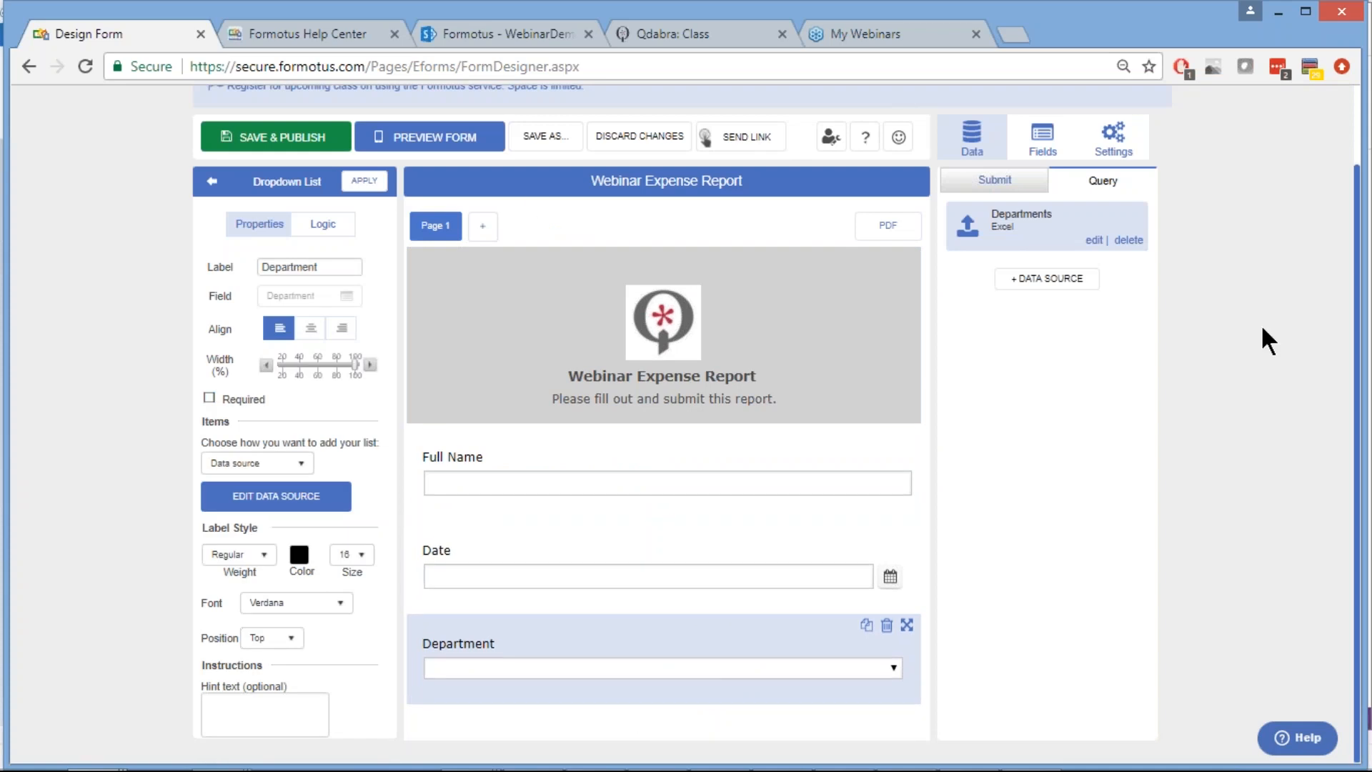
Save and publish the form, apply the Department dropdown settings, and return to Controls
click(265, 139)
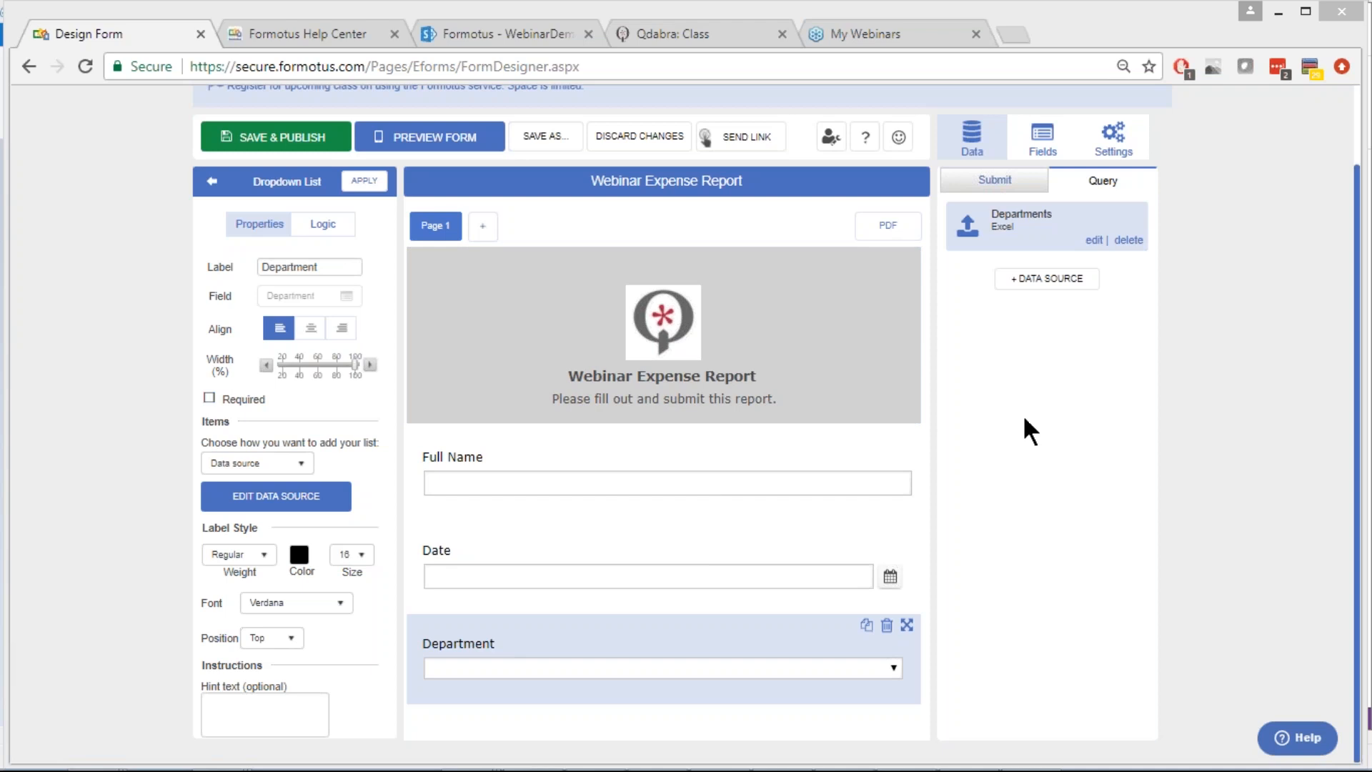
click(355, 183)
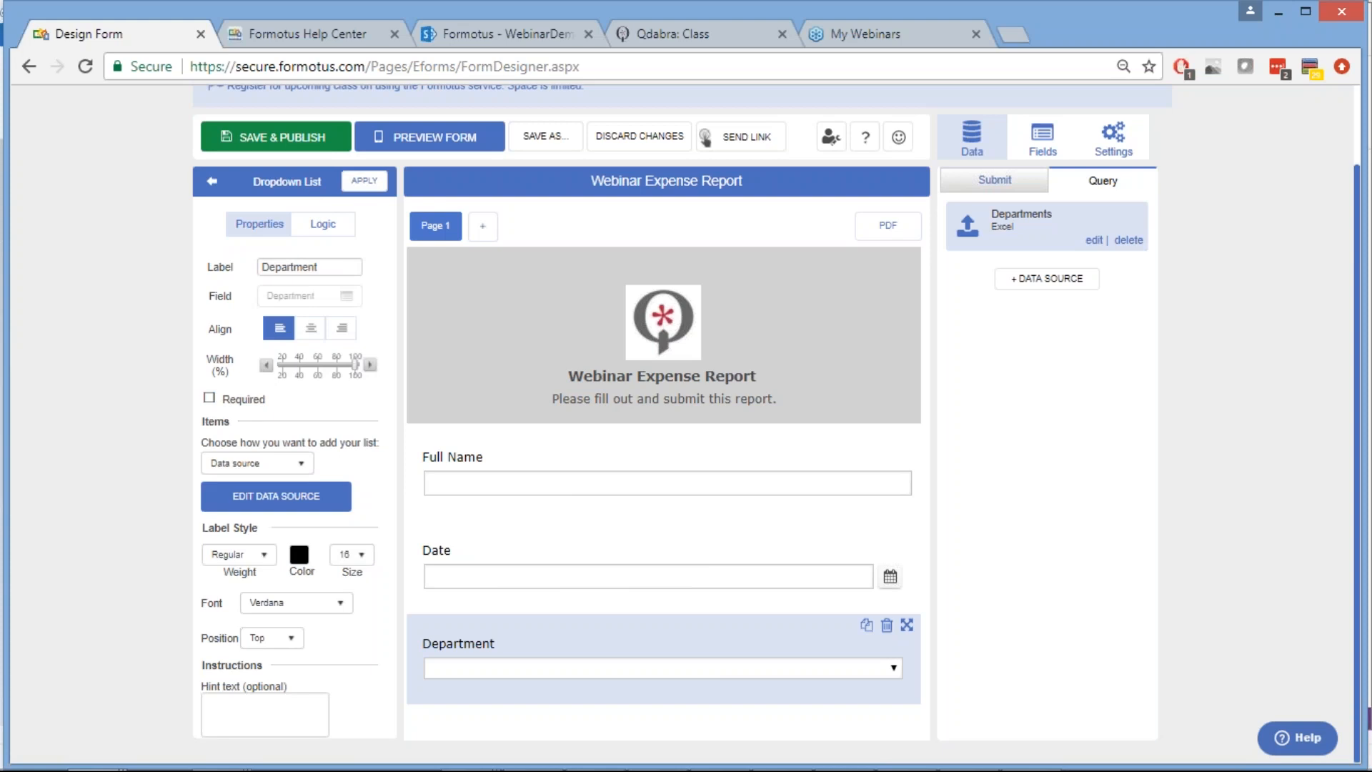
click(211, 181)
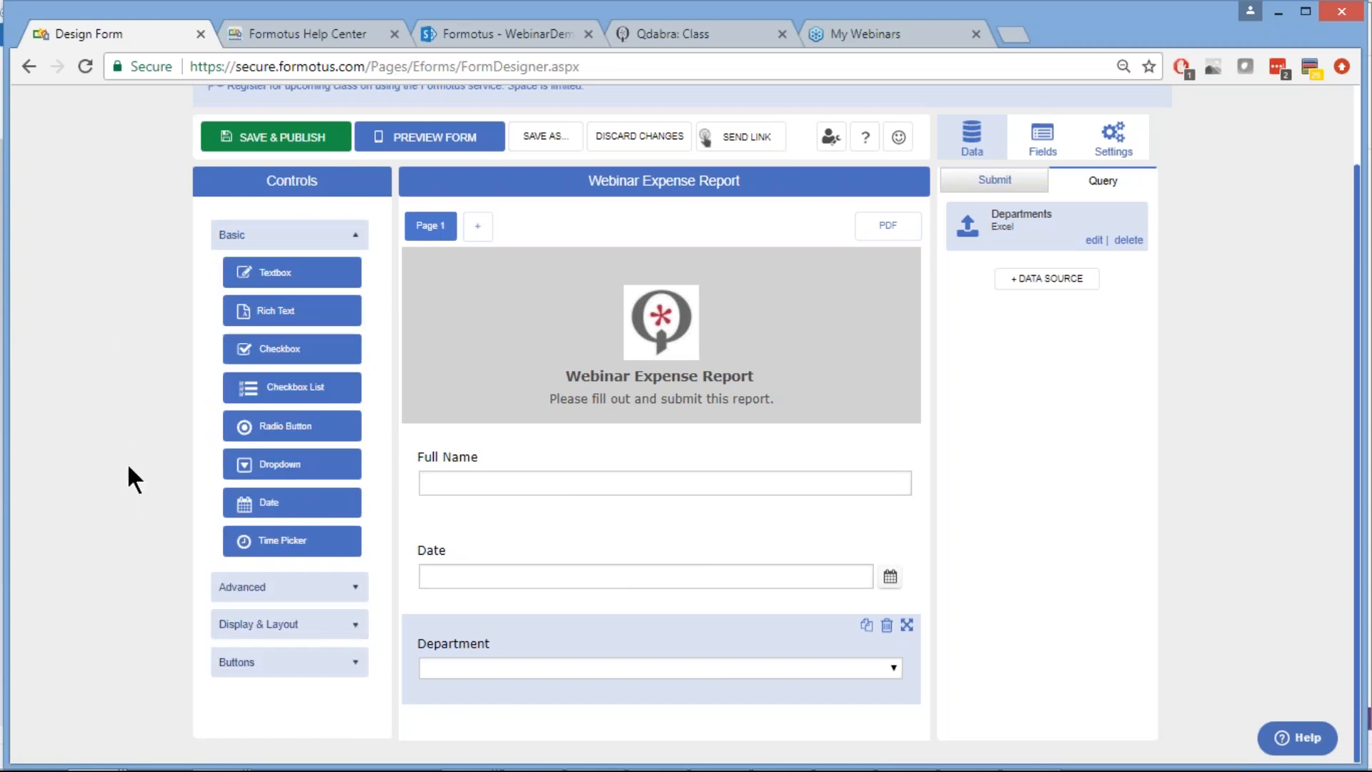
Drag a Repeating Section from the Advanced controls to just below the Department dropdown
click(123, 358)
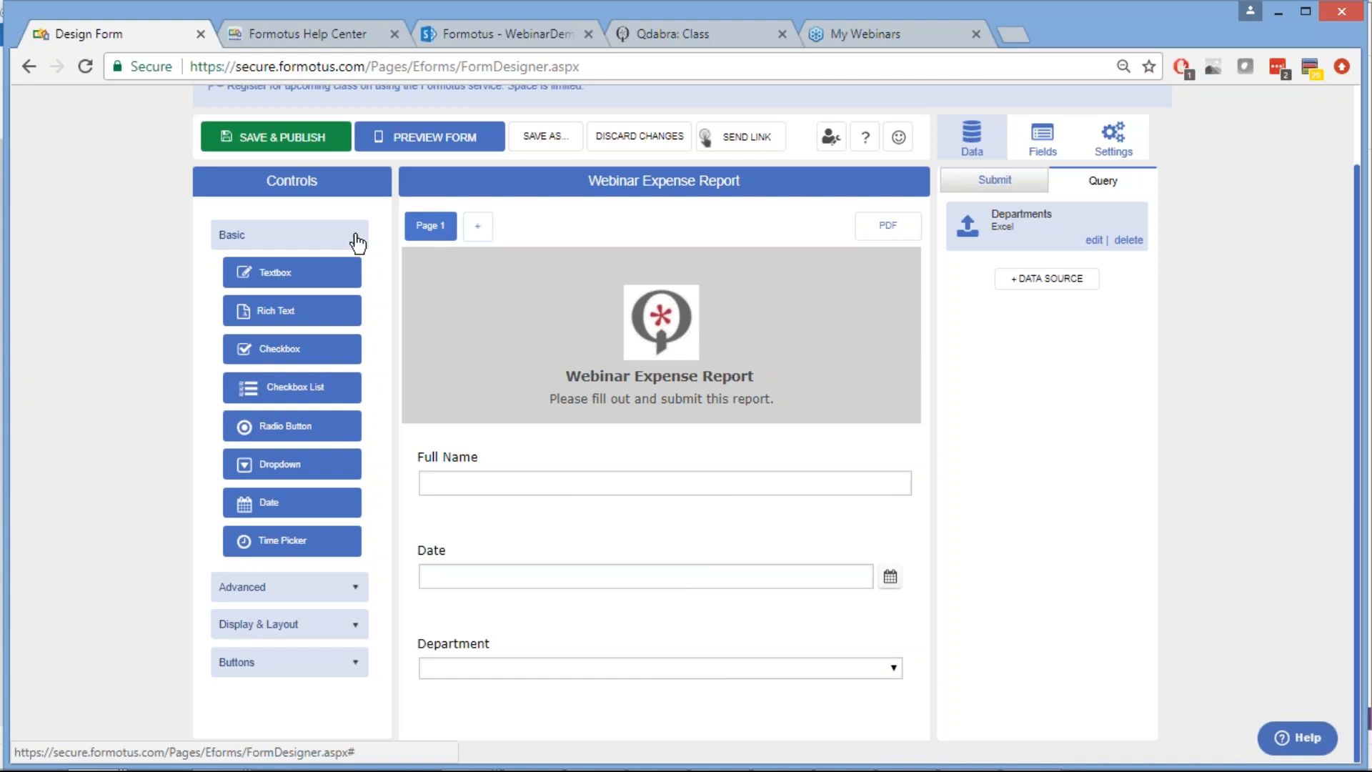
click(356, 236)
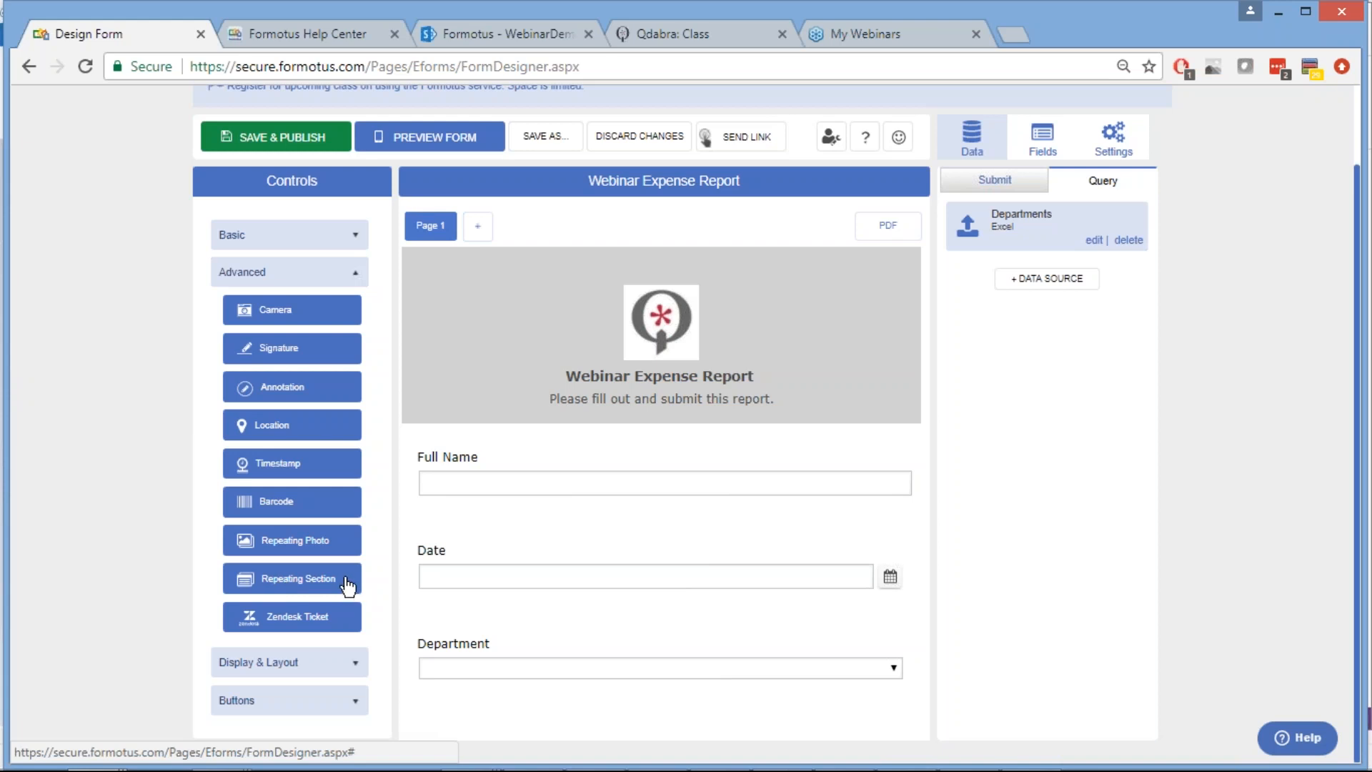
drag(348, 586, 661, 711)
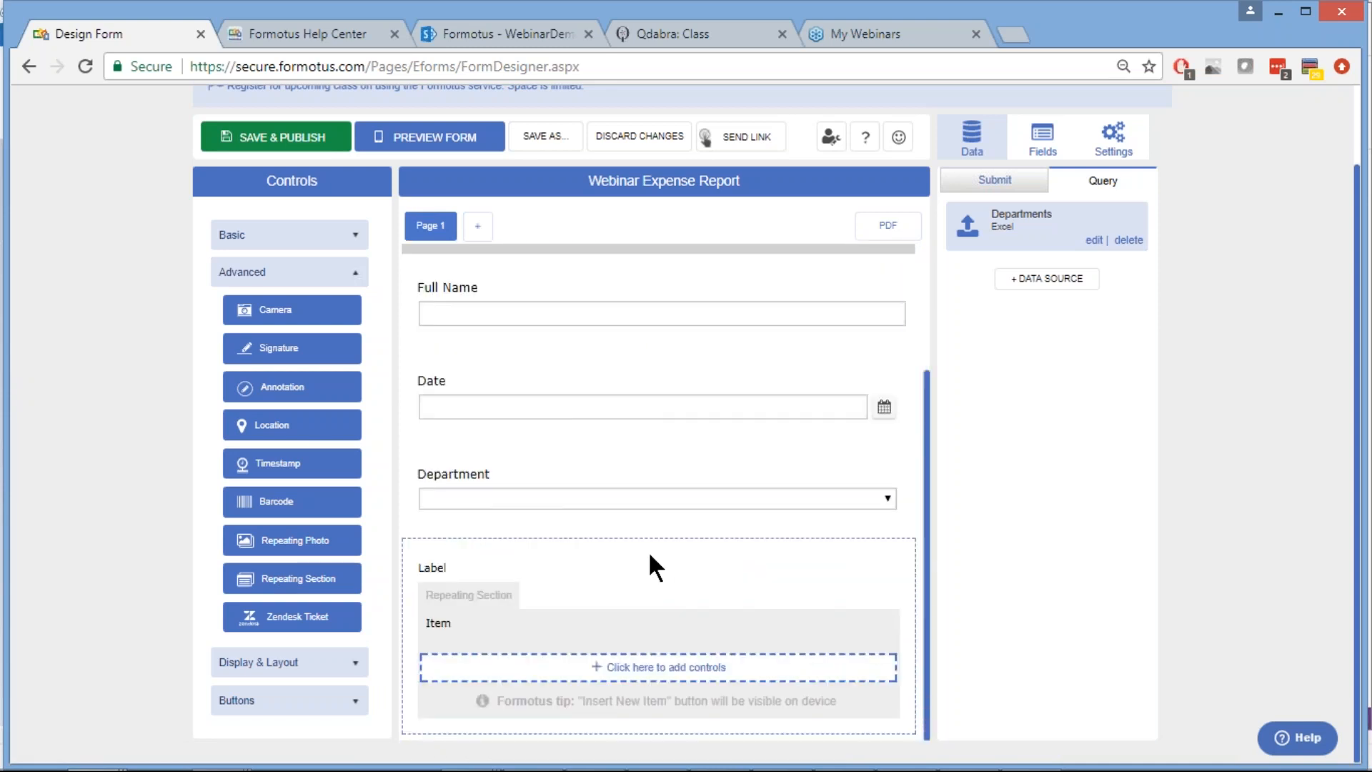
Change the repeating section's label to Expenses
click(650, 555)
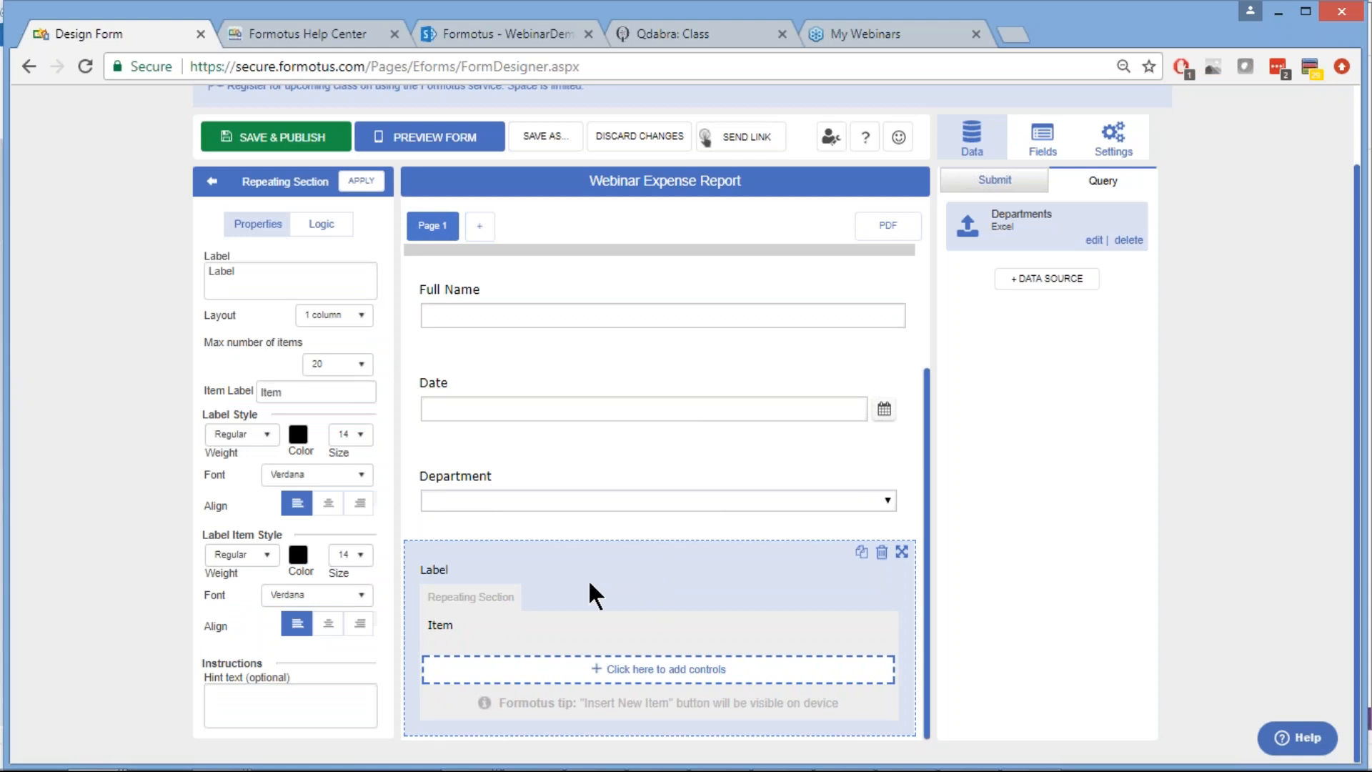
click(220, 269)
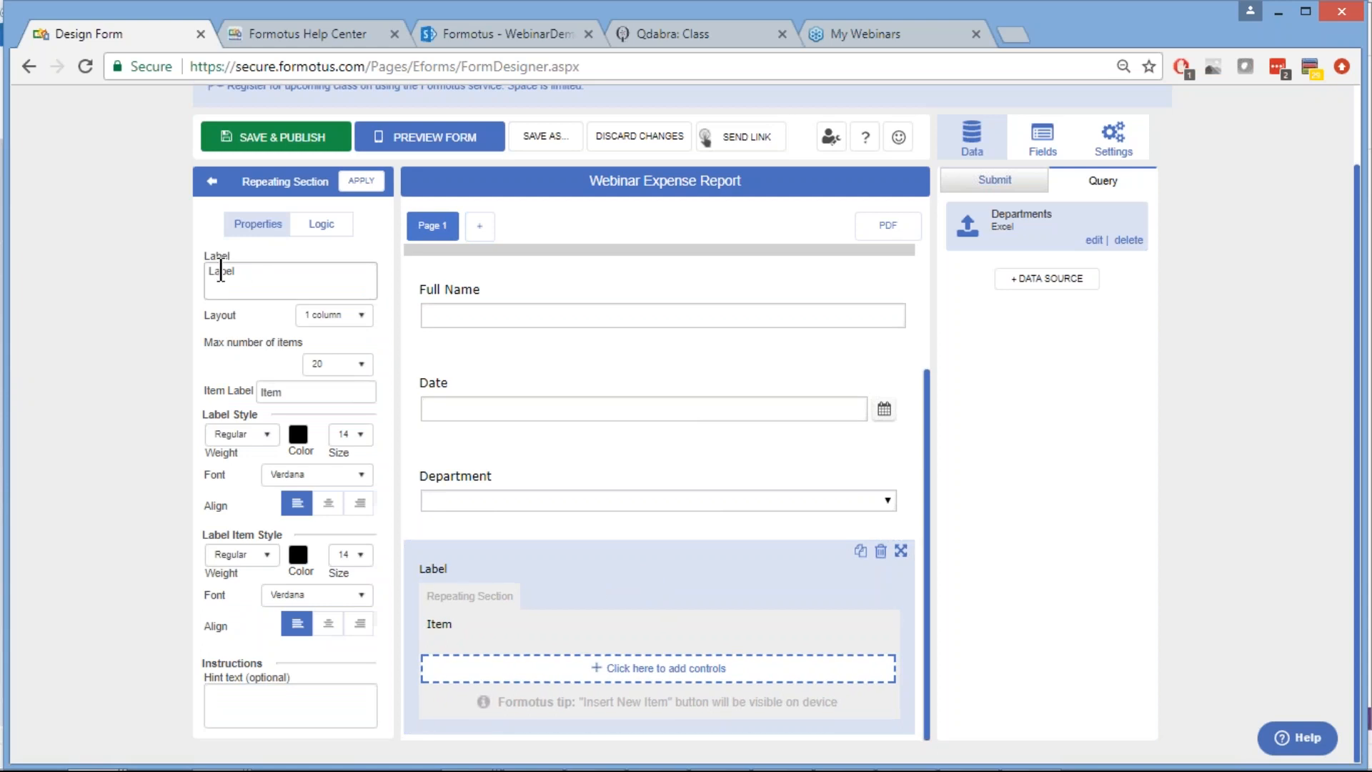
double_click(220, 271)
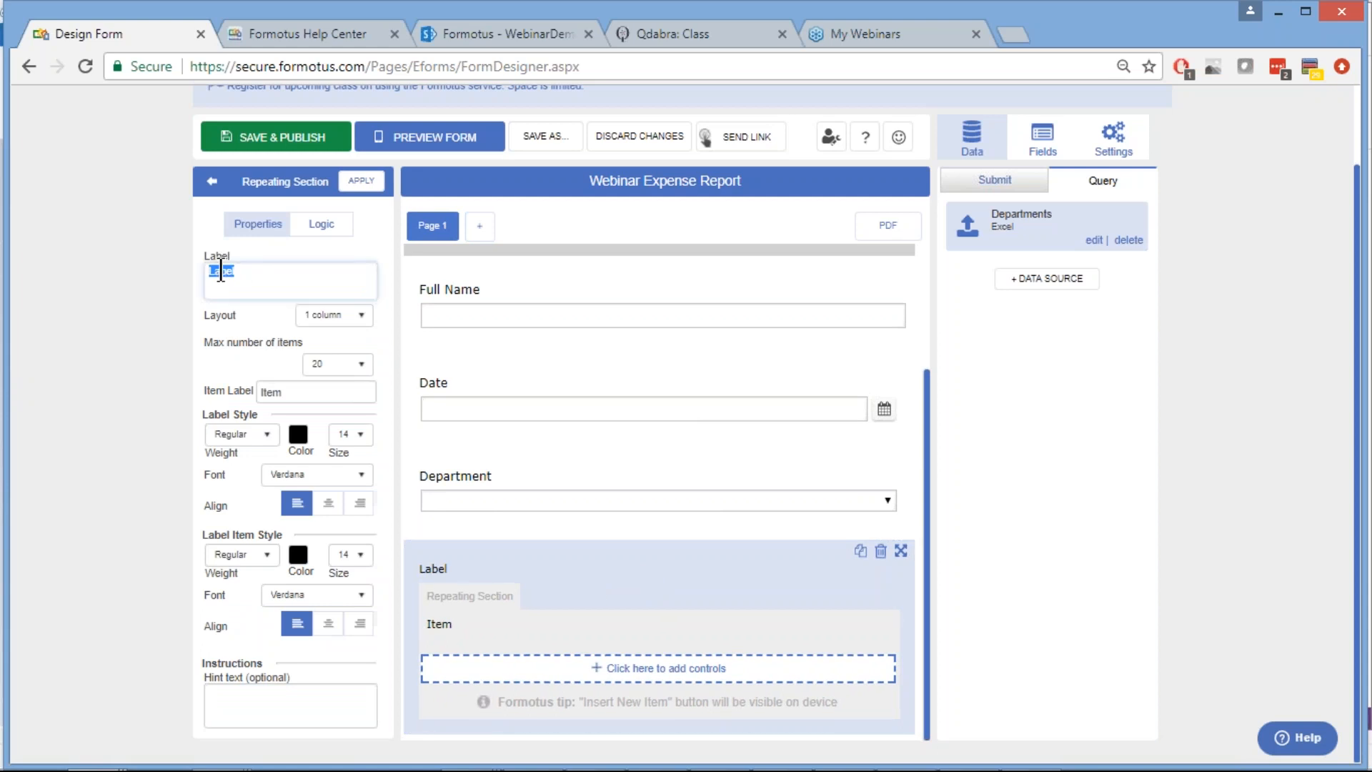
text(Expenses)
Set the Expenses label weight to Bold, leaving column layout unchanged, and apply
click(359, 314)
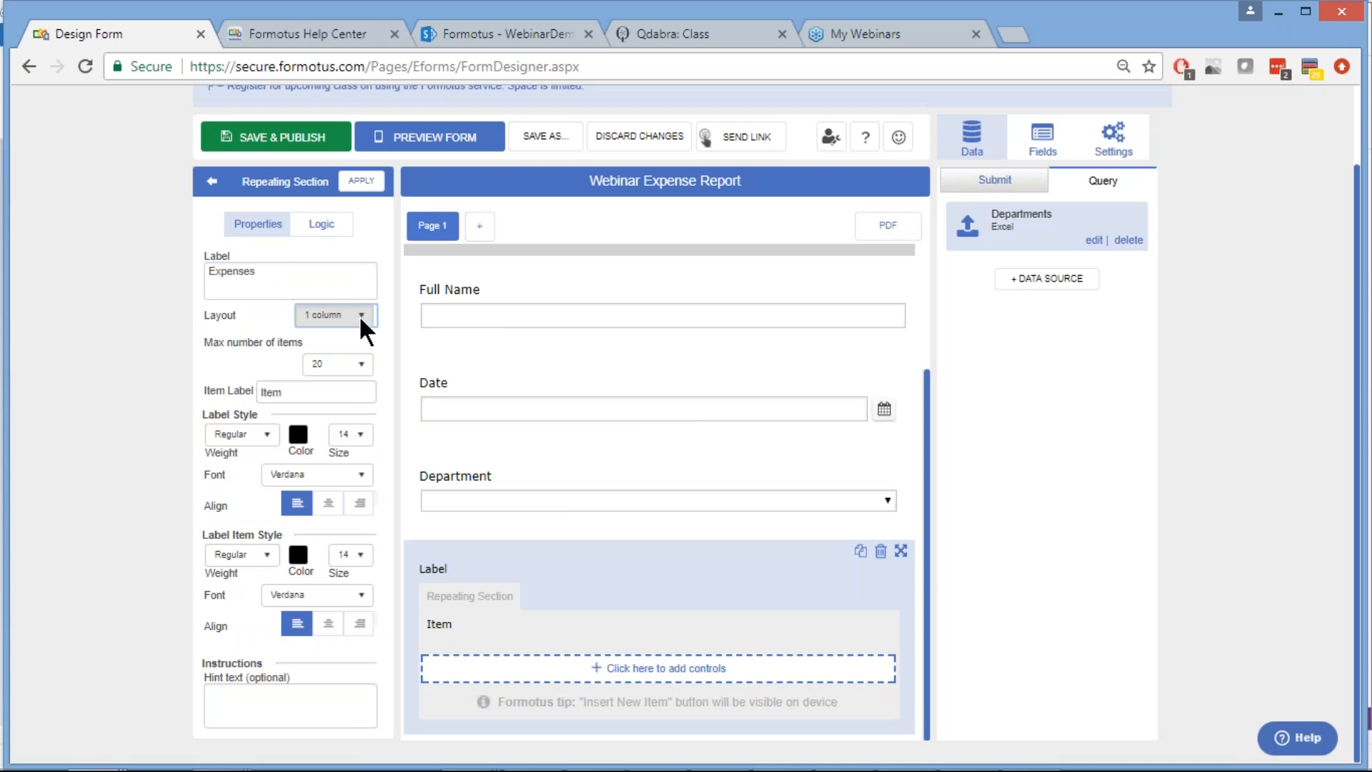
click(358, 314)
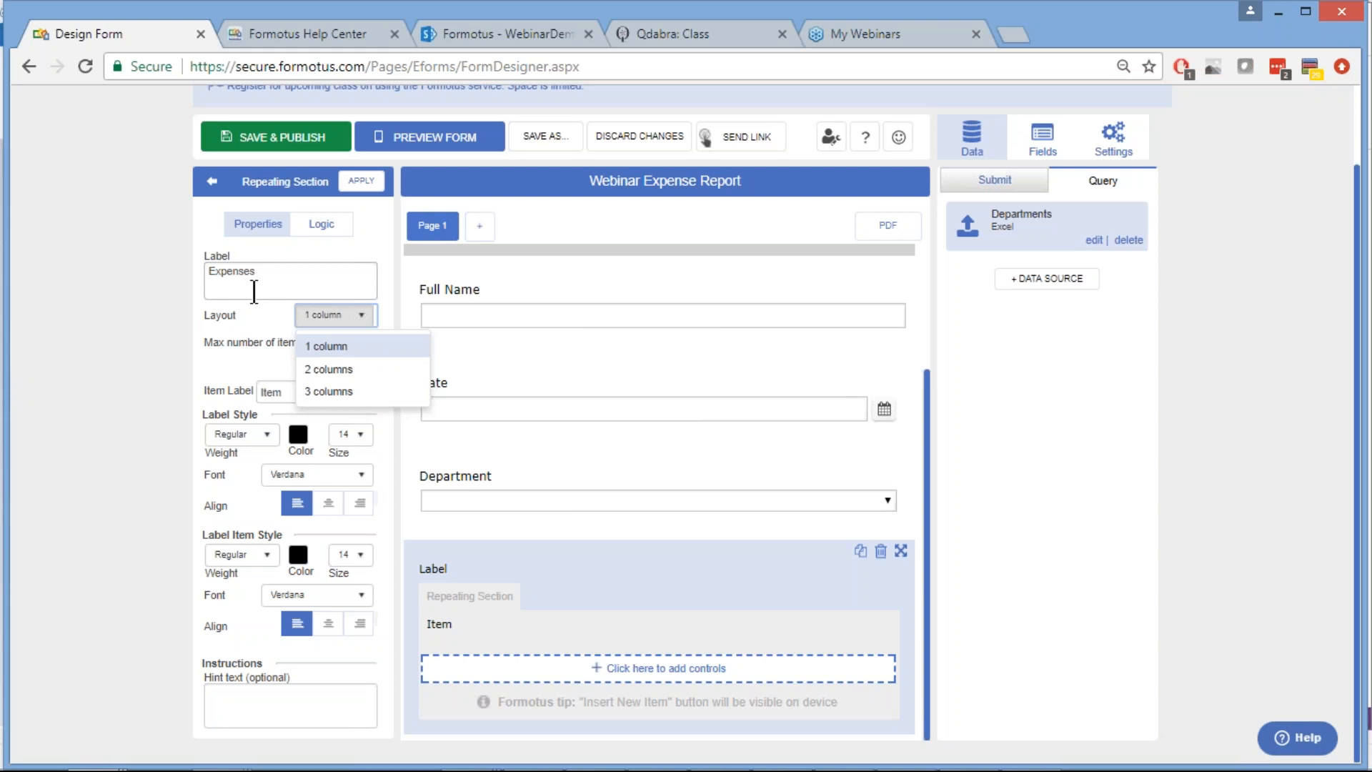
click(298, 274)
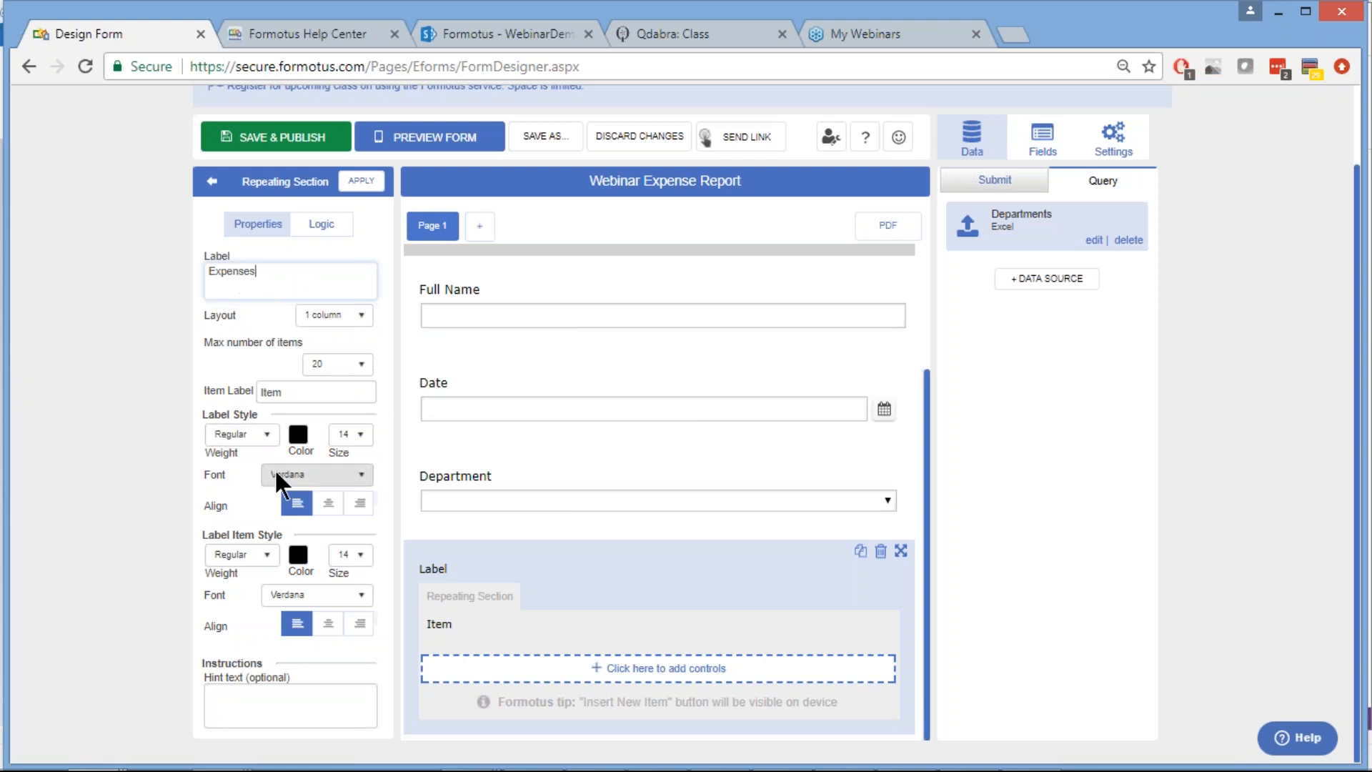
click(264, 430)
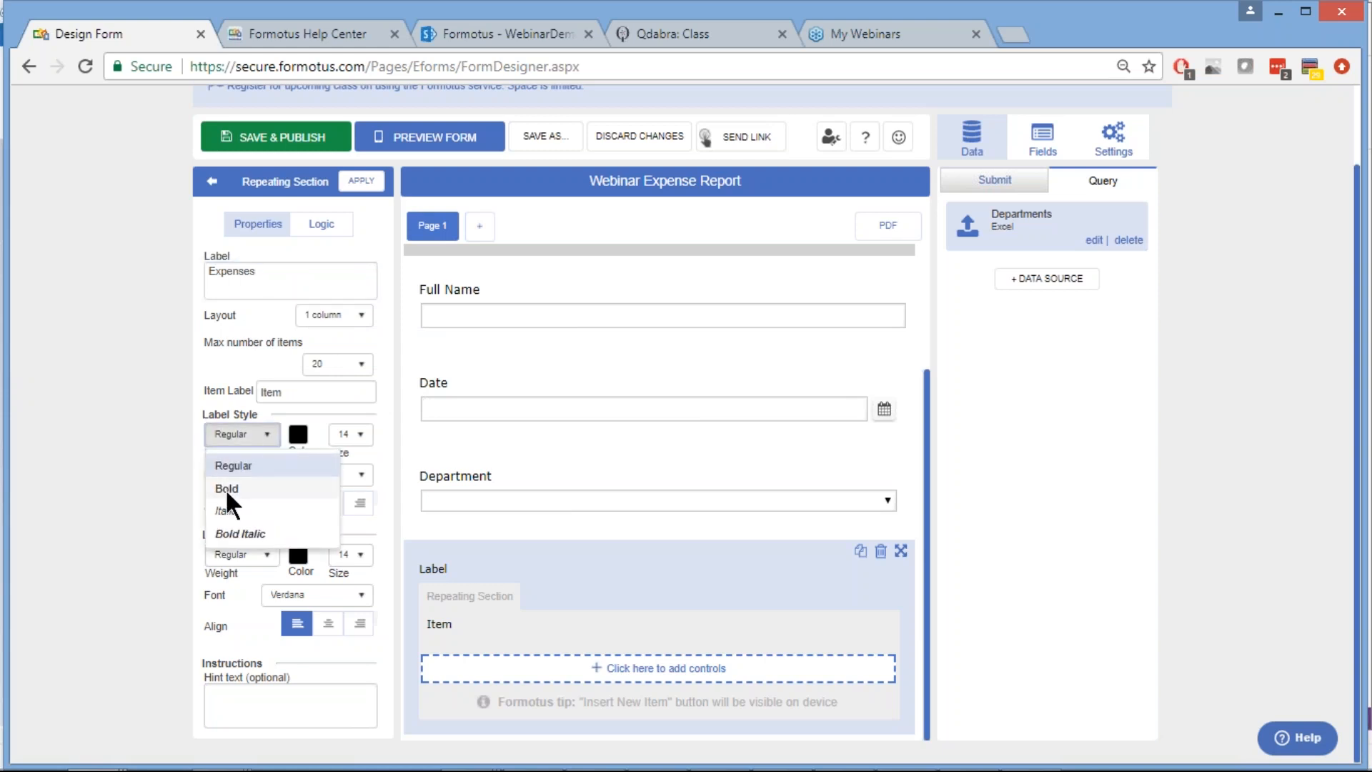
click(225, 487)
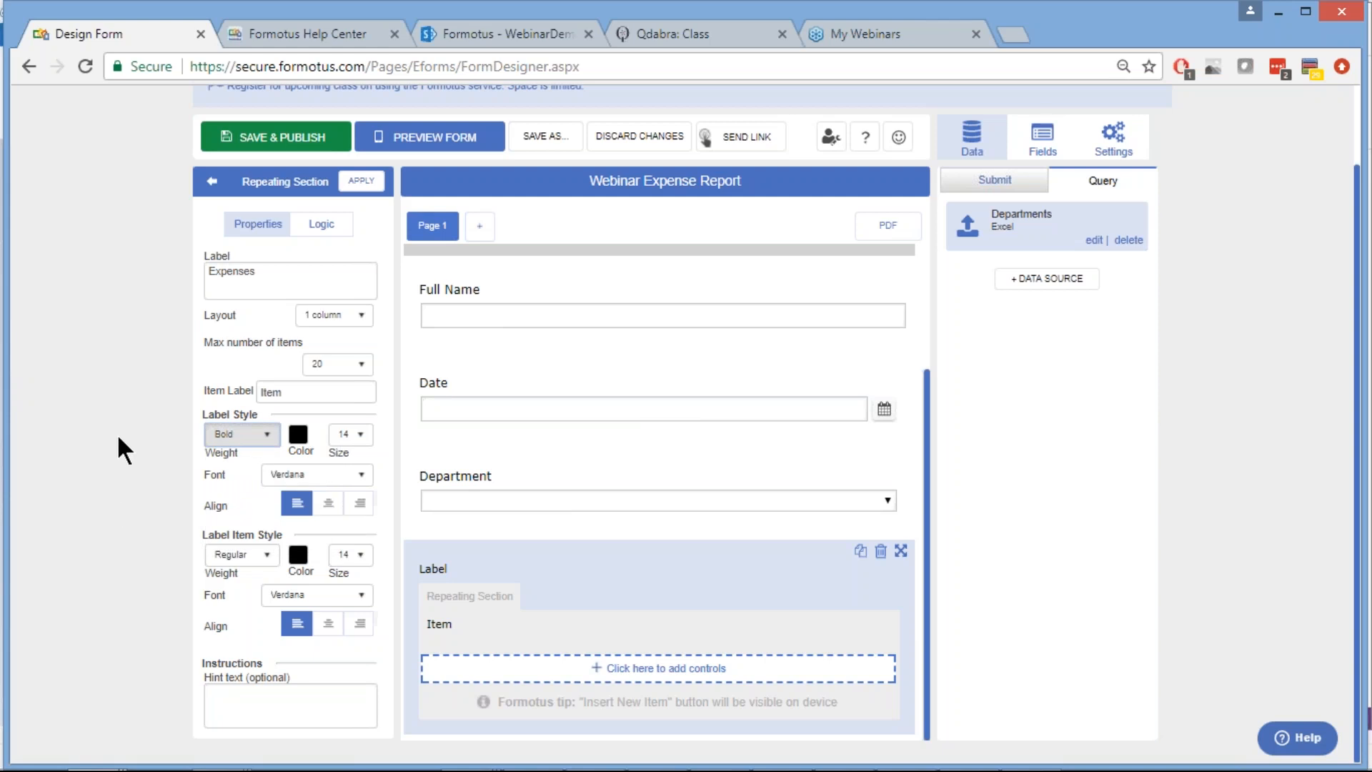
click(365, 181)
mouse_move(623, 770)
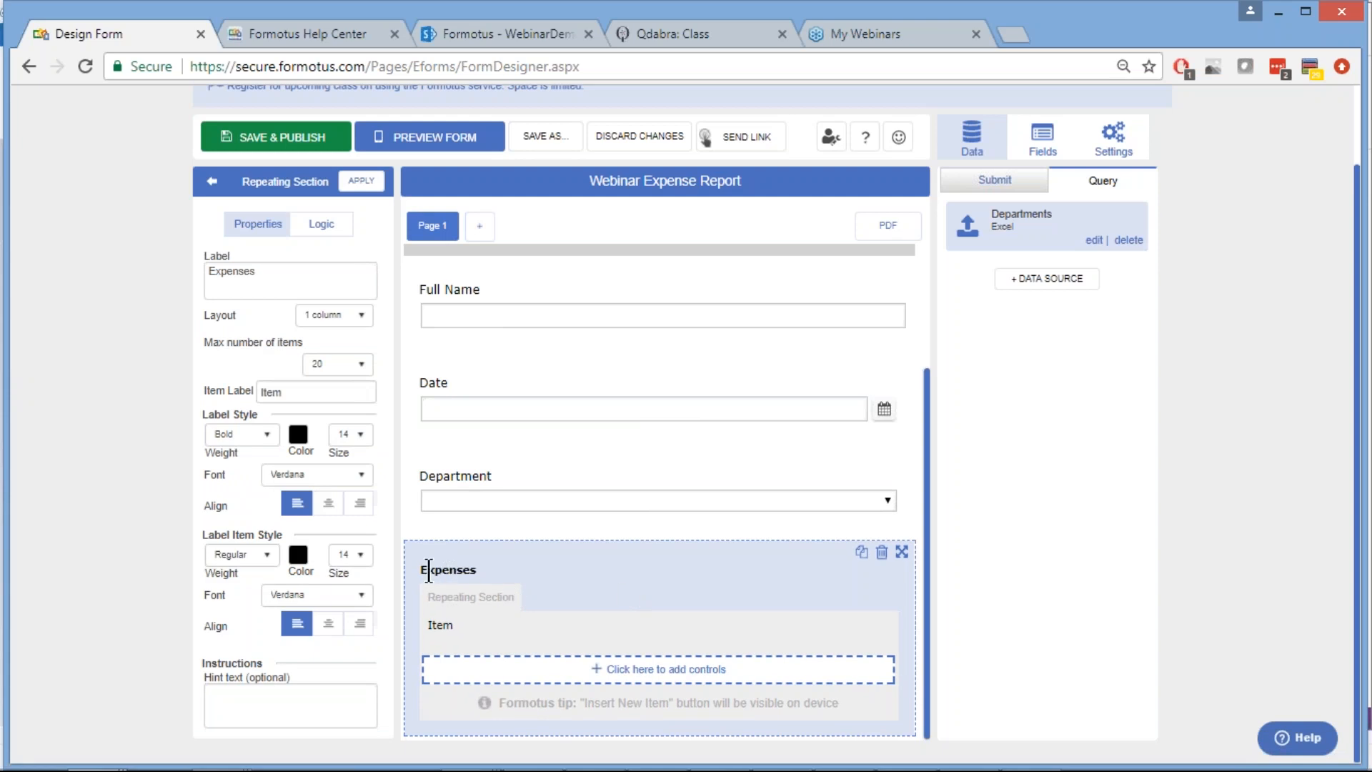
Insert a Textbox control inside the Expenses repeating section
click(663, 679)
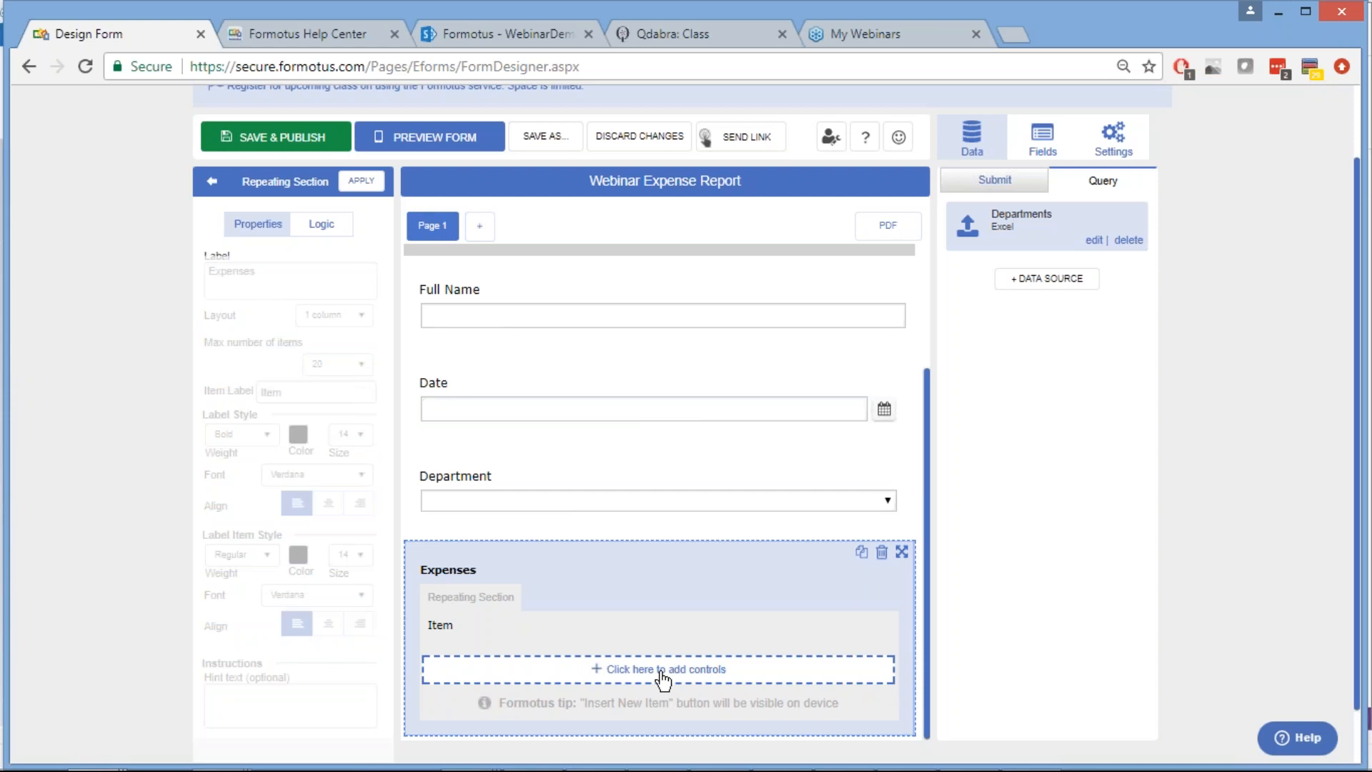
click(663, 678)
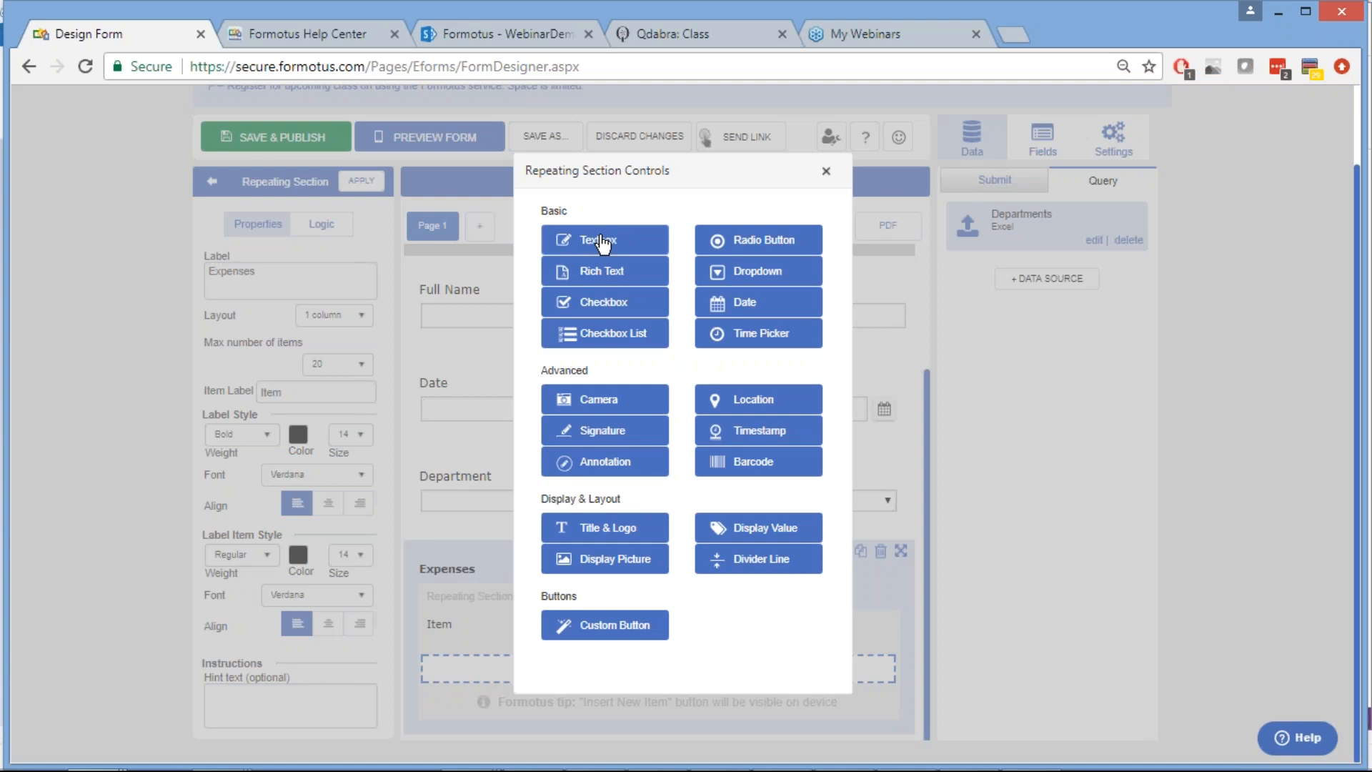
click(643, 242)
click(648, 241)
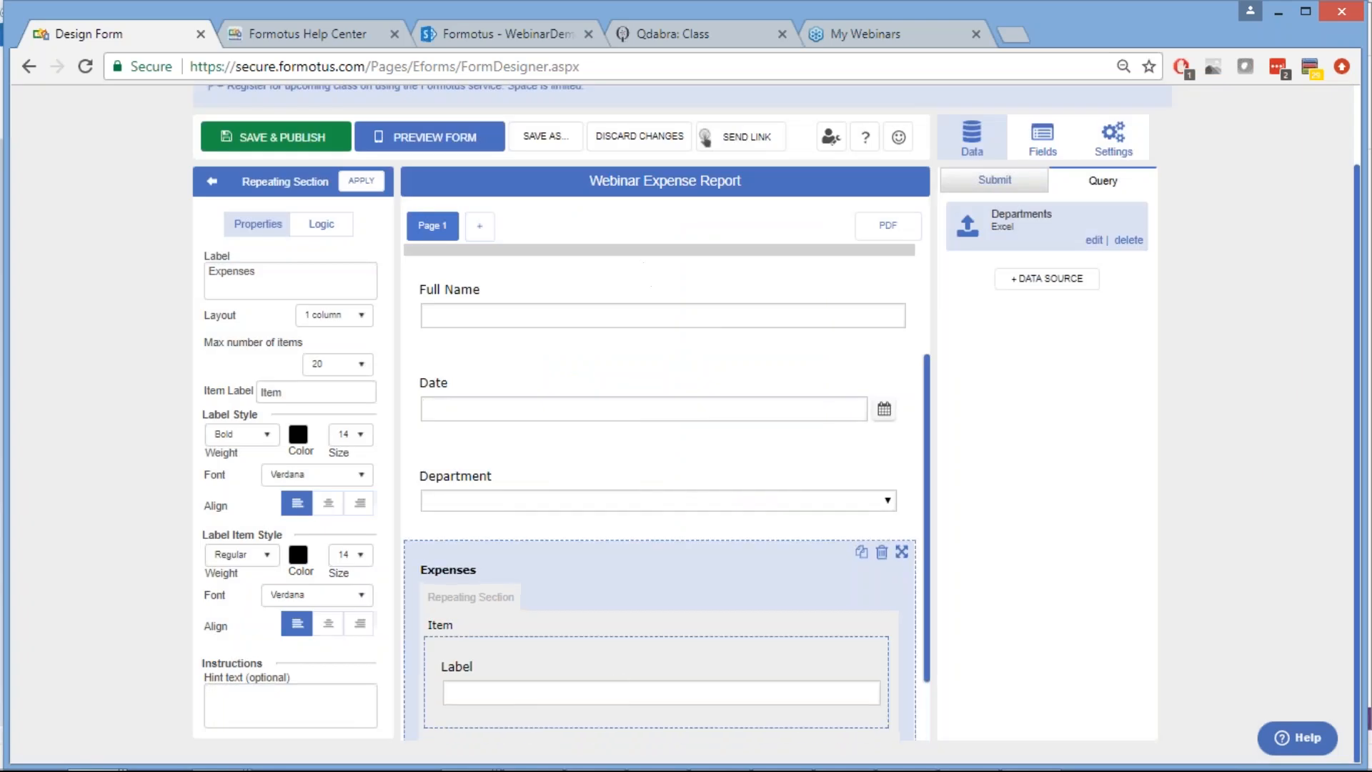
Label the new text box Description and apply the change
scroll(618, 678, down, 2)
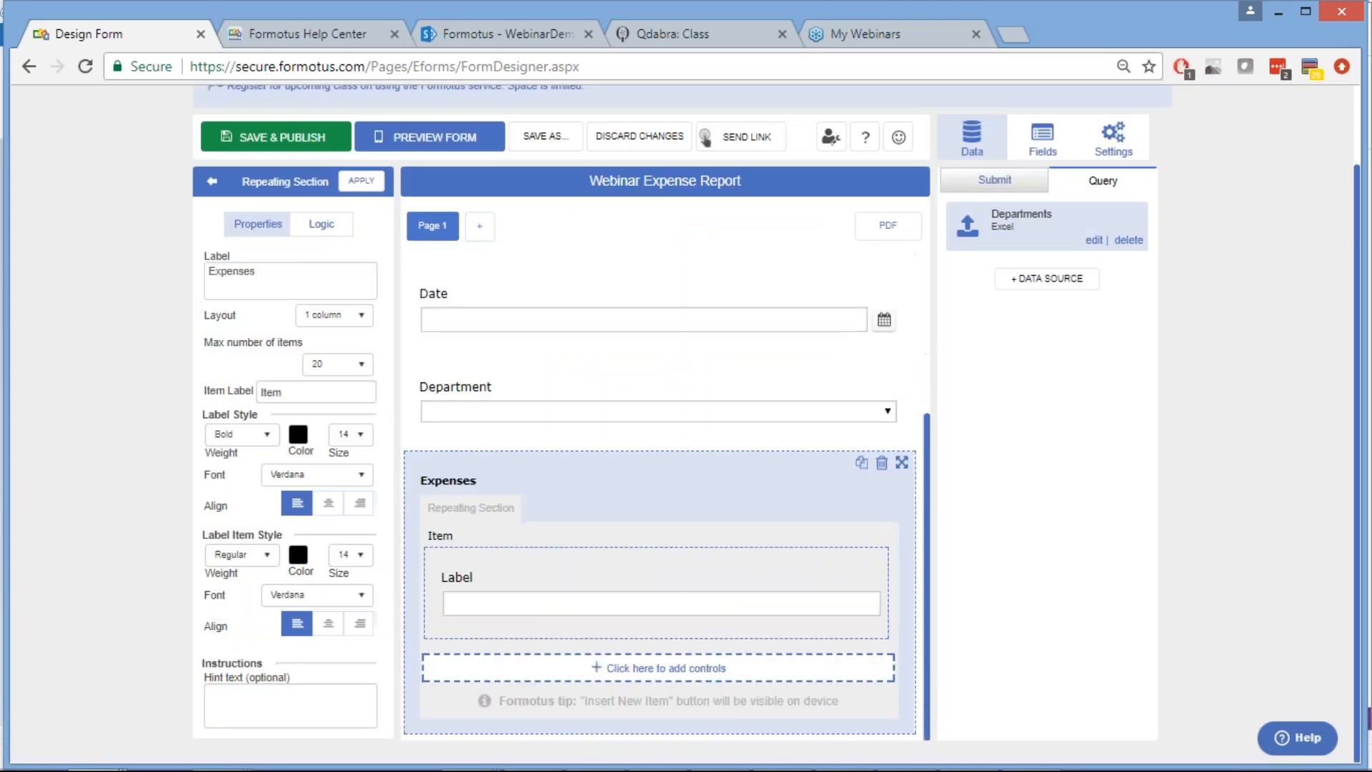
click(635, 570)
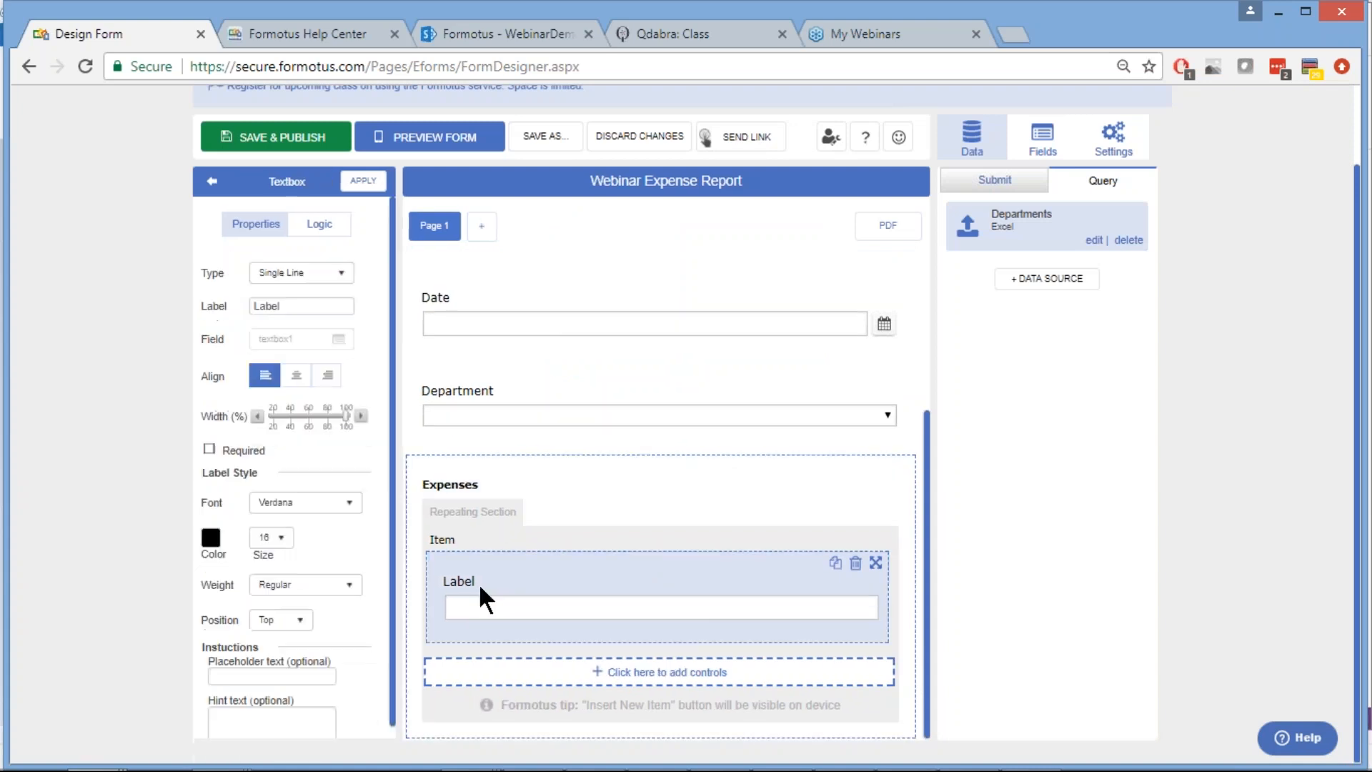
double_click(268, 306)
text(Description)
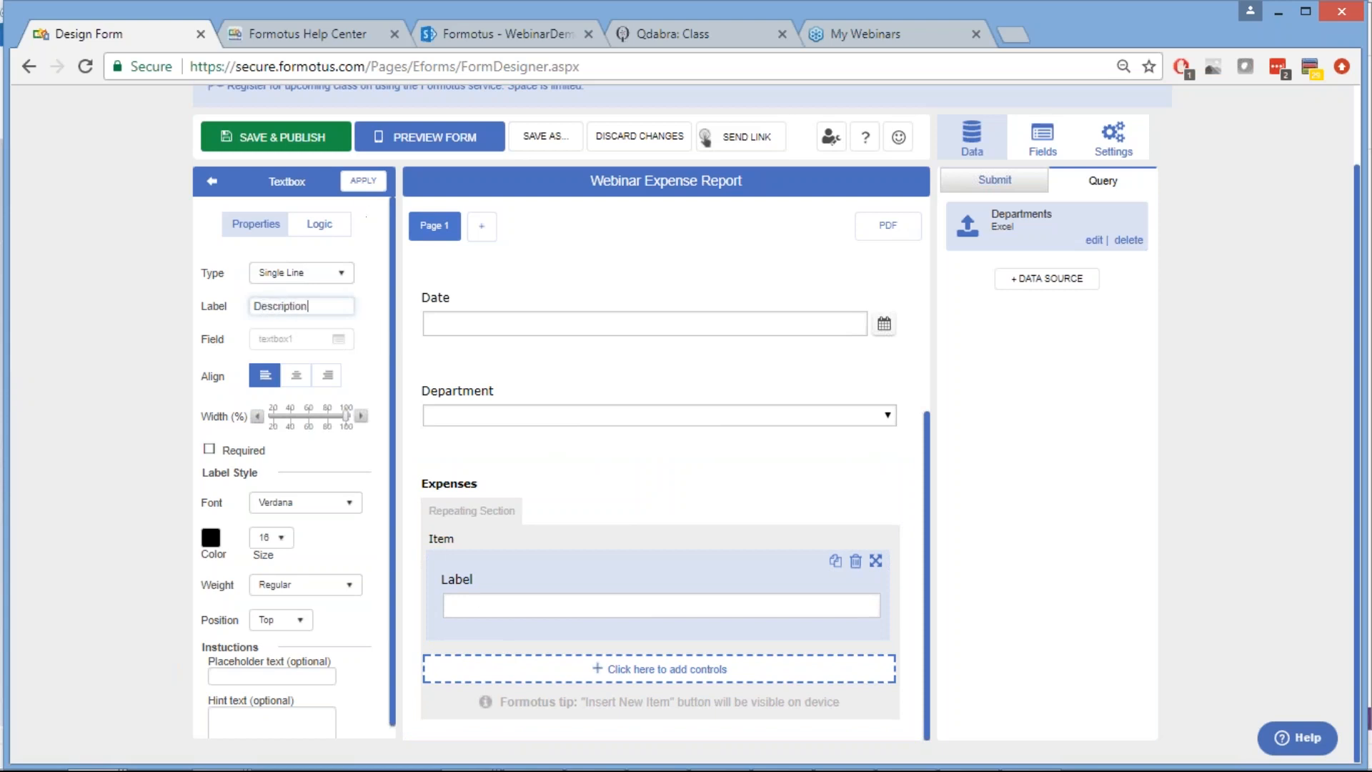
click(362, 186)
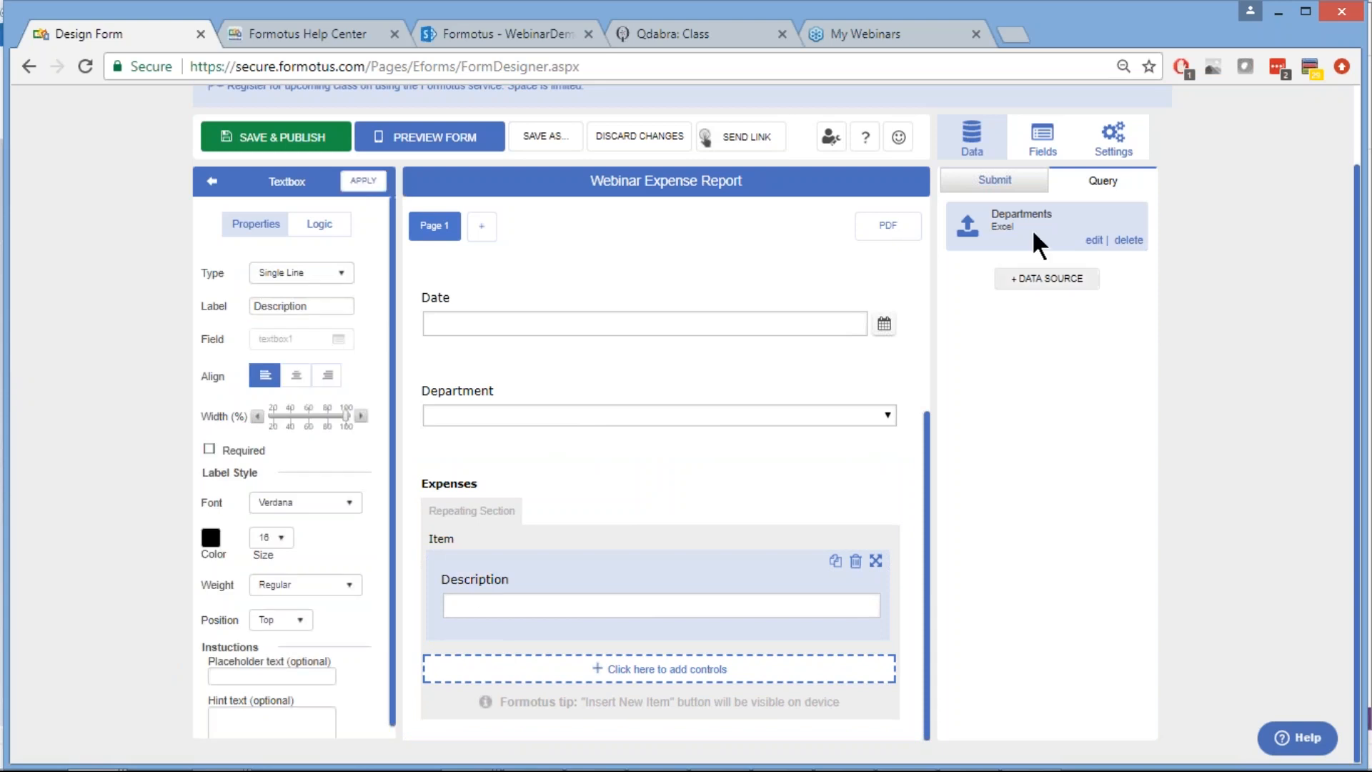
Rename the repeating_section1 field to Expenses and expand it in the Fields list
click(1039, 138)
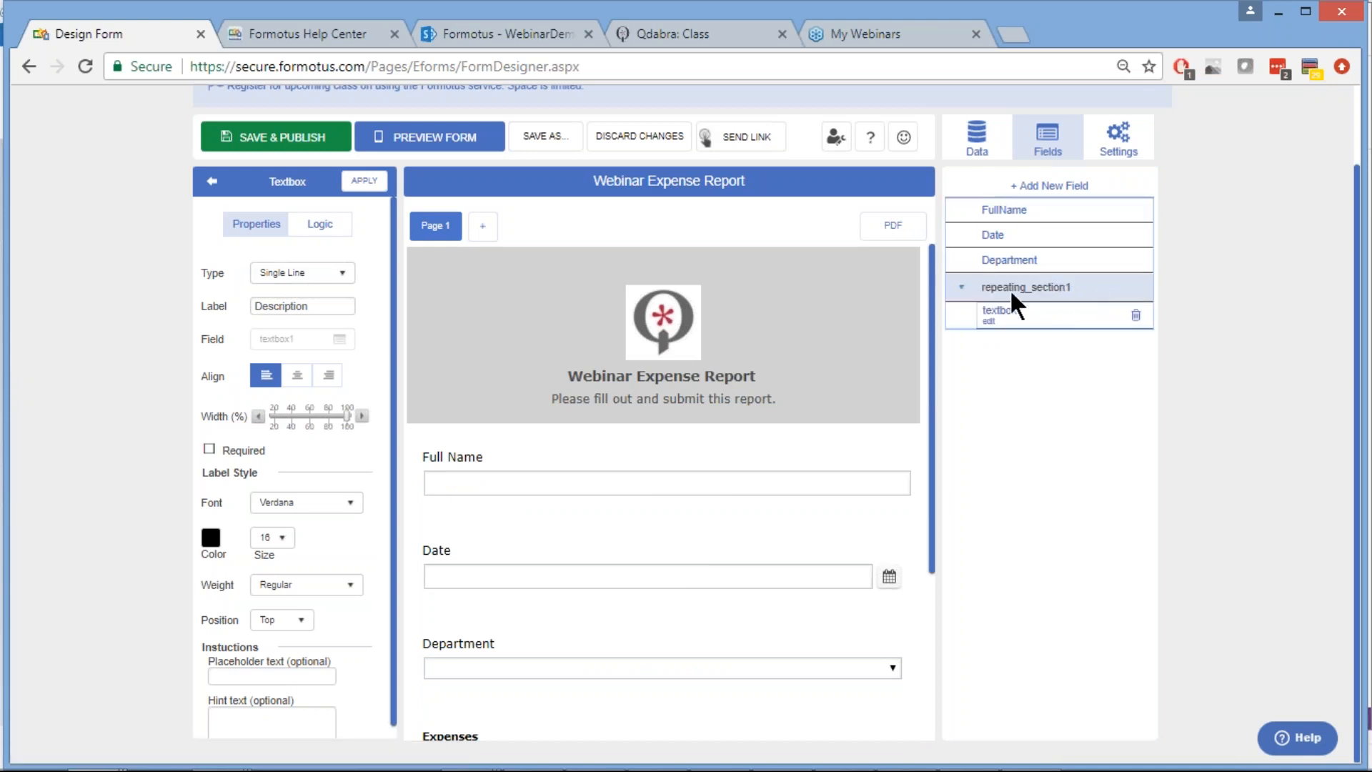
click(987, 293)
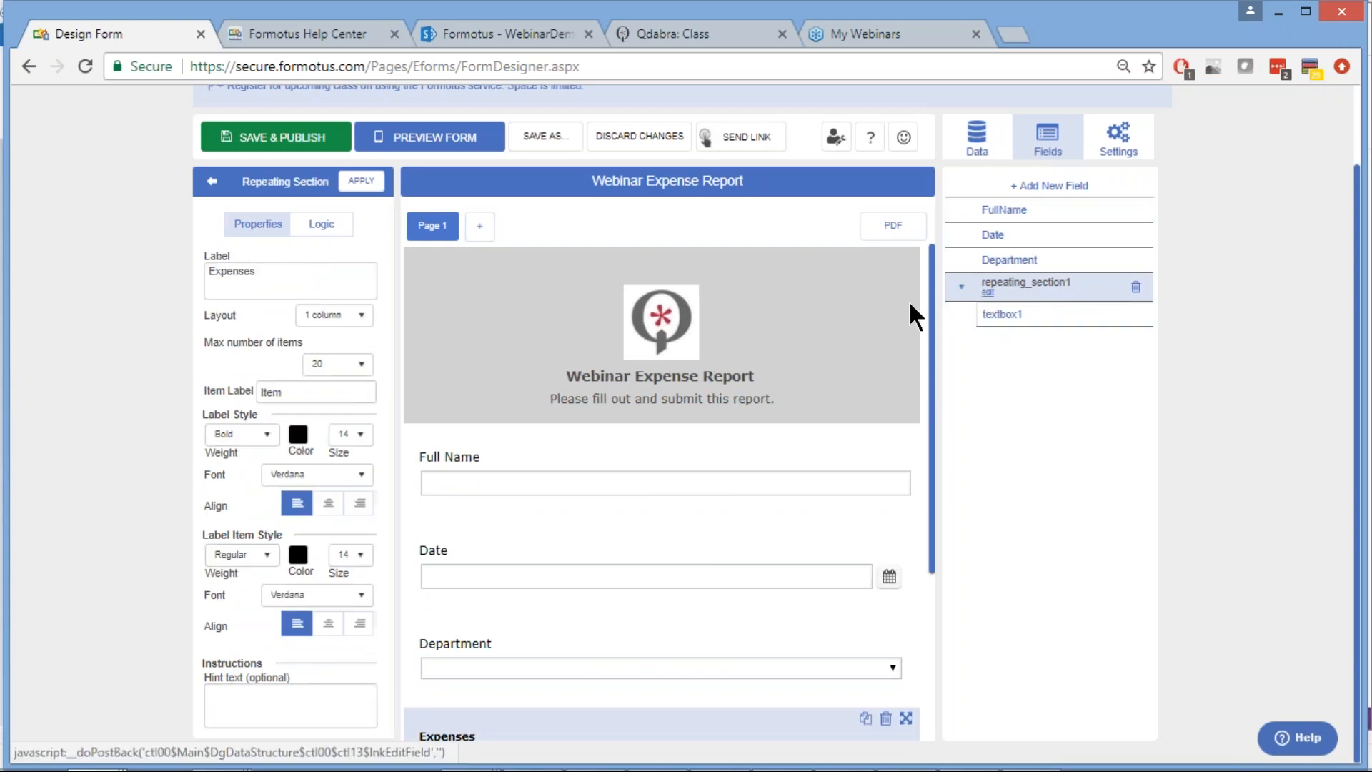
click(987, 292)
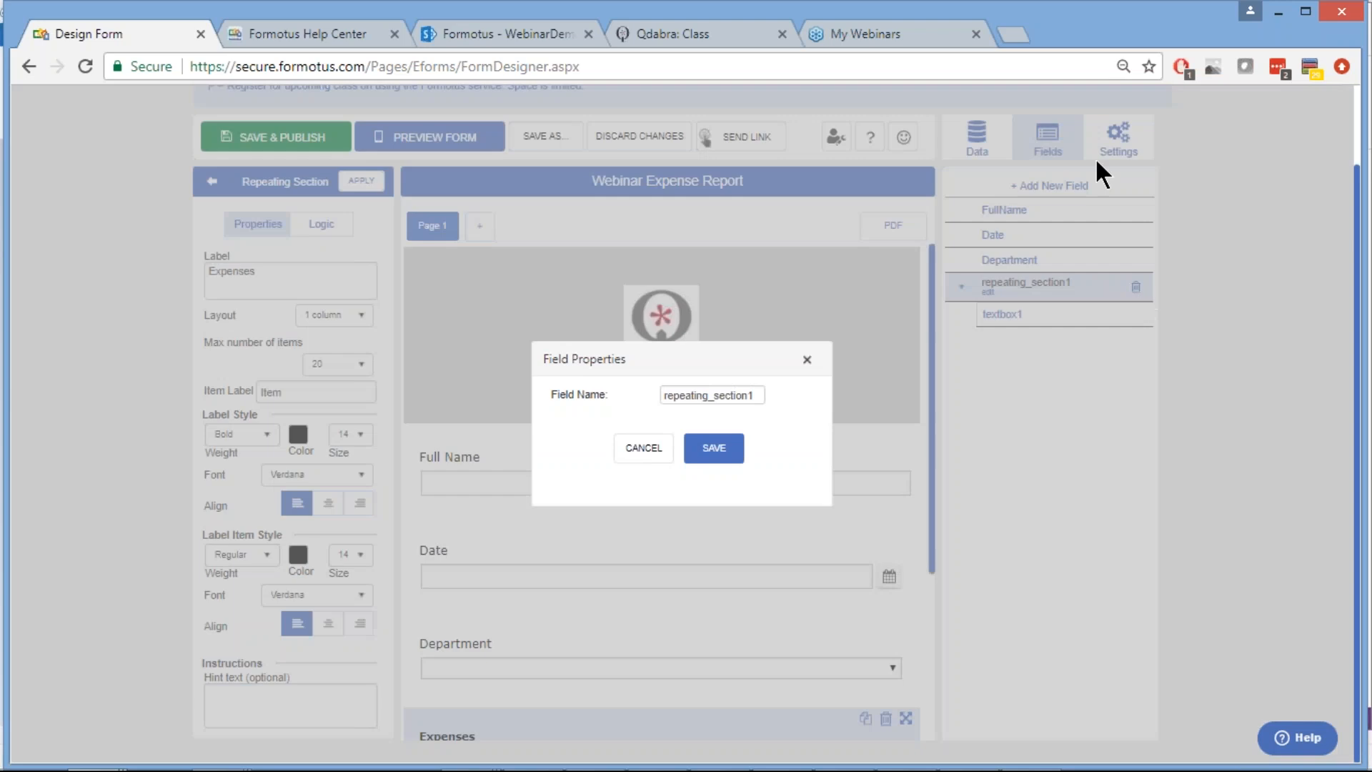
double_click(712, 397)
text(Expenses)
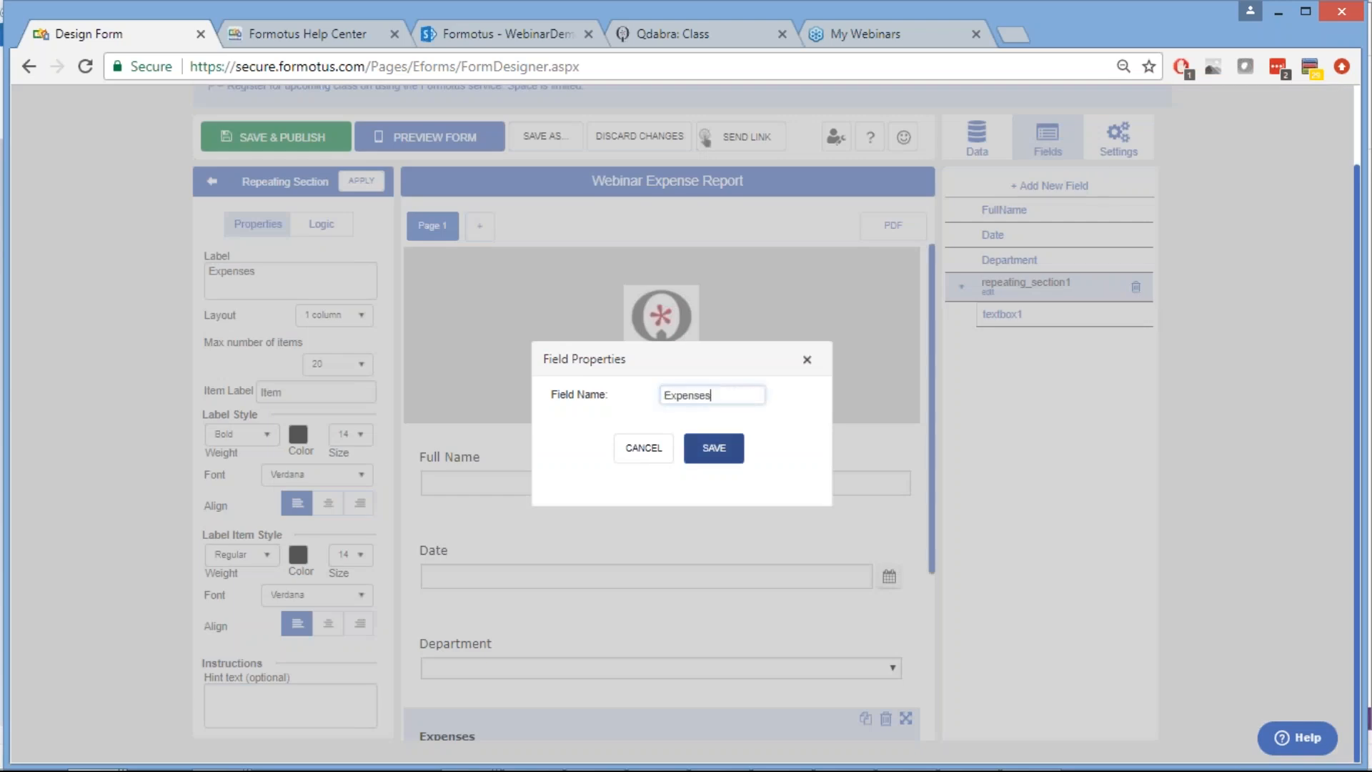
key(Return)
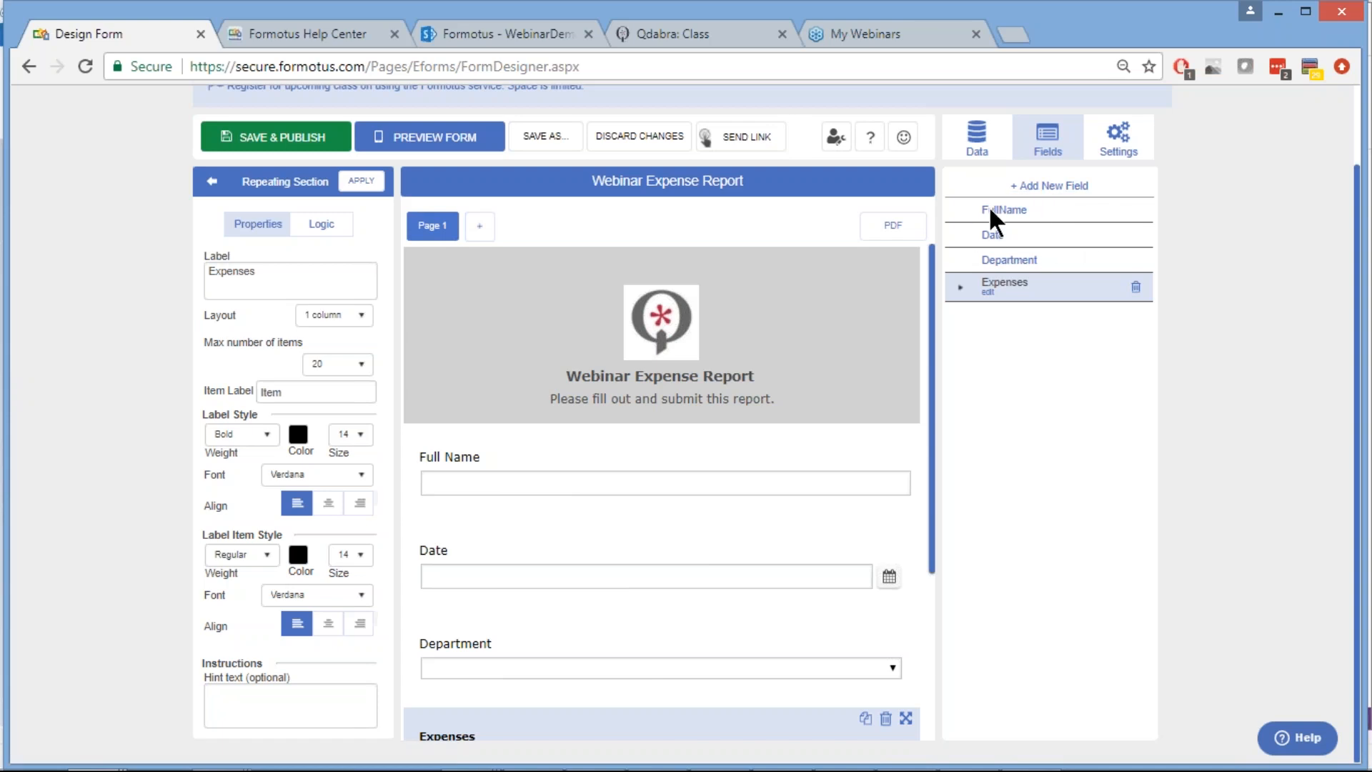
click(960, 285)
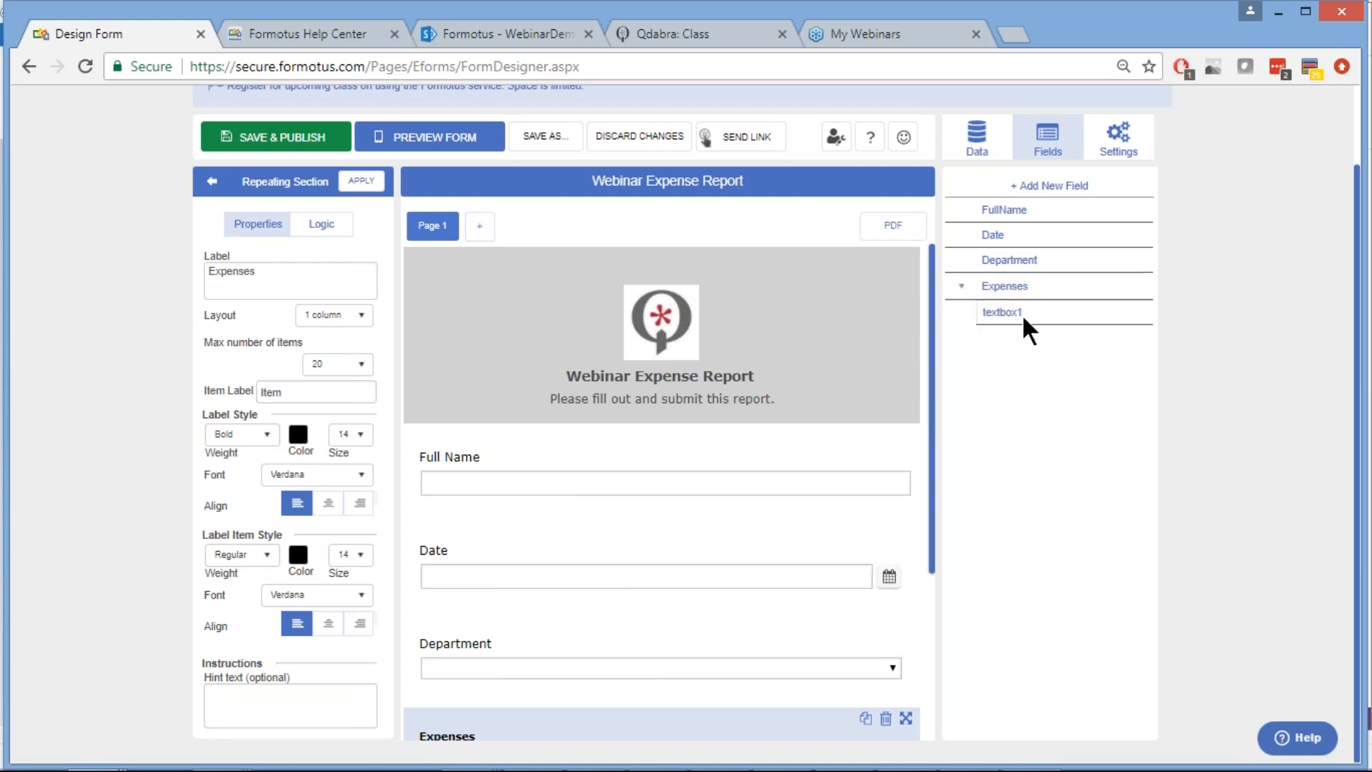
Change the textbox1 field name inside Expenses to Description and save
click(1040, 318)
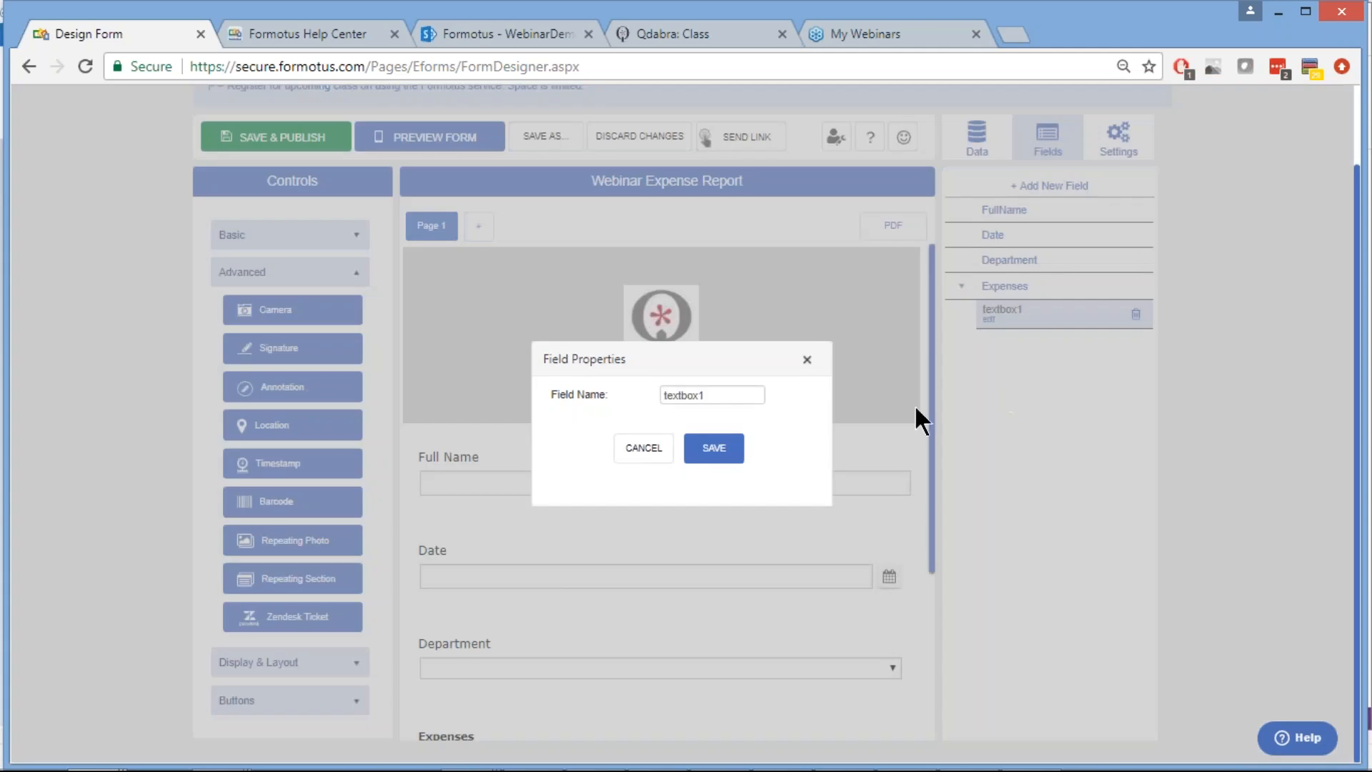
double_click(677, 395)
text(Description)
click(710, 454)
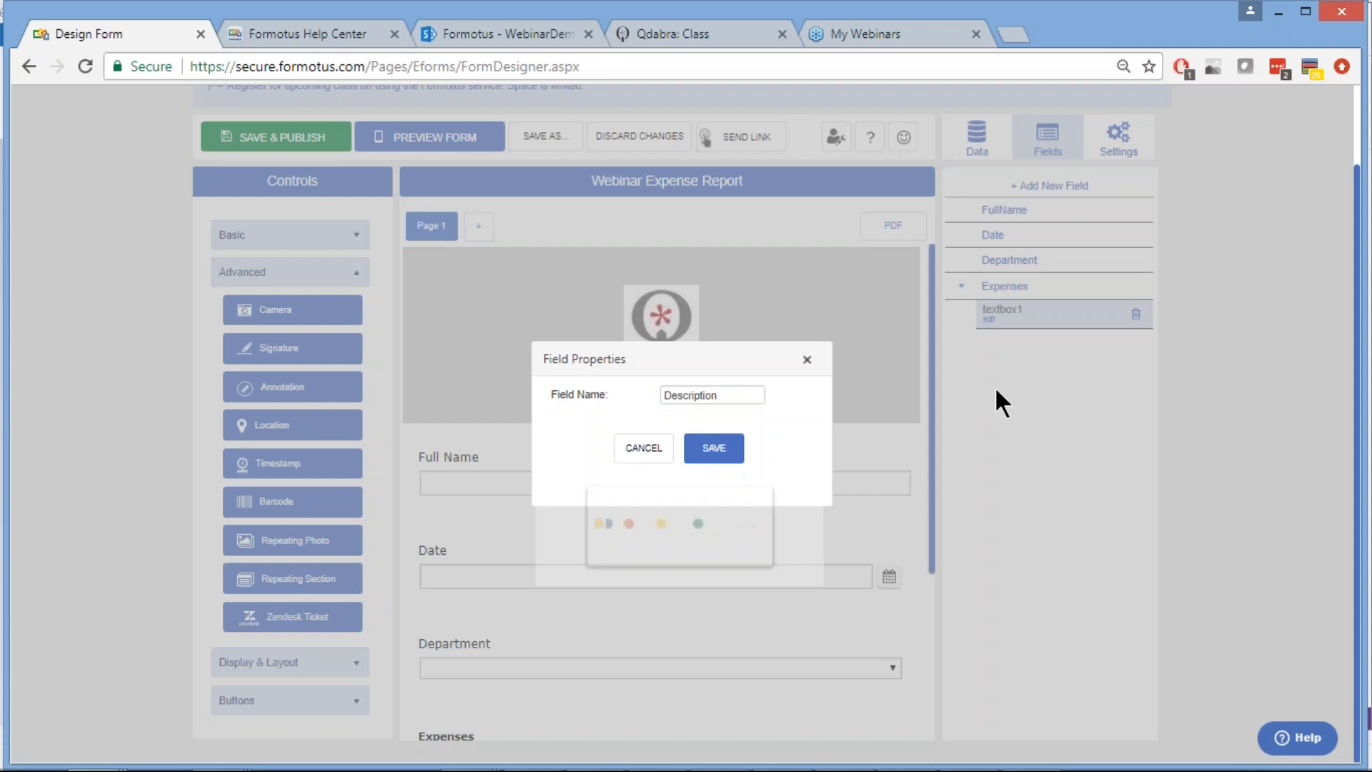
scroll(647, 530, down, 4)
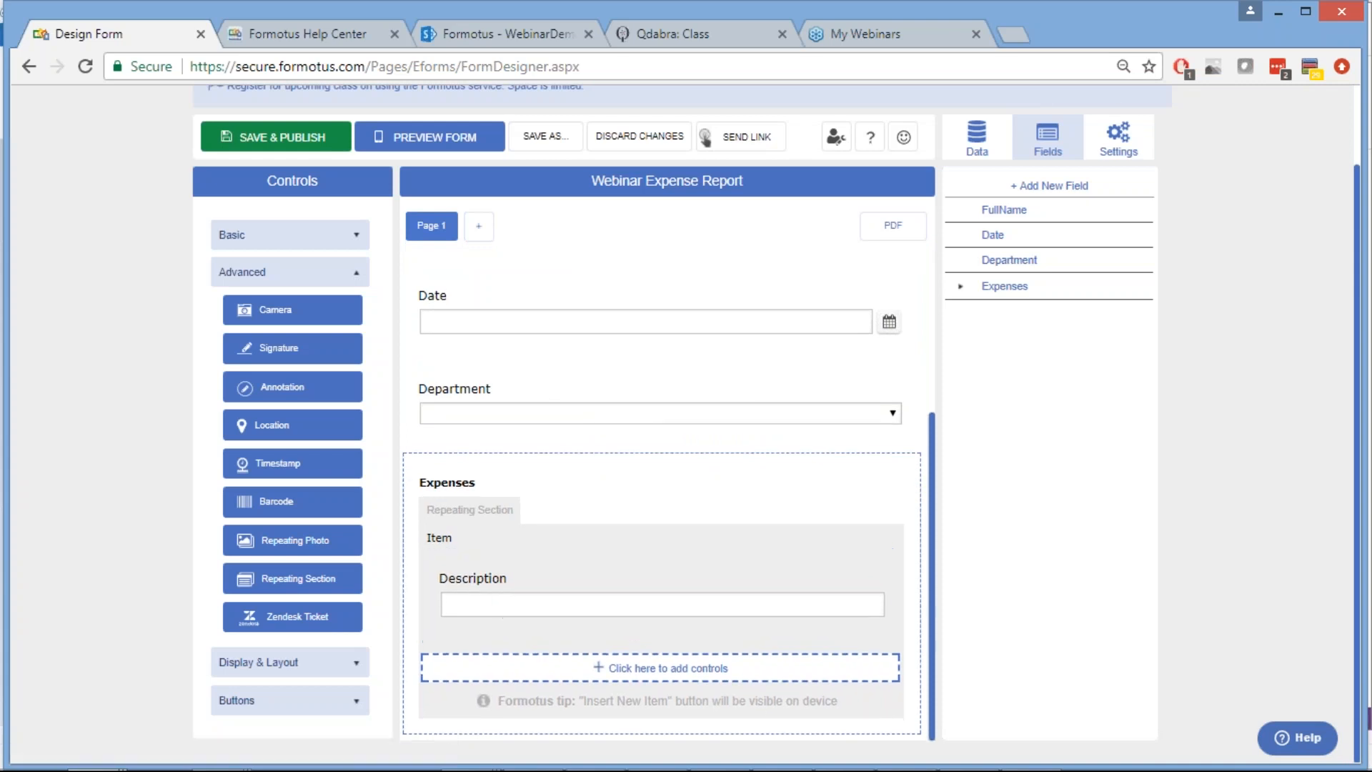
Insert another Textbox into the Expenses section below Description
click(665, 675)
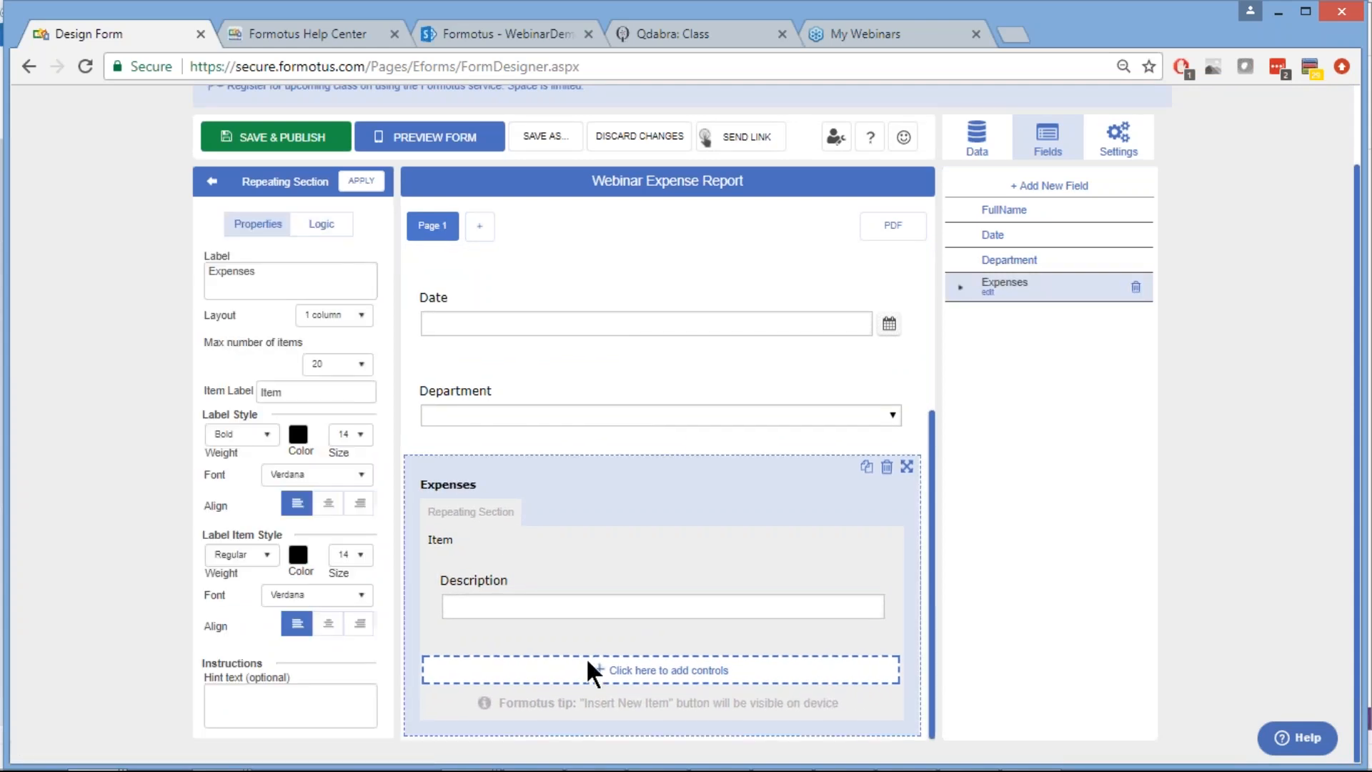
click(642, 676)
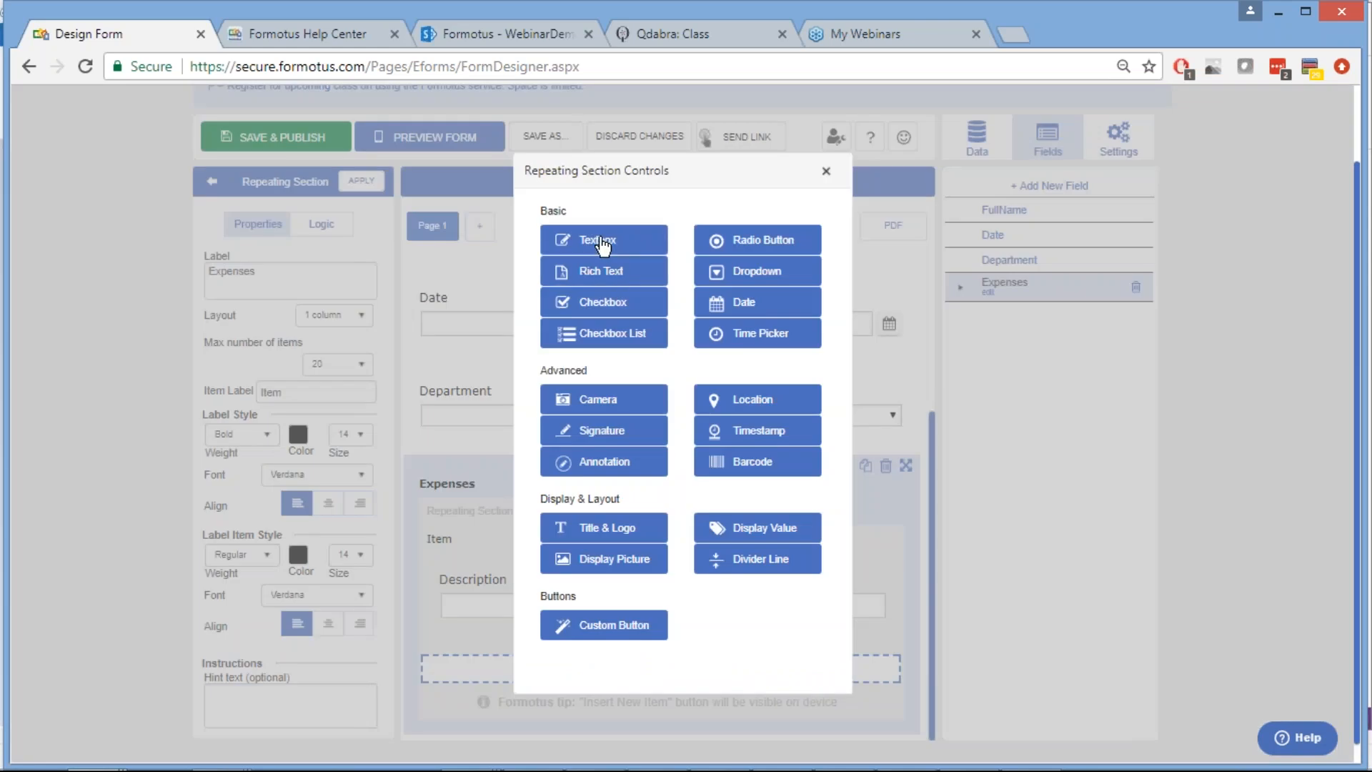
click(604, 243)
click(604, 243)
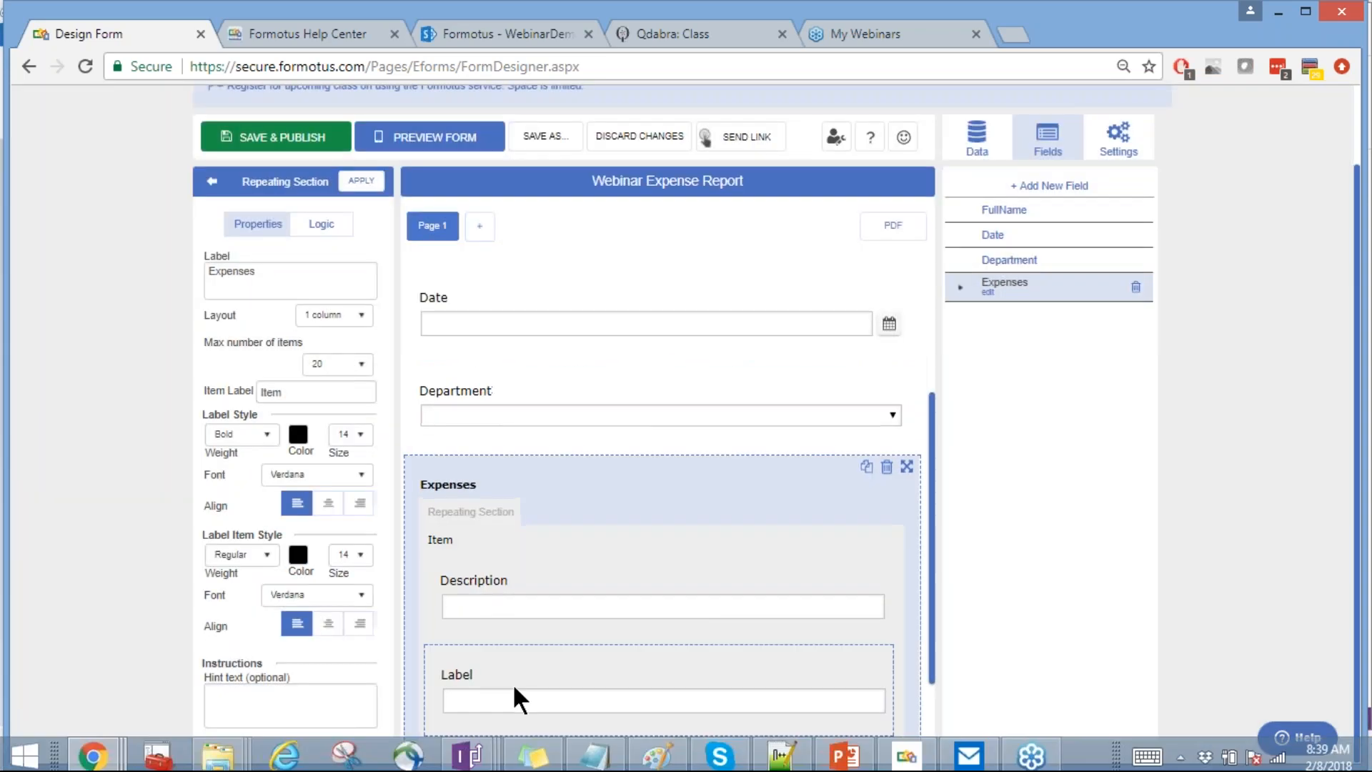
Label the new text box Cost and apply
click(520, 664)
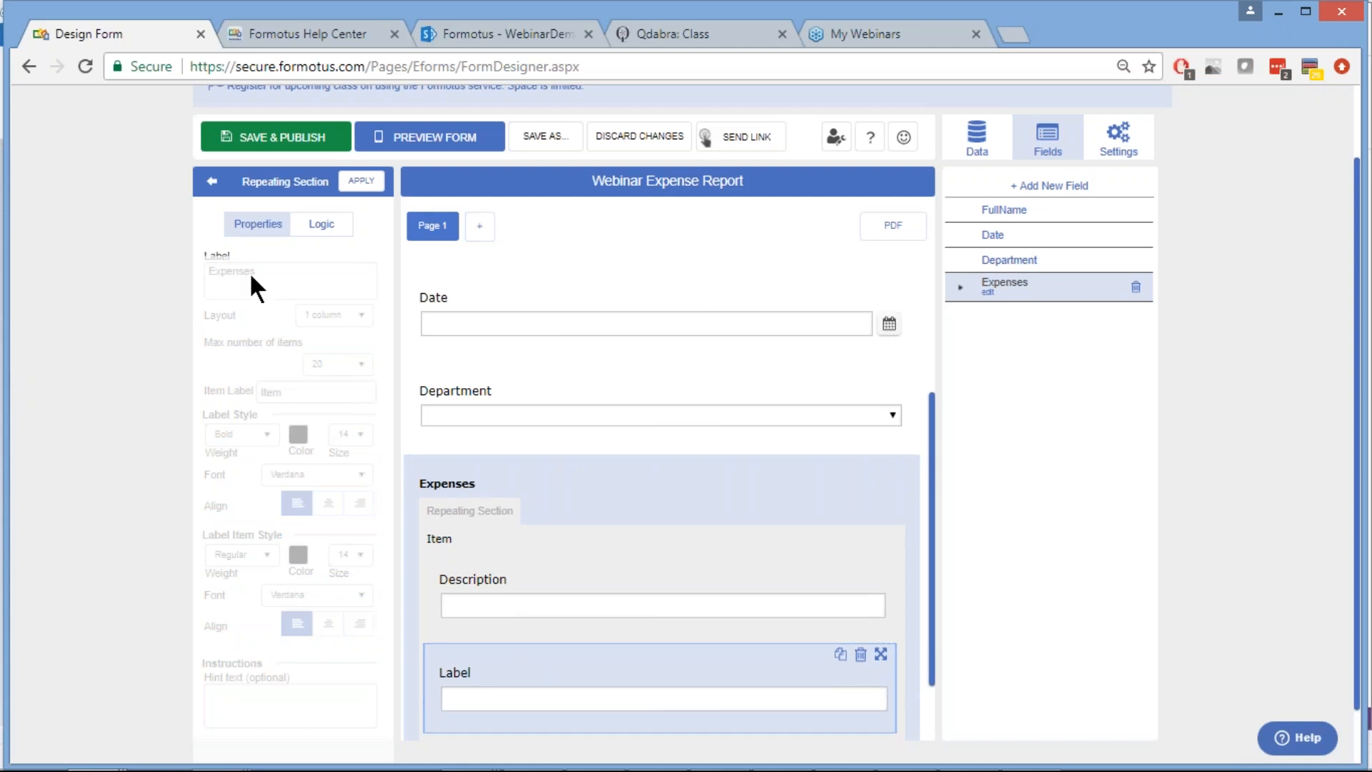
click(258, 305)
double_click(267, 306)
text(Cost)
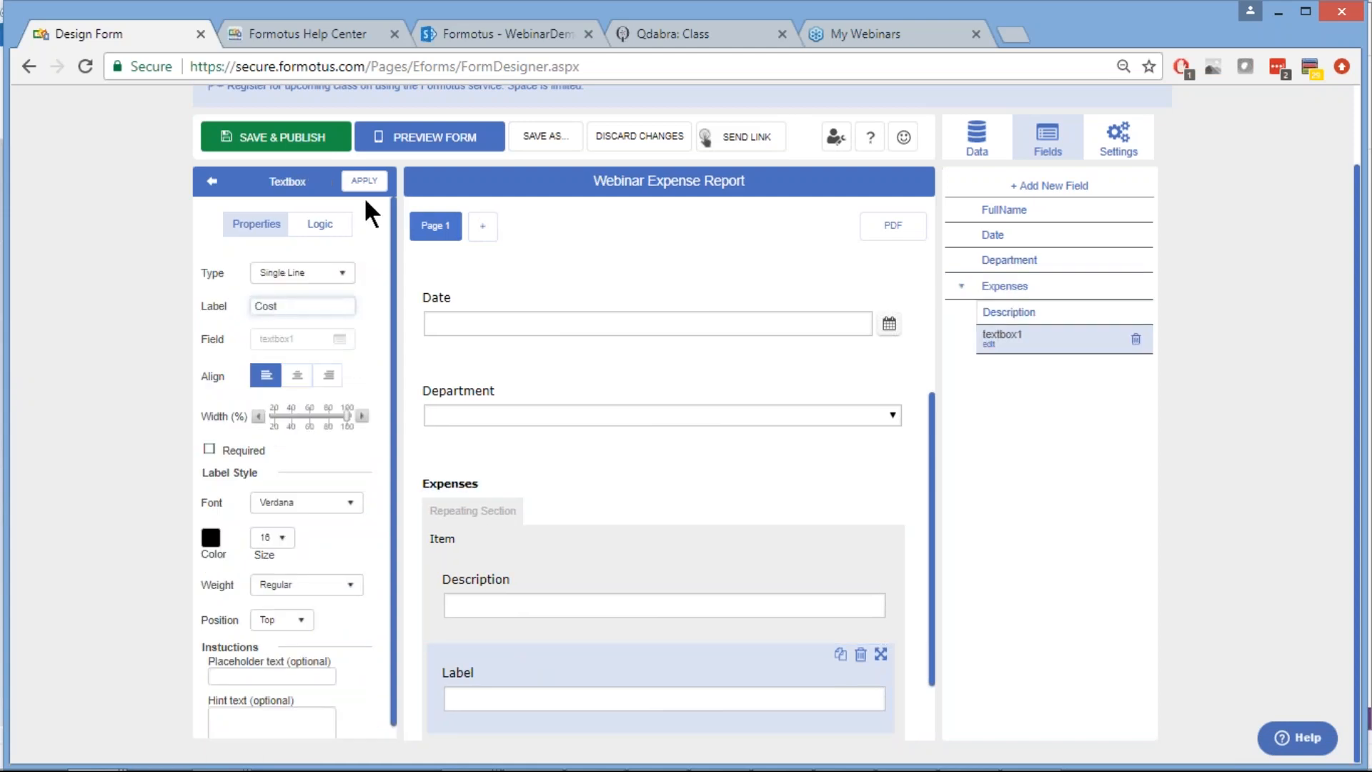
click(363, 181)
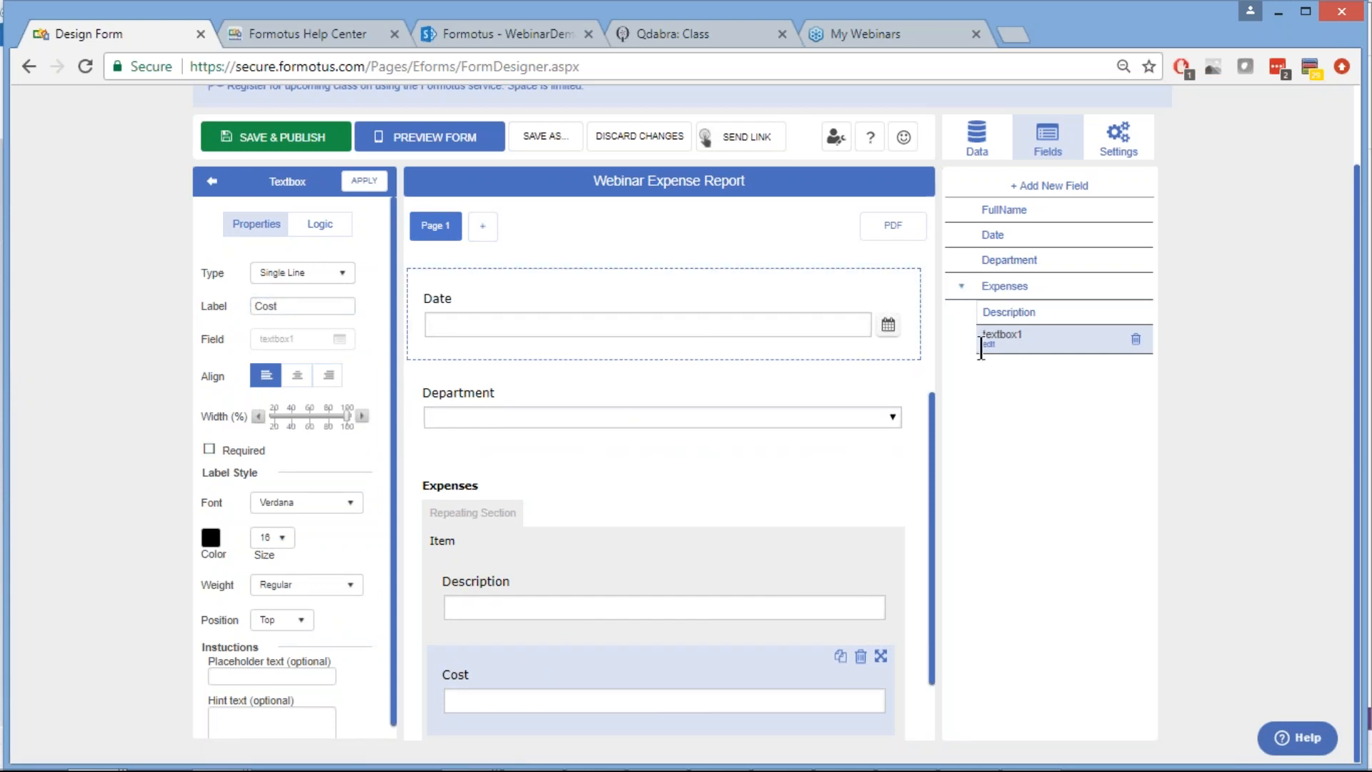
Rename the new field from textbox1 to Cost and save
click(988, 344)
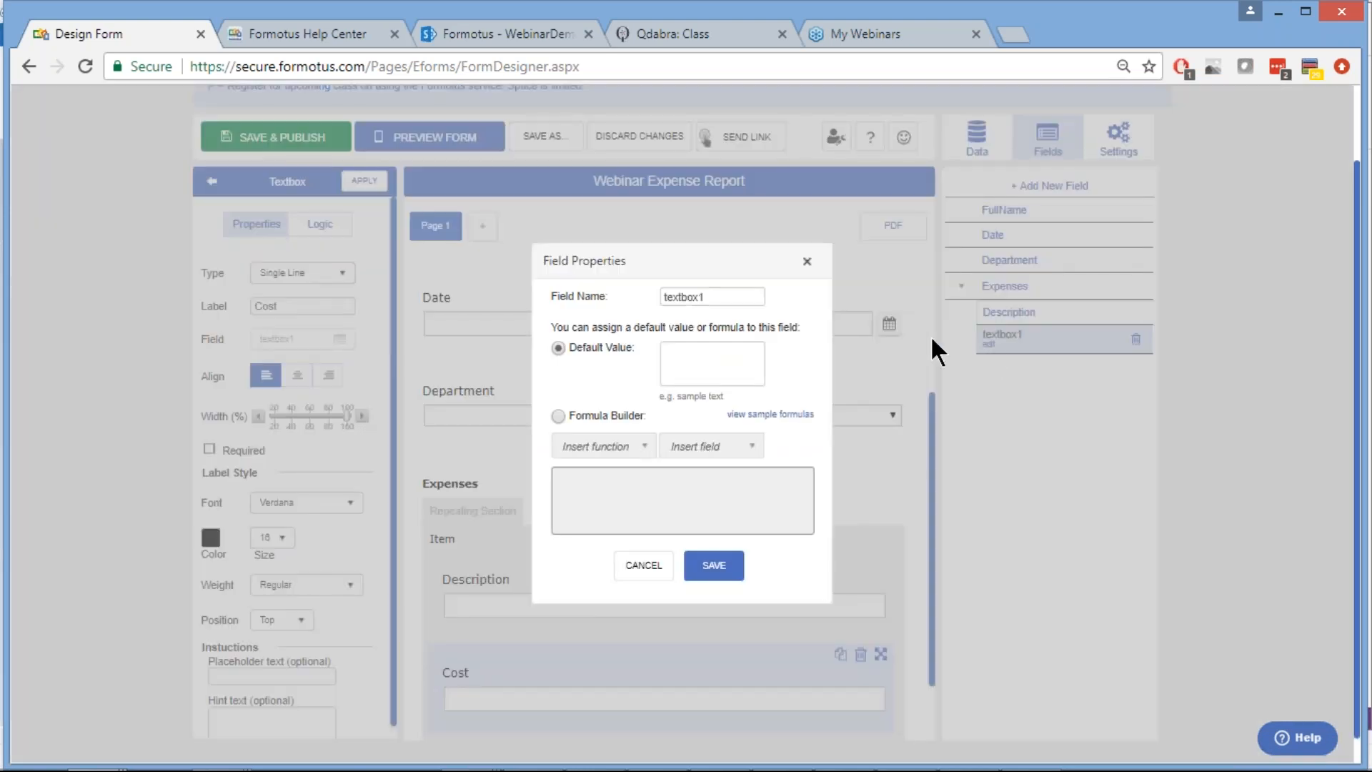
double_click(688, 297)
text(Cost)
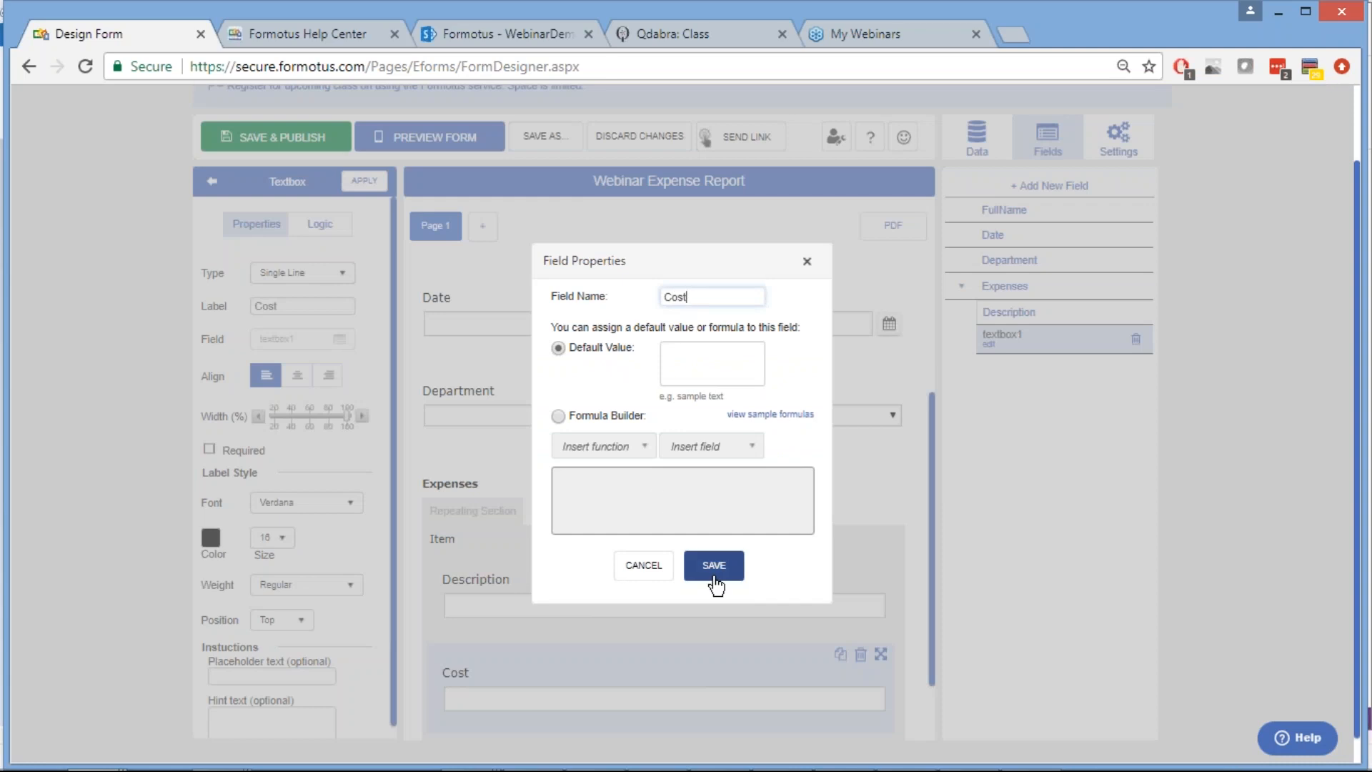
click(713, 577)
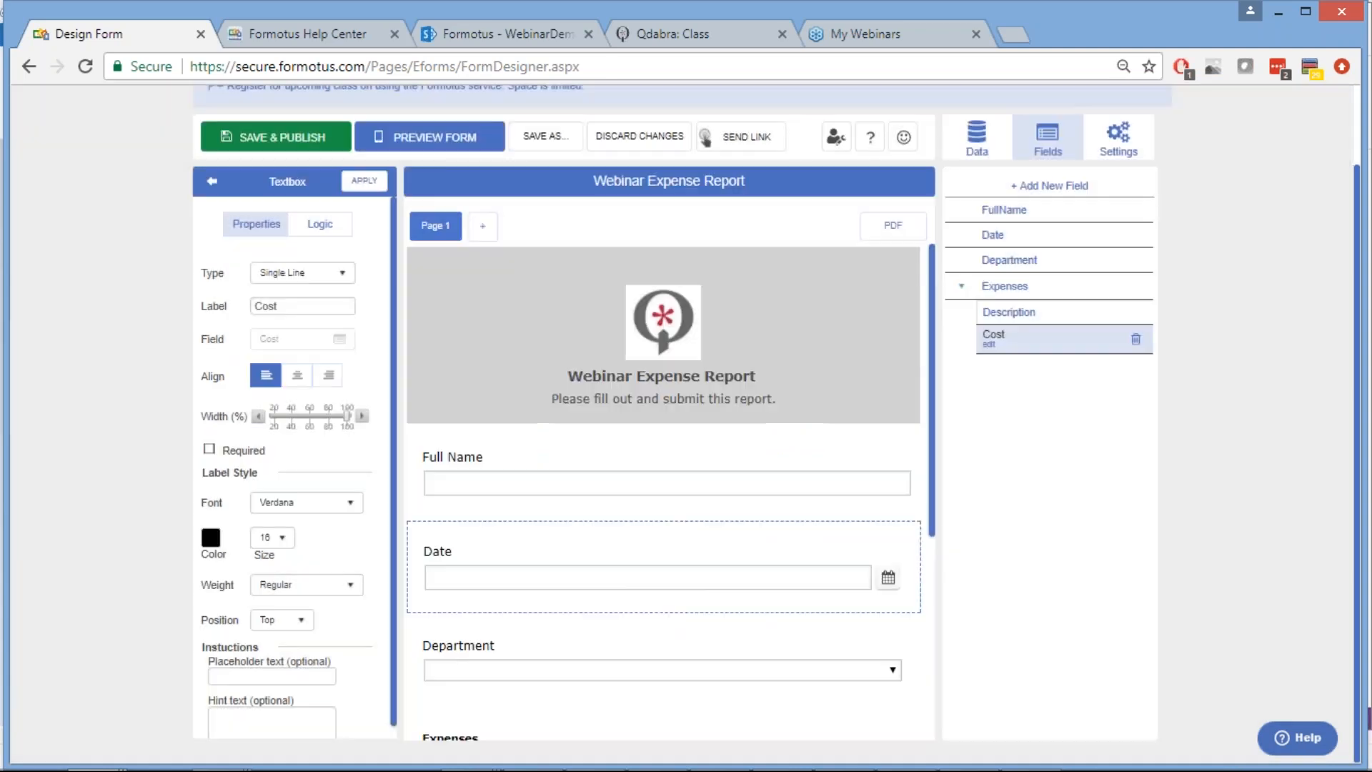
scroll(711, 566, down, 5)
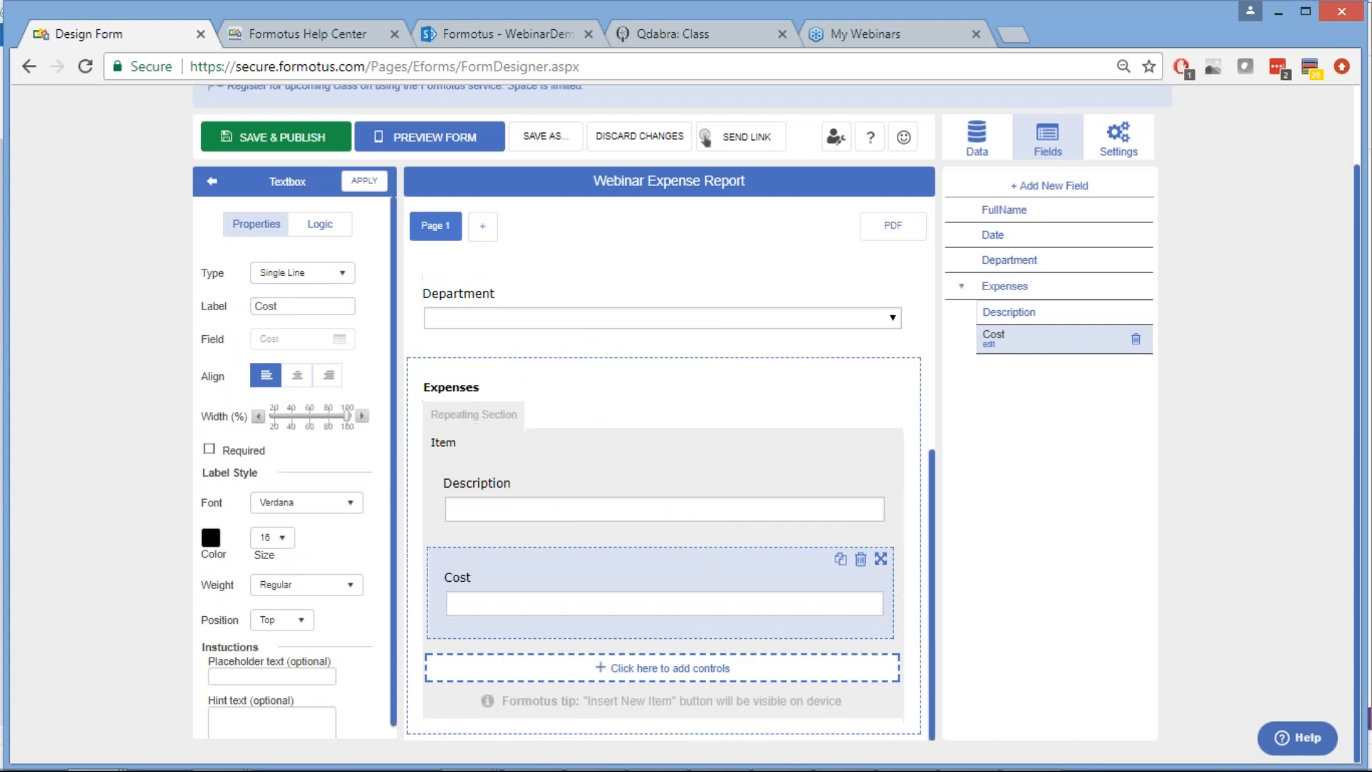
Add a Camera control below Cost in the Expenses section, creating field camera1
click(663, 672)
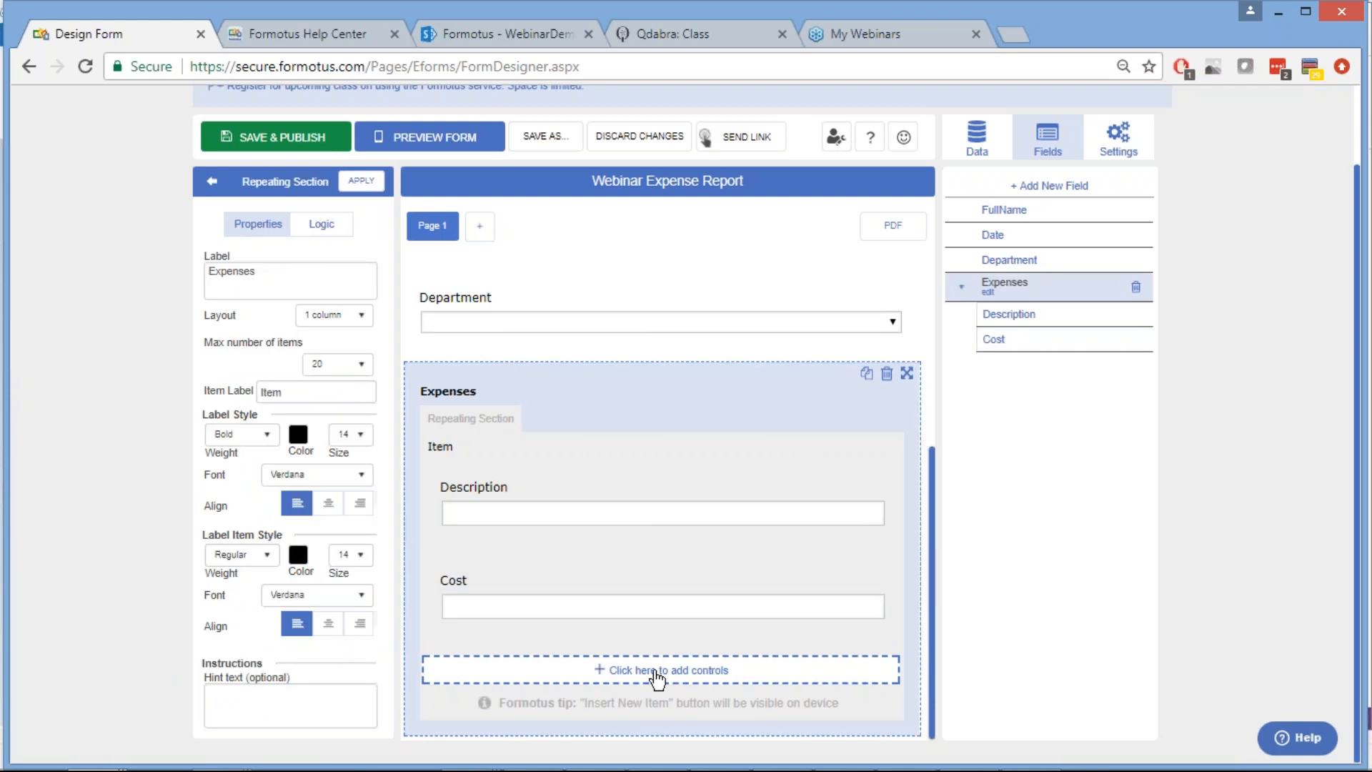
click(657, 679)
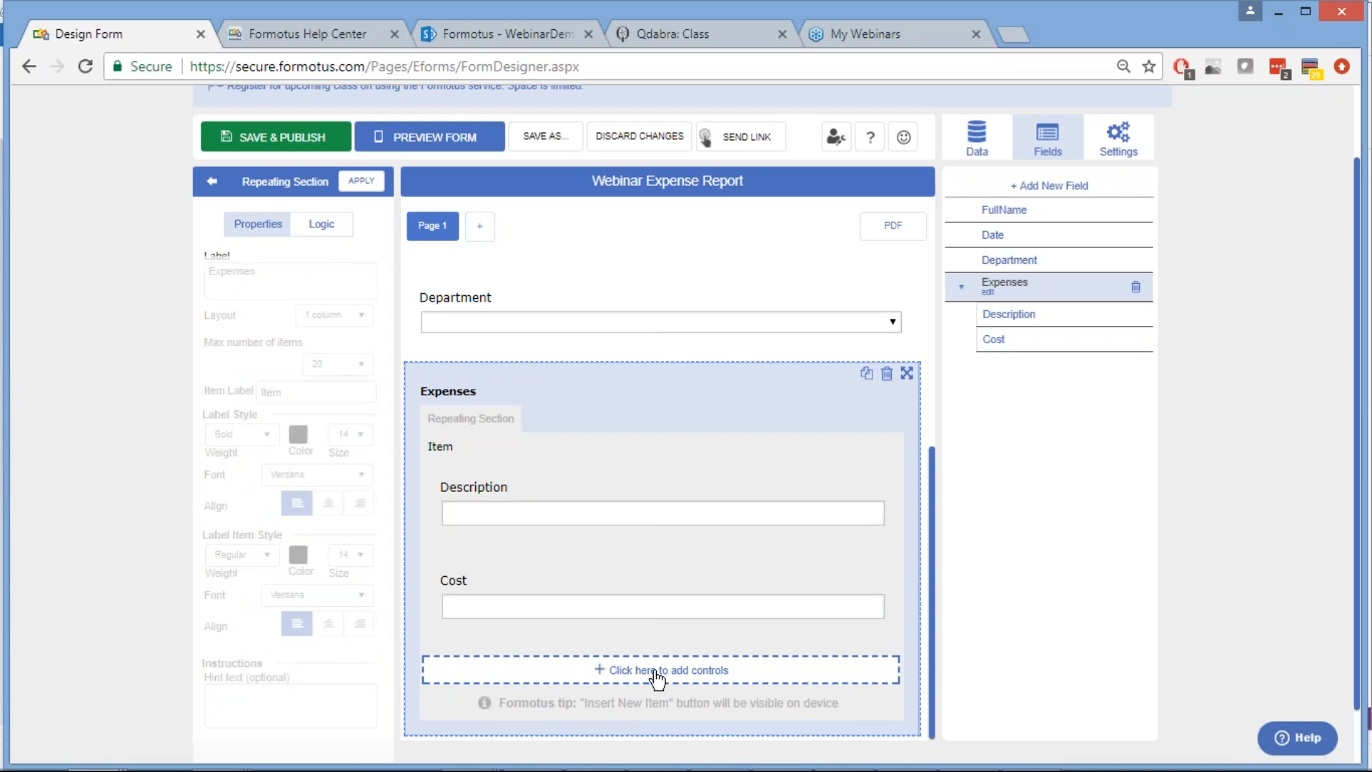
click(656, 677)
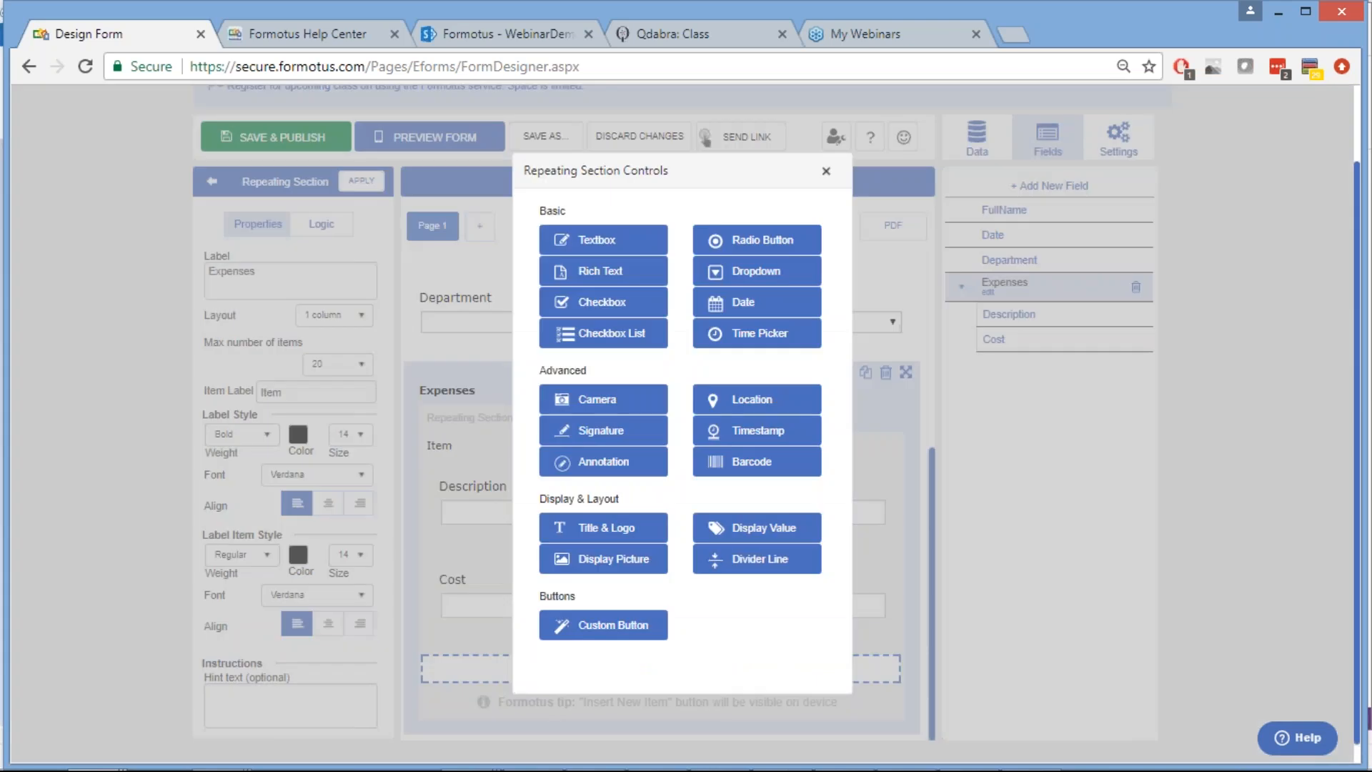
click(629, 404)
scroll(554, 460, down, 5)
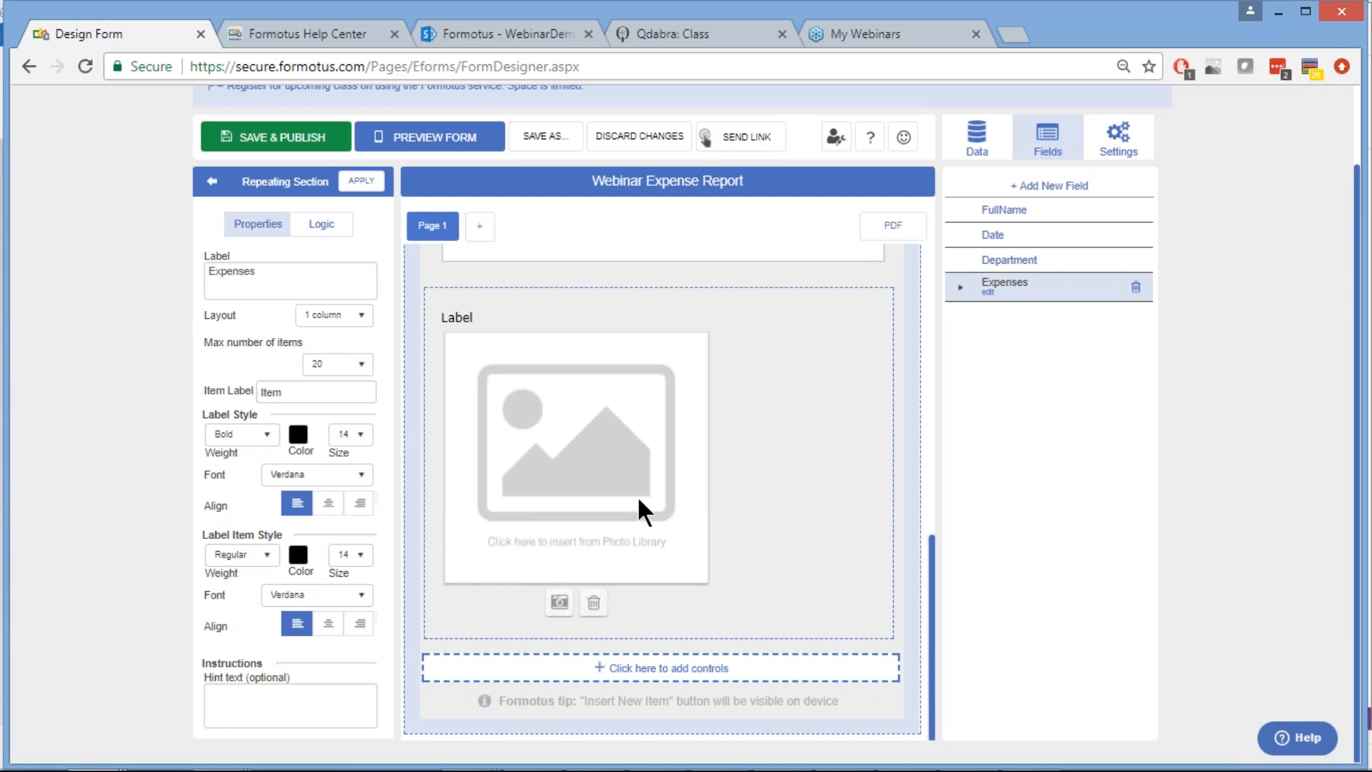
click(567, 304)
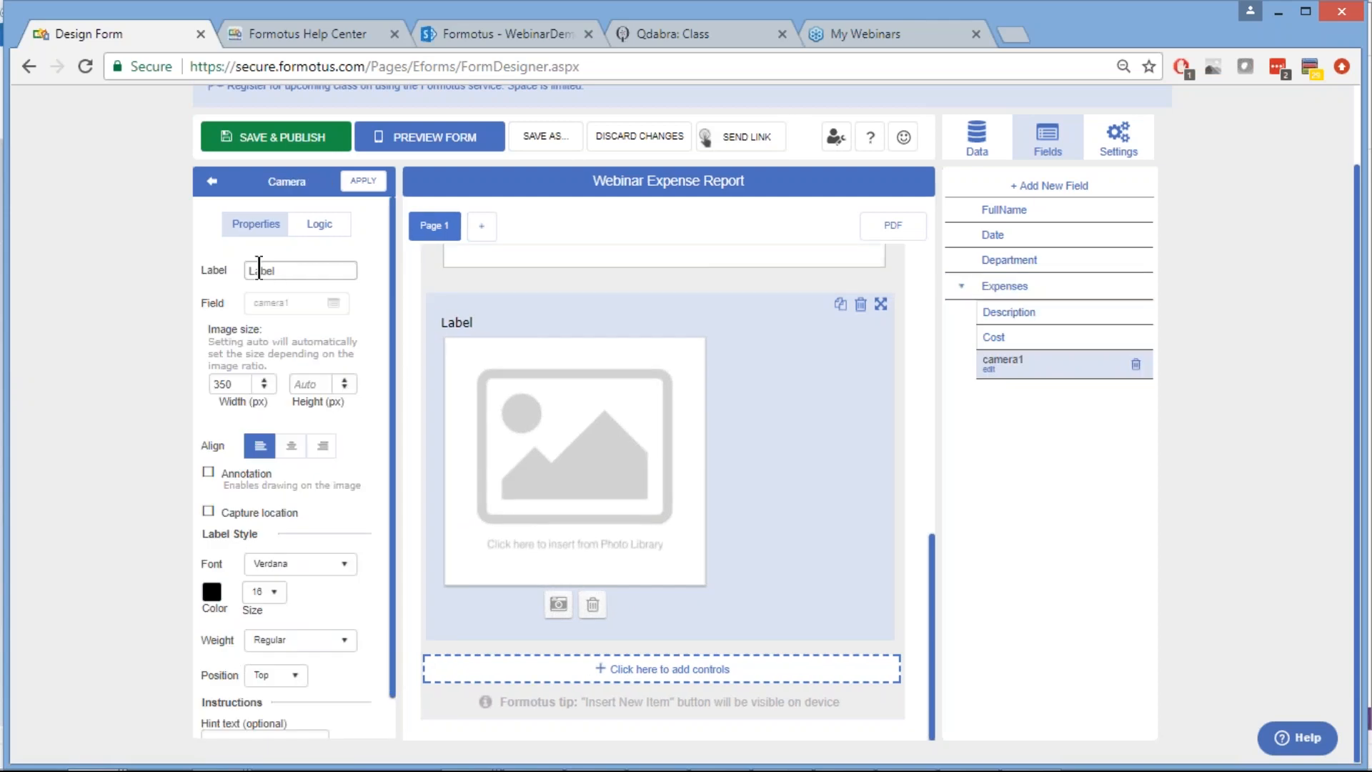
Label the photo field Receipt and rename its field name from camera1 to Receipt
double_click(260, 270)
text(Receipt)
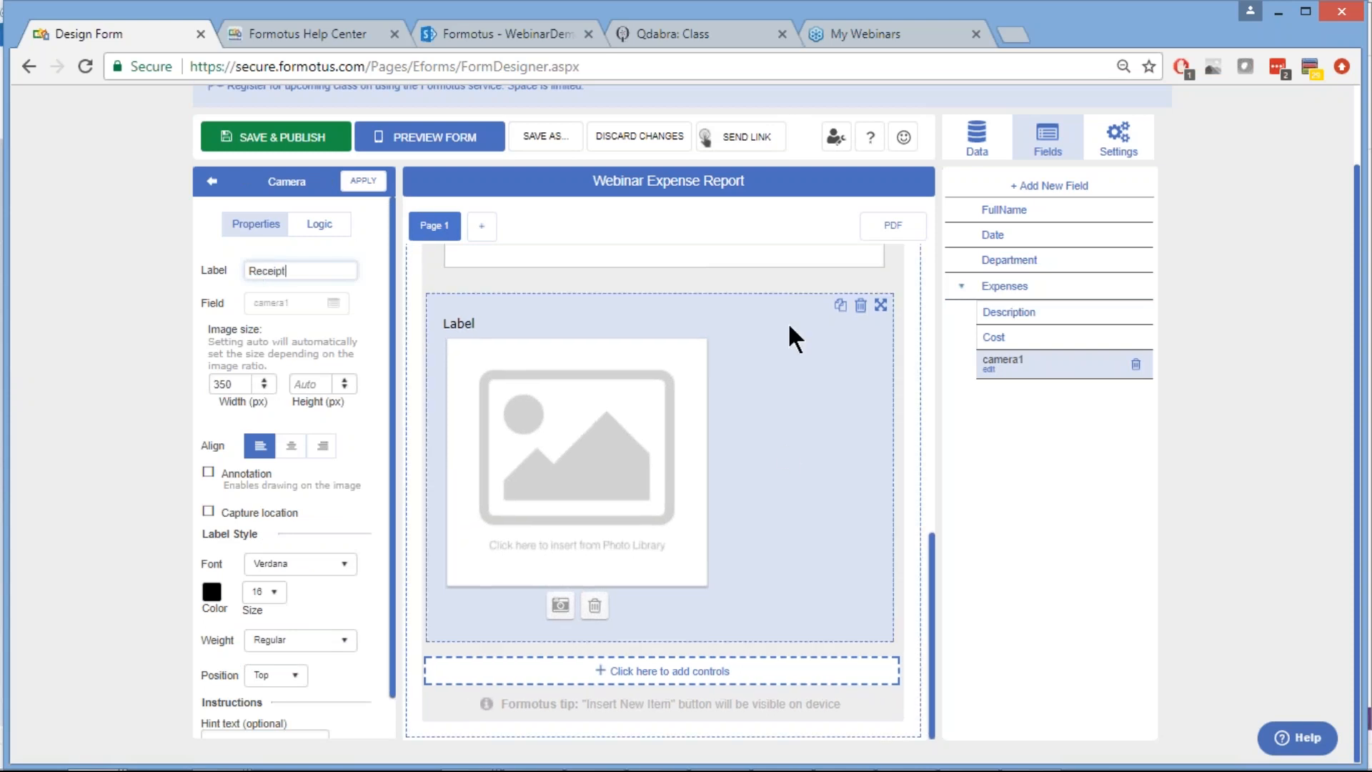
click(365, 194)
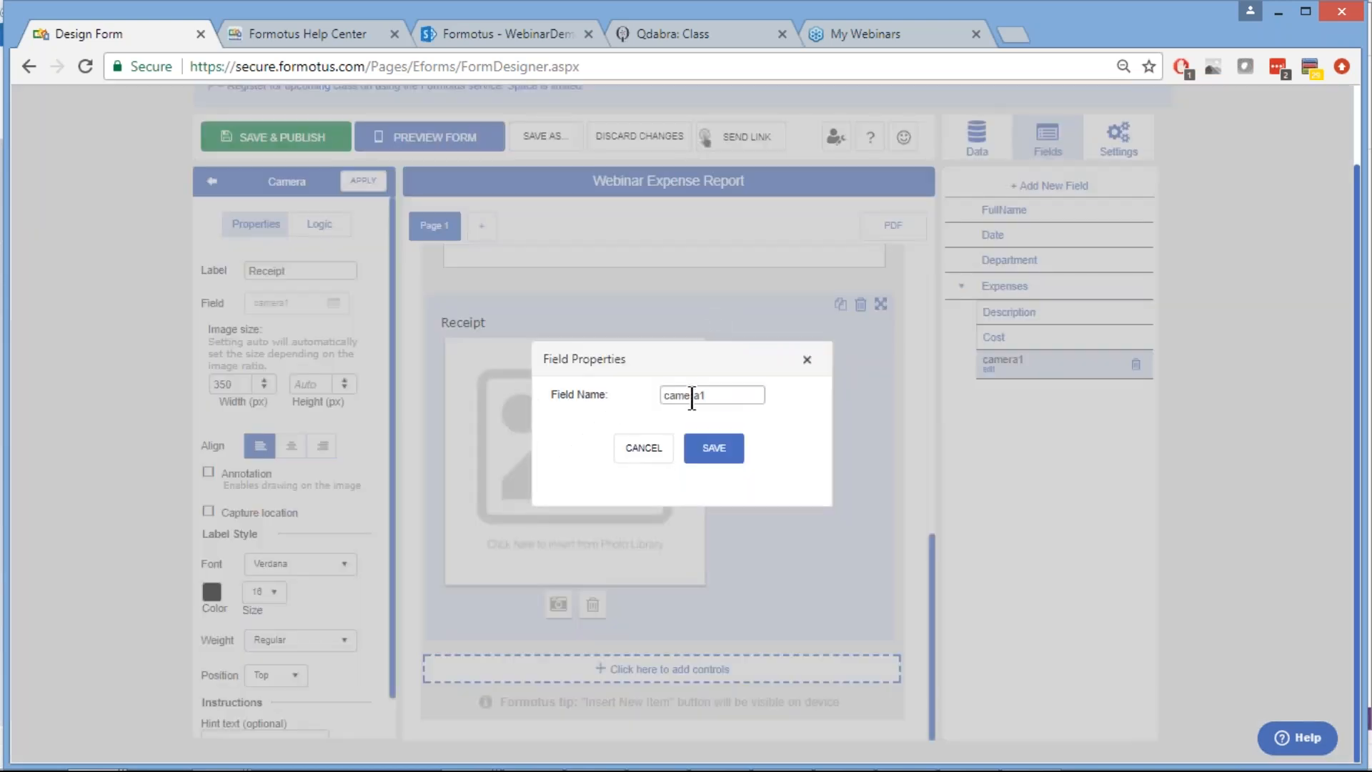
double_click(692, 396)
text(Receipt)
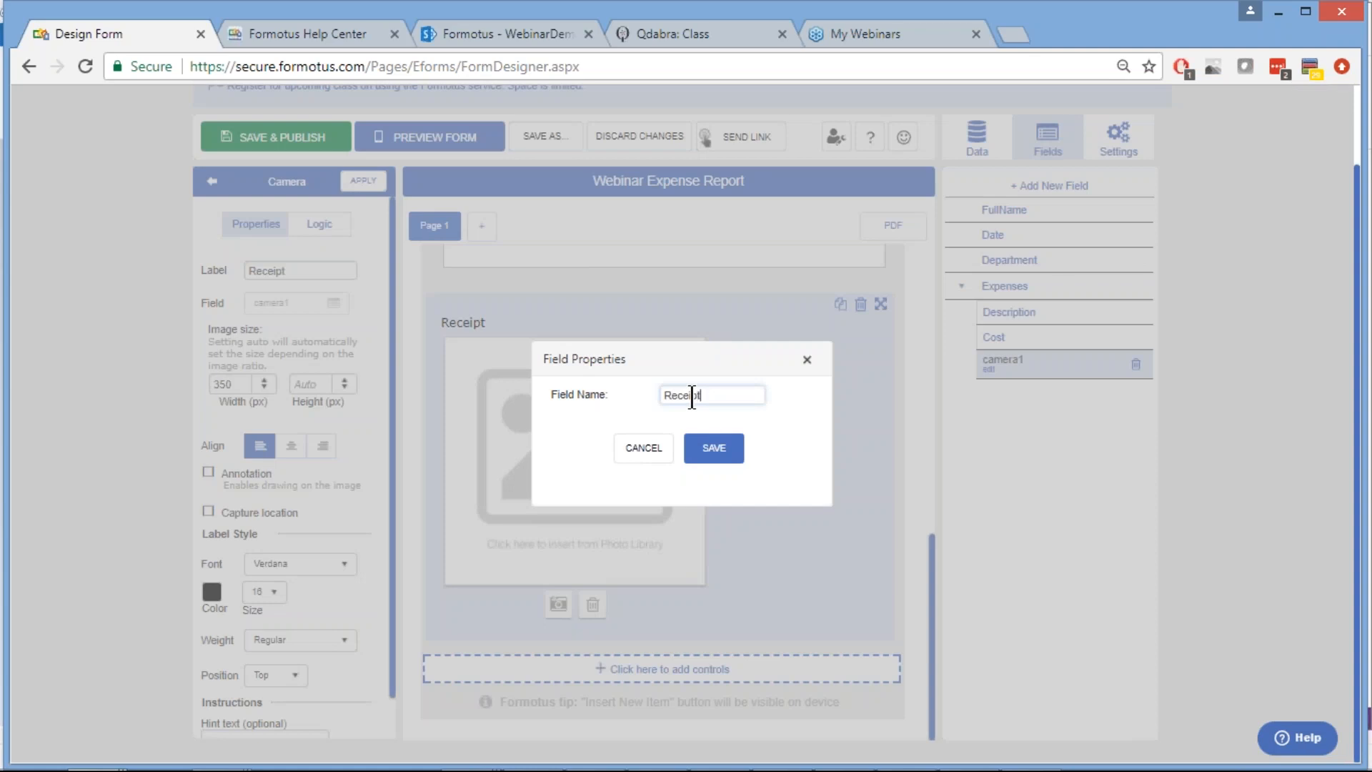
click(715, 454)
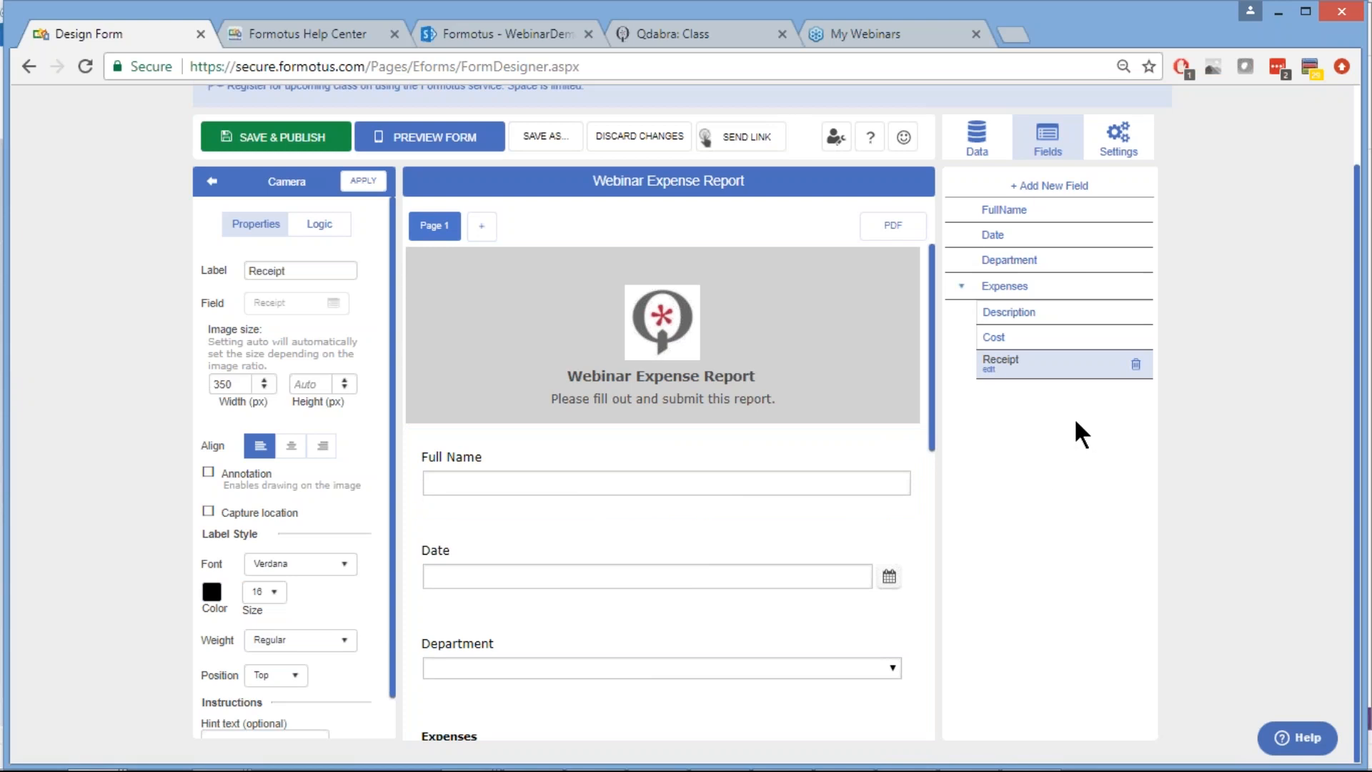
Review the Description, Cost and Receipt fields, then return to the controls palette
scroll(568, 617, down, 10)
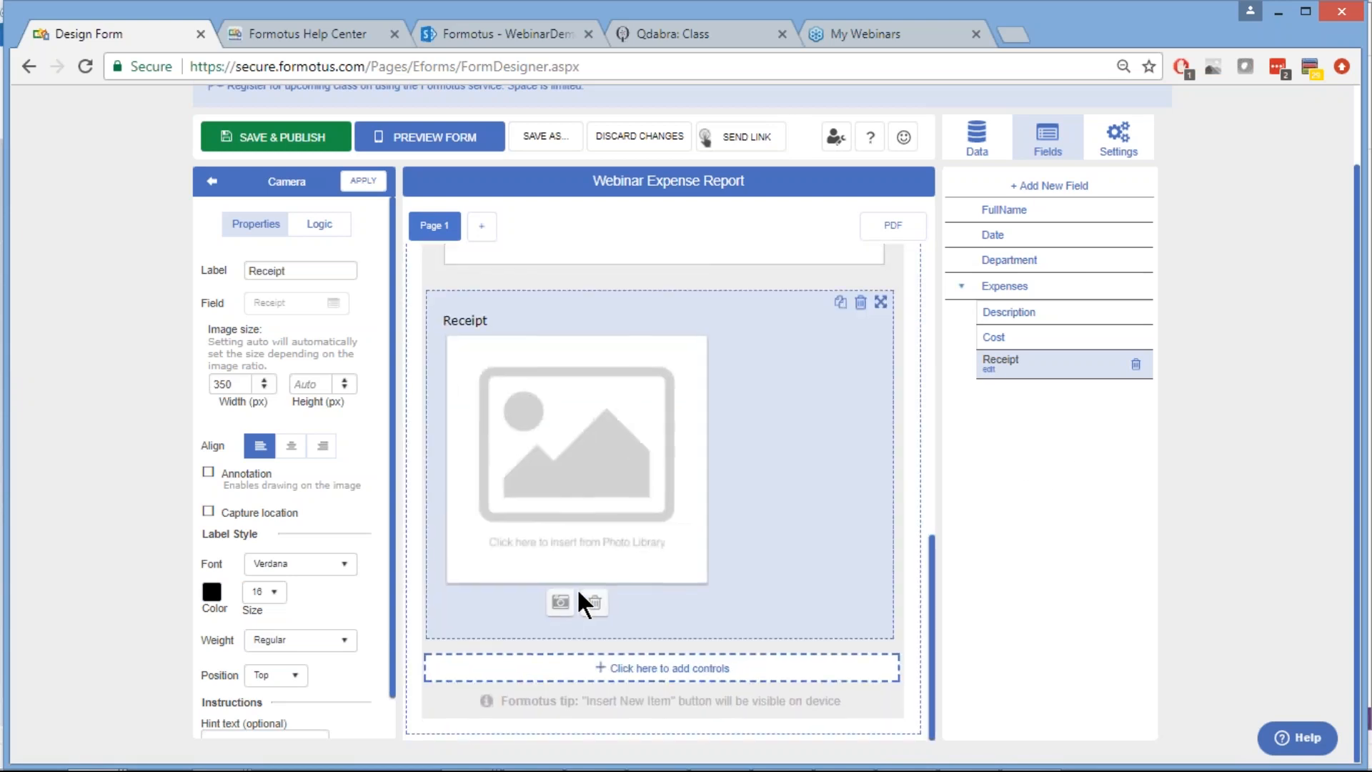
scroll(620, 427, up, 10)
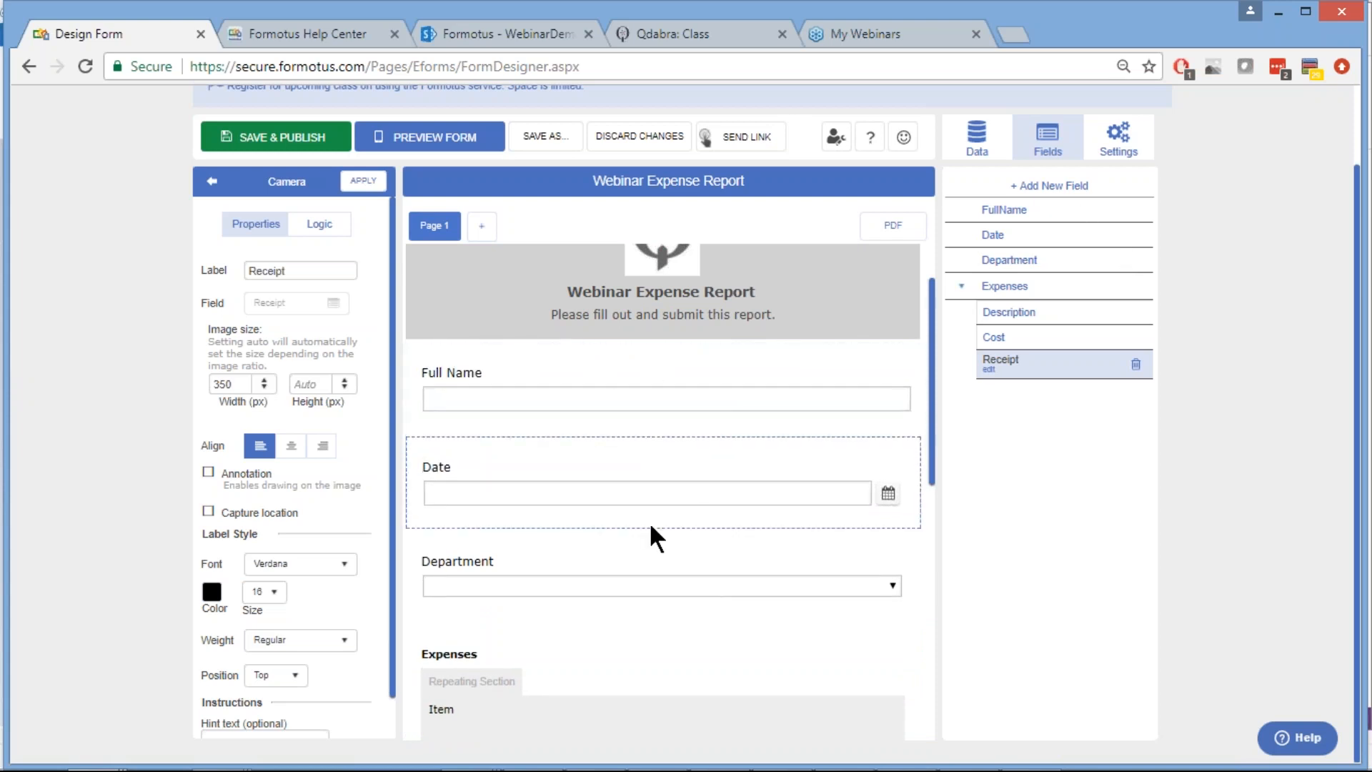
scroll(649, 521, down, 8)
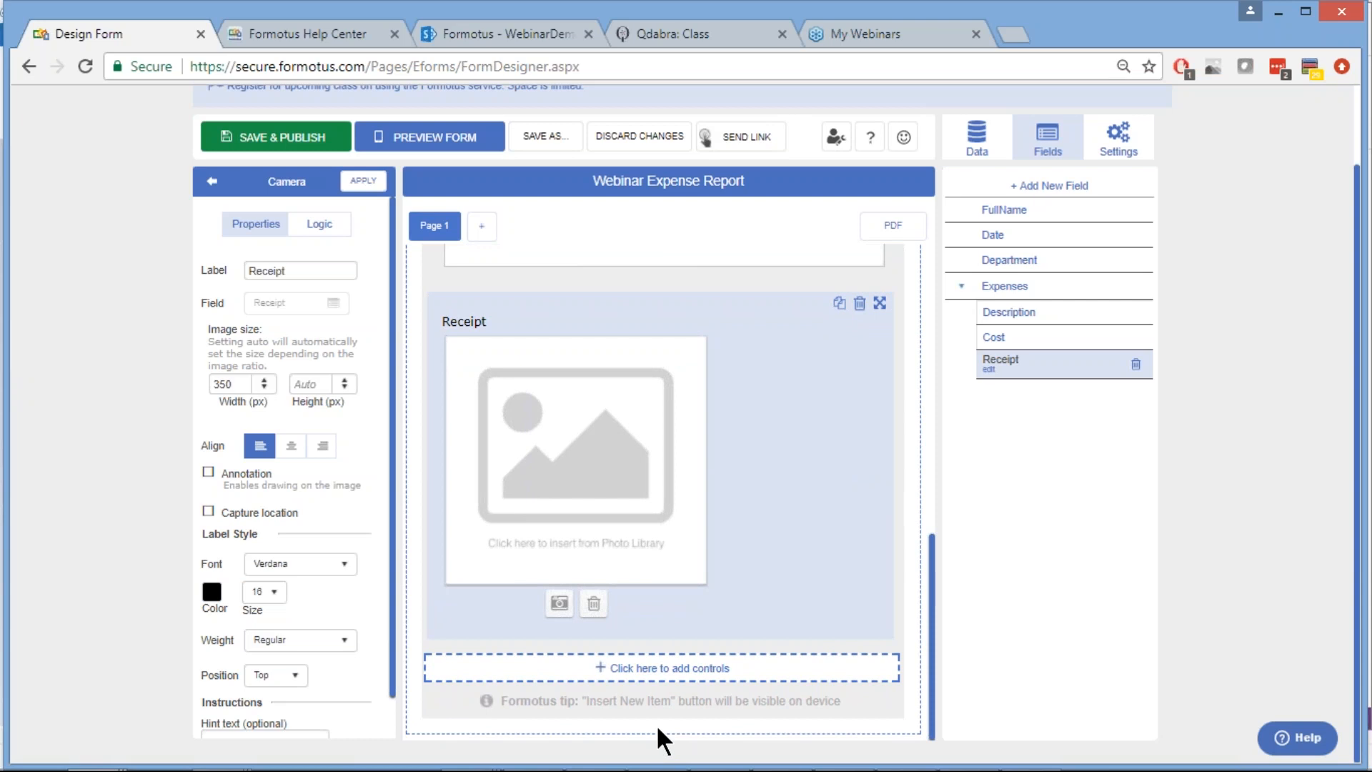
scroll(802, 429, up, 3)
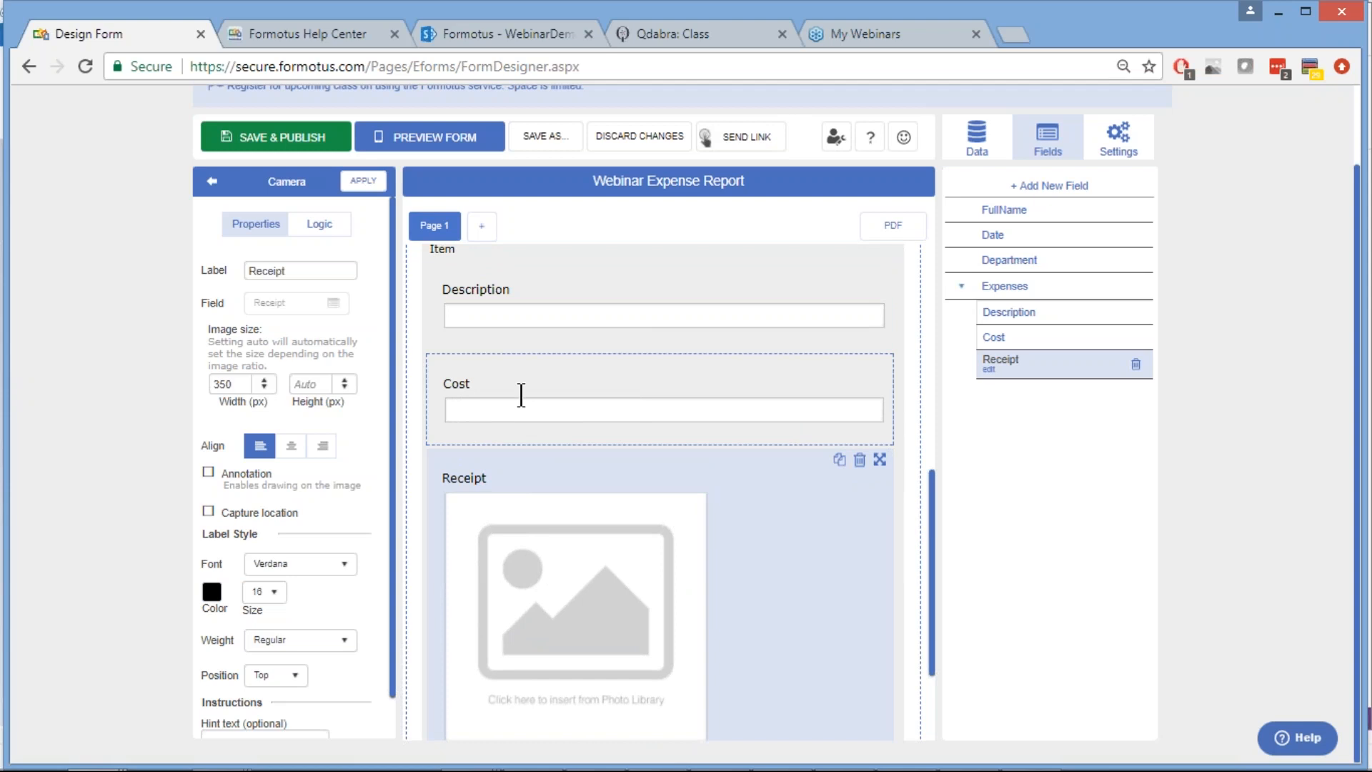
scroll(743, 598, down, 2)
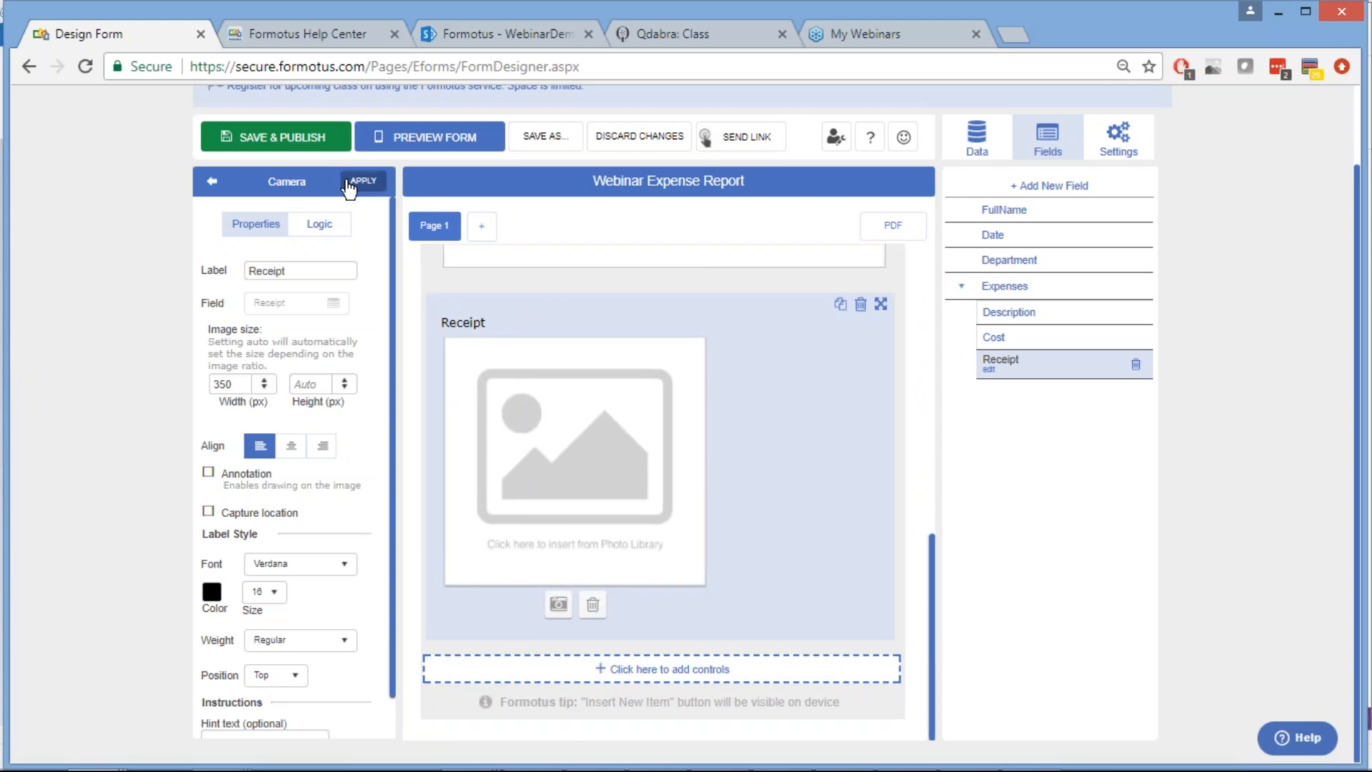
click(210, 184)
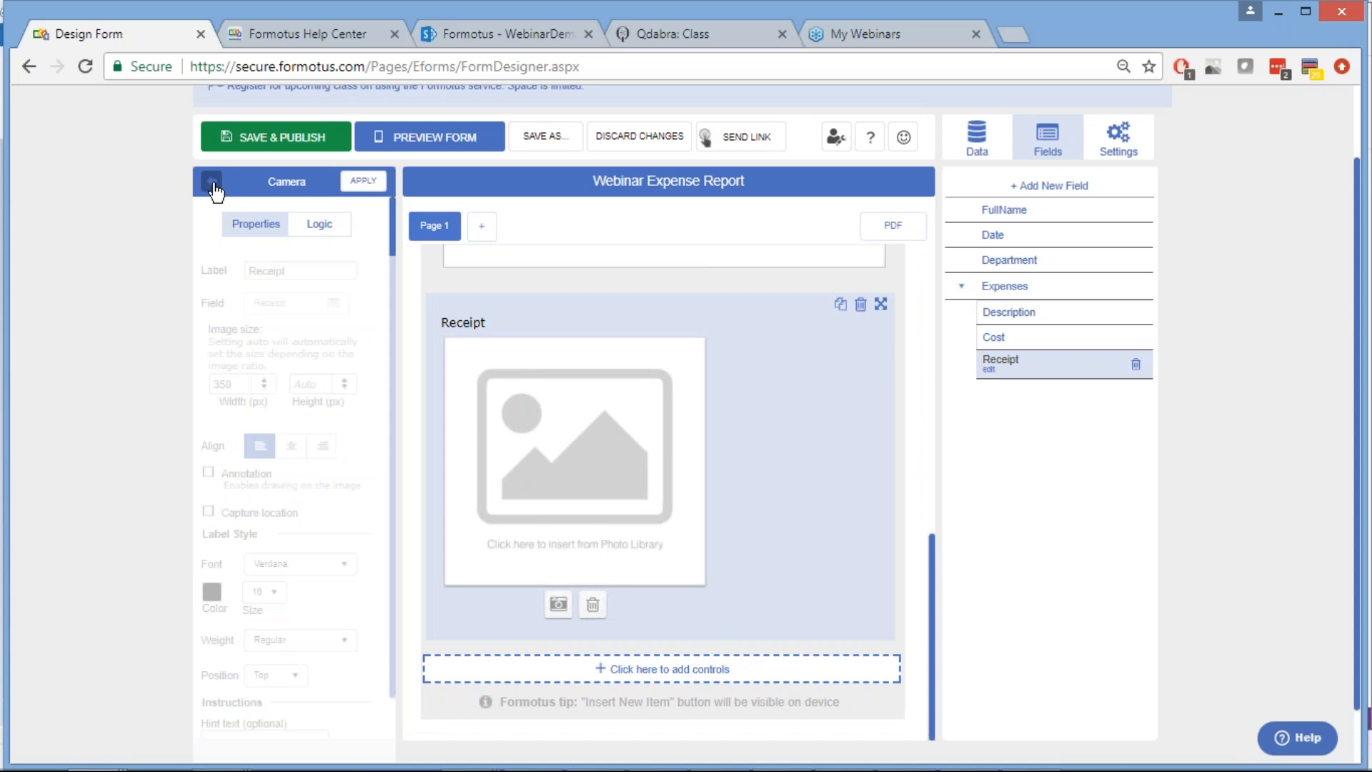
click(213, 184)
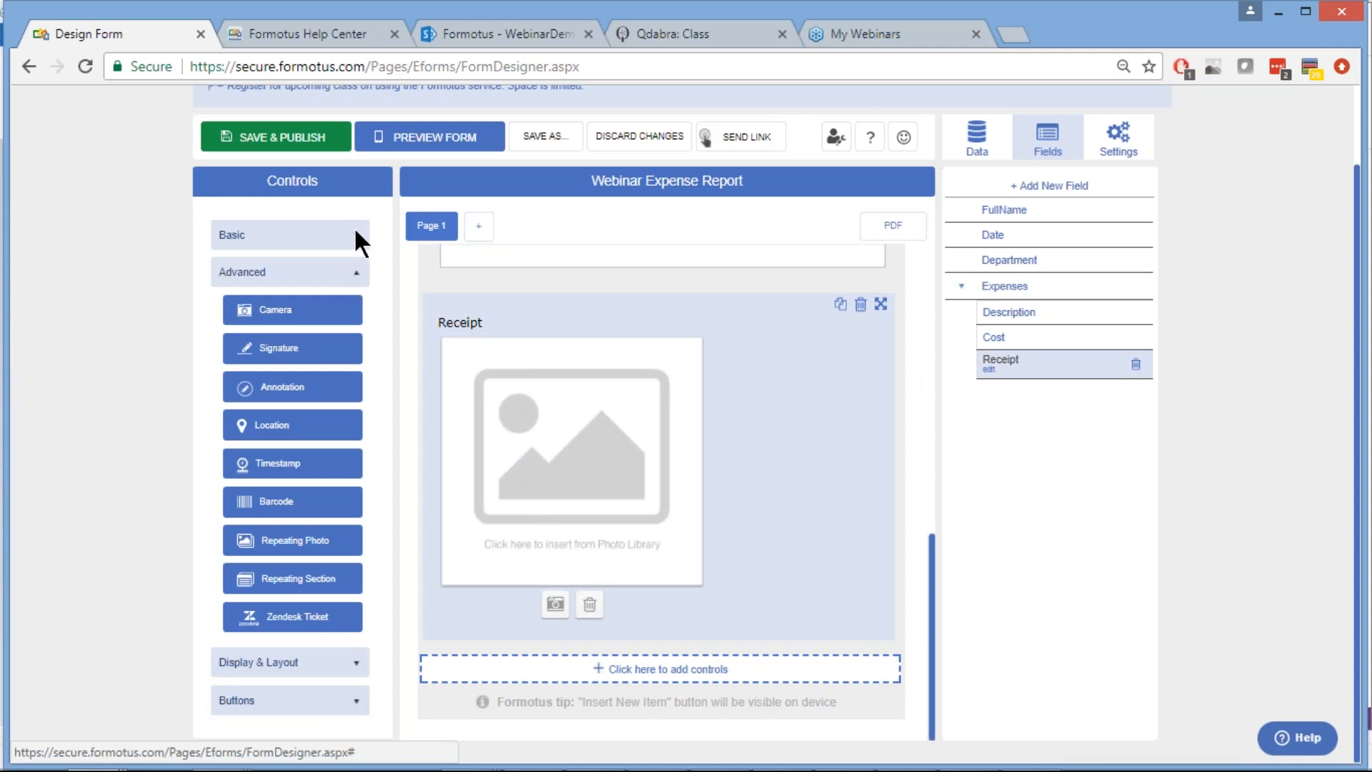
Add a Textbox from Basic controls below the Expenses repeating section
click(343, 270)
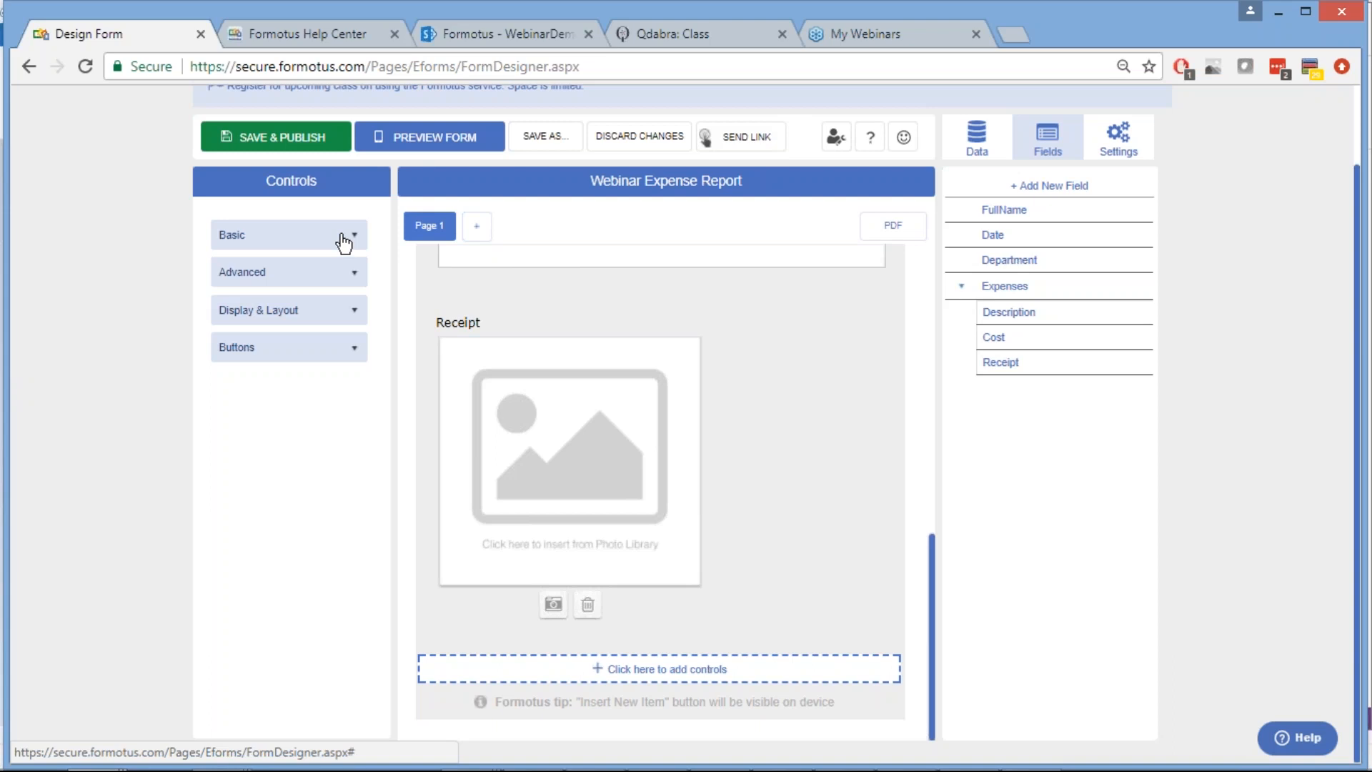
click(340, 236)
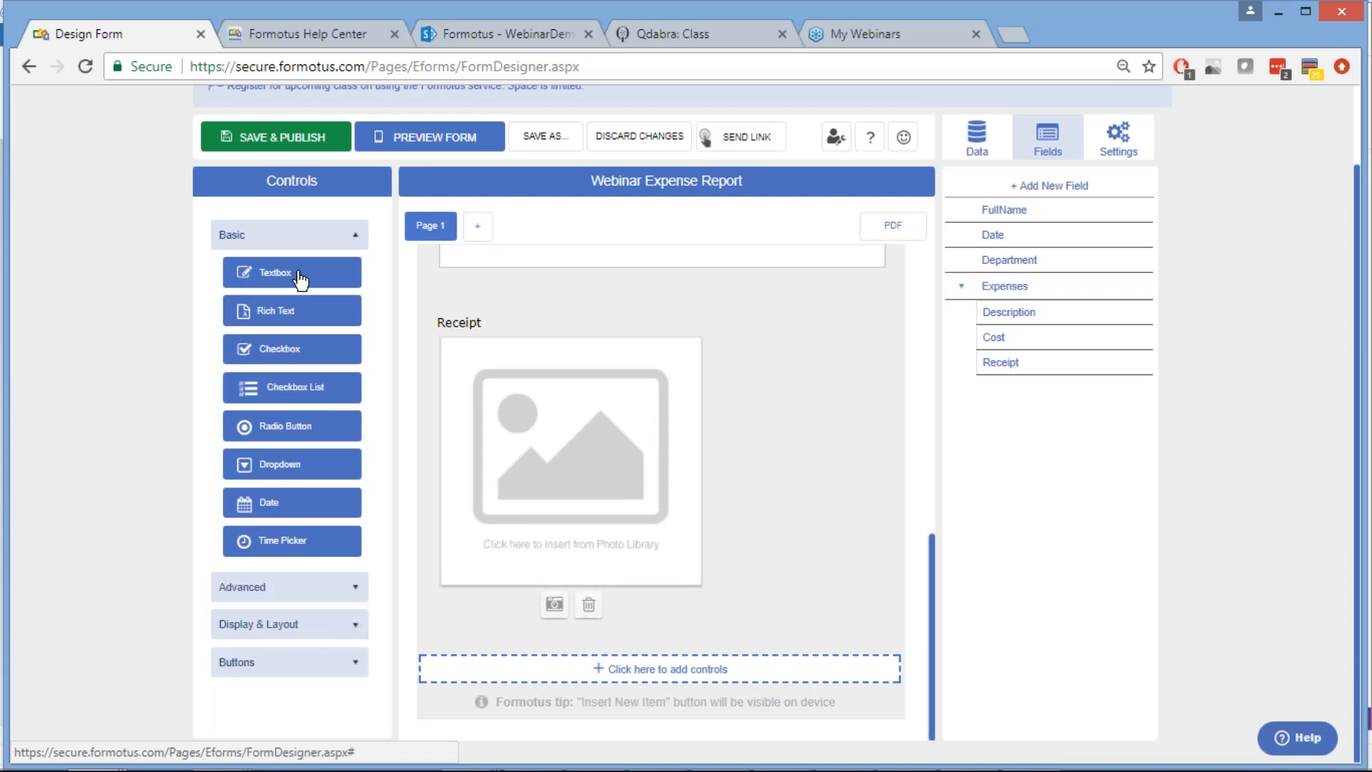
drag(300, 280, 667, 723)
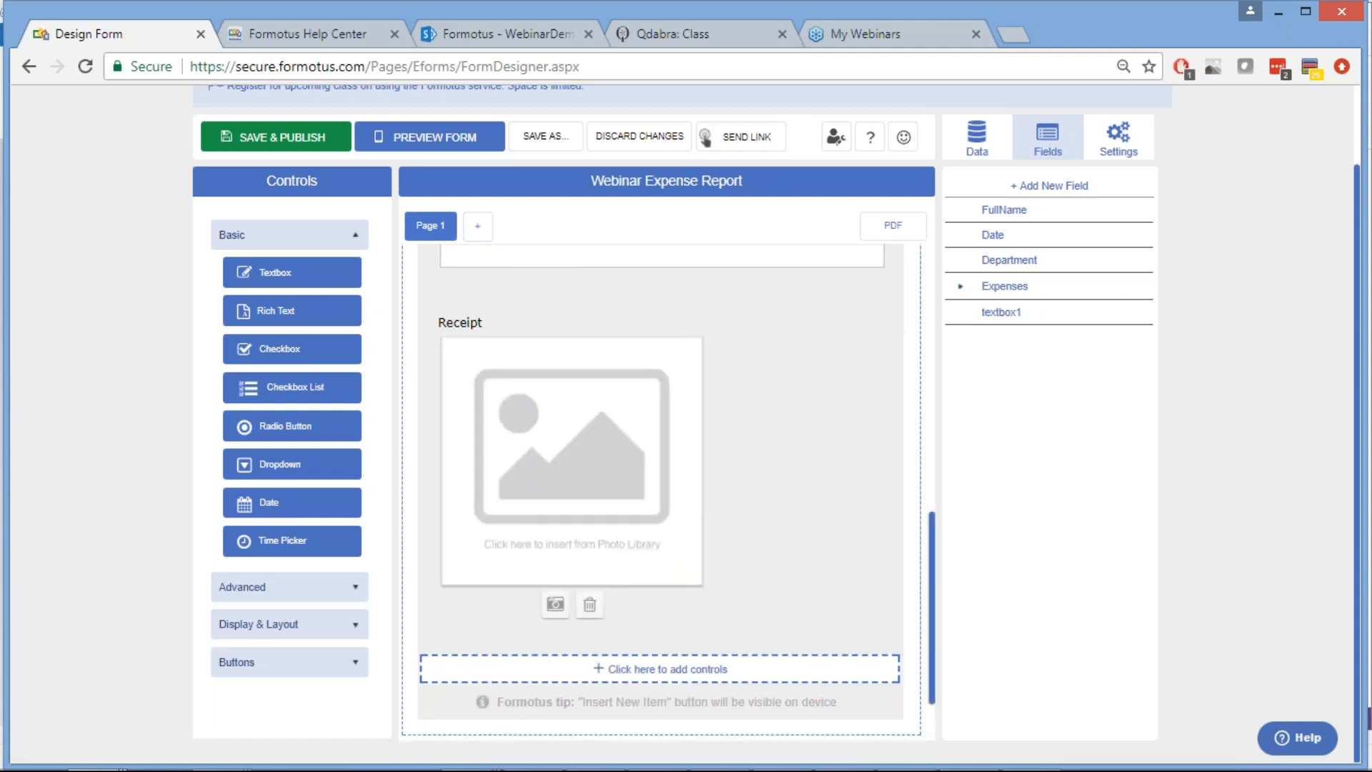
scroll(666, 715, down, 2)
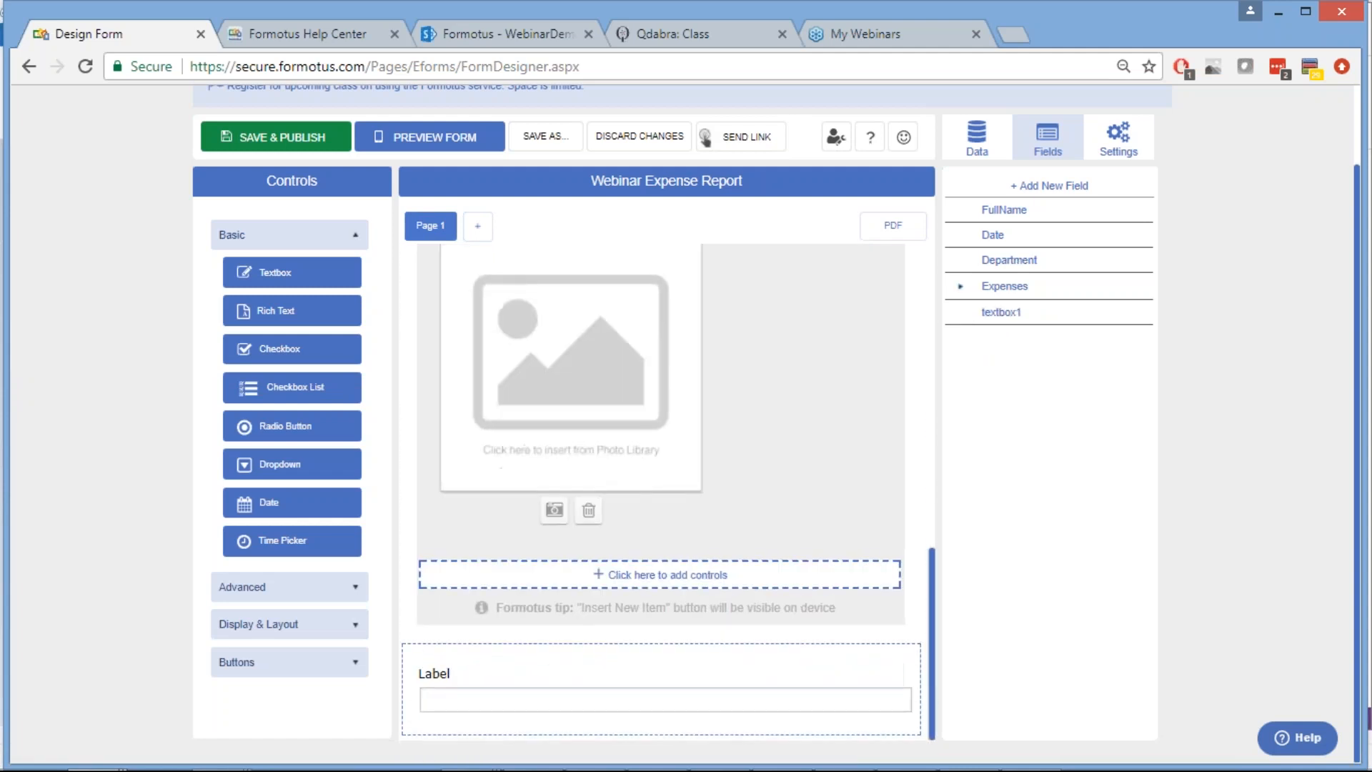
click(582, 668)
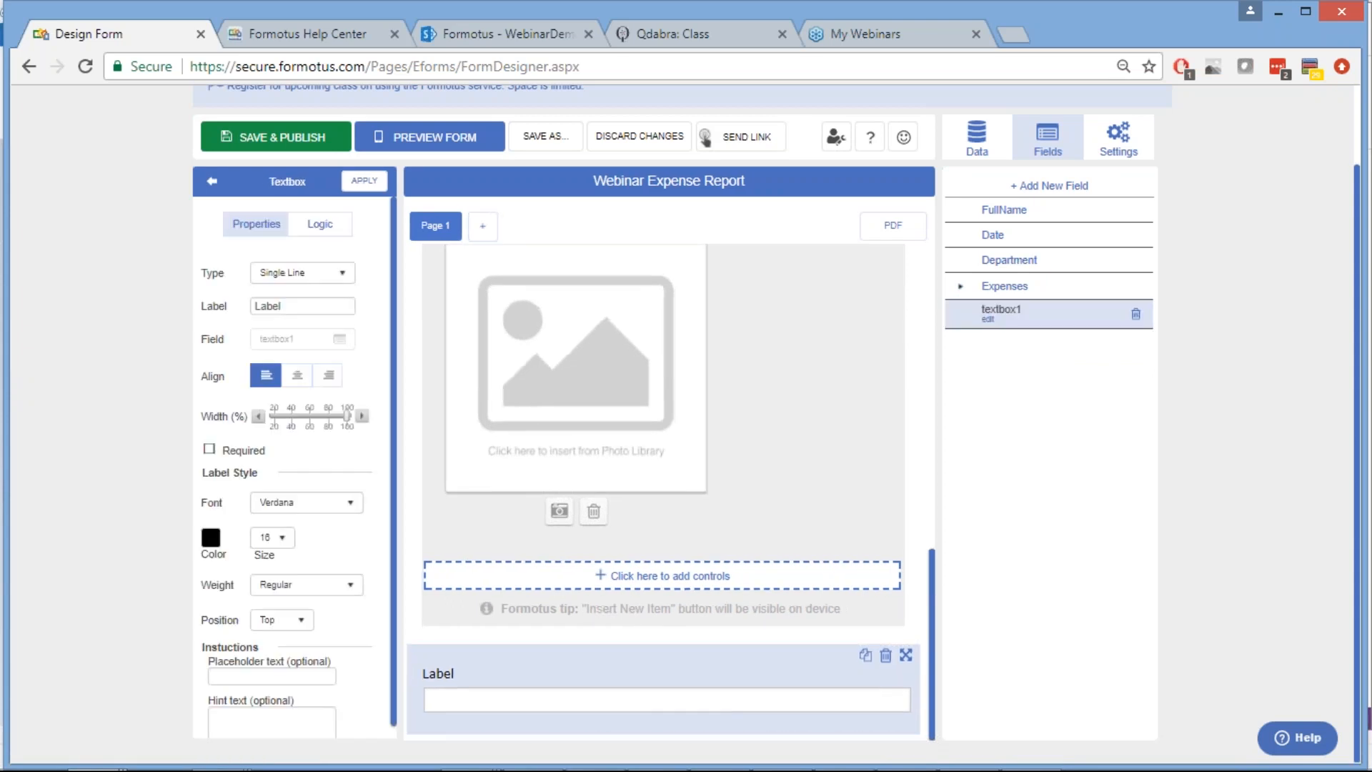
Set the new text box's label to 'Total Cost' and apply it
double_click(260, 306)
key(BackSpace)
text(Total Cost)
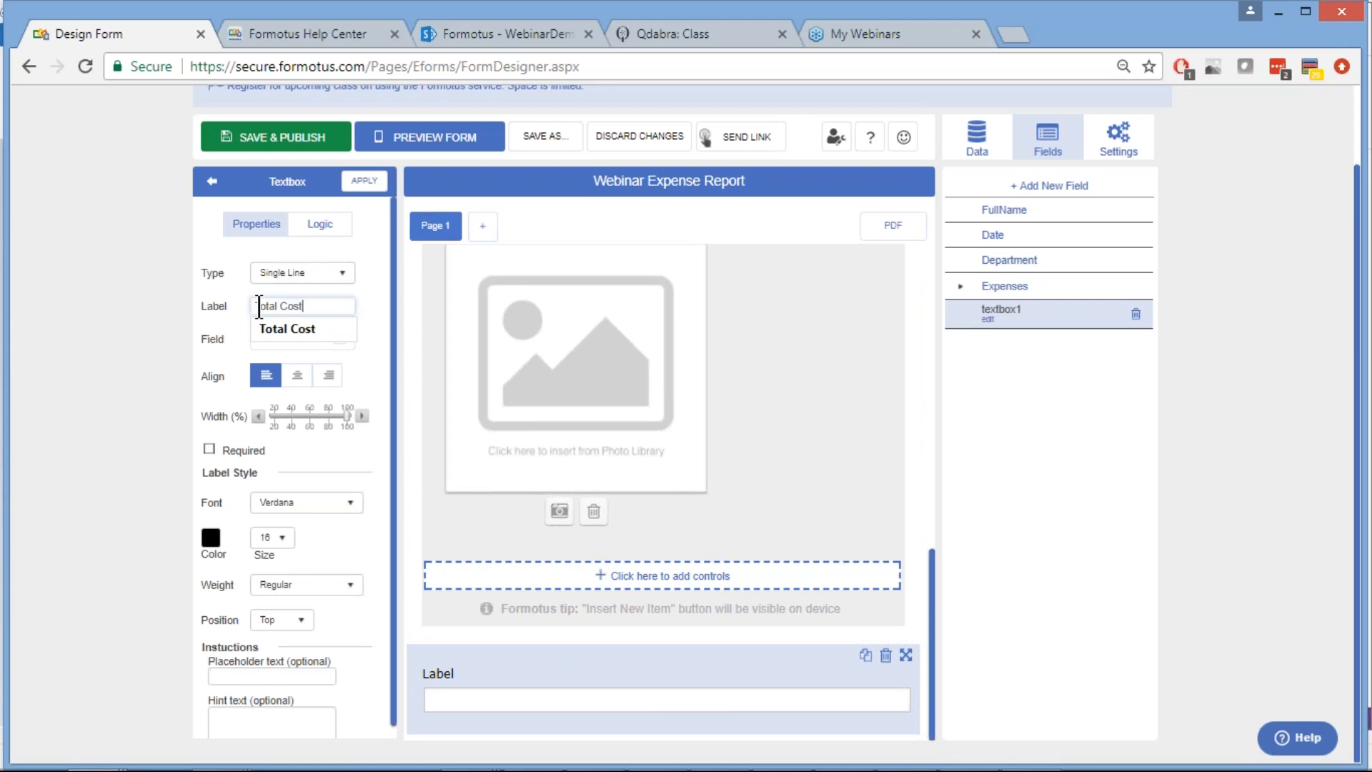
click(1027, 431)
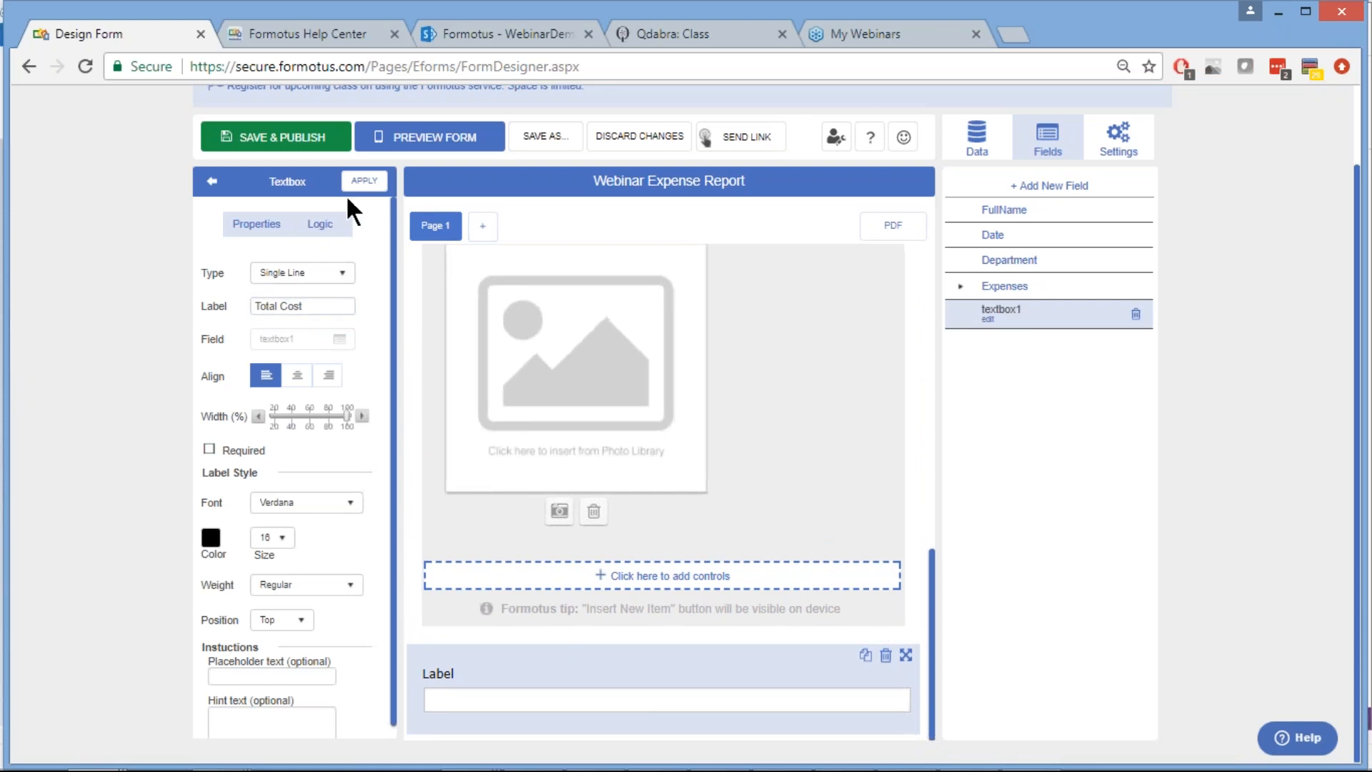
click(364, 189)
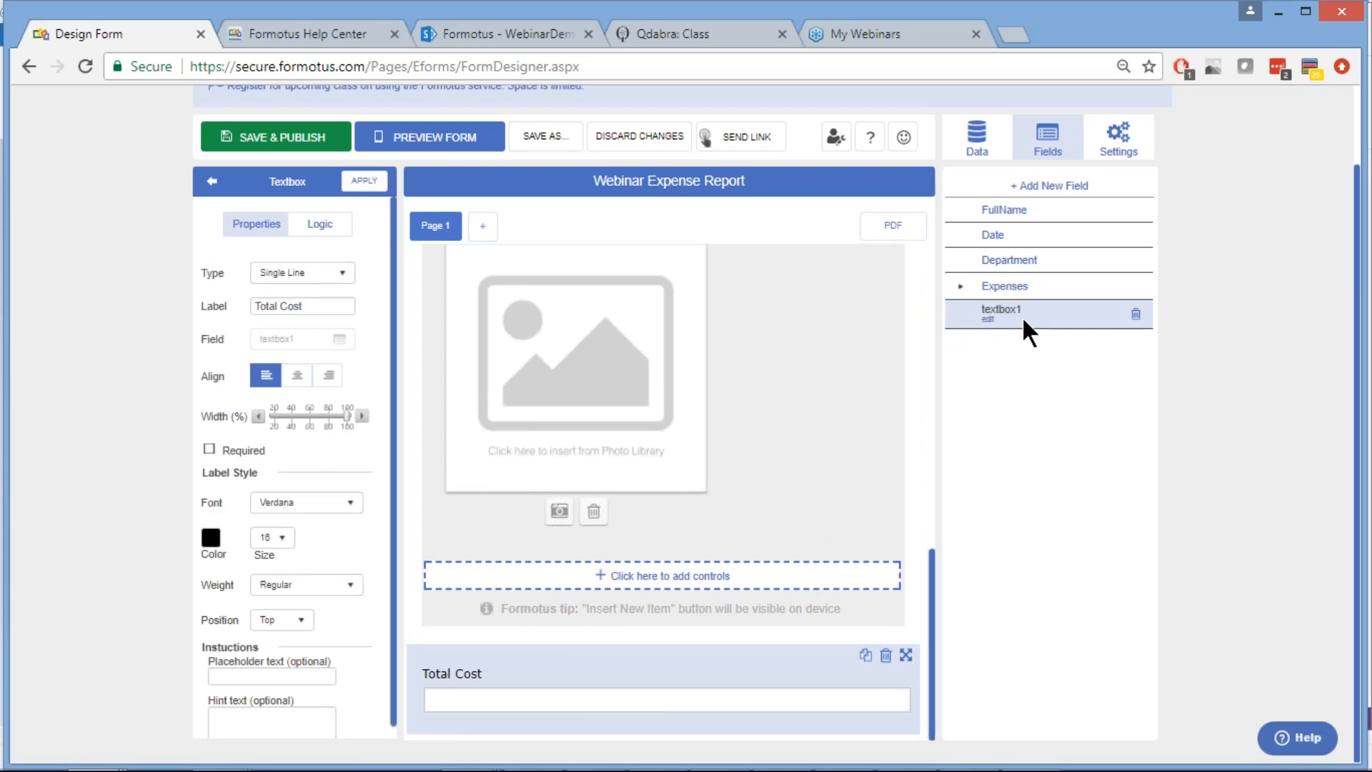
click(994, 315)
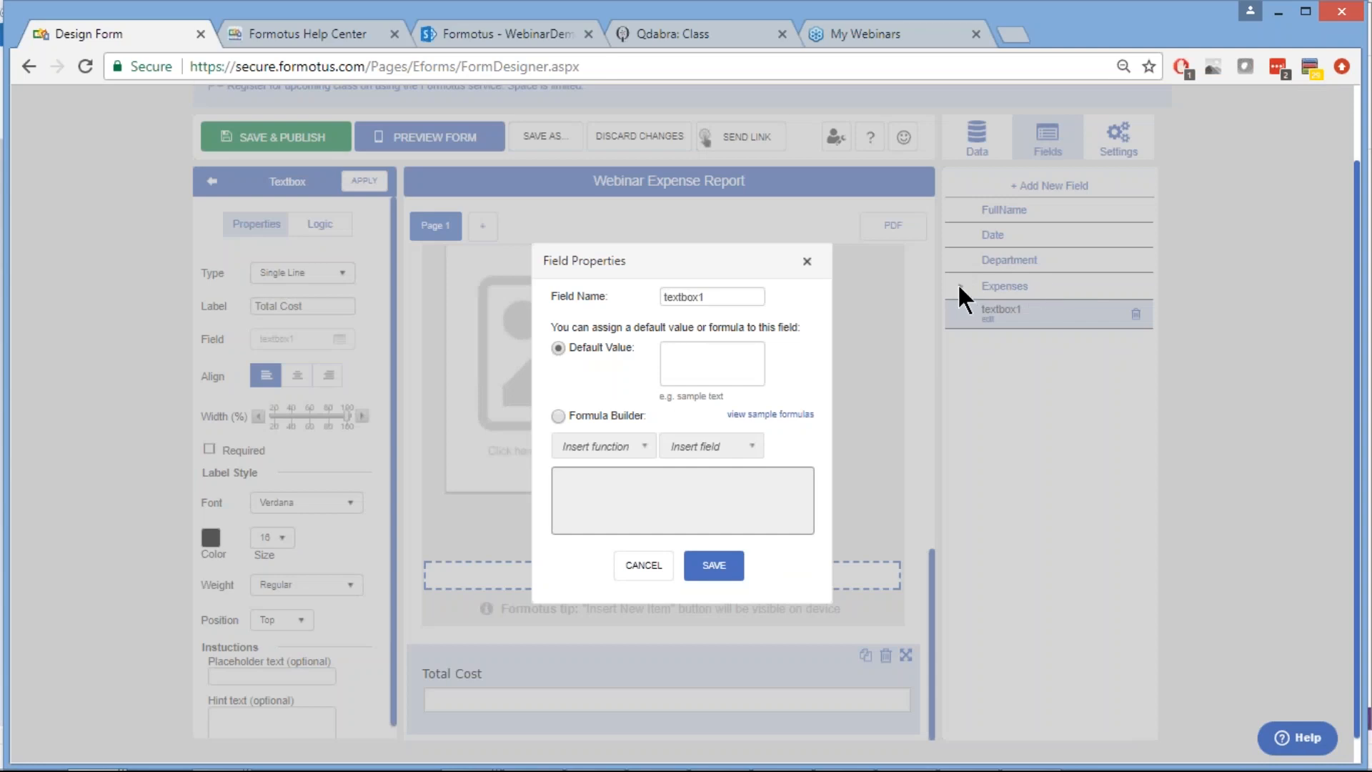
Rename field textbox1 to TotalCost and set its value source to Formula Builder
double_click(690, 297)
text(TotalCost)
click(558, 415)
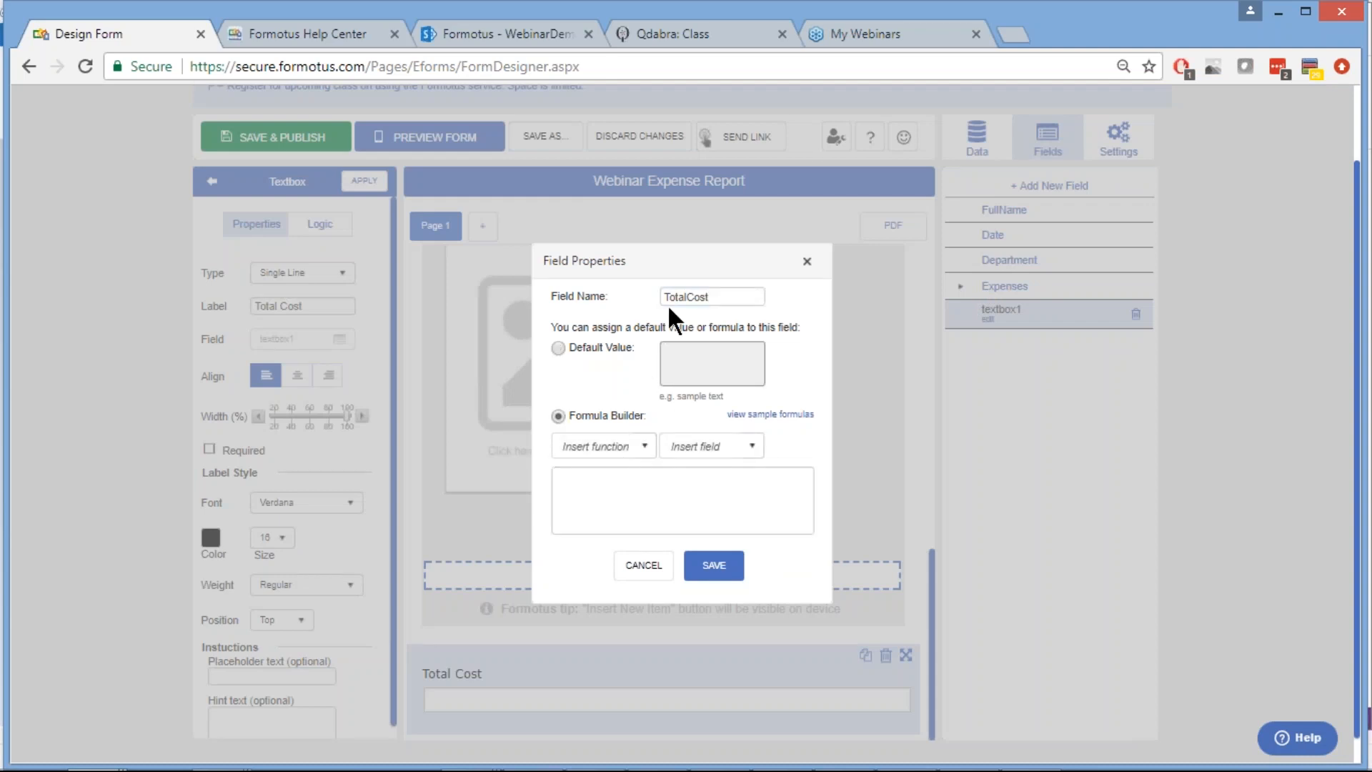
click(686, 296)
key(BackSpace)
Copy the sum formula from line 1 in Notepad++, then return to Formotus
mouse_move(629, 769)
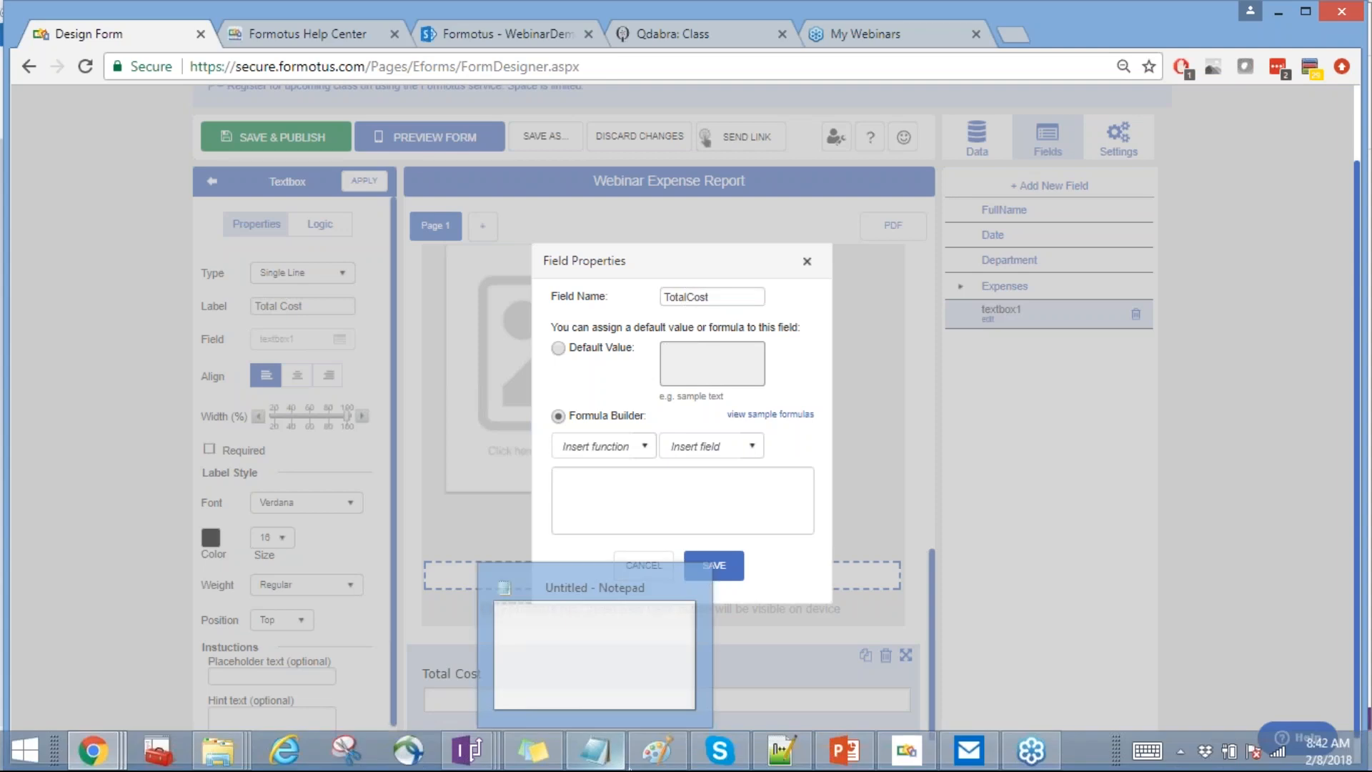
click(777, 759)
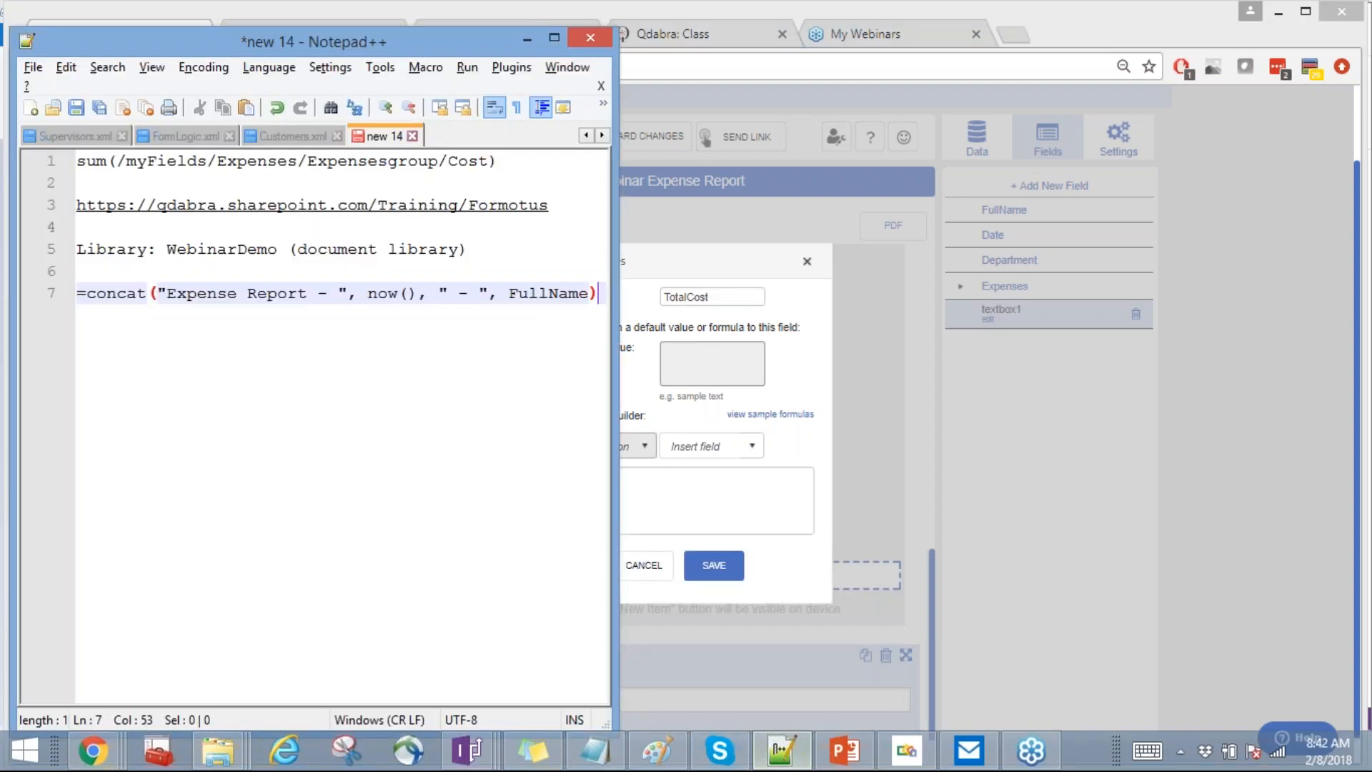
drag(509, 162, 77, 161)
key(ctrl+c)
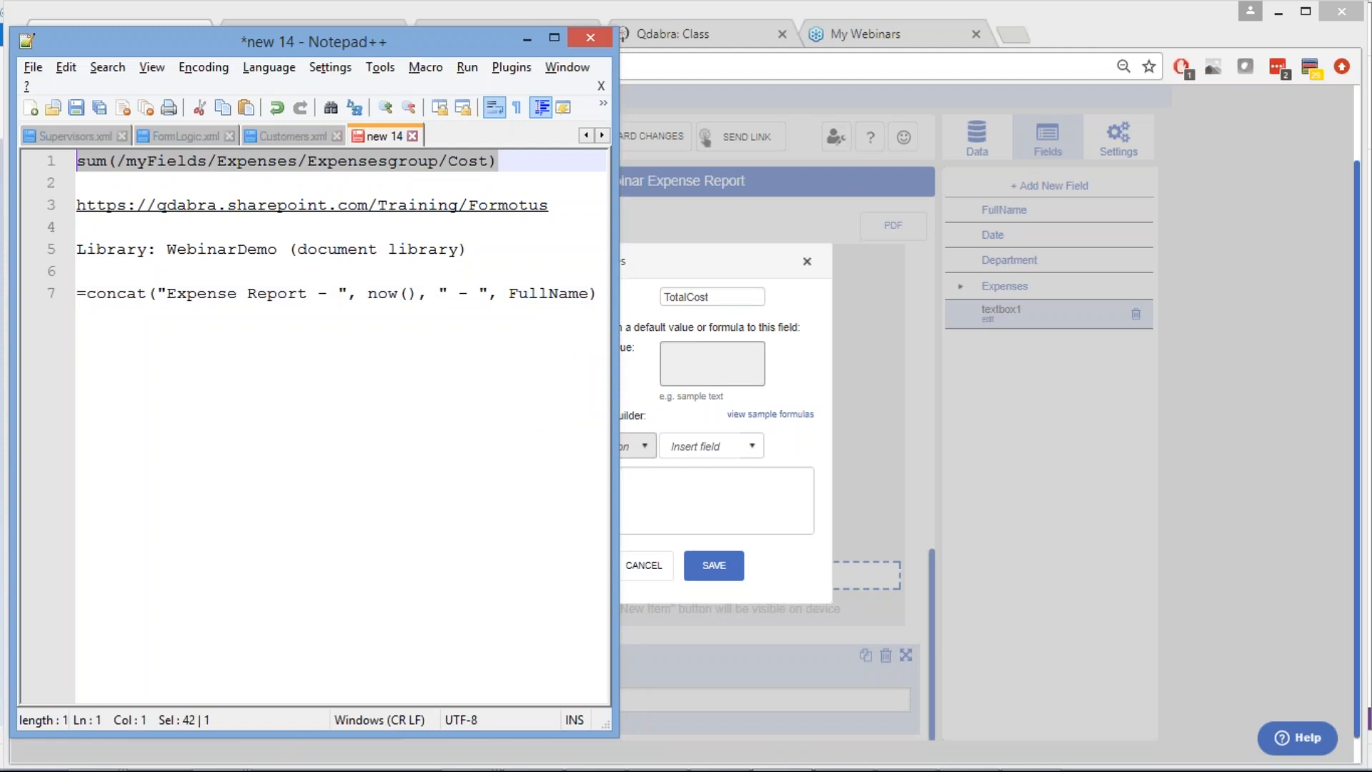
click(524, 37)
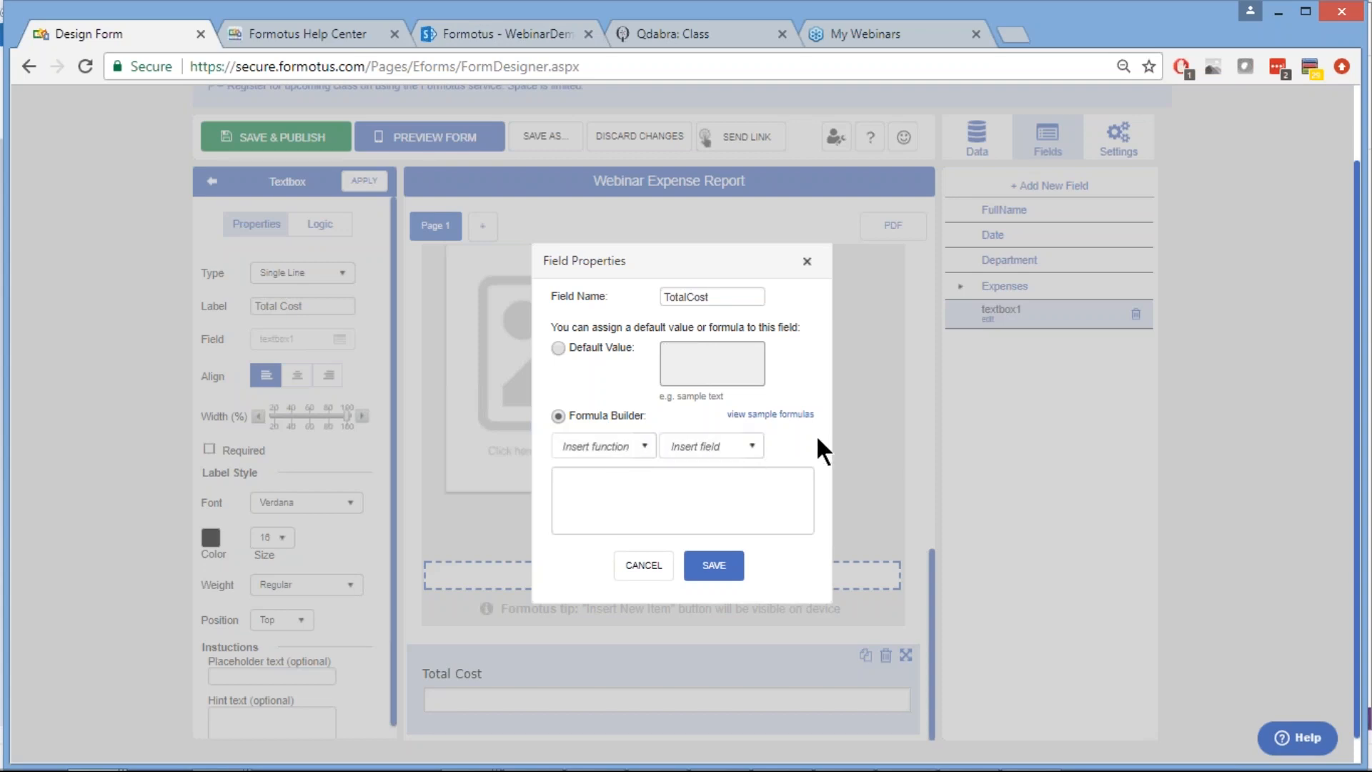
Paste sum(/myFields/Expenses/Expensesgroup/Cost) as the TotalCost formula and save
click(676, 478)
key(ctrl+v)
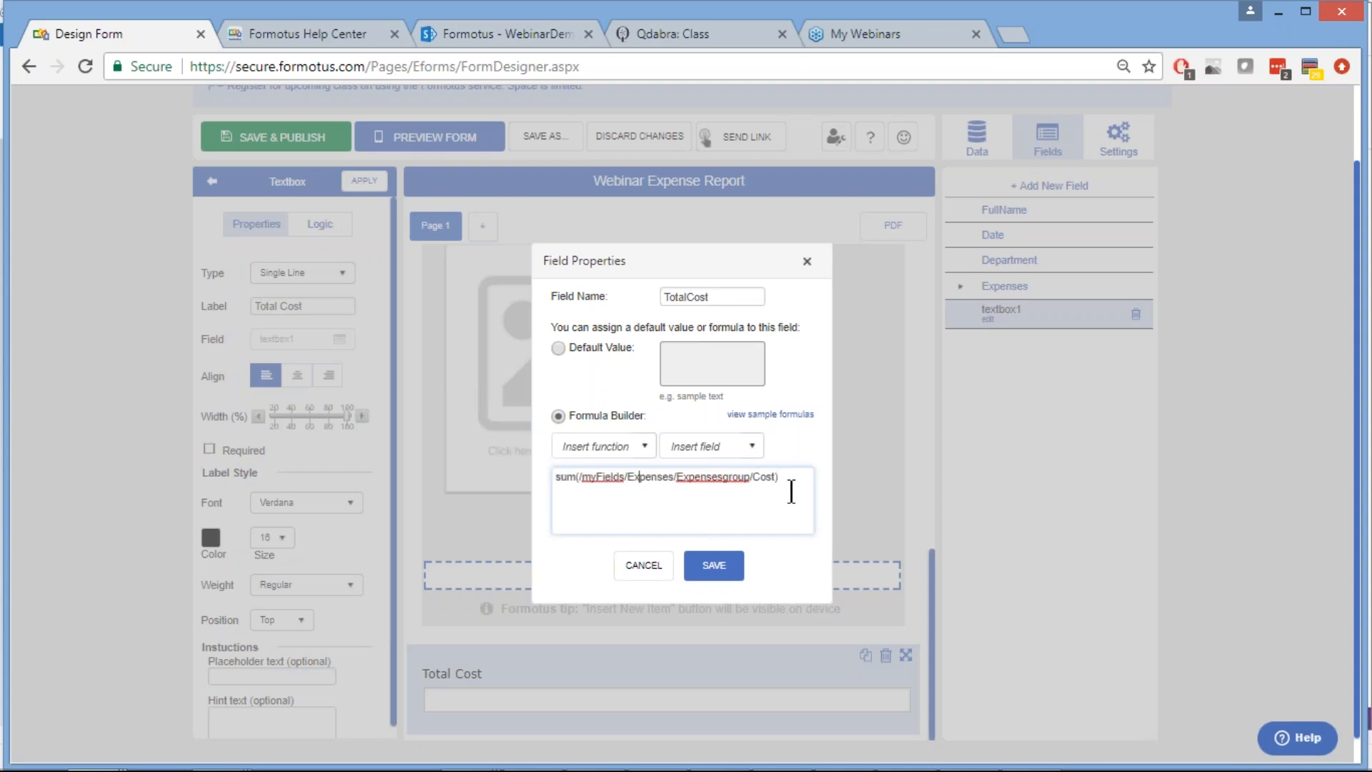
click(640, 477)
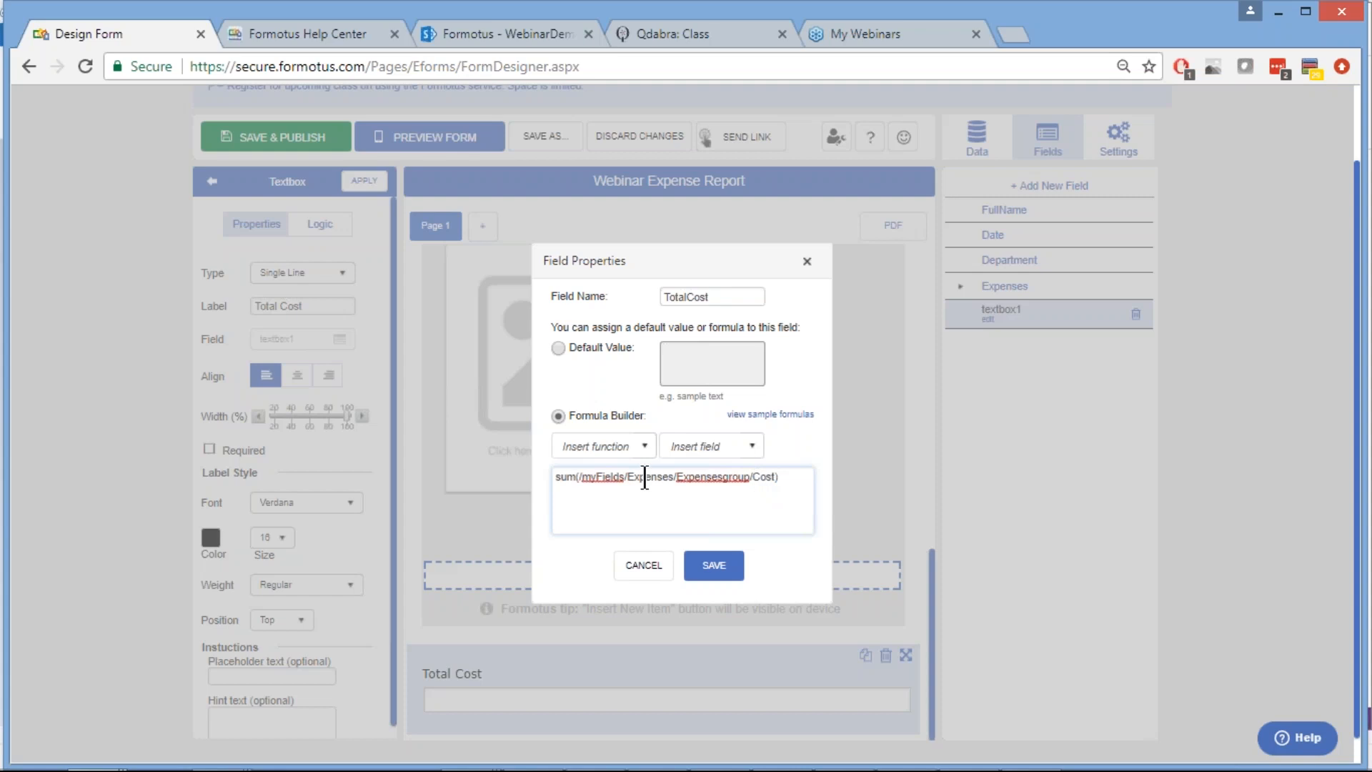
click(715, 575)
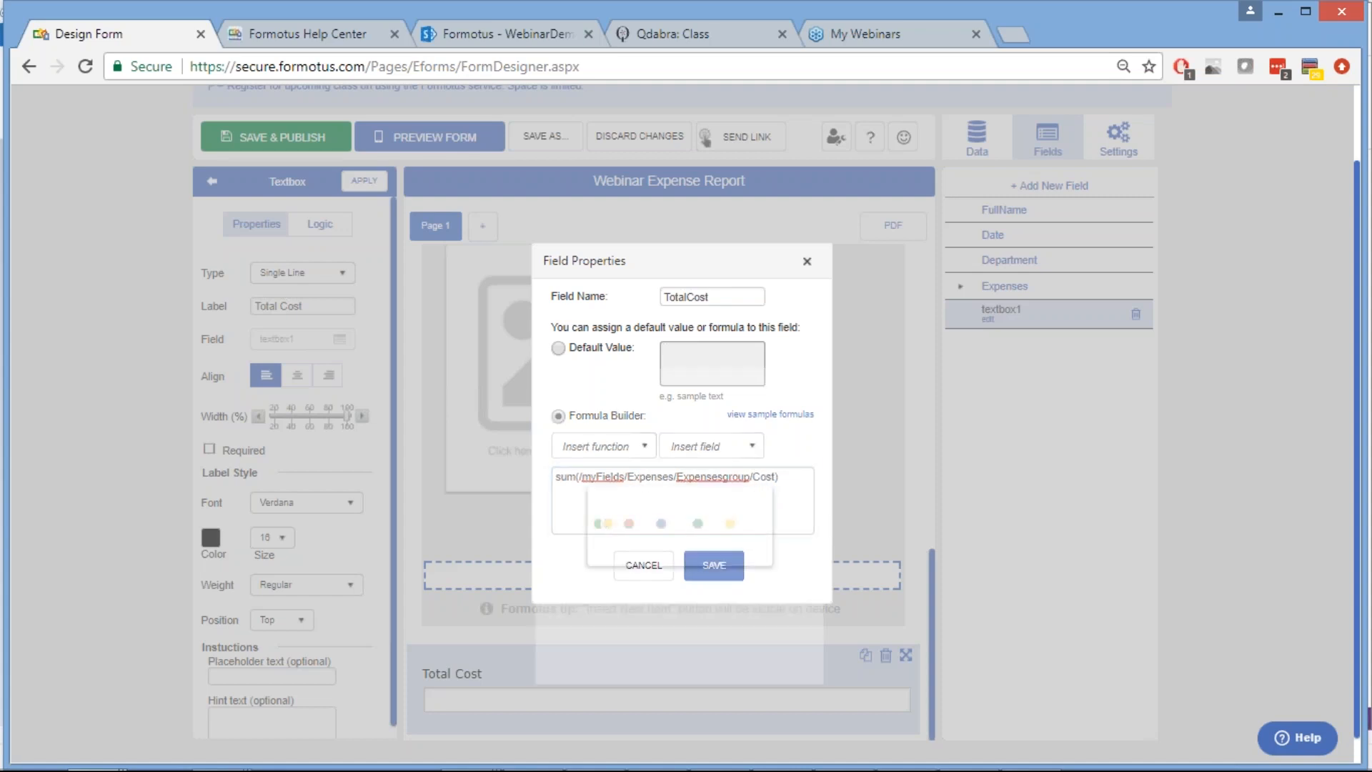
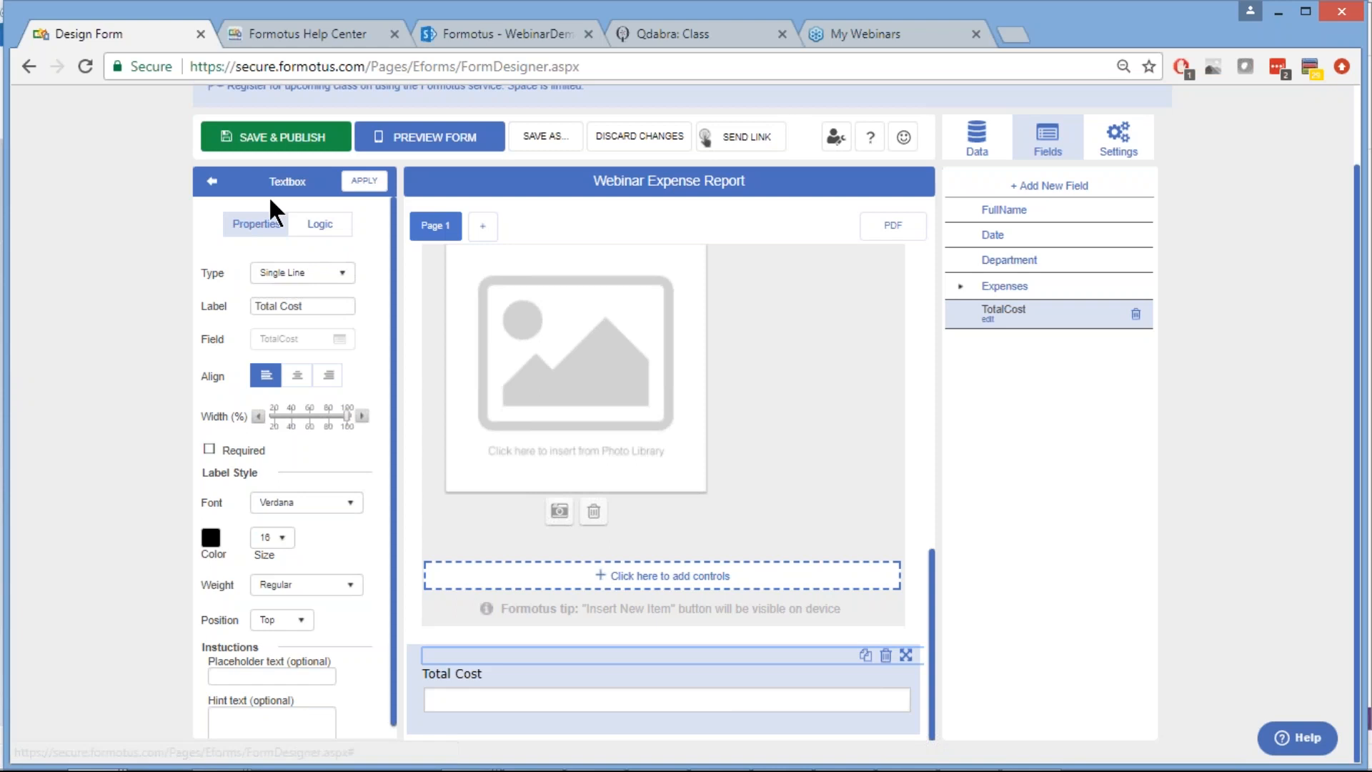
Create a new rule on the Total Cost box named 'Disable if not blank'
click(321, 227)
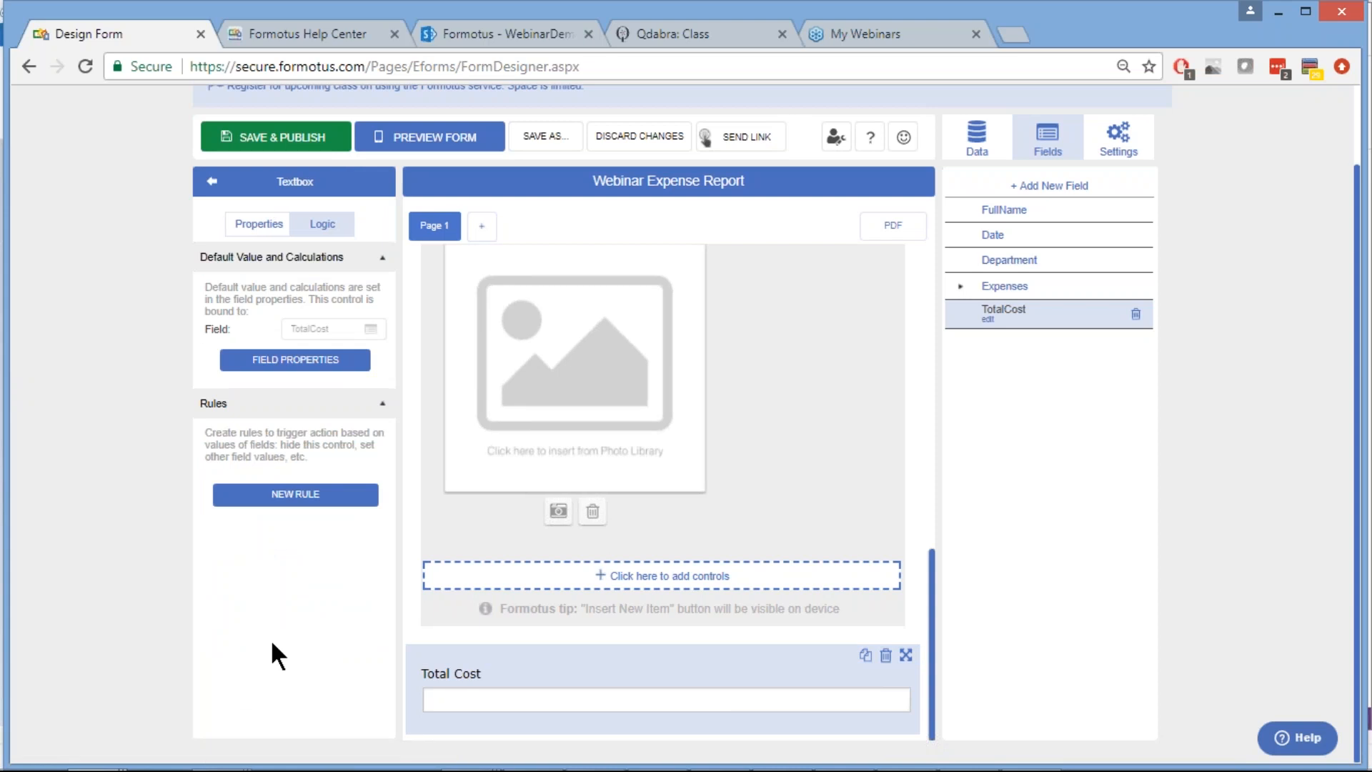
click(293, 494)
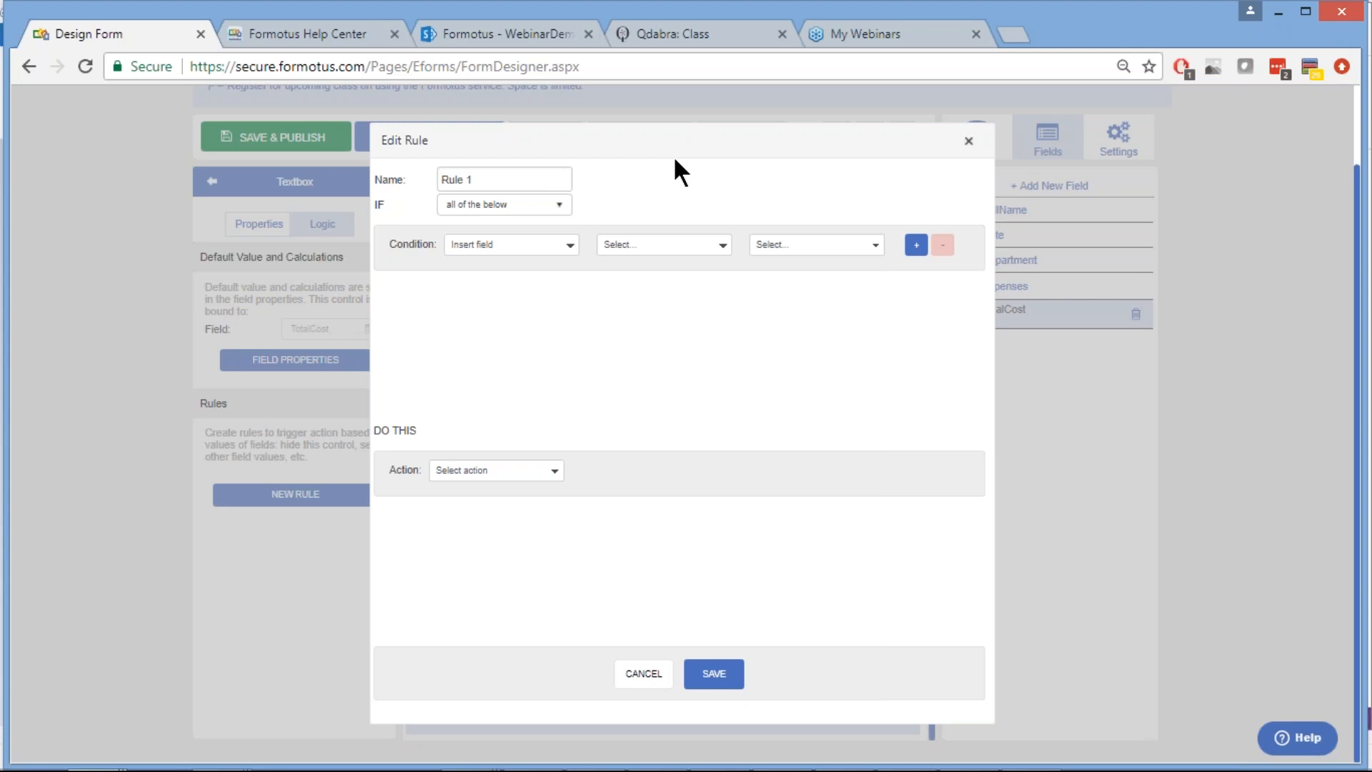
click(519, 178)
key(ctrl+a)
text(Disable if not blank)
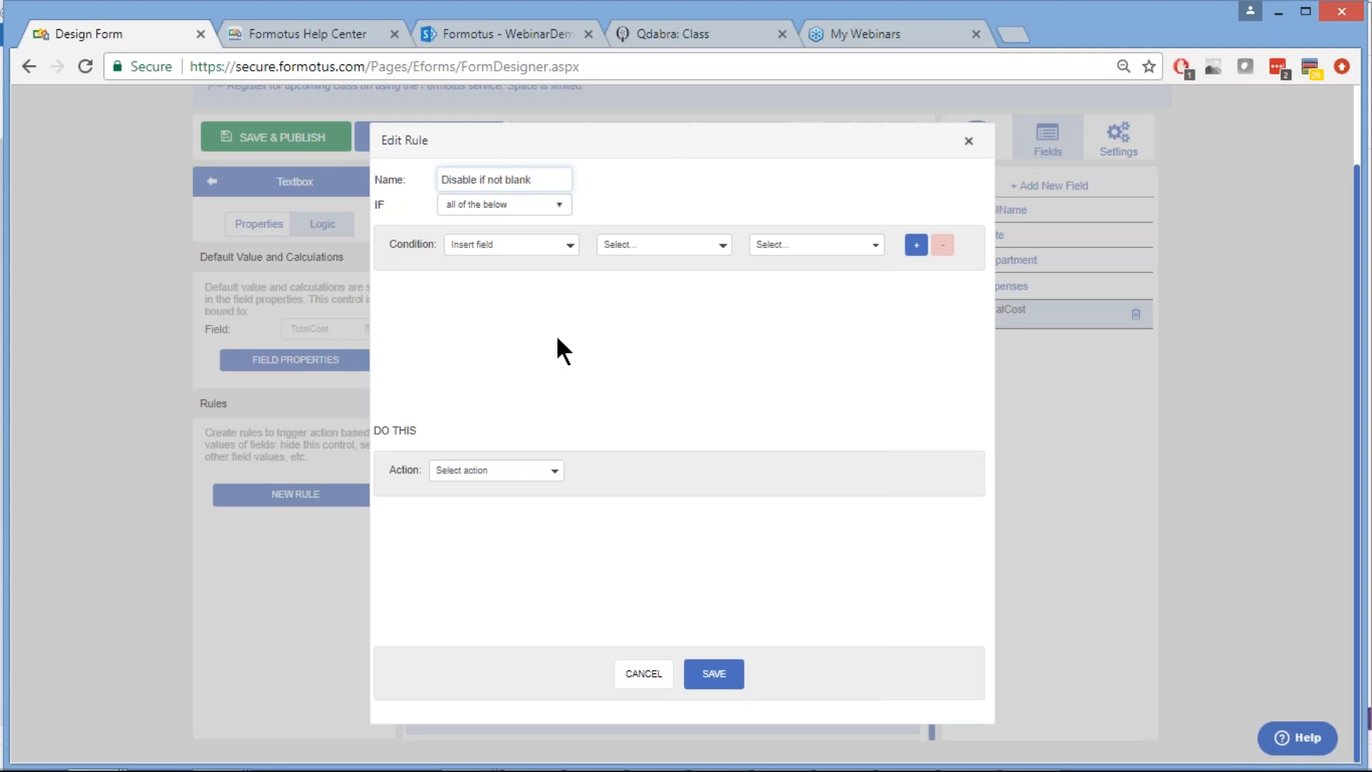
click(594, 332)
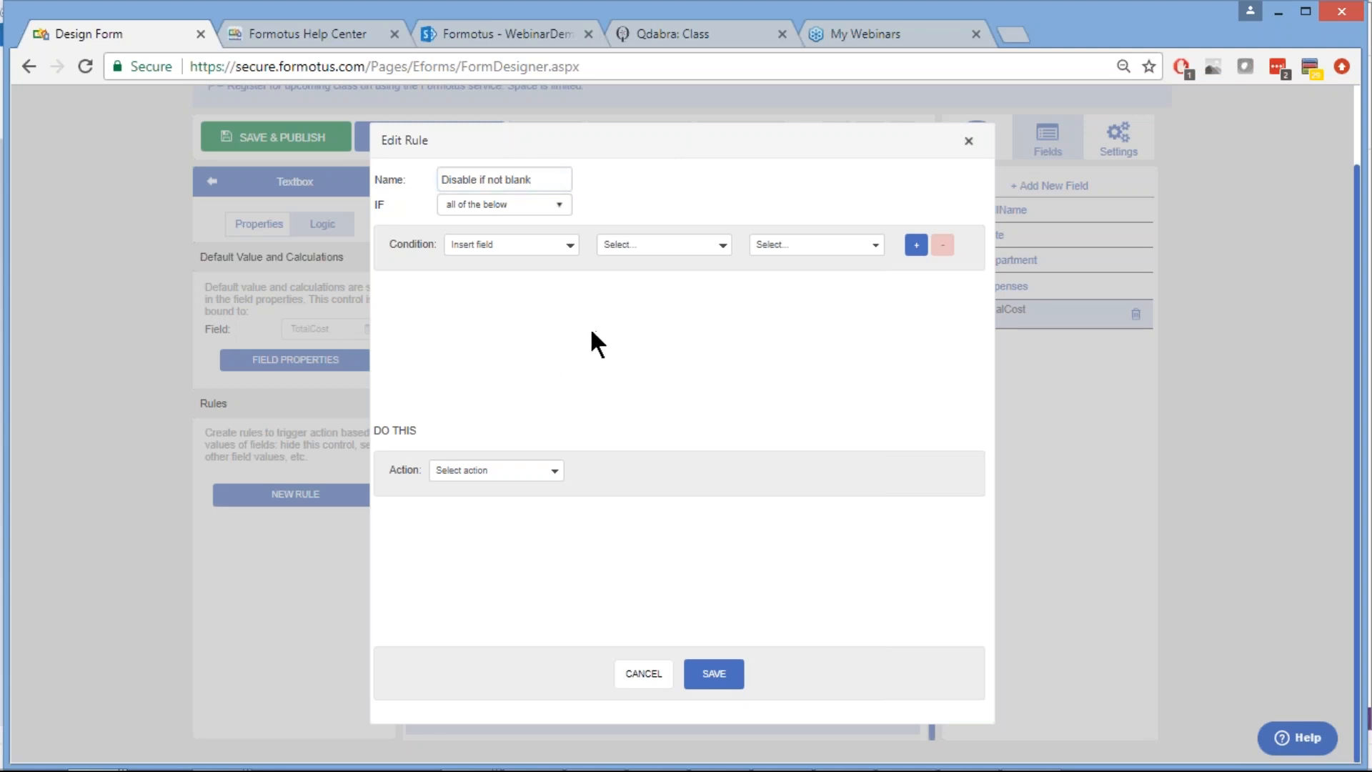
Set the rule condition to TotalCost is not blank with action Disable this control, and save
click(501, 245)
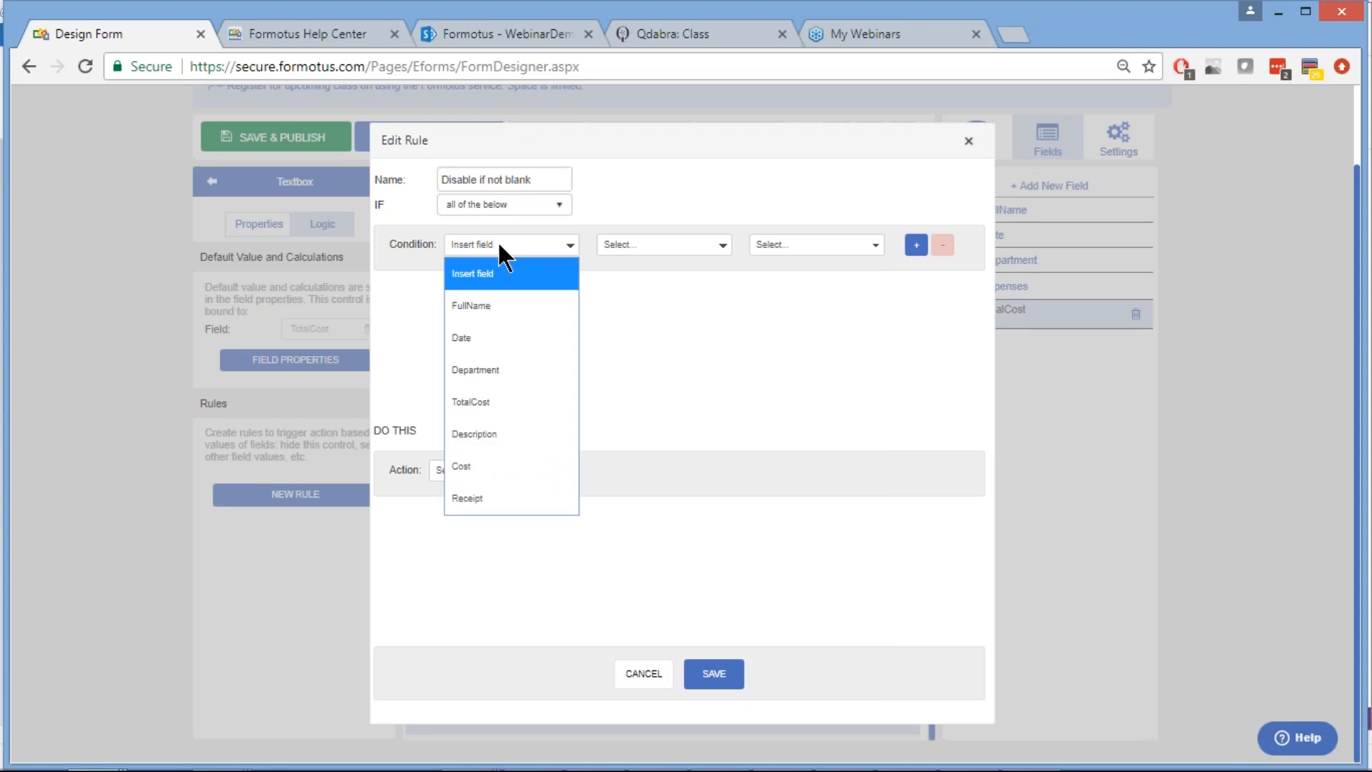
click(504, 402)
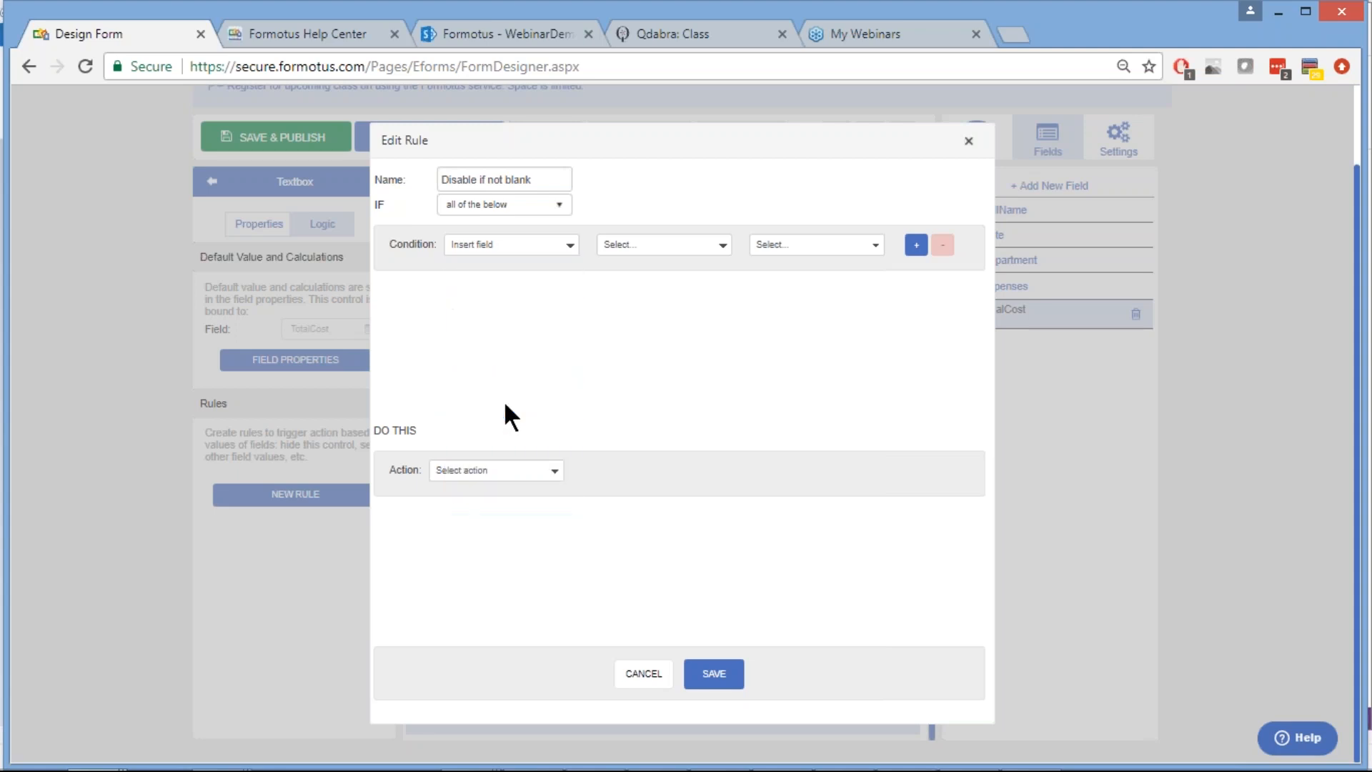
click(659, 244)
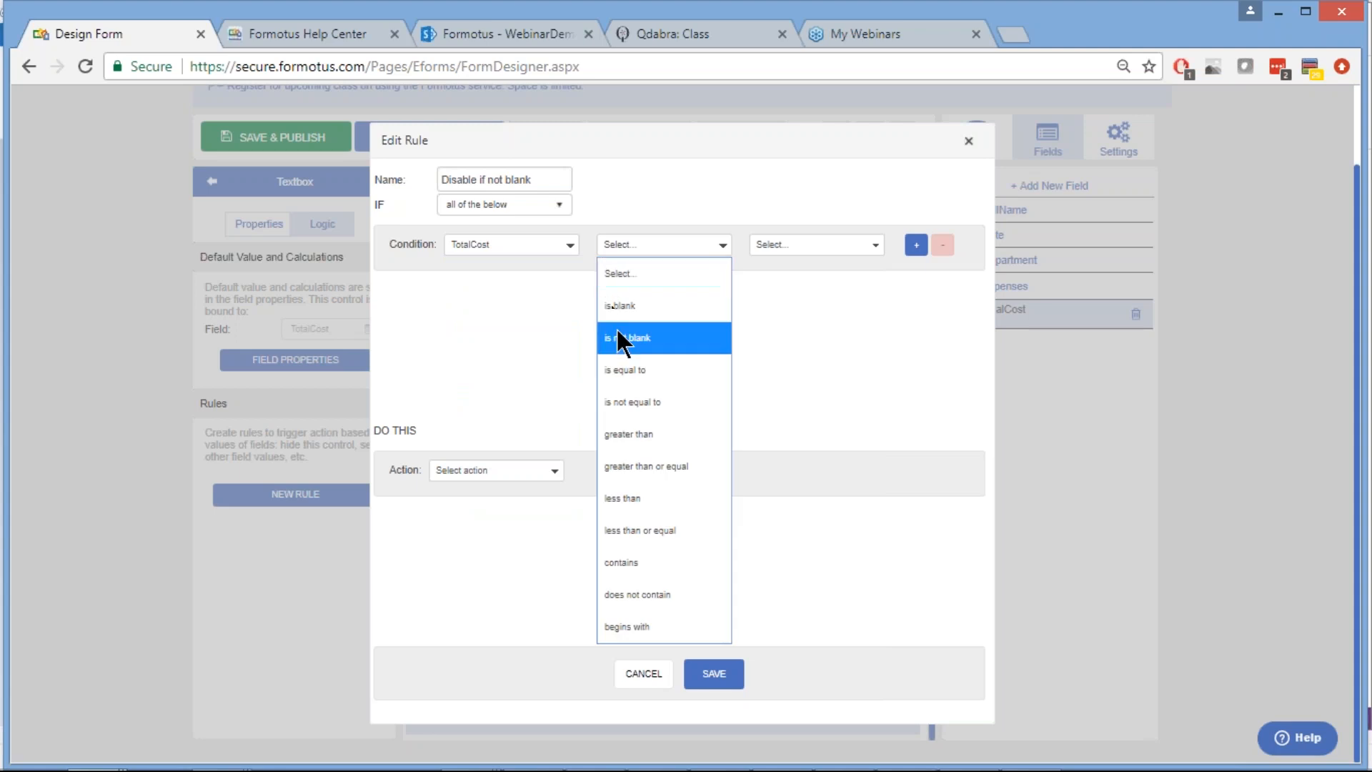
click(644, 340)
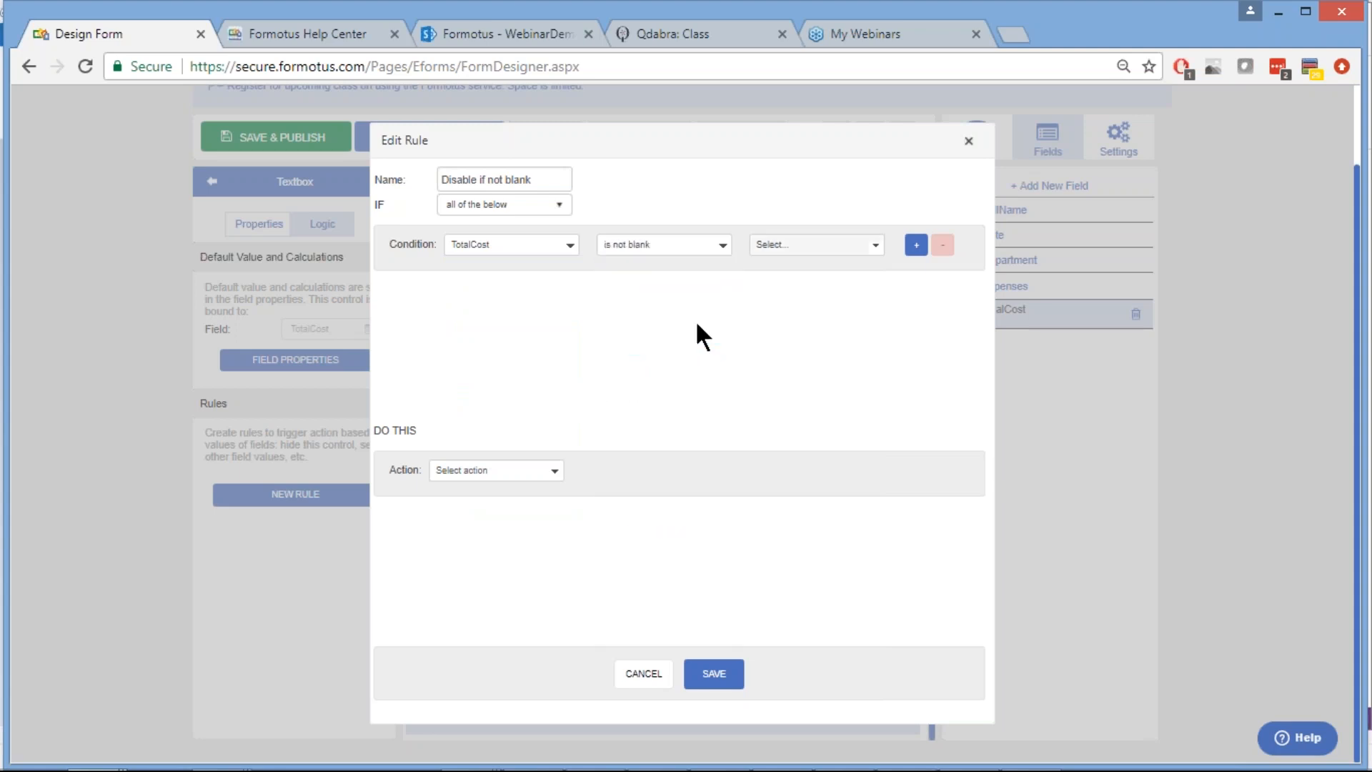
click(487, 468)
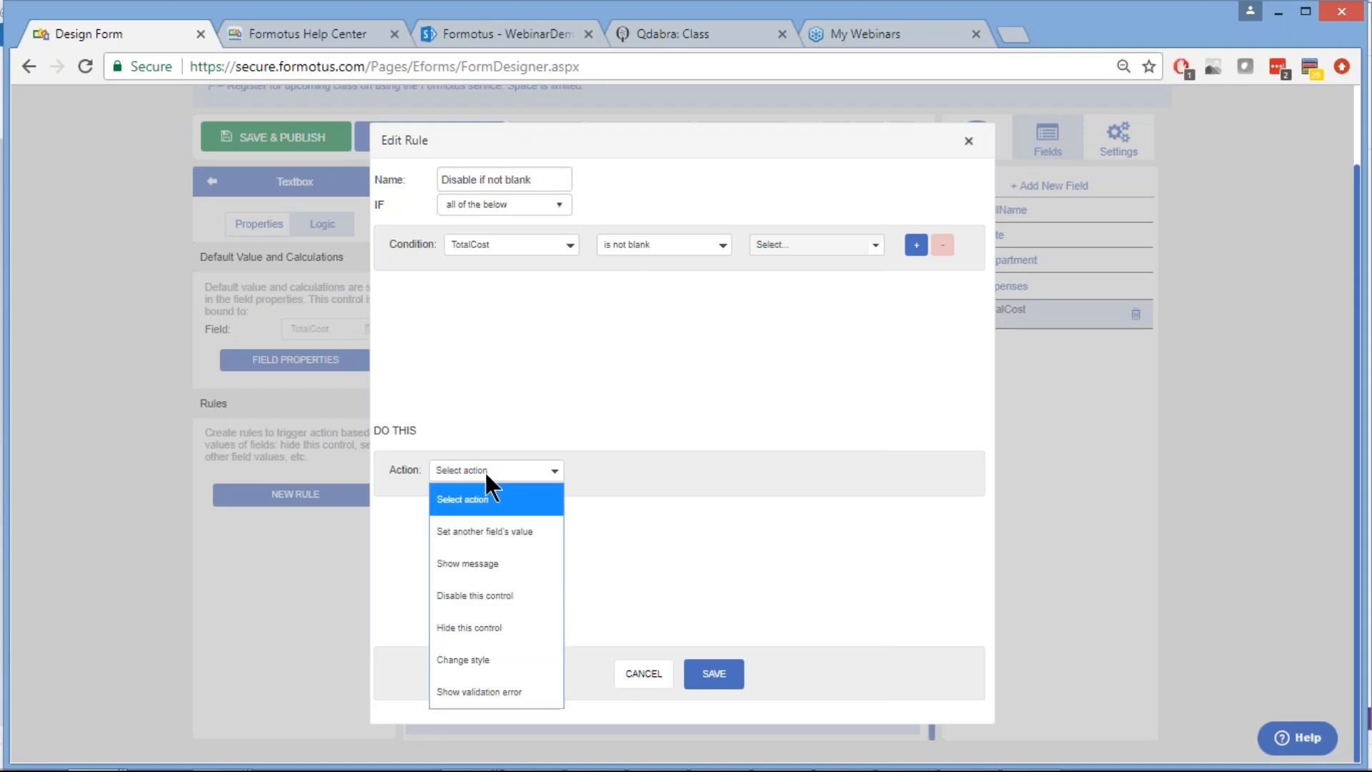
click(484, 604)
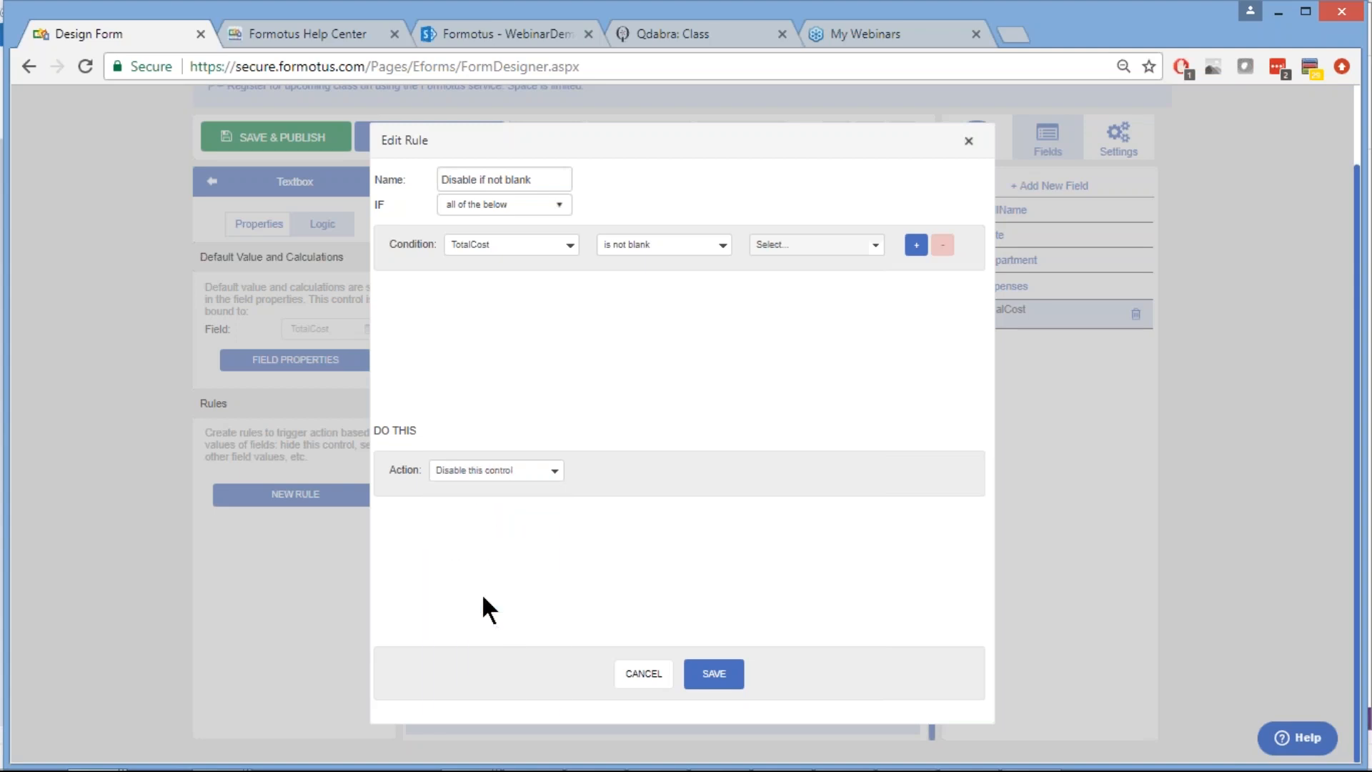
click(715, 684)
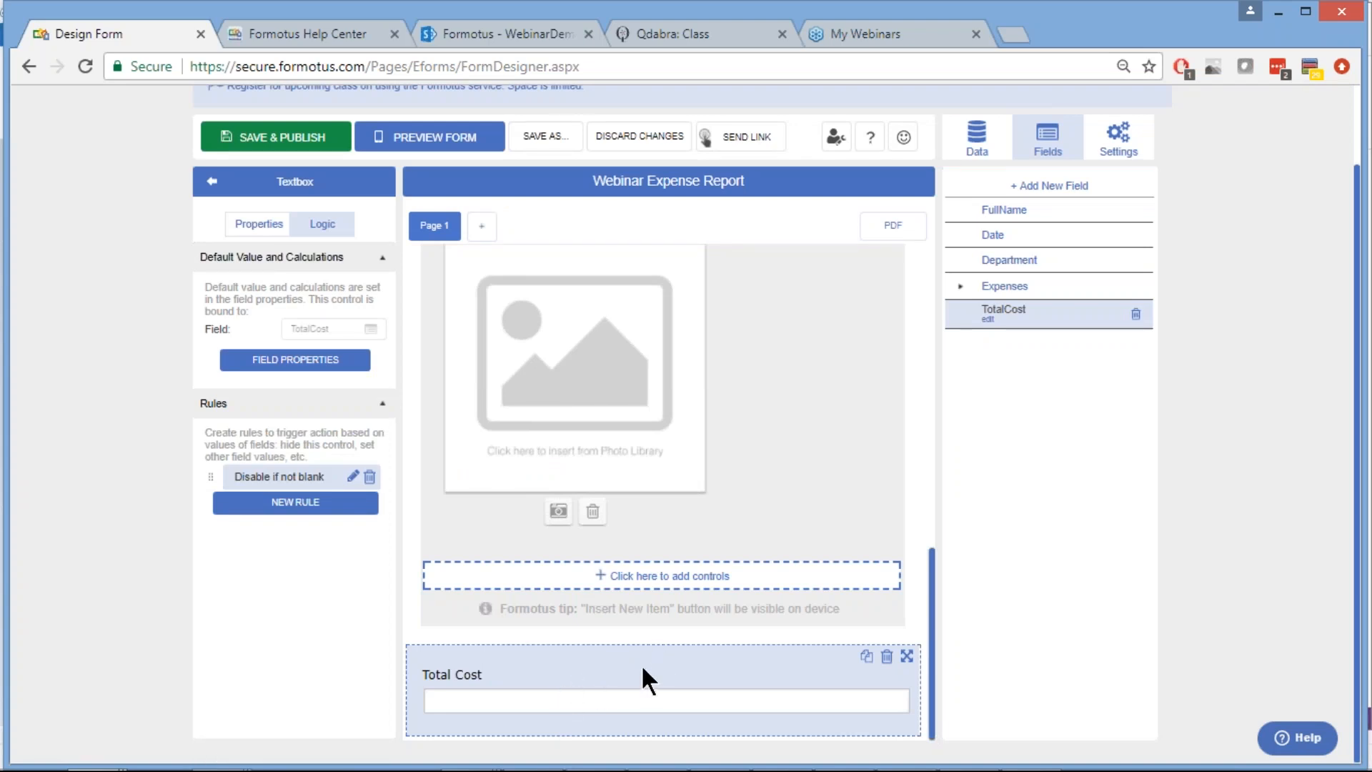
Return to the Controls palette and show the Data panel listing the Departments Excel source
click(212, 183)
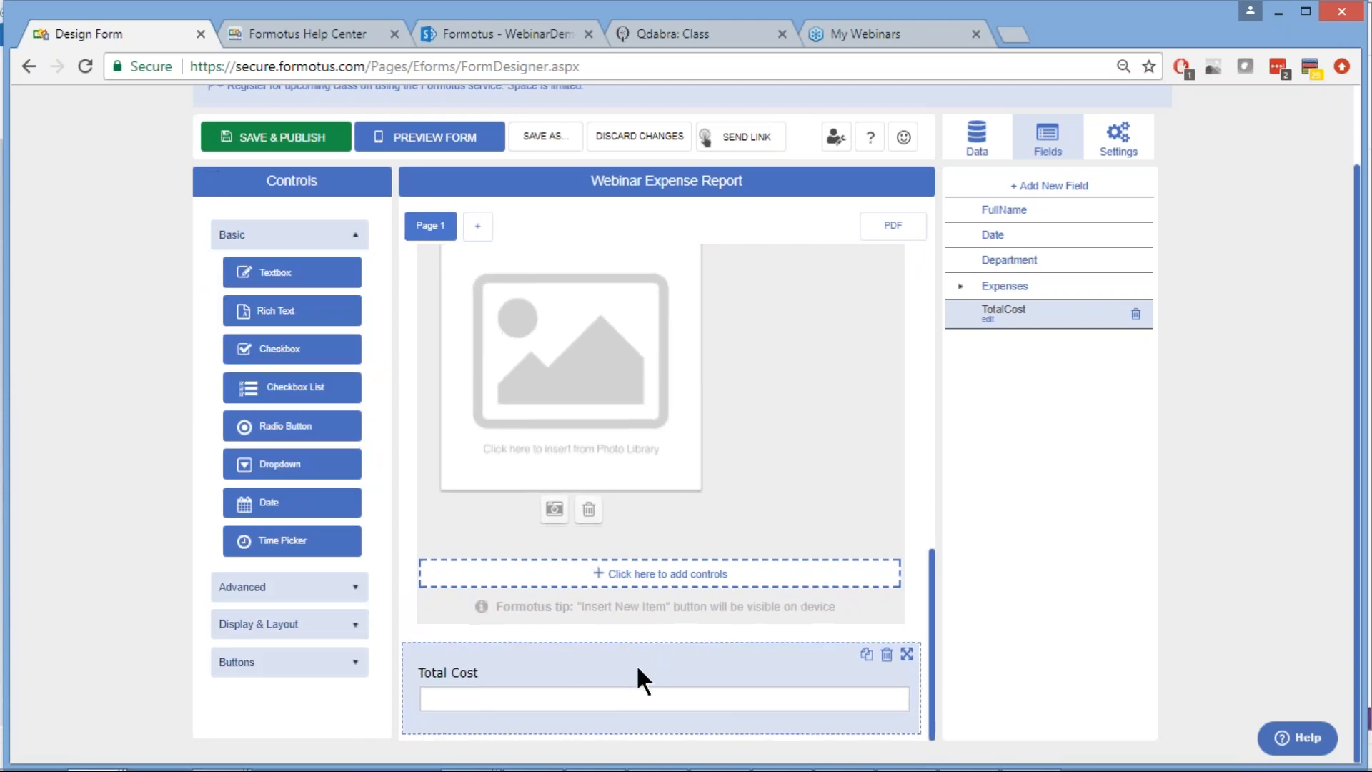
scroll(684, 367, up, 10)
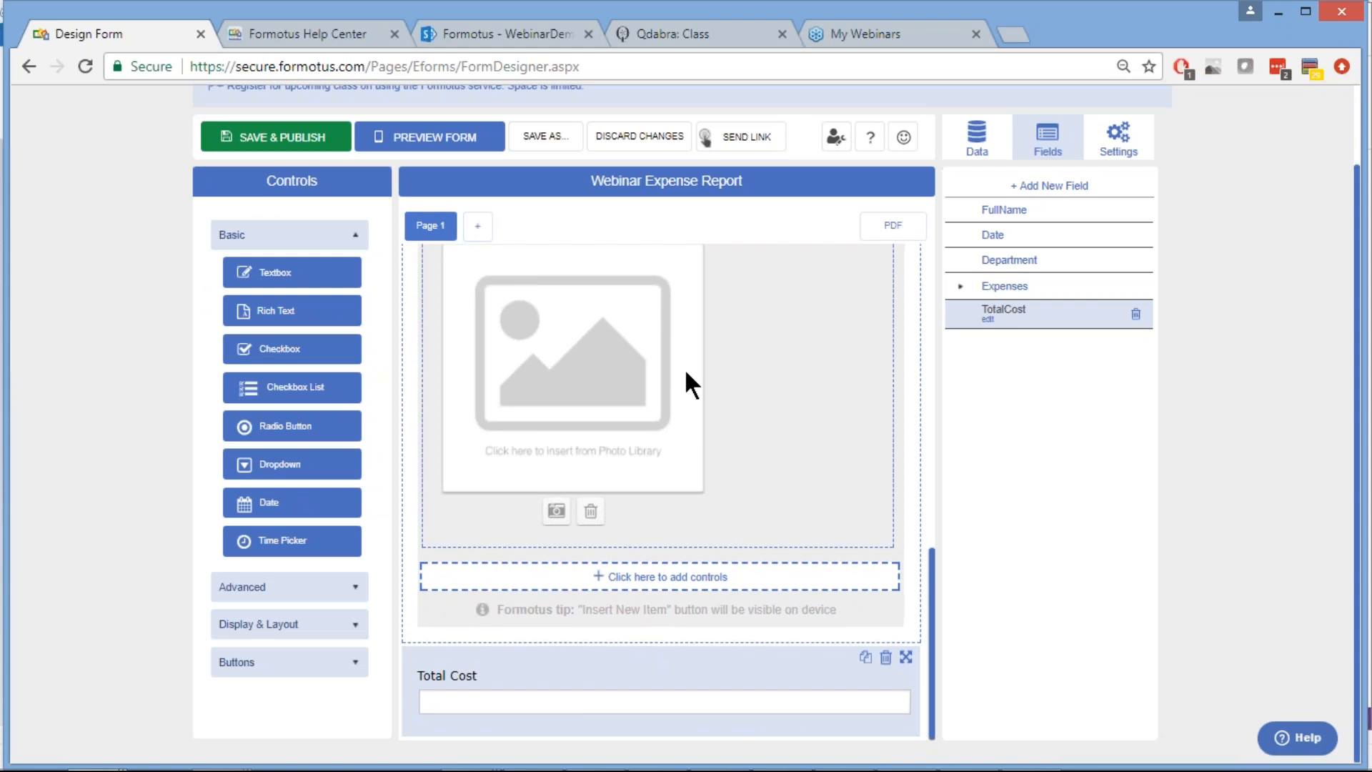
scroll(684, 367, down, 10)
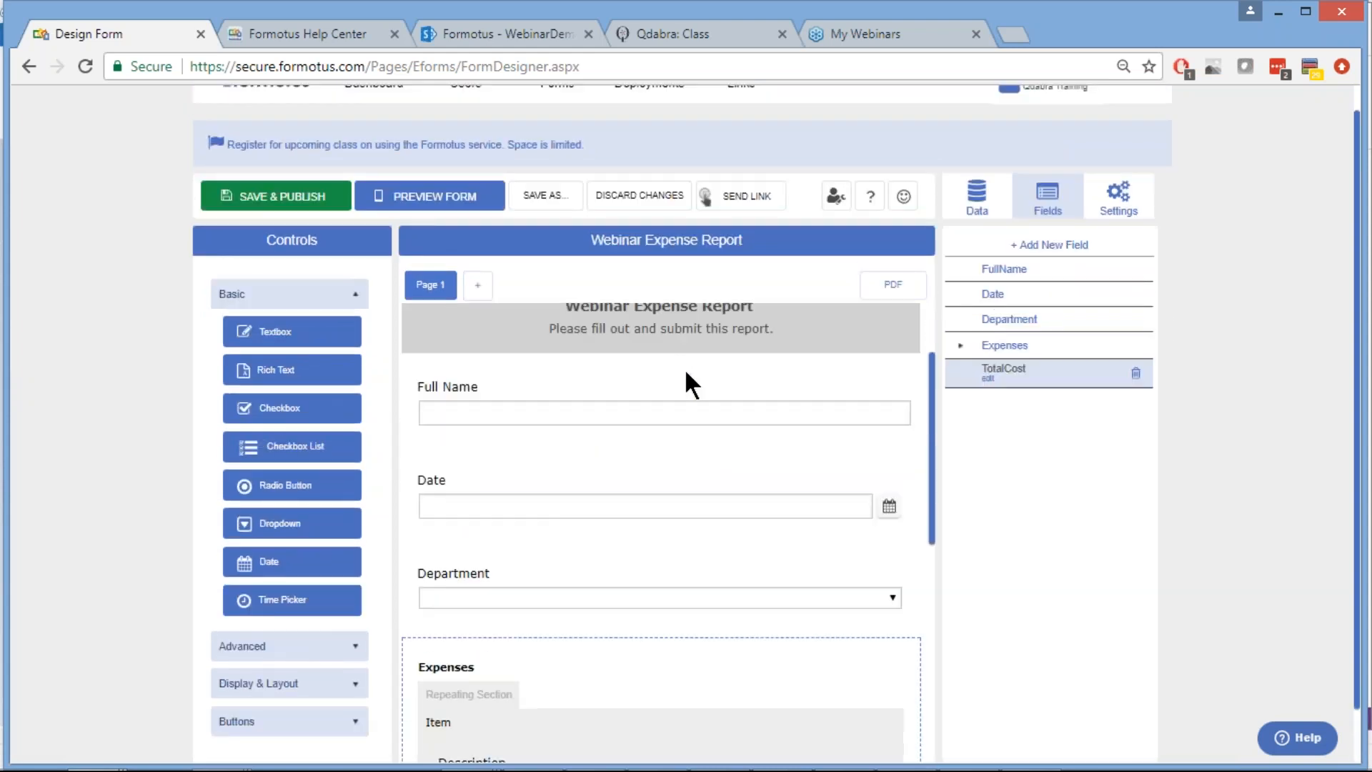
scroll(684, 367, down, 1)
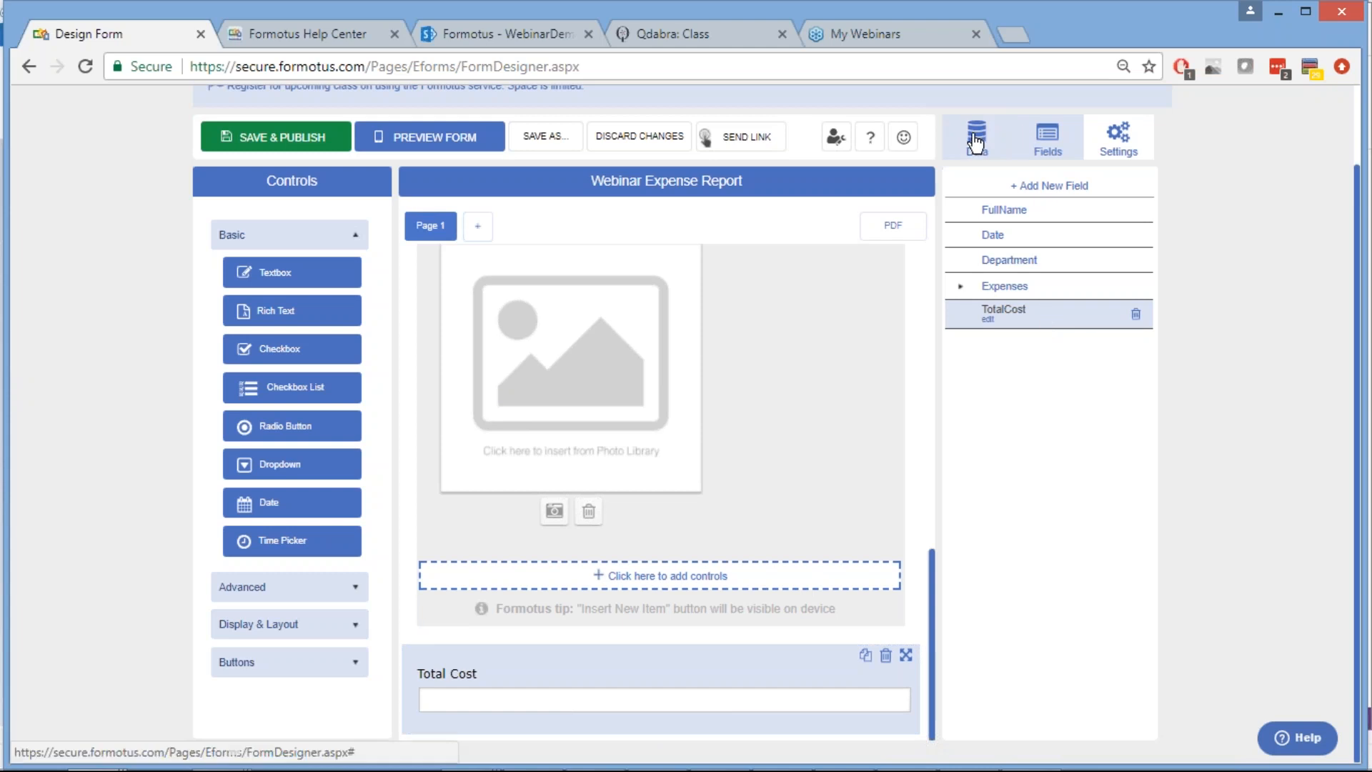
click(975, 139)
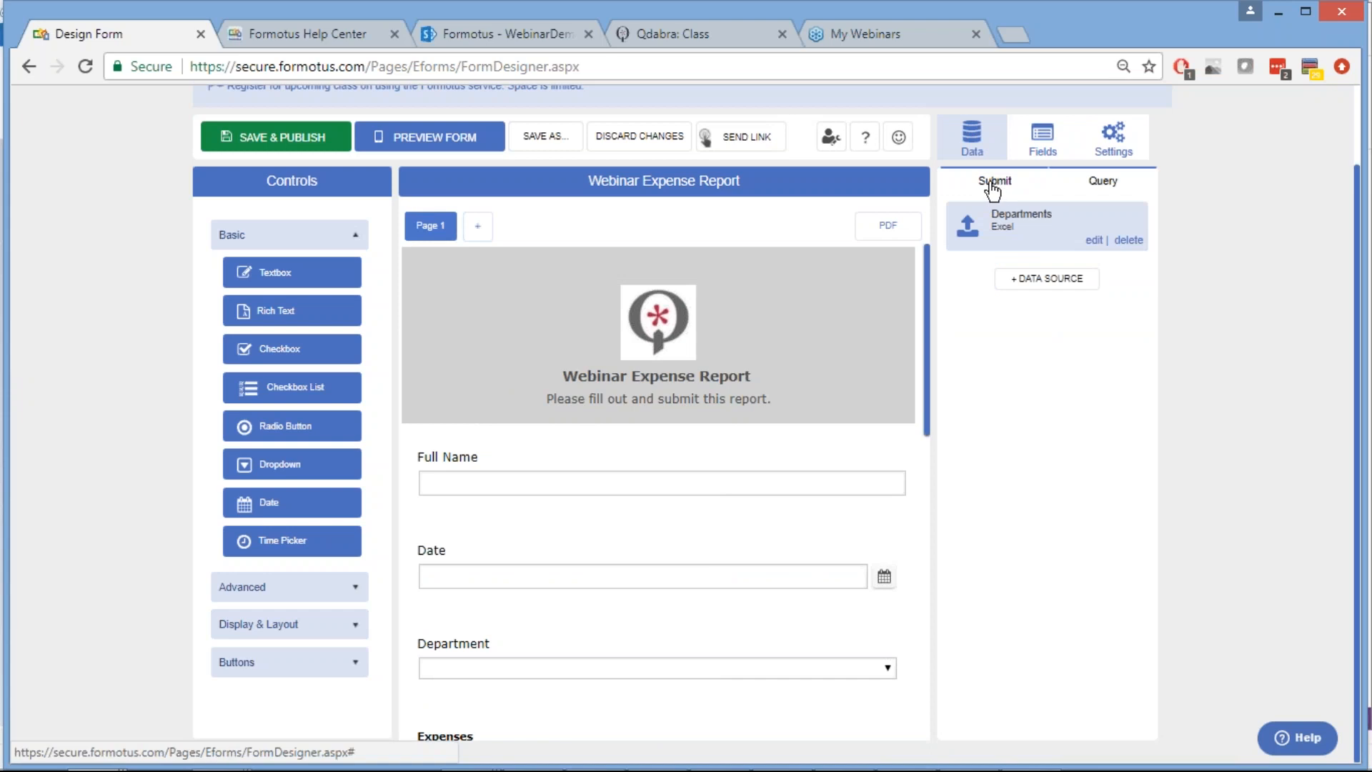
On the Submit tab, add a data destination of type SharePoint library and continue
click(993, 183)
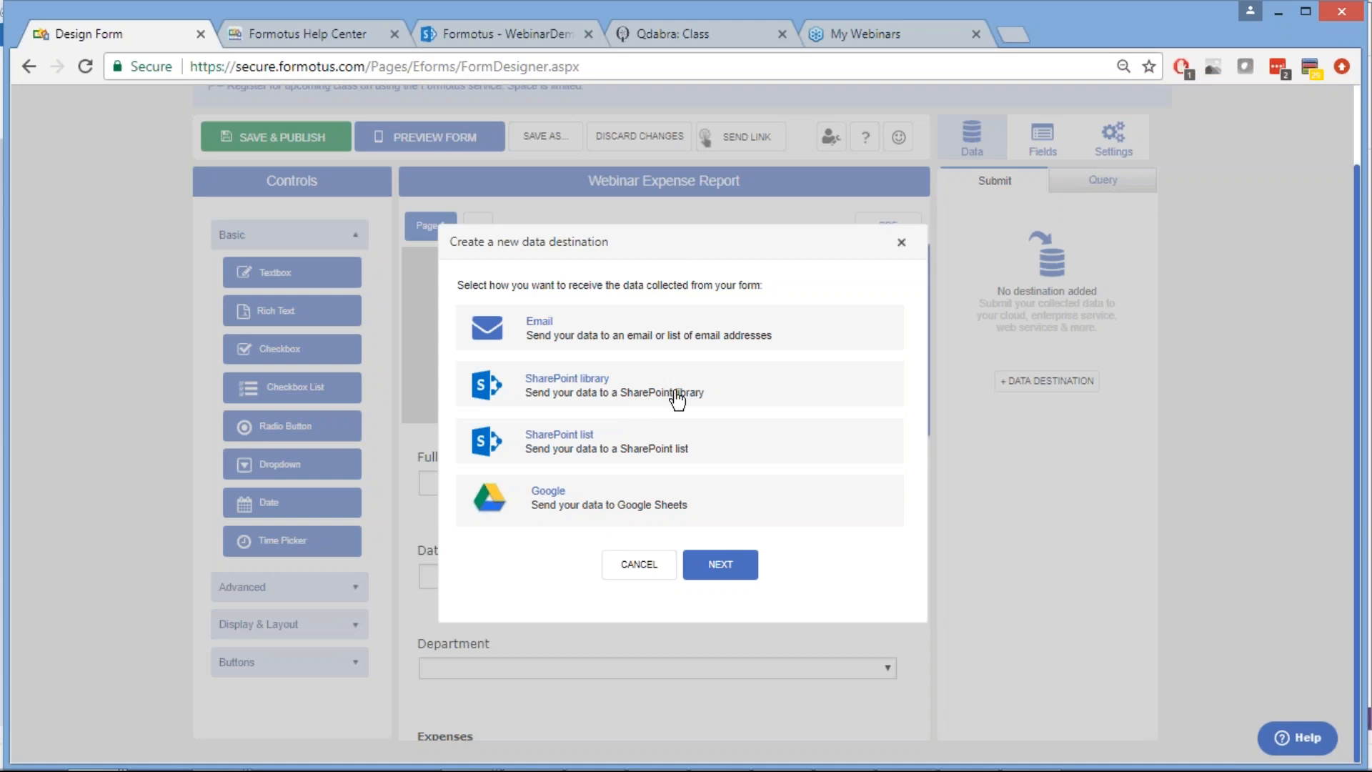
click(752, 390)
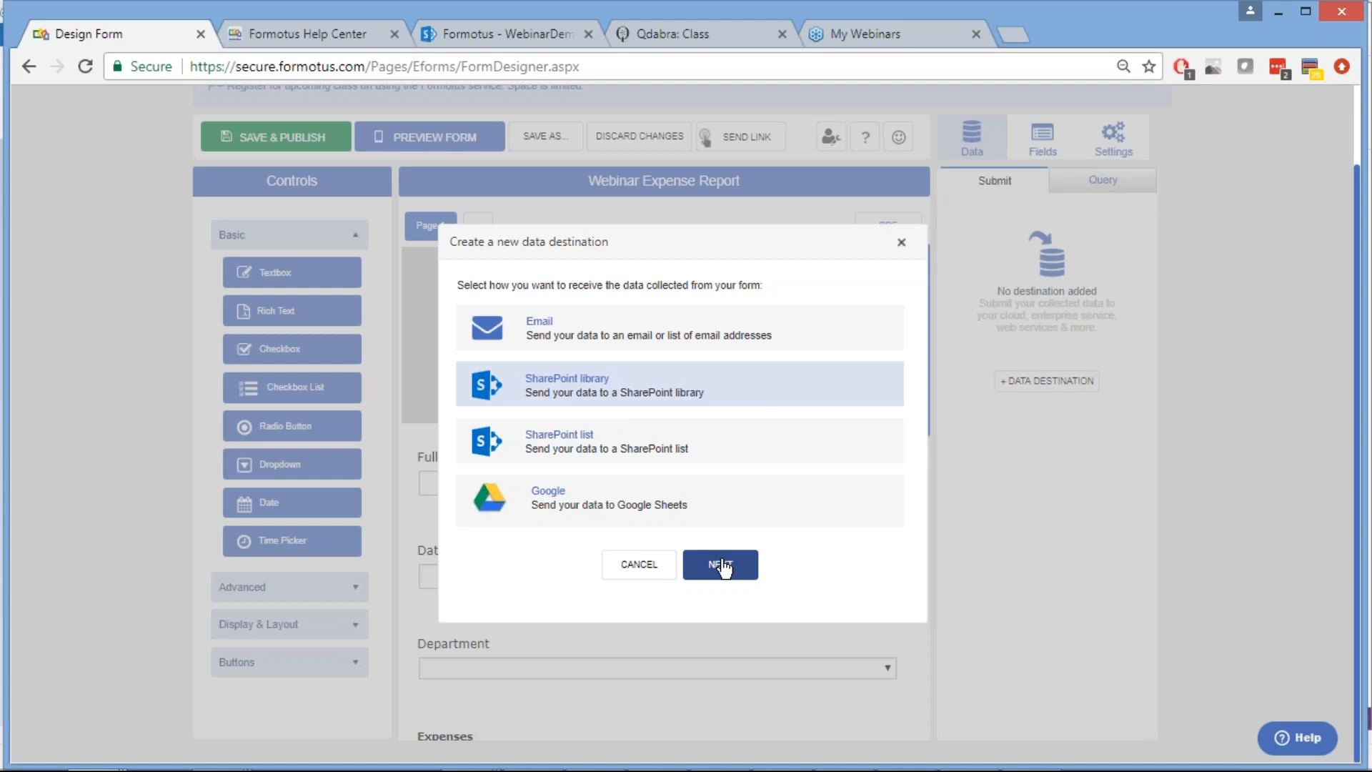
click(724, 568)
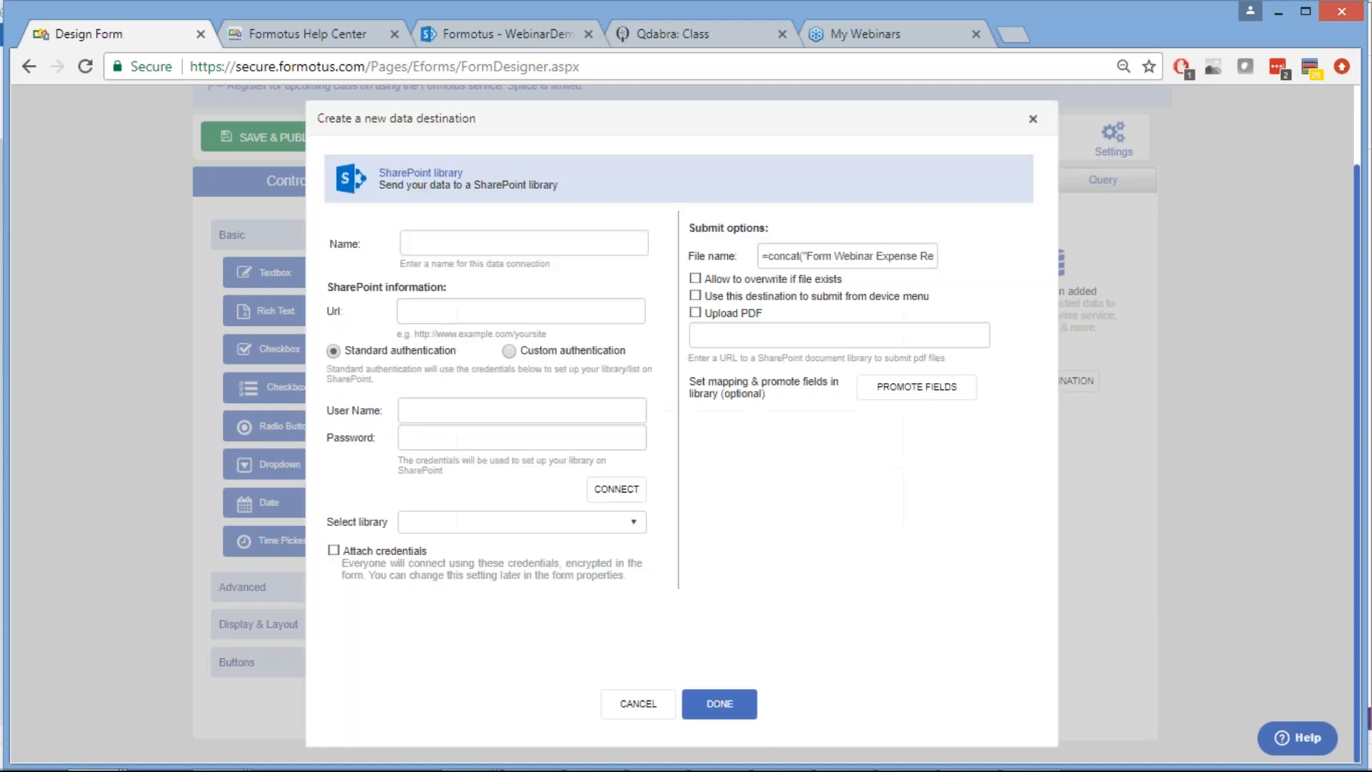
Name the destination 'Submit To SharePoint Library' and copy the site URL from line 3 of the Notepad++ notes
click(549, 241)
text(Submit )
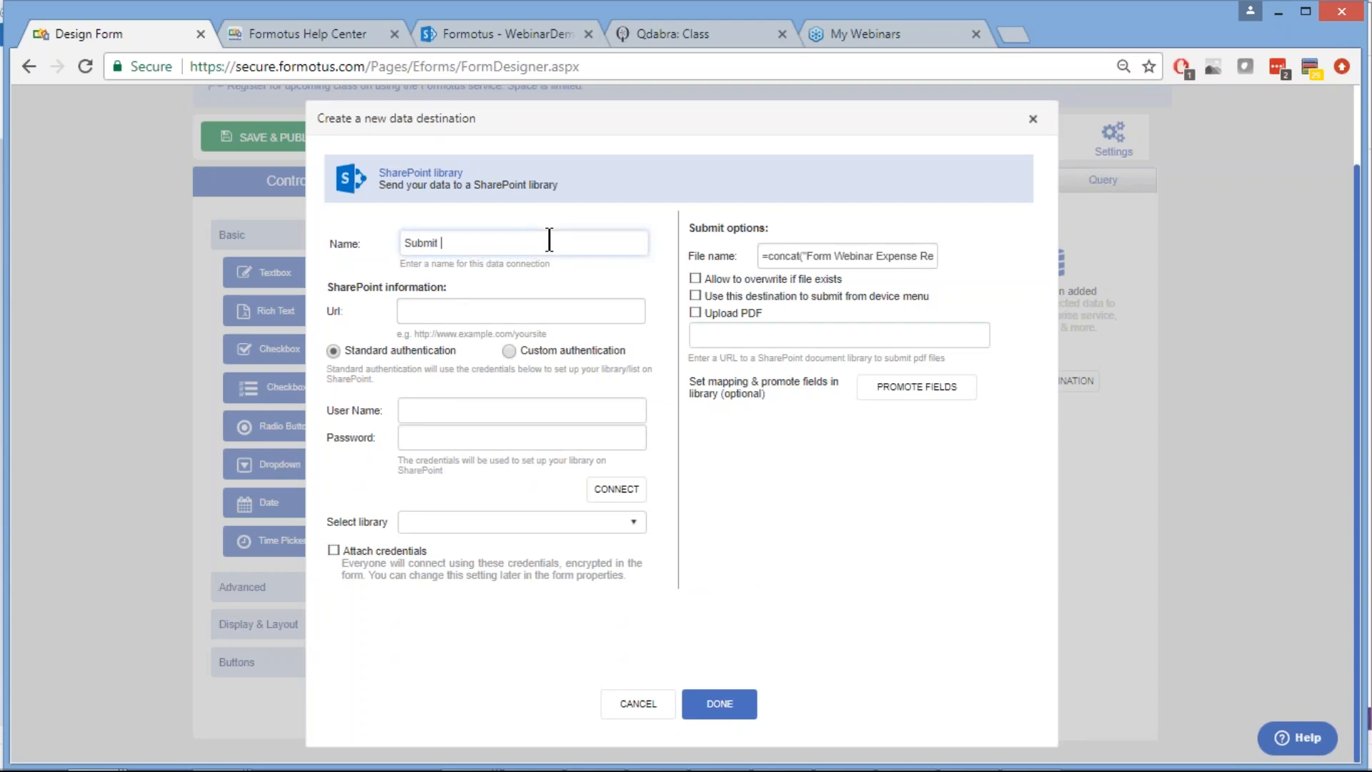
text(To SharePoint Library)
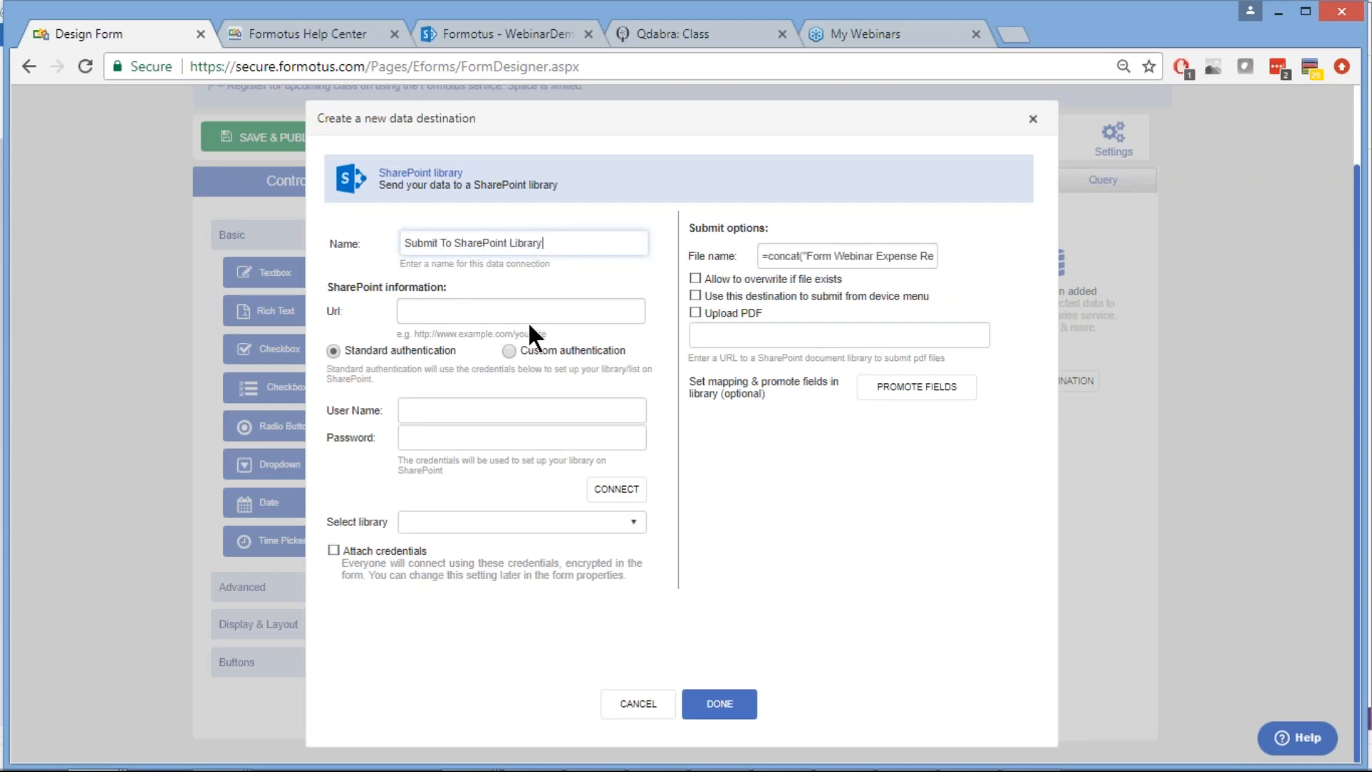
click(504, 314)
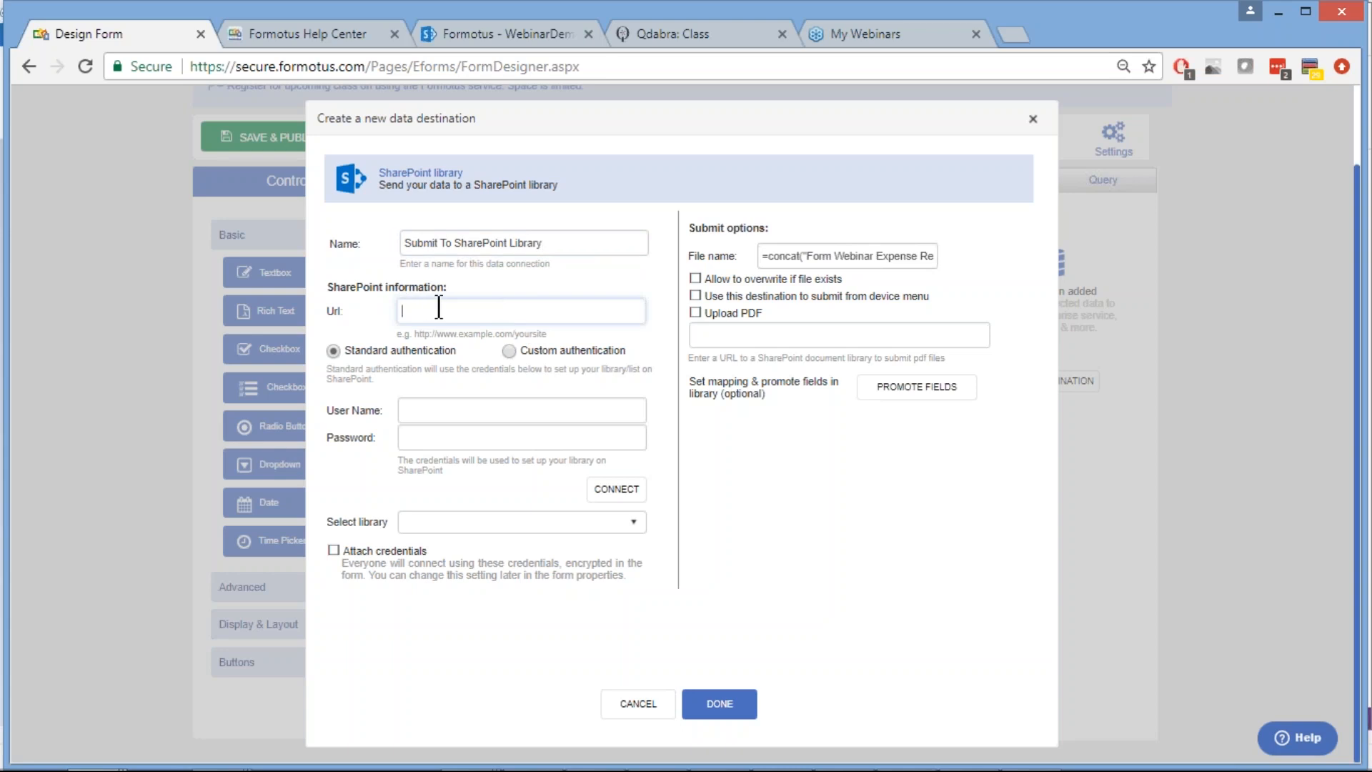
mouse_move(686, 769)
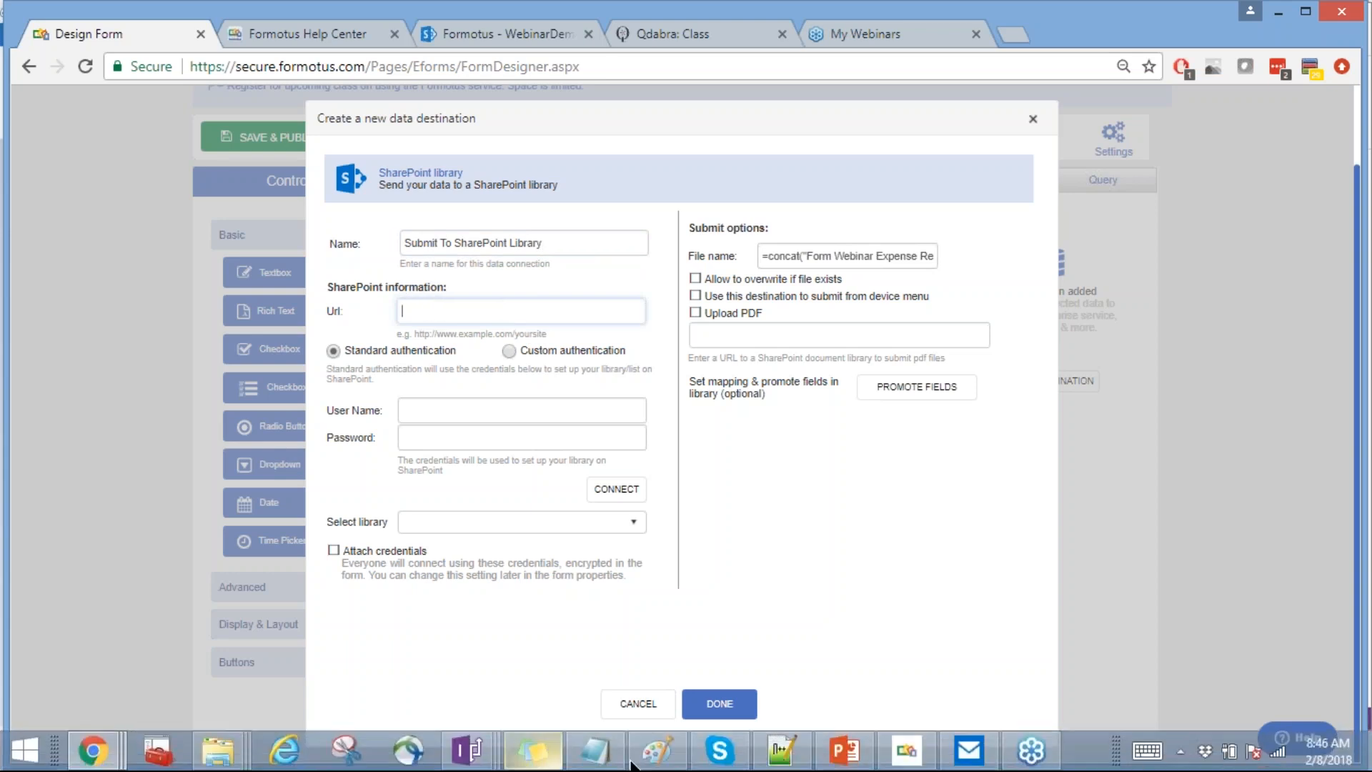
click(781, 751)
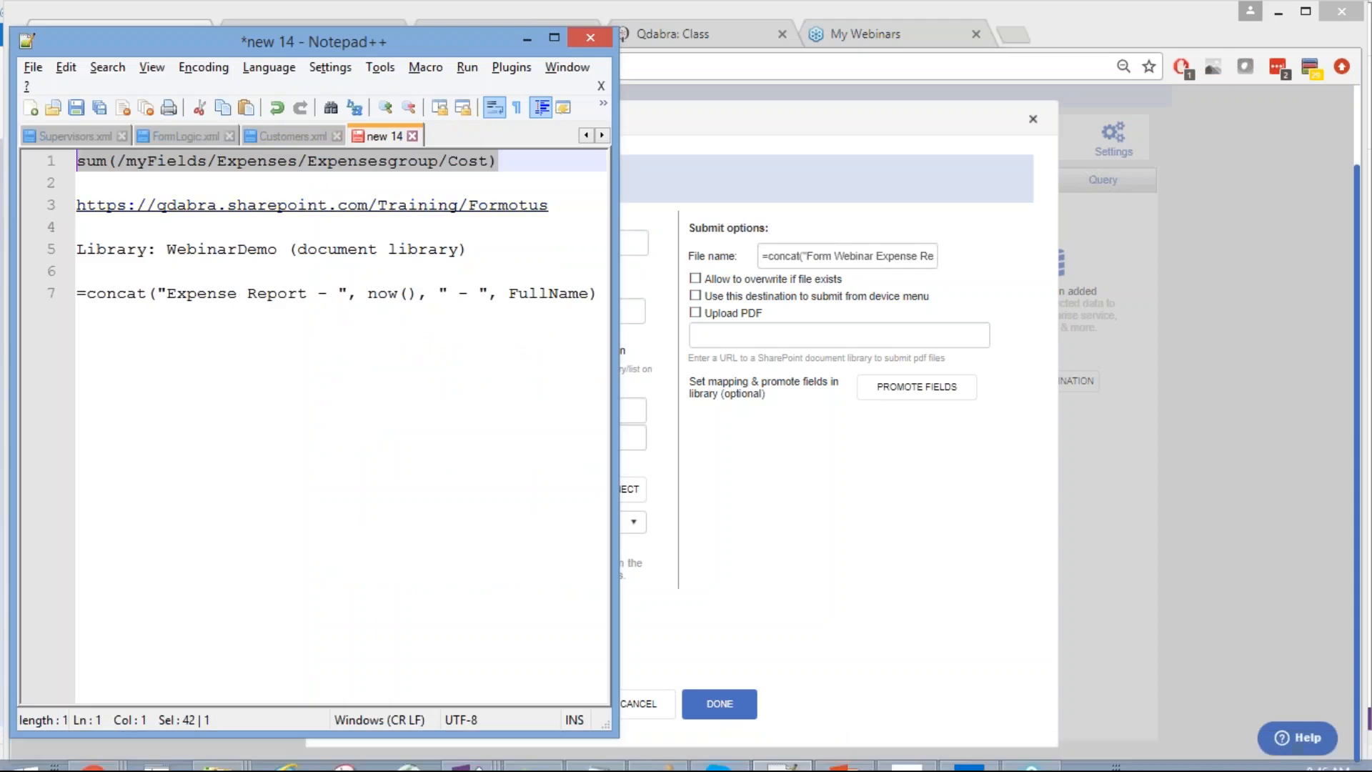
drag(557, 208, 75, 207)
key(ctrl+c)
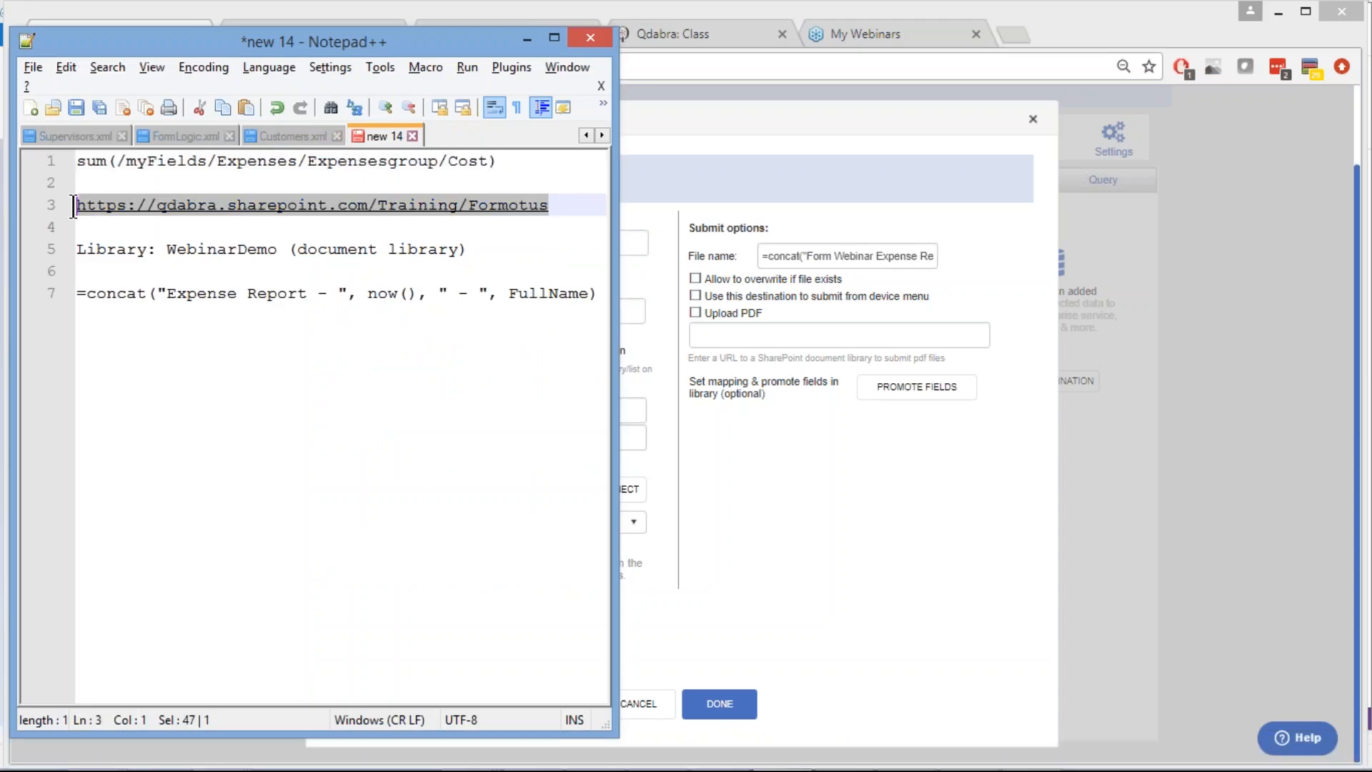
click(706, 140)
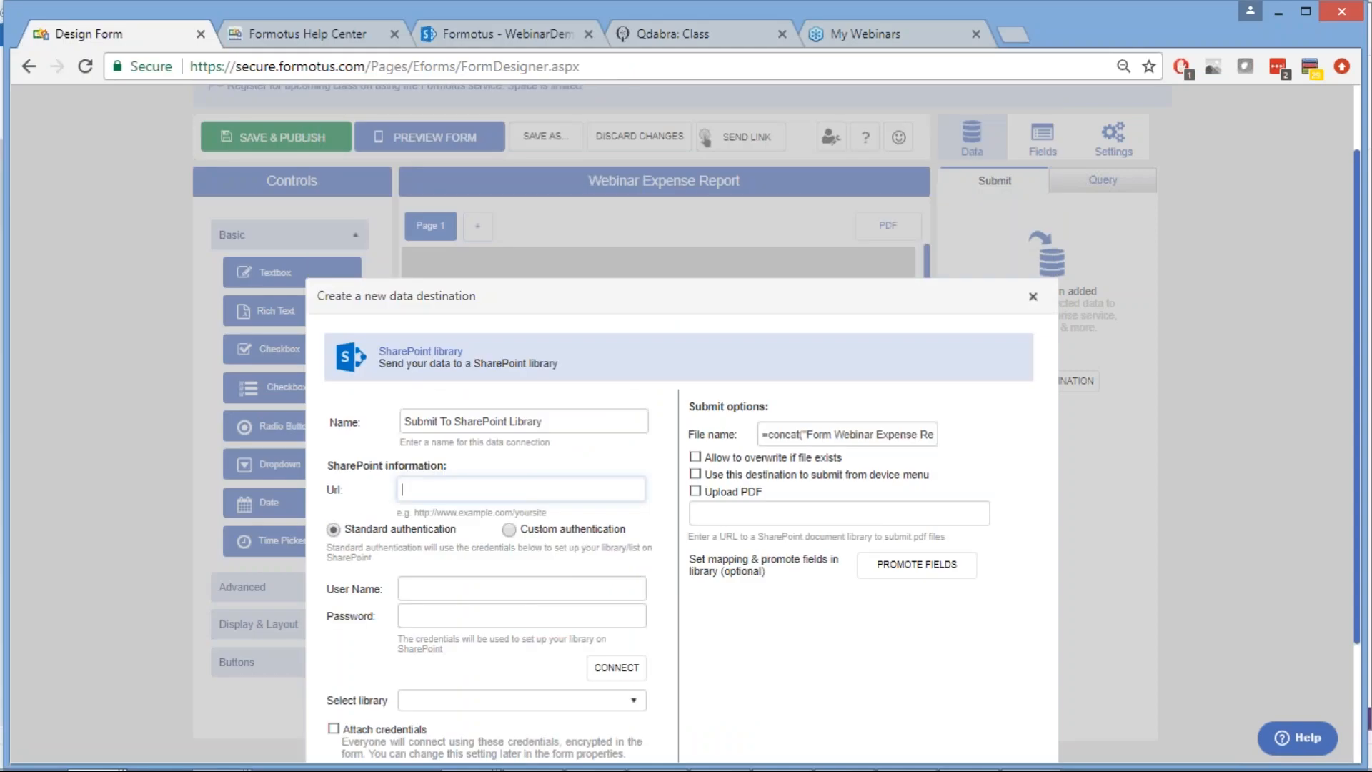
Paste the Training/Formotus site URL, enter the account user name and password, and connect
drag(551, 296, 542, 44)
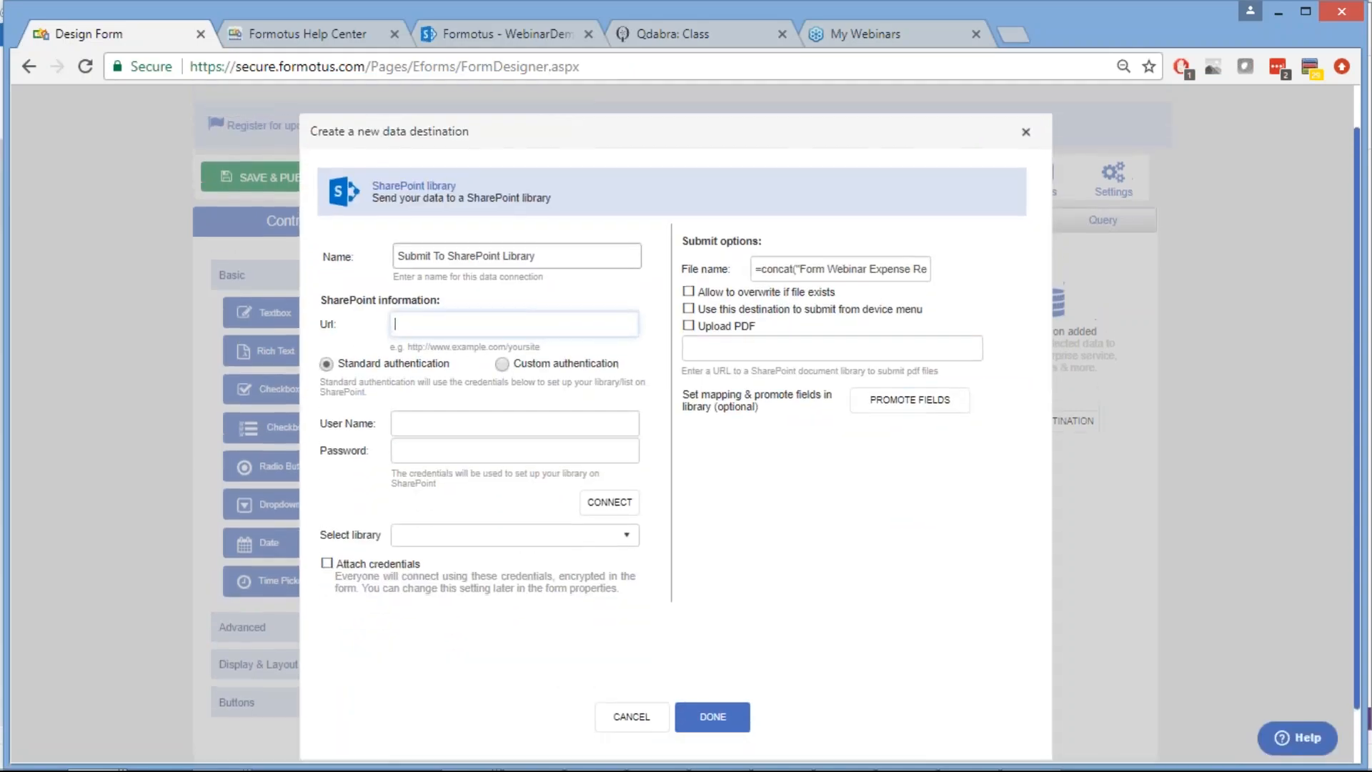
click(442, 326)
key(ctrl+v)
click(431, 394)
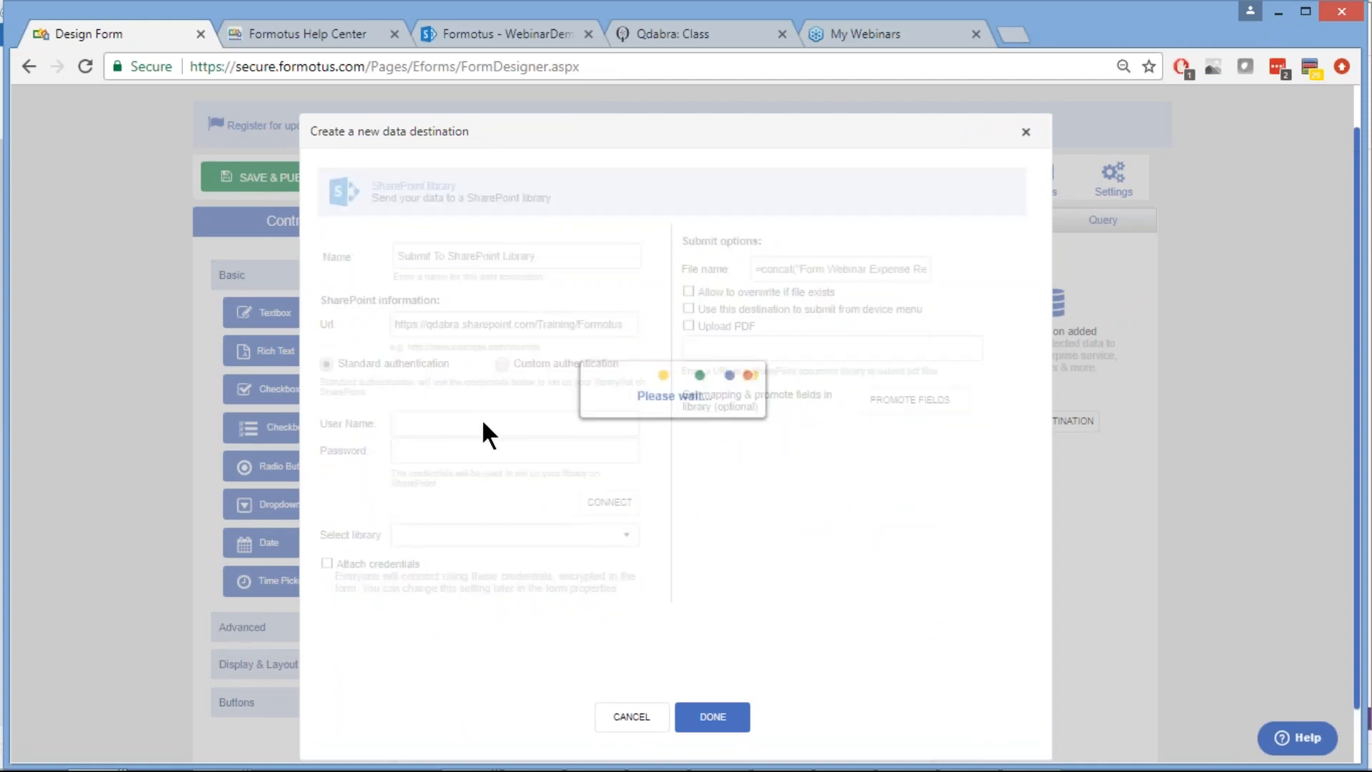
click(501, 422)
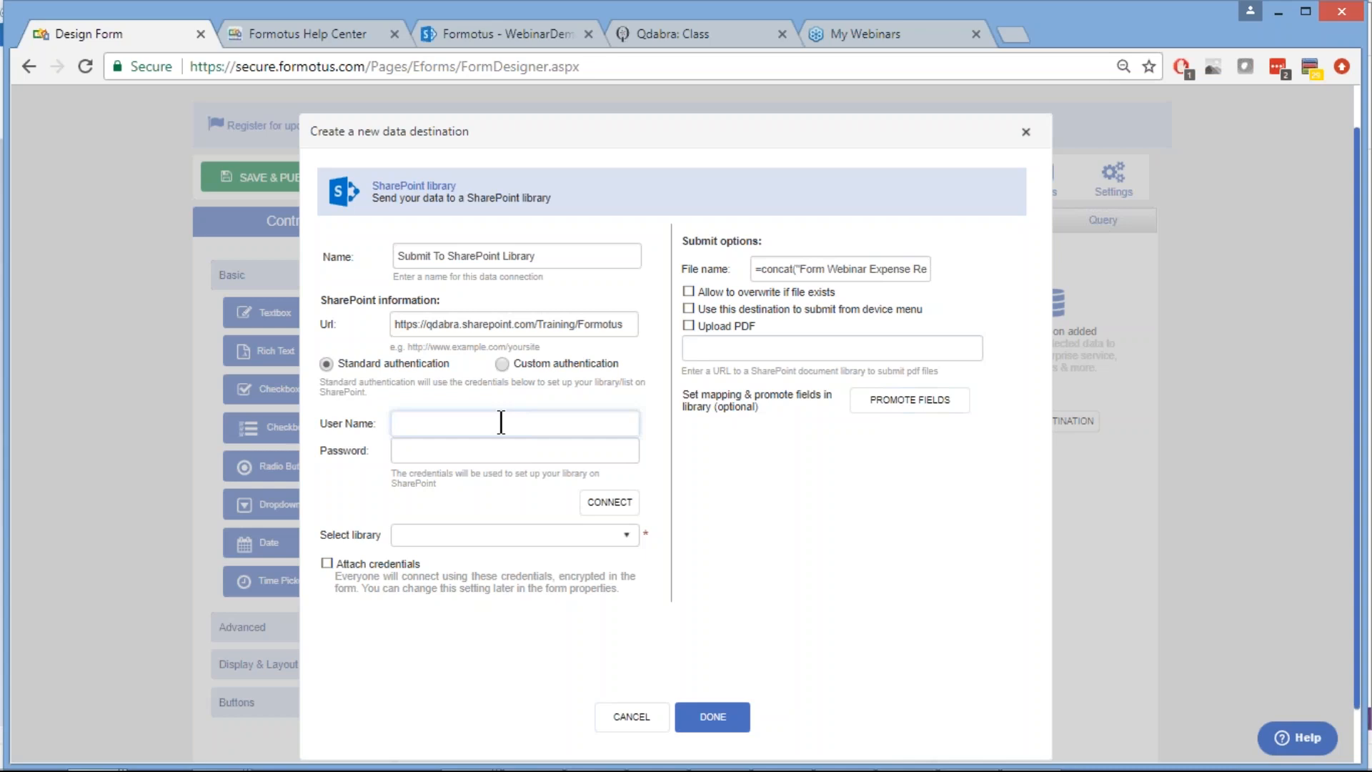
key(Tab)
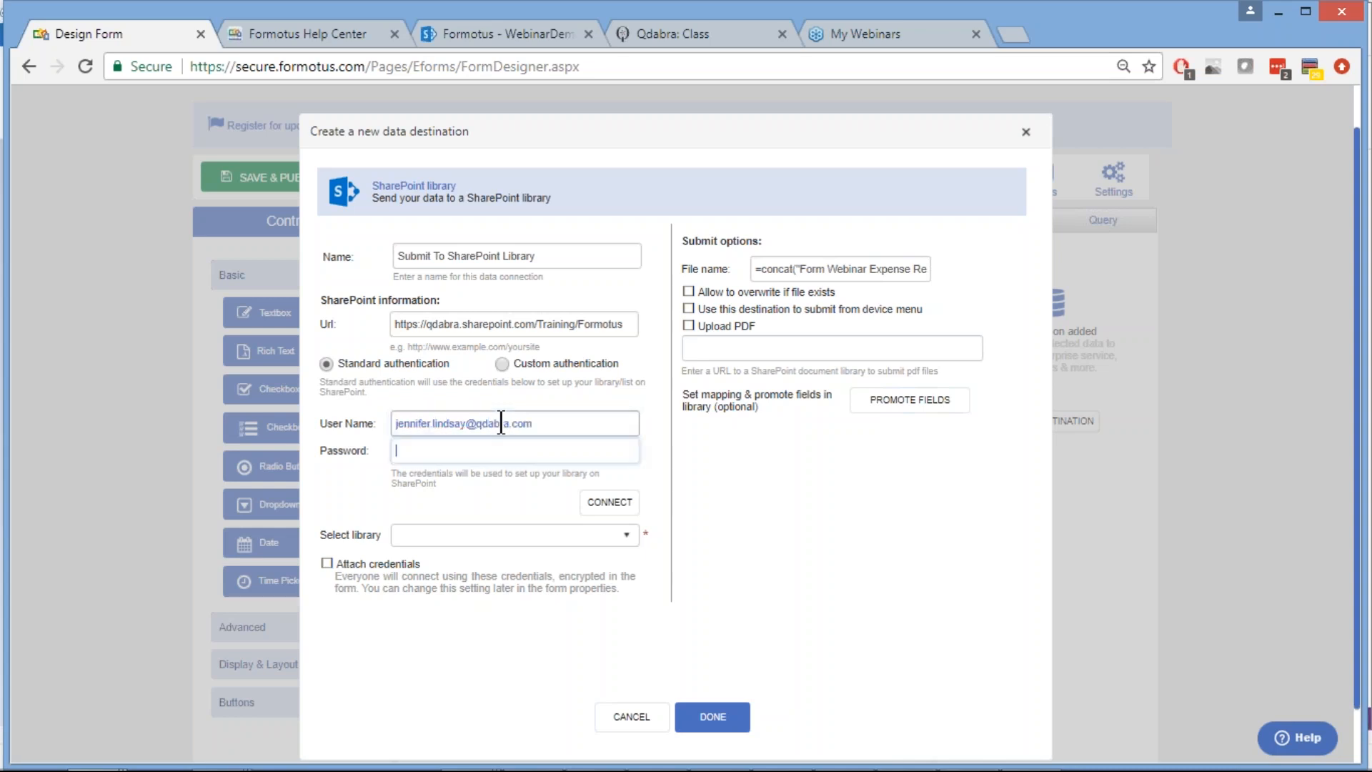
text(••••••••••)
click(613, 504)
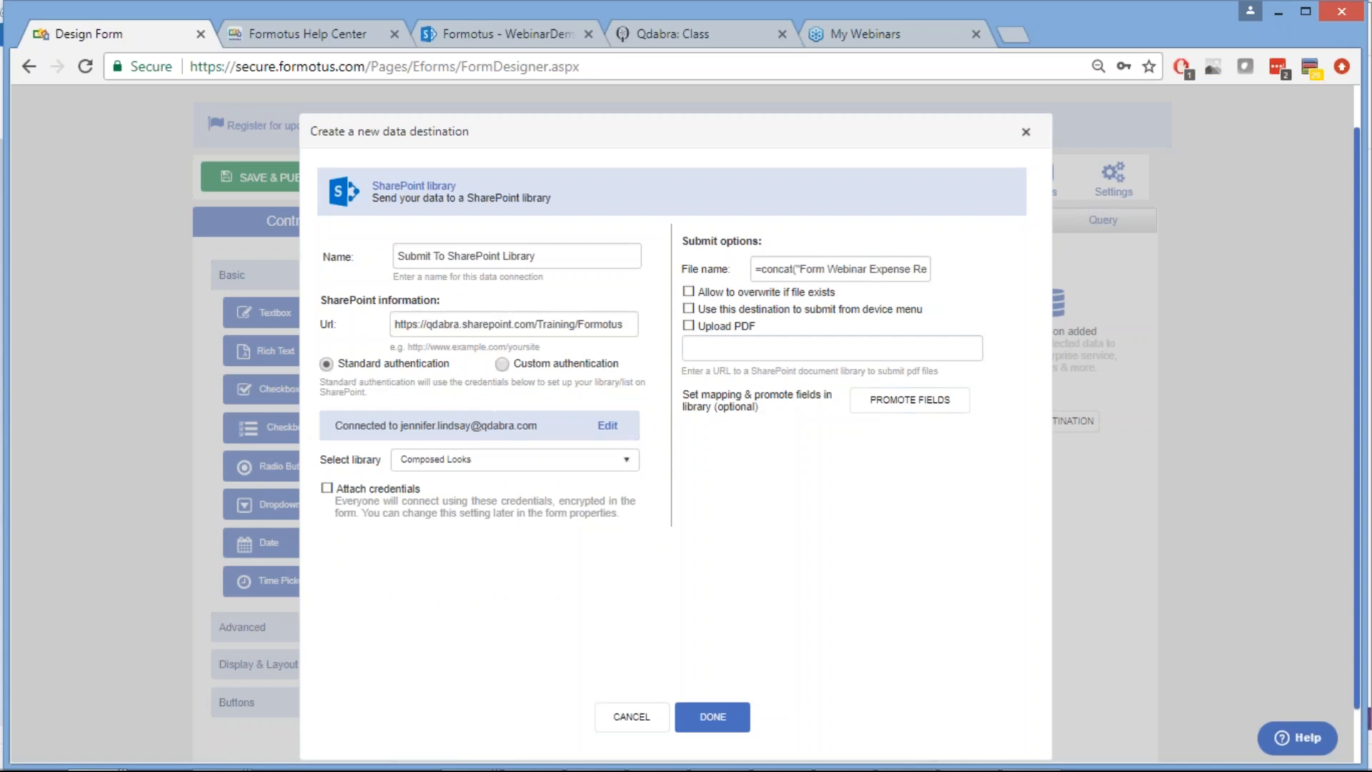
Target the WebinarDemo library and attach the credentials to the form
click(622, 460)
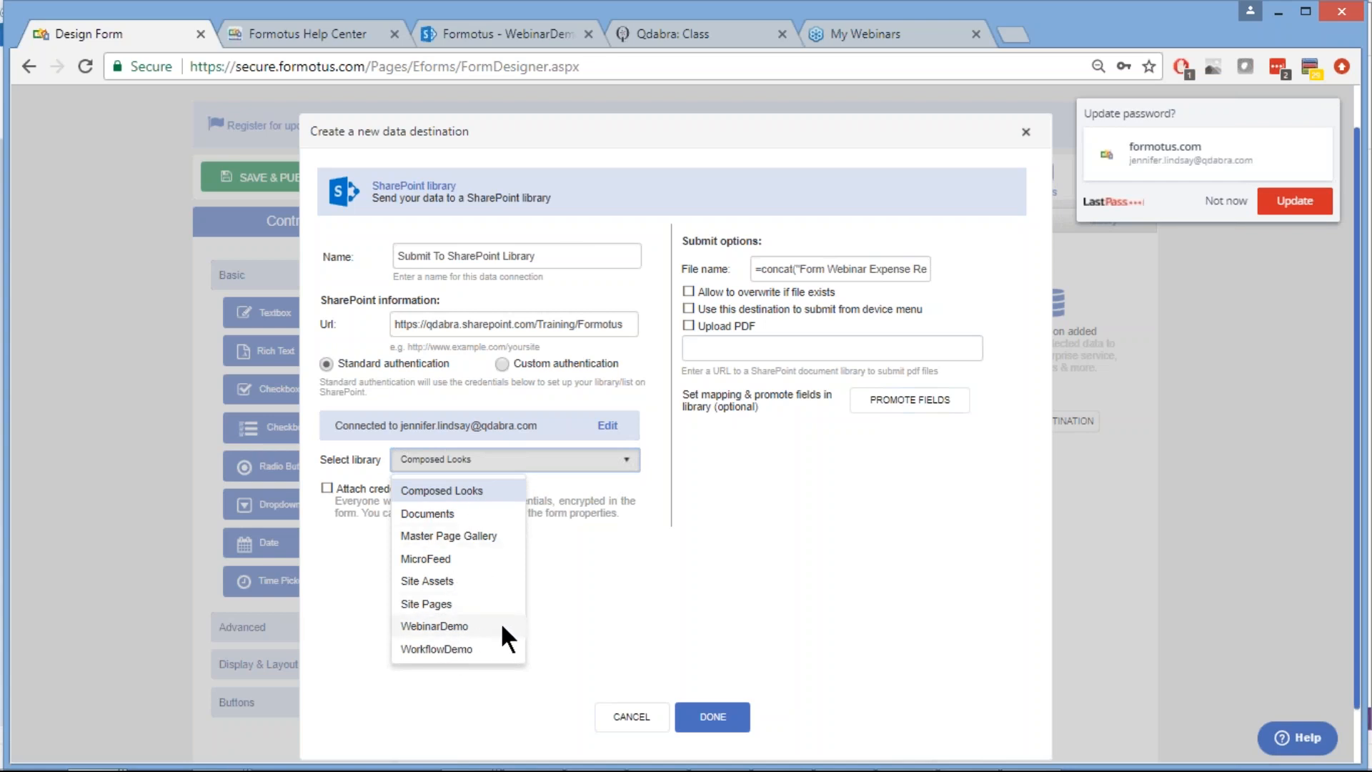
click(434, 626)
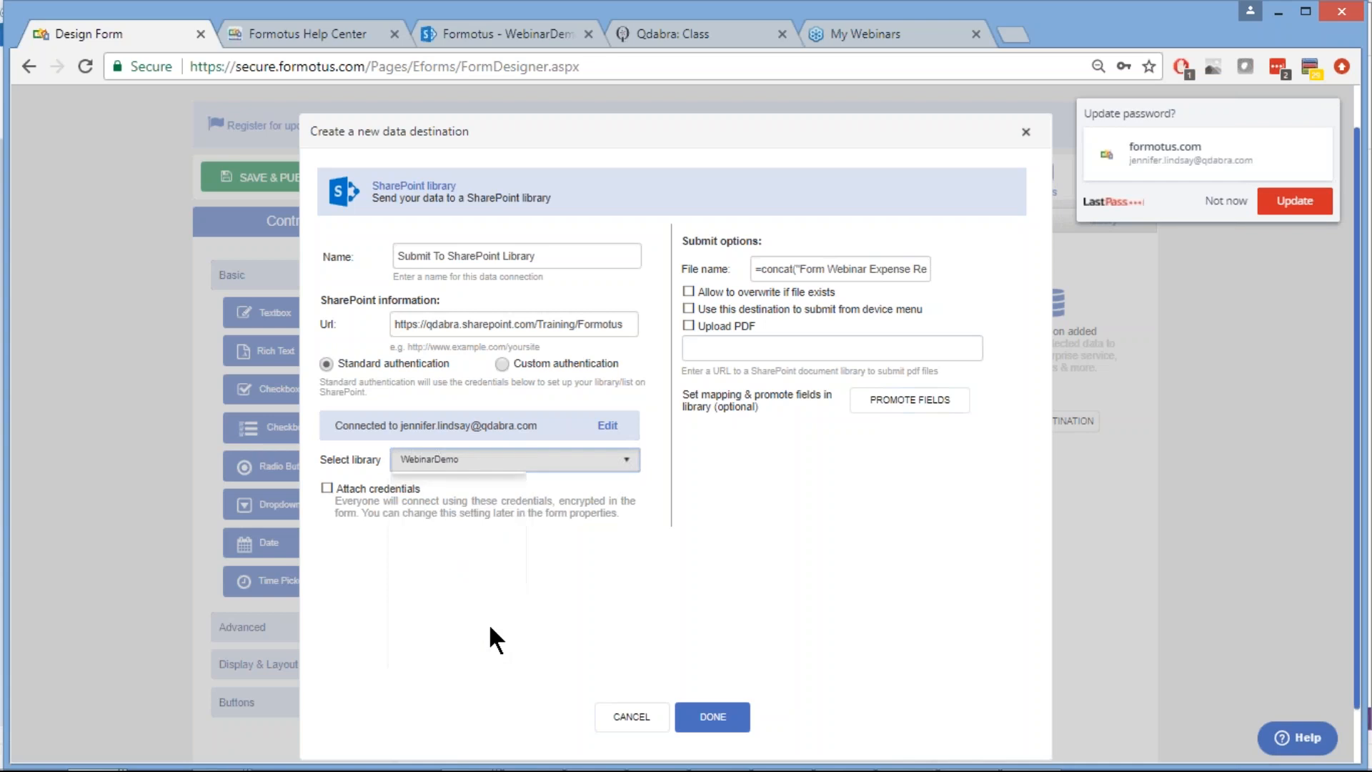
click(1225, 202)
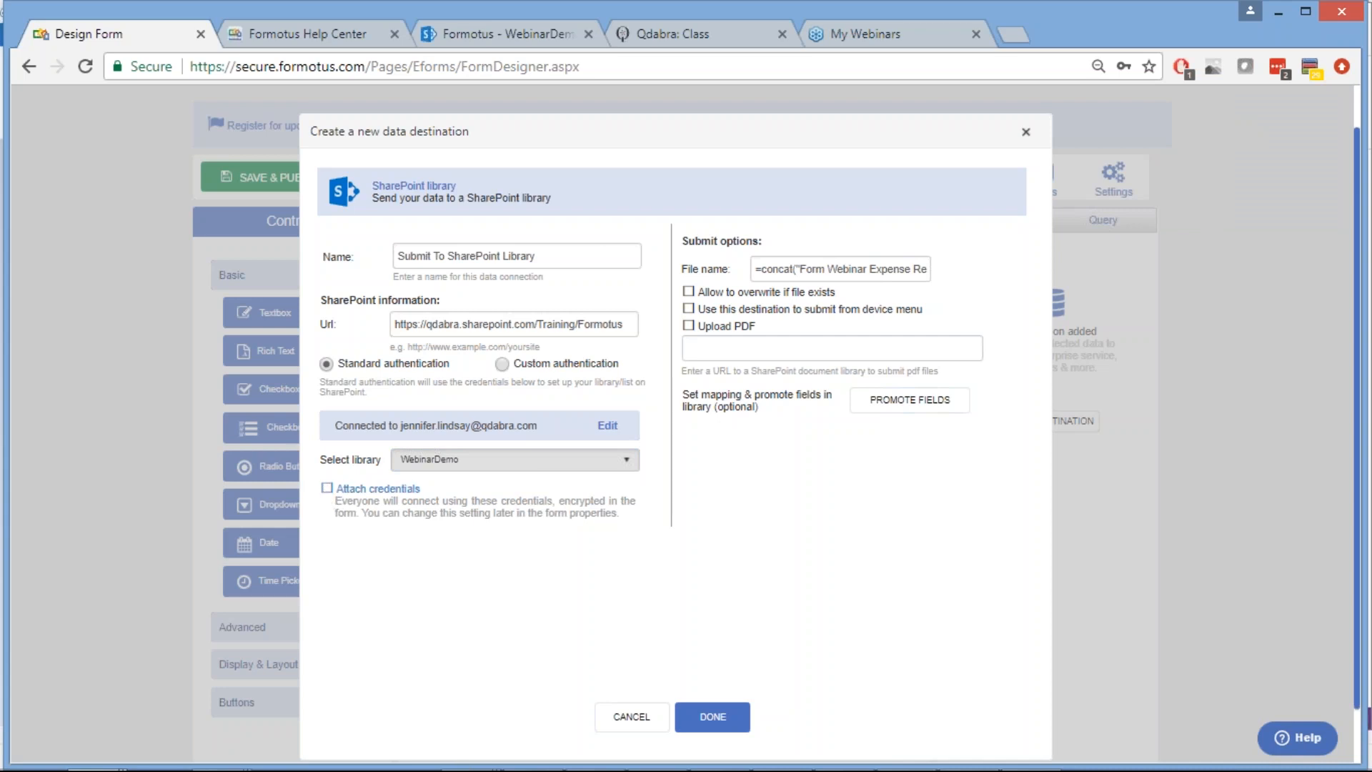
click(327, 489)
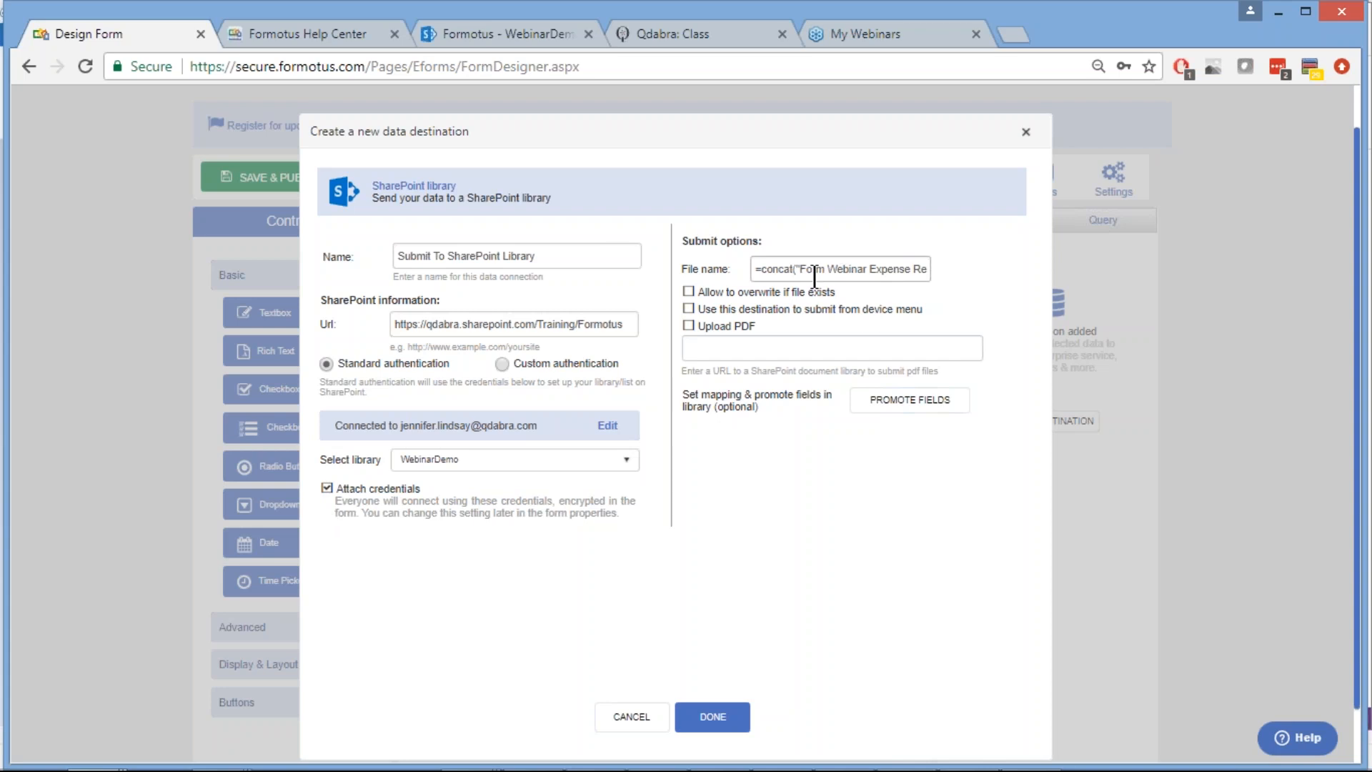
Append 'submitted at ", now())' to the end of the existing file name formula
triple_click(813, 269)
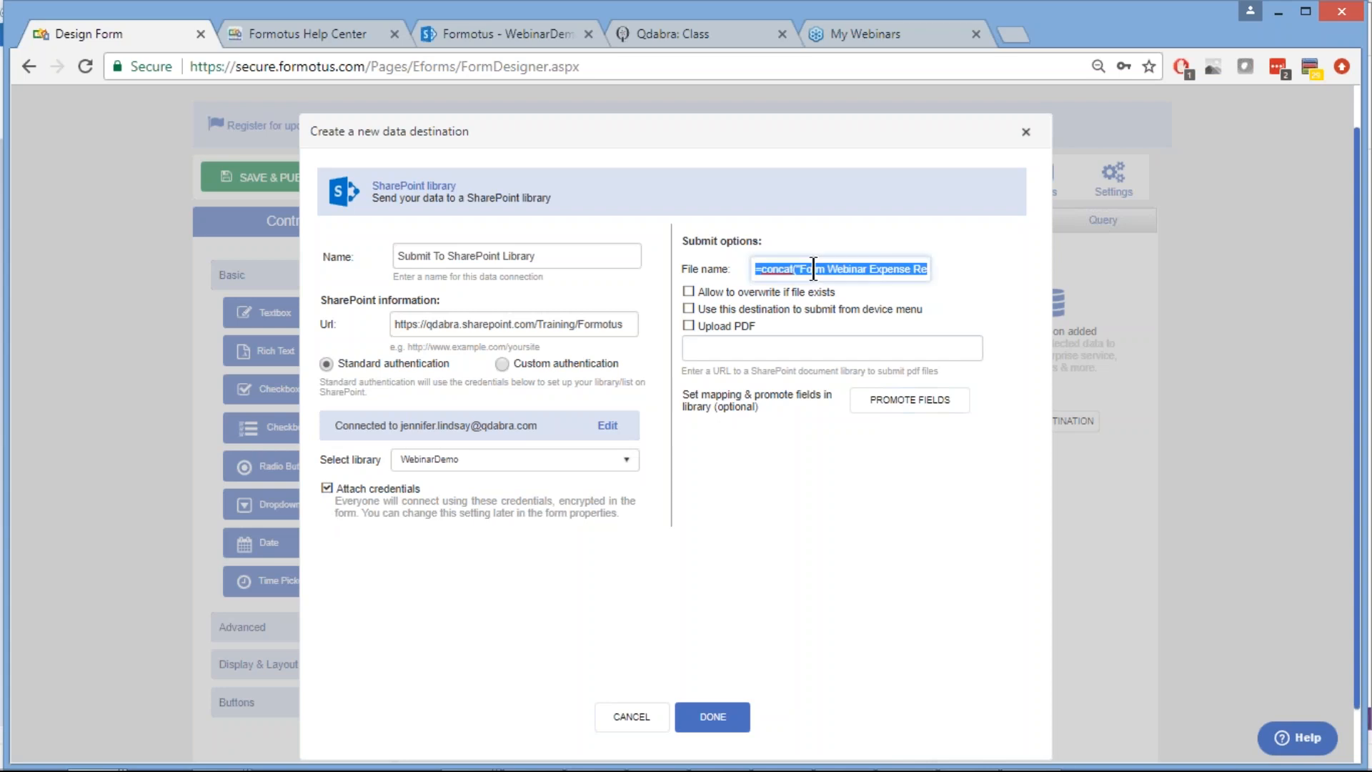
click(773, 268)
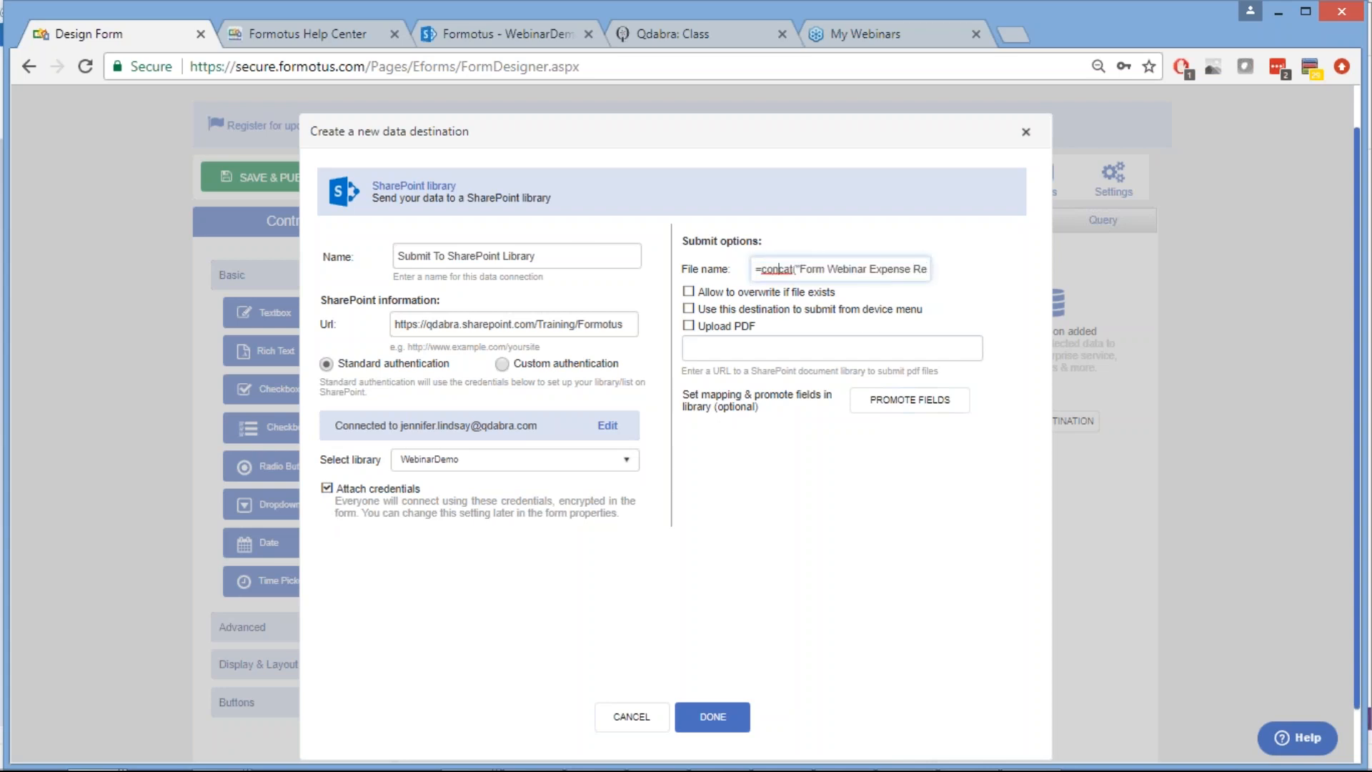
key(End)
text(submitted at ", now()))
double_click(900, 268)
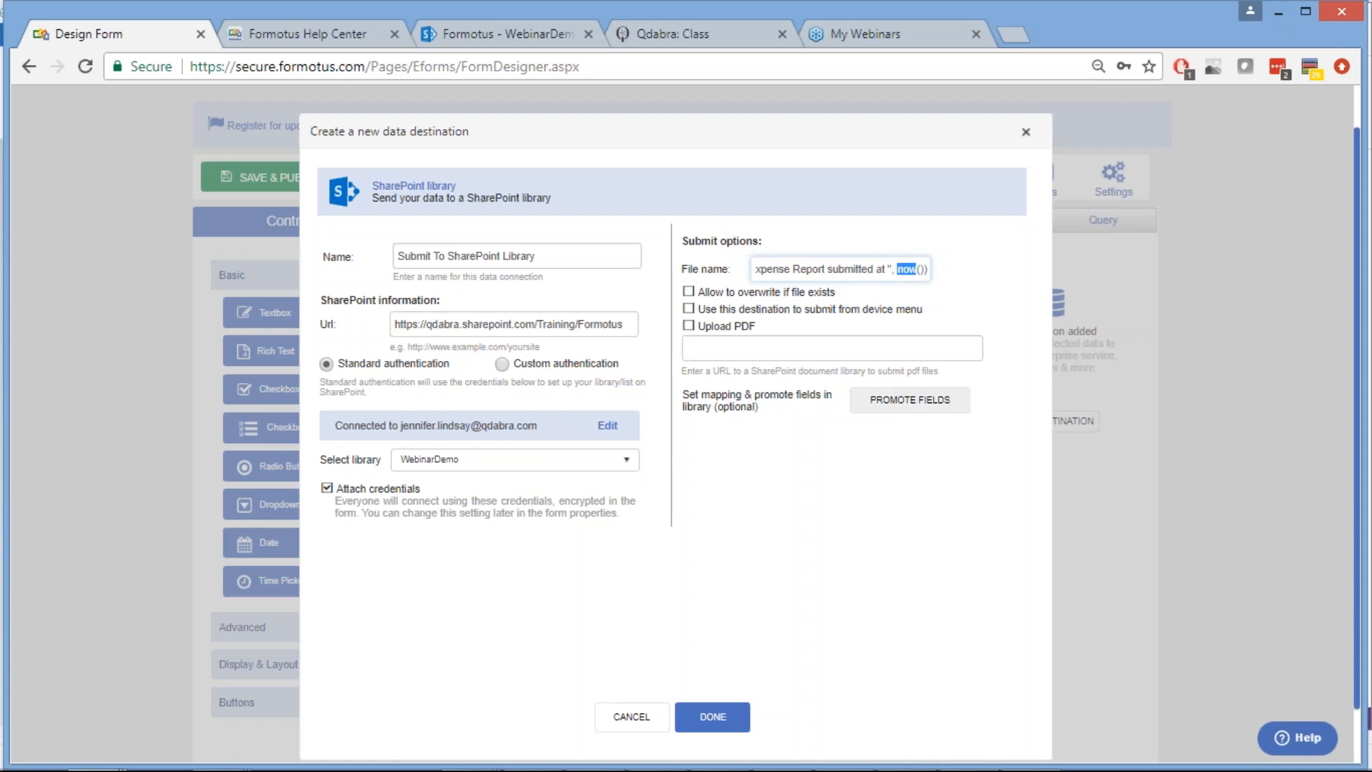
Replace the file name with =concat("Expense Report - ", now(), " - ", FullName) and allow overwriting
key(alt+Tab)
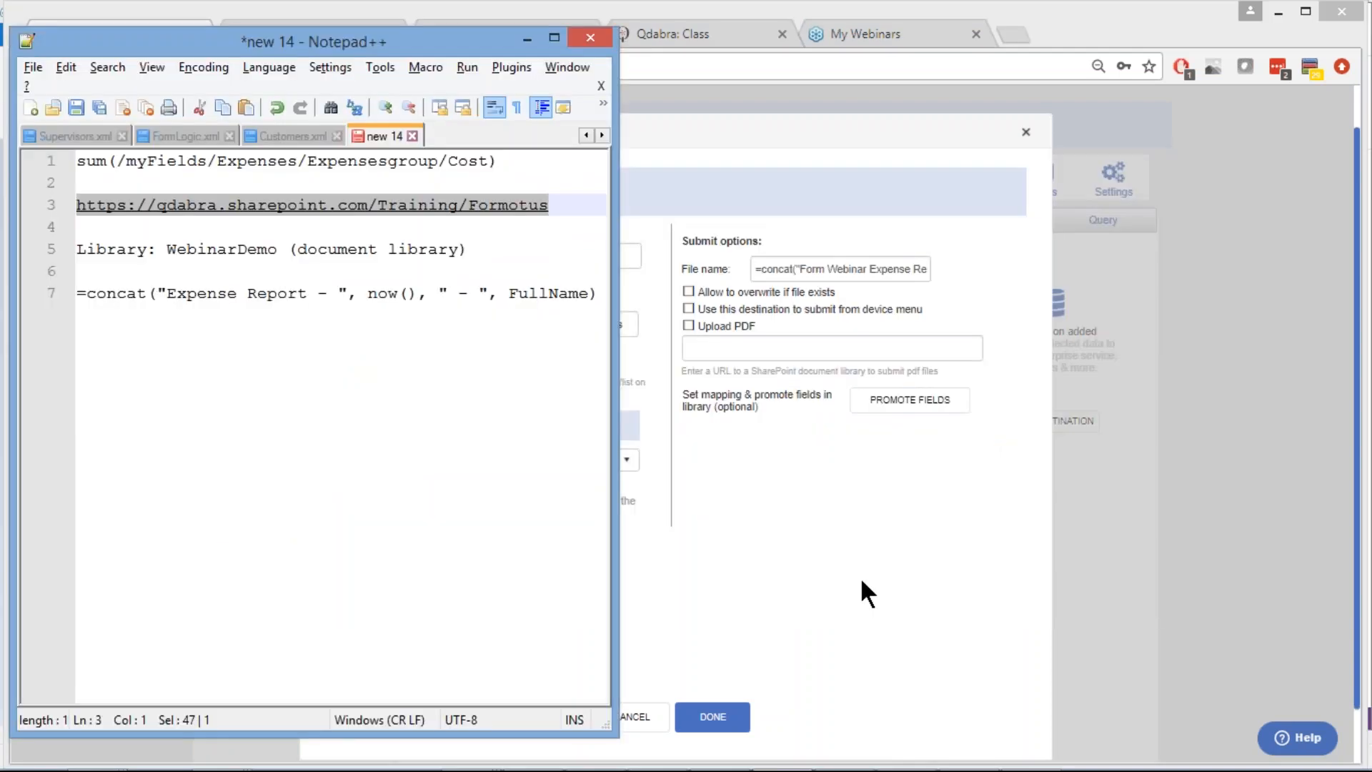
click(599, 293)
drag(543, 307, 70, 290)
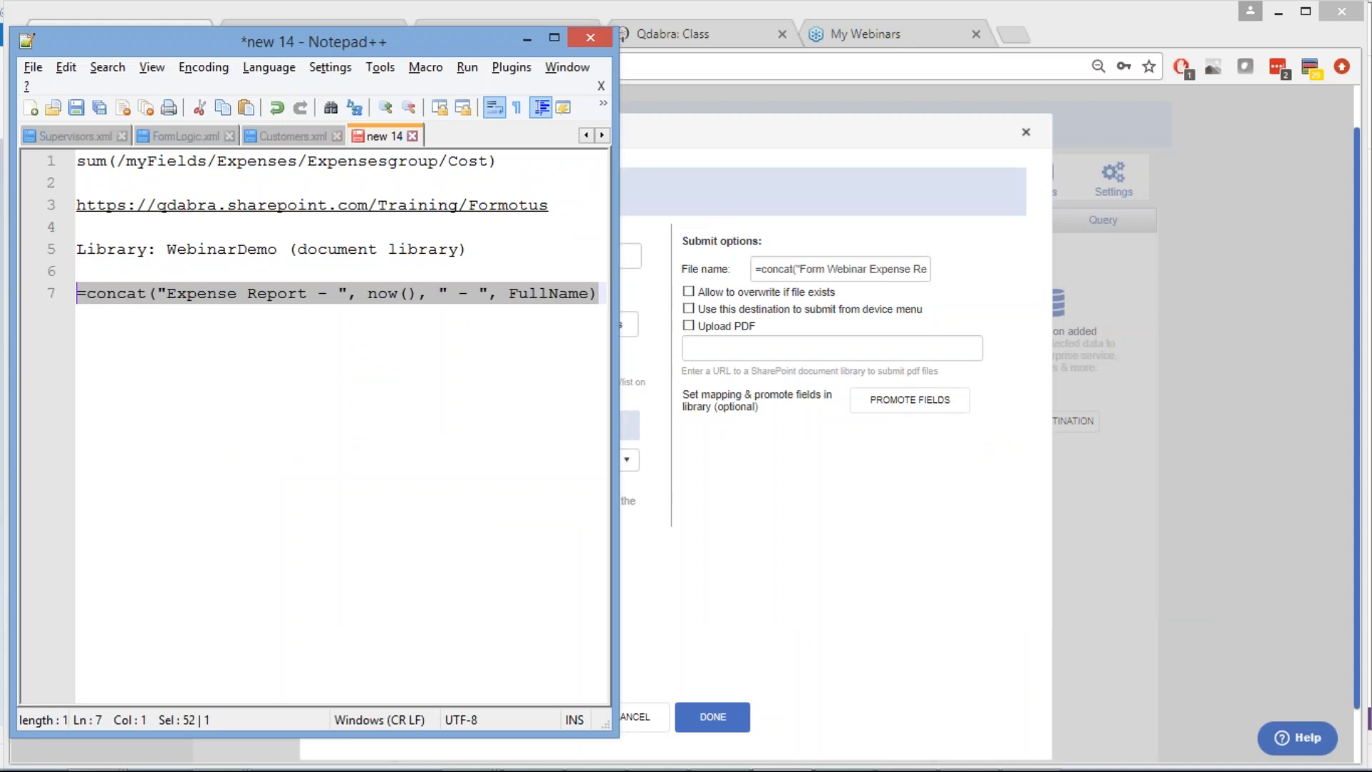
click(831, 275)
triple_click(830, 275)
key(ctrl+v)
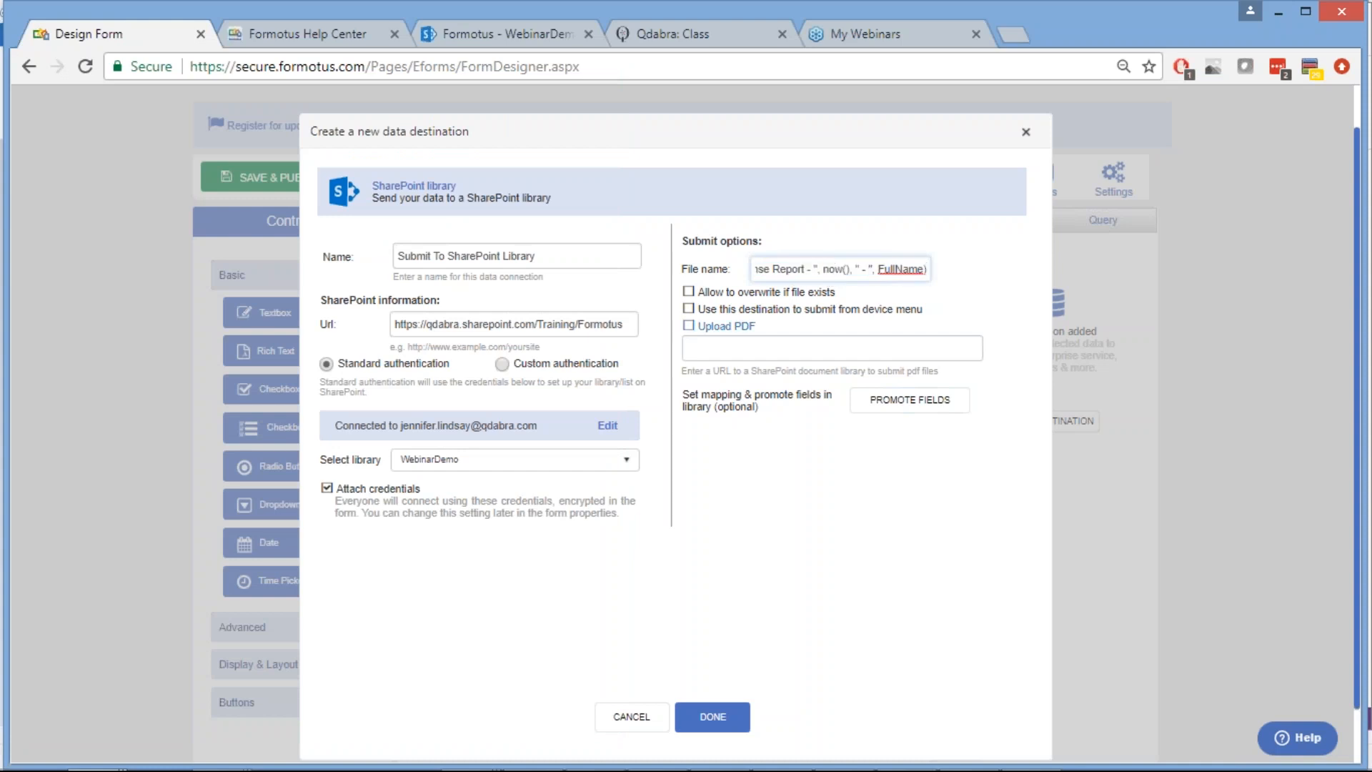
click(876, 505)
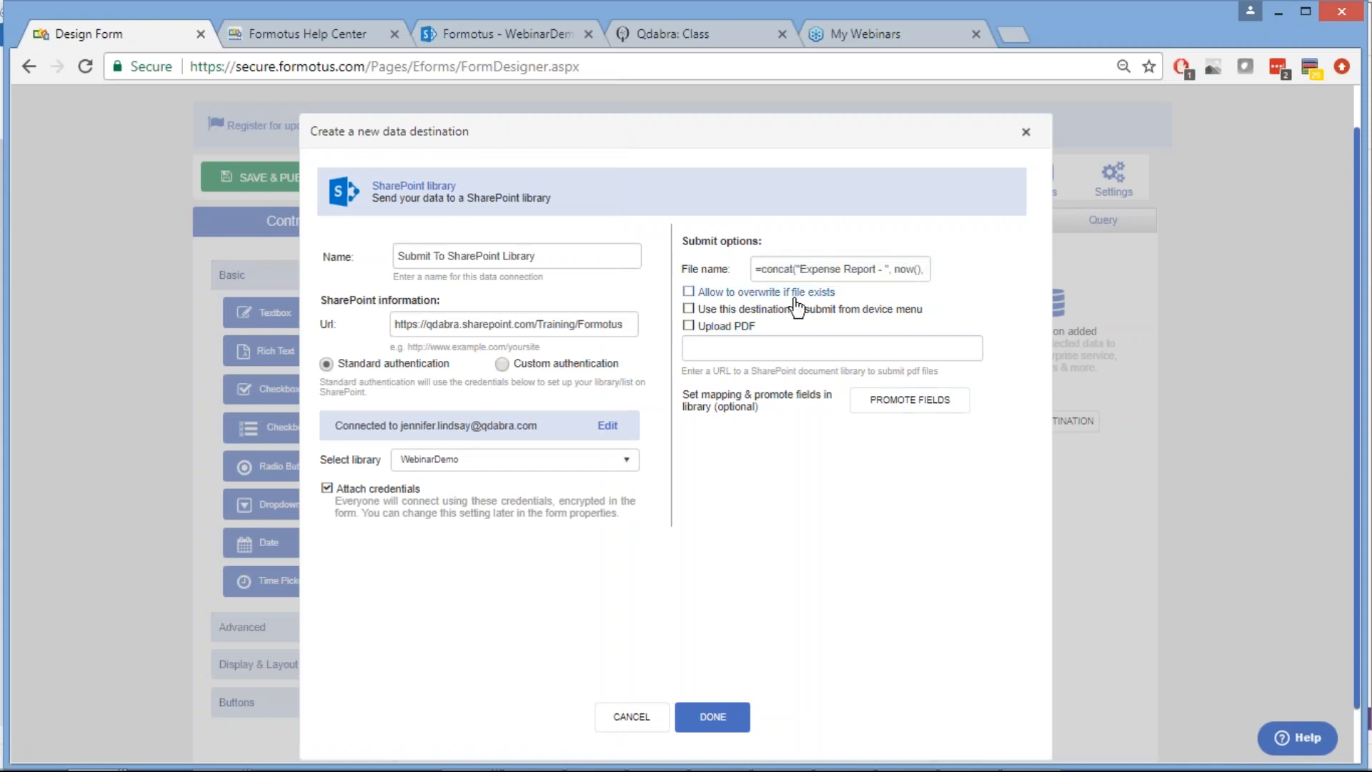
click(689, 293)
Promote FullName, Date, Department and TotalCost as library columns, then save the SharePoint destination
click(896, 411)
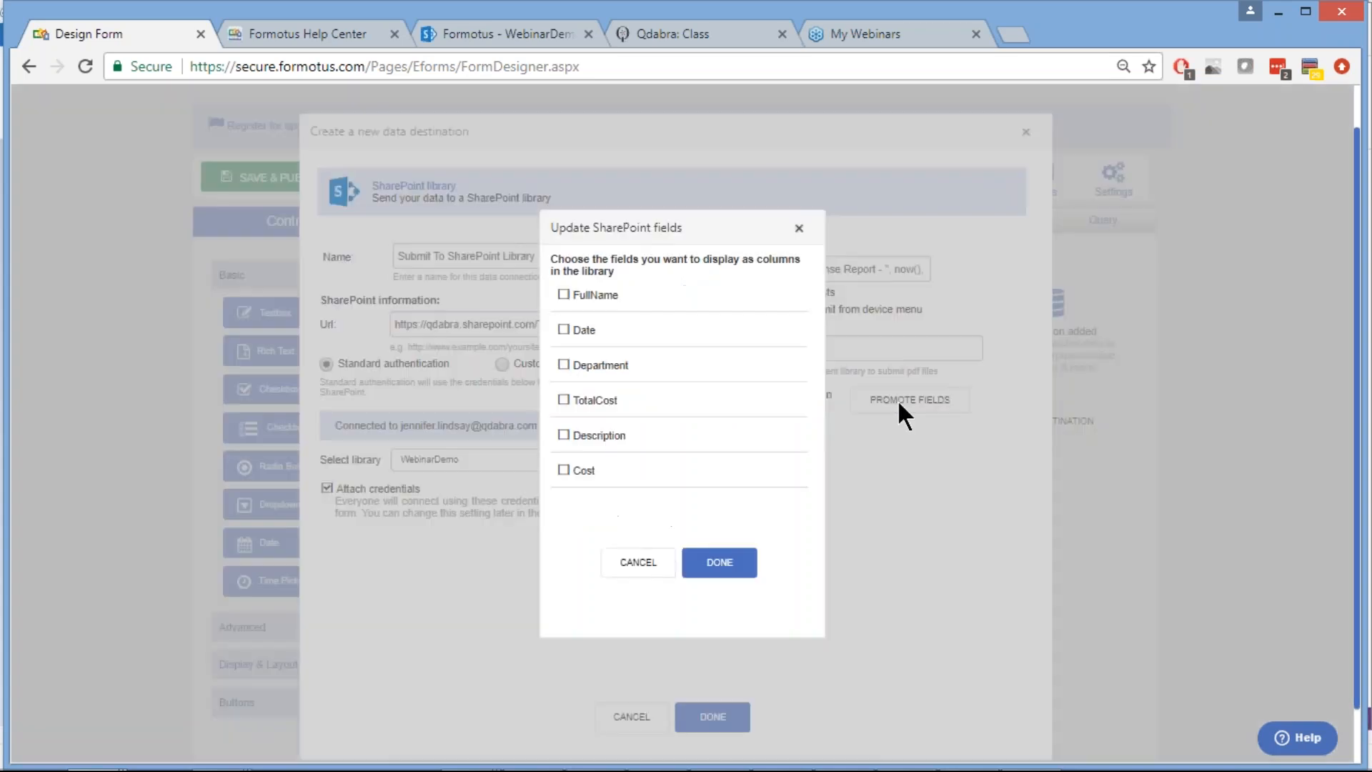
click(564, 296)
click(563, 331)
click(564, 366)
click(564, 401)
click(721, 568)
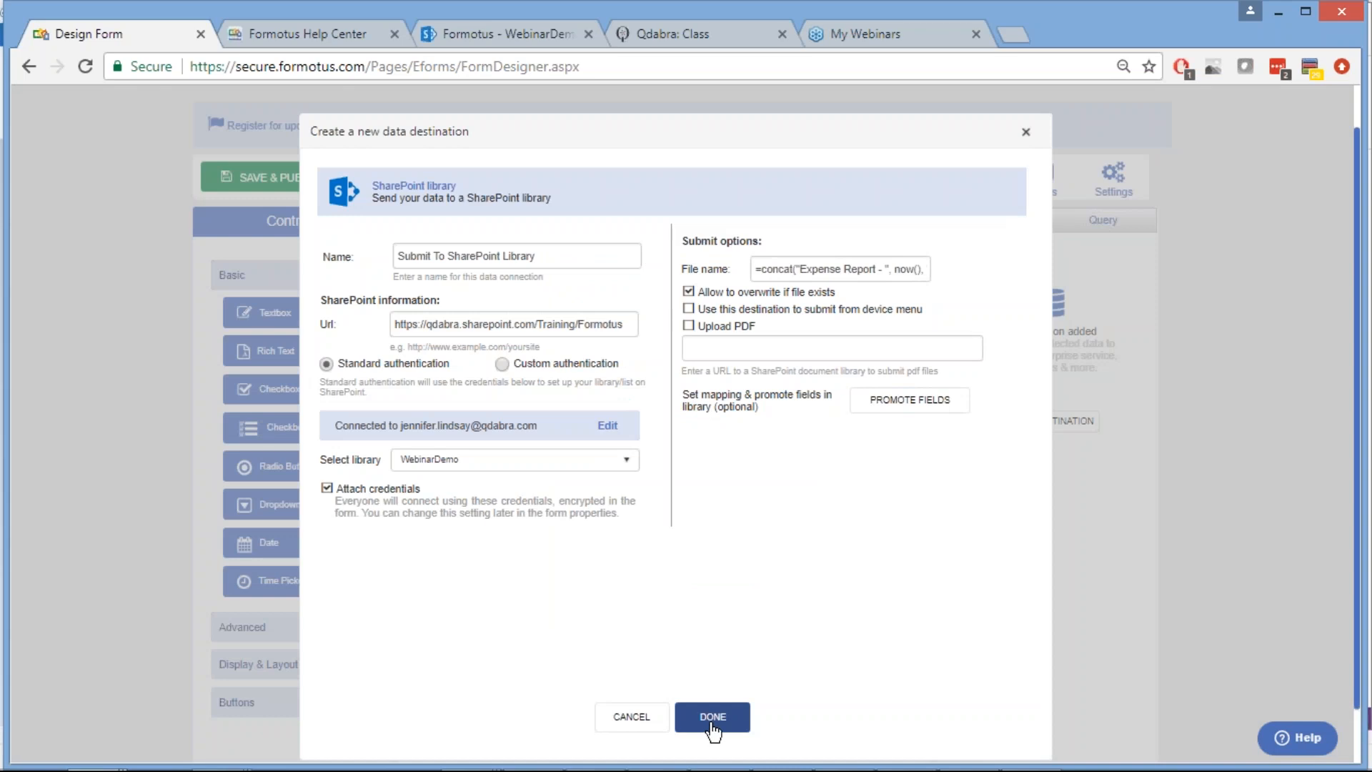
click(712, 726)
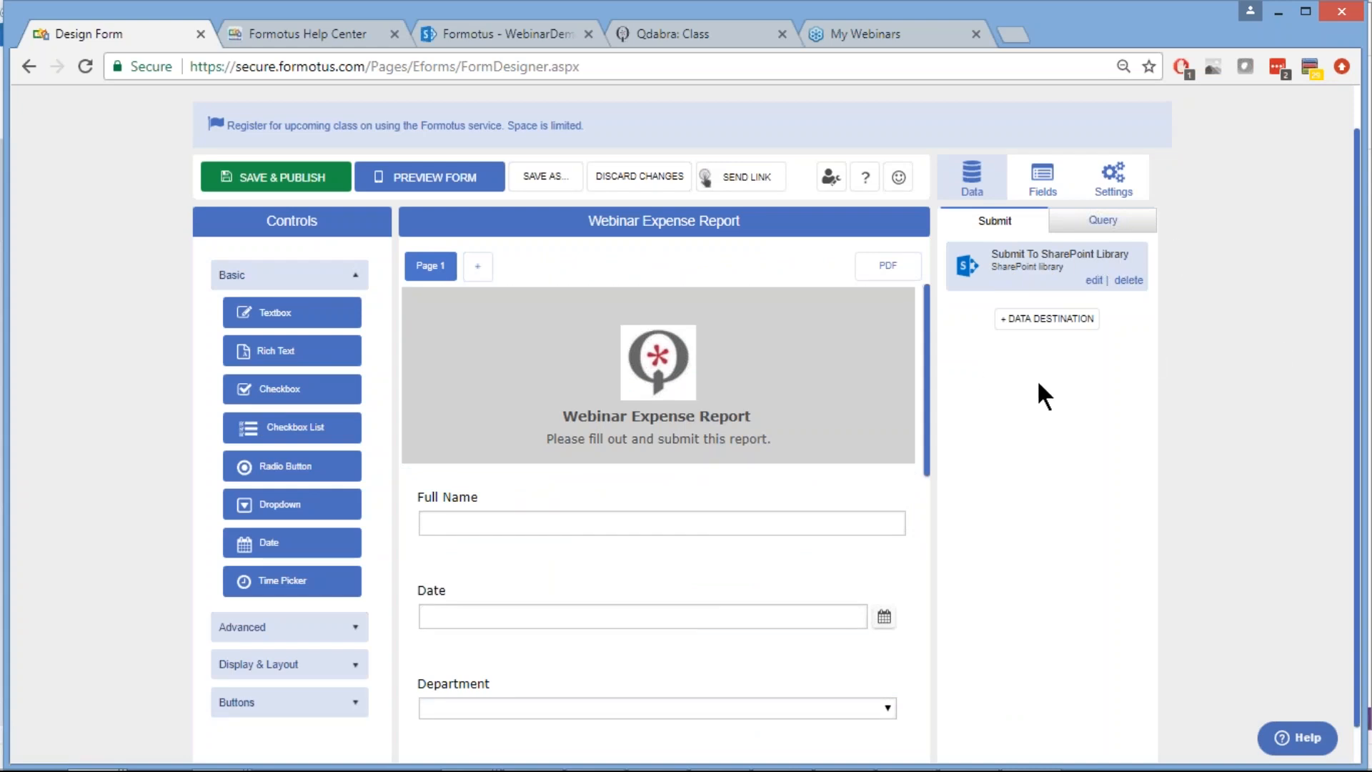
Add a new Email data destination and continue to its settings
click(1047, 325)
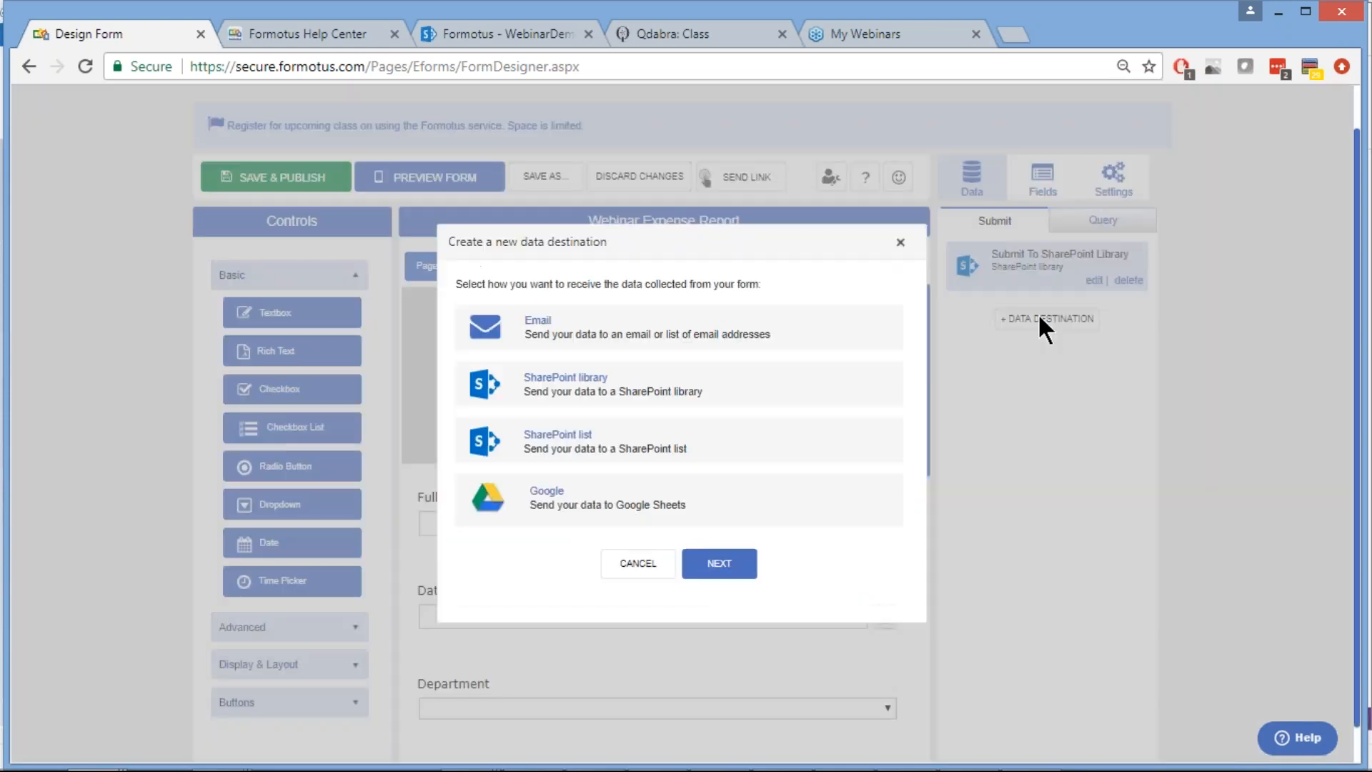
click(827, 332)
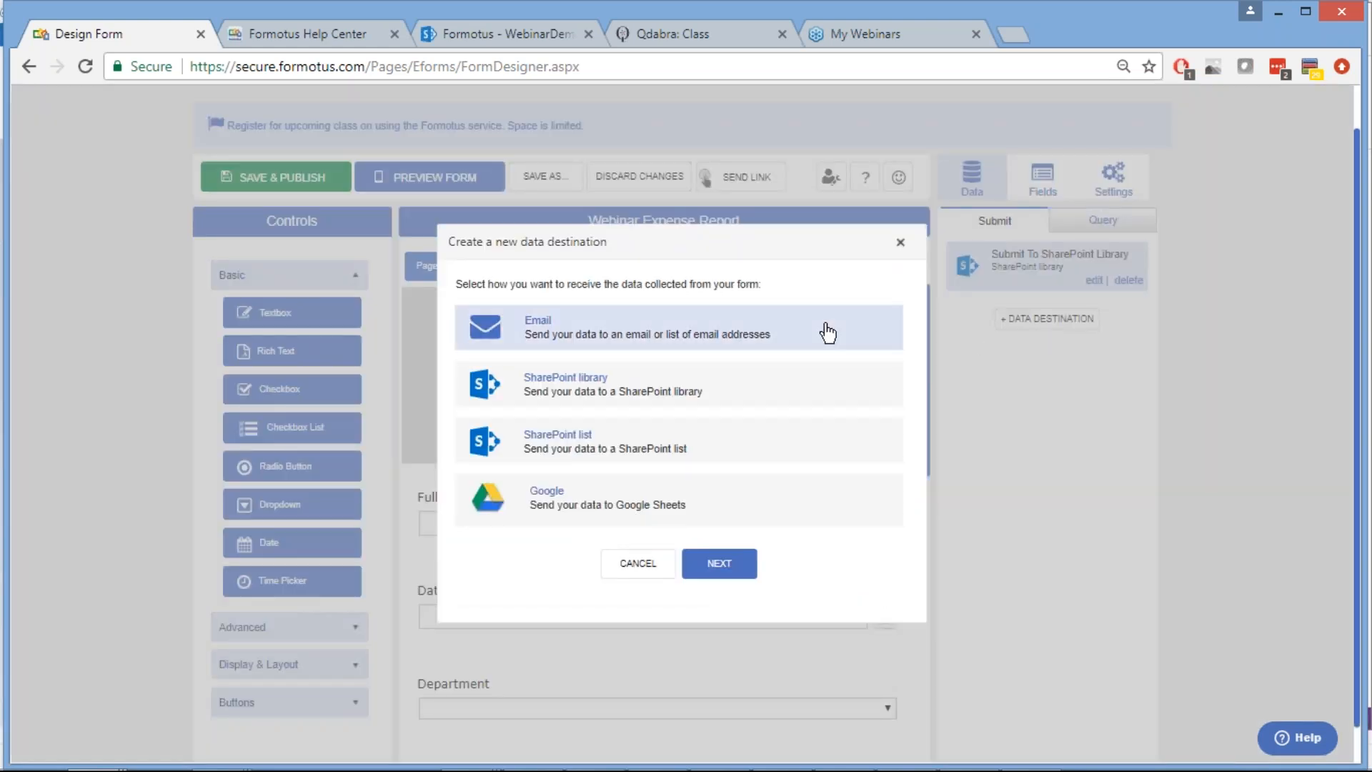
click(722, 568)
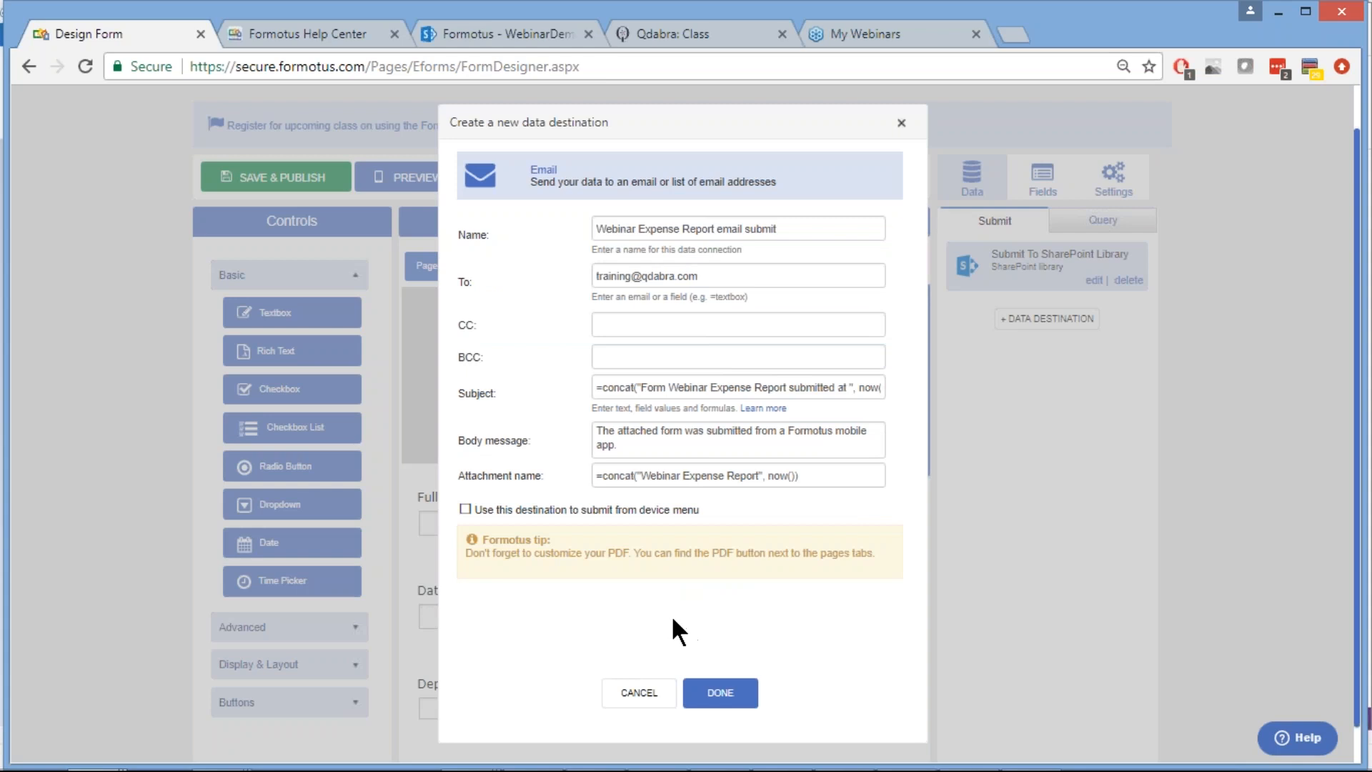
click(658, 323)
Review the prefilled To, CC, BCC and subject fields of the email destination
click(616, 275)
triple_click(616, 275)
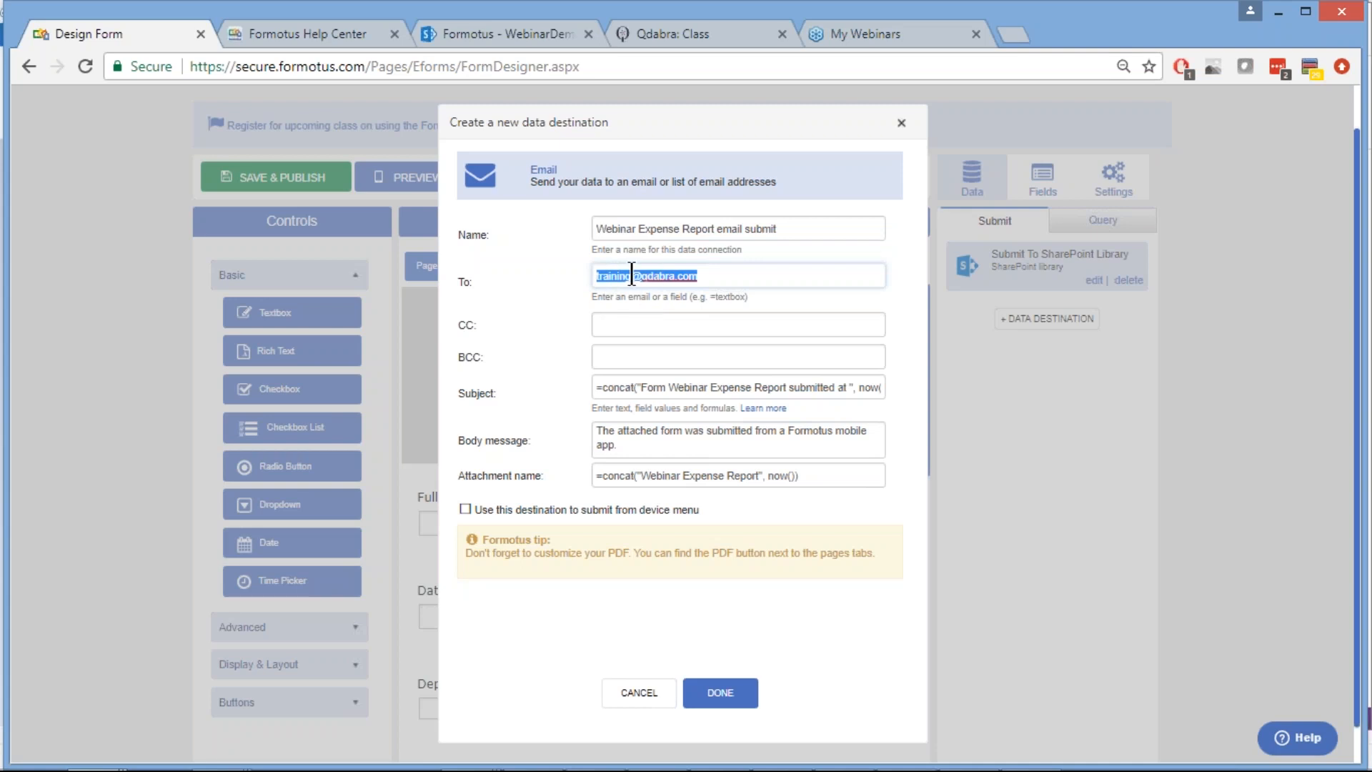
click(632, 275)
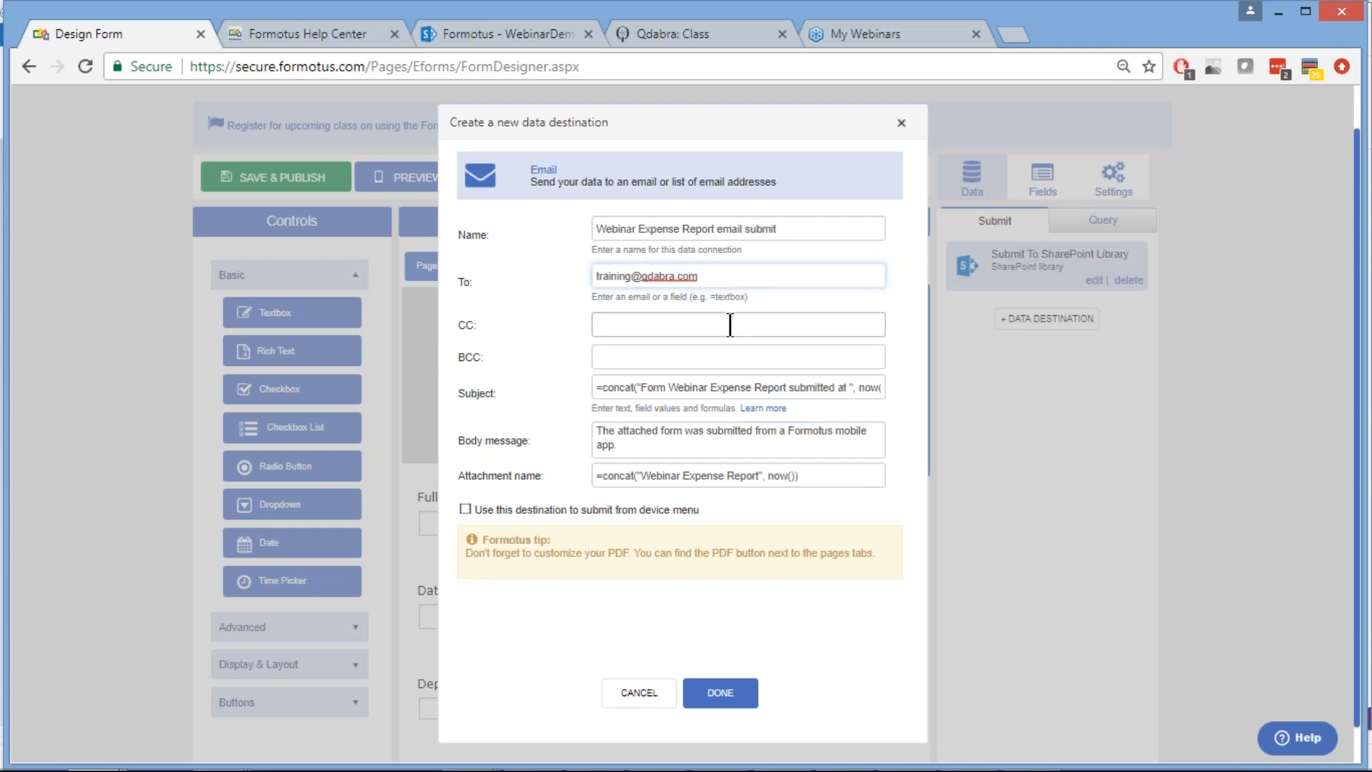
click(730, 325)
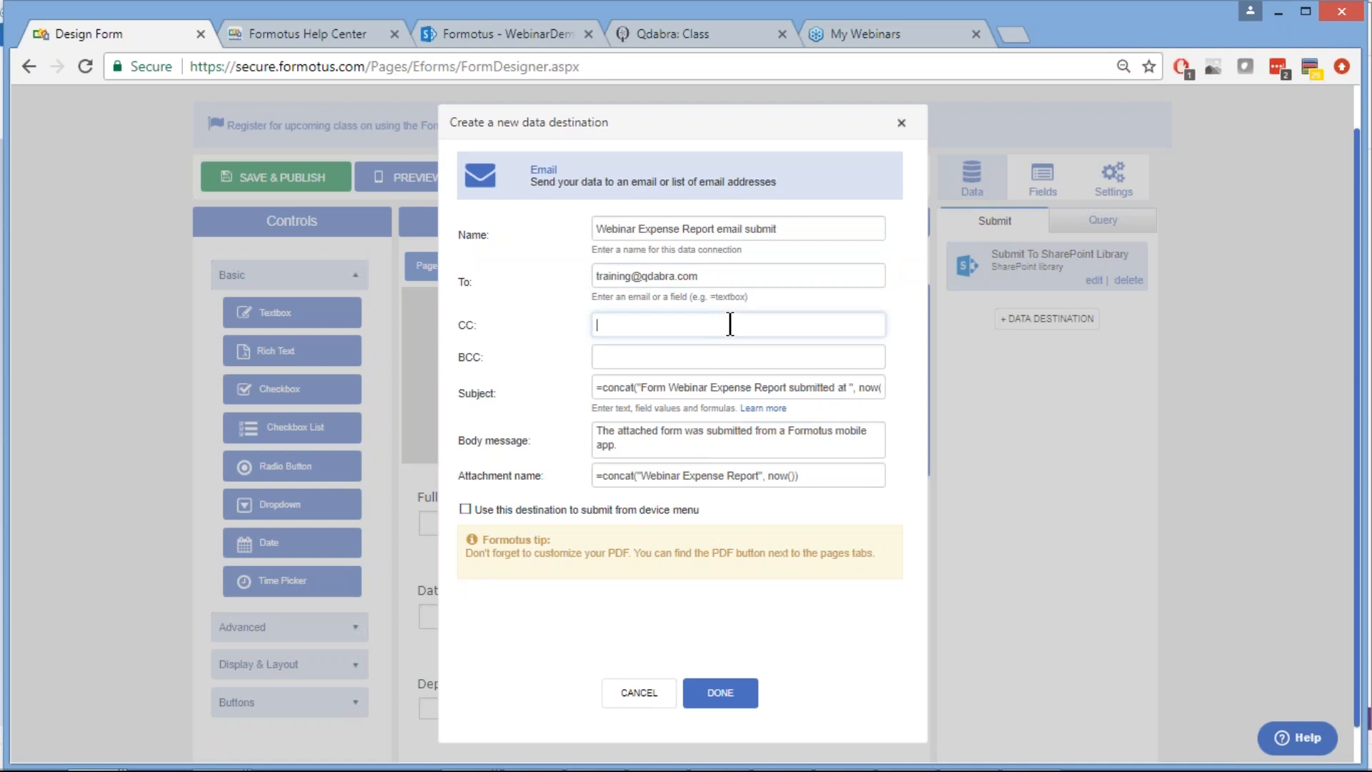
click(640, 355)
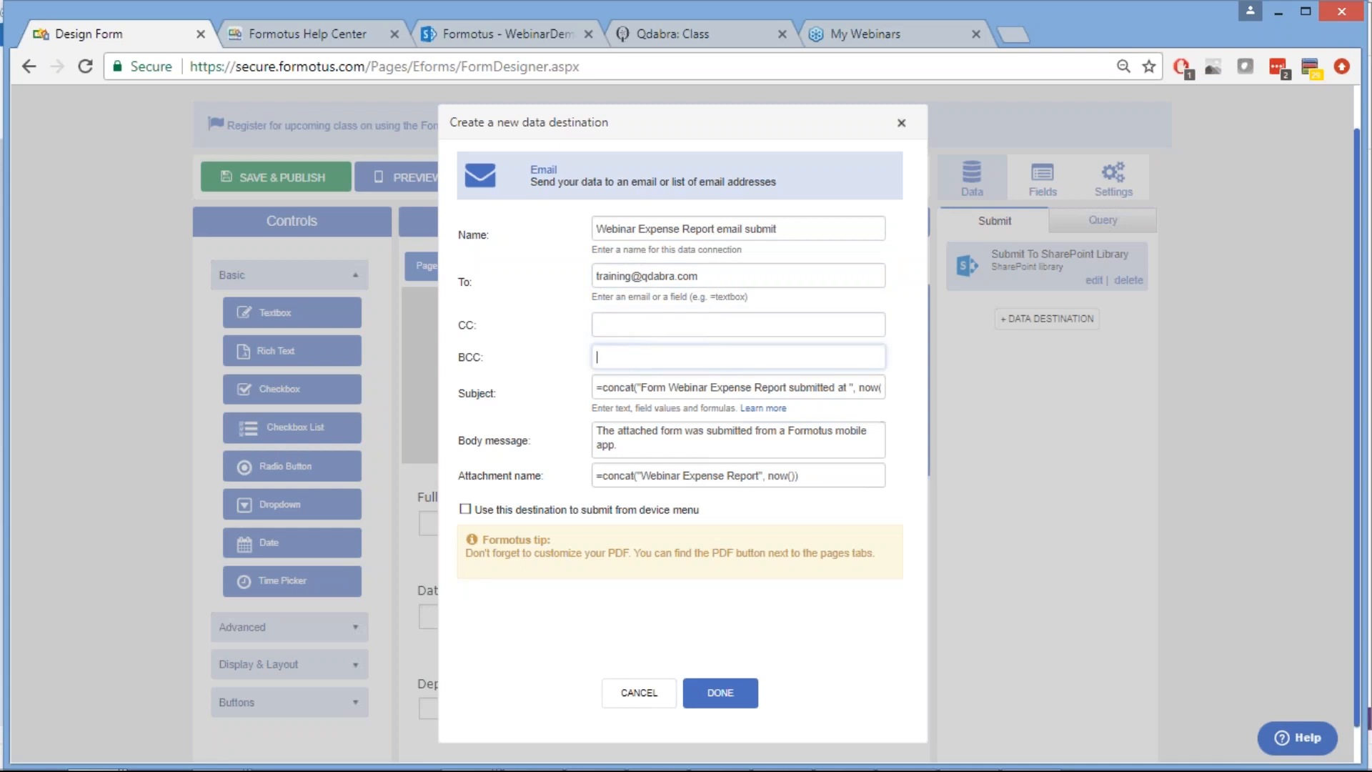
double_click(609, 388)
Reword the body to 'This expense report was submitted from a Formotus mobile app.'
click(632, 445)
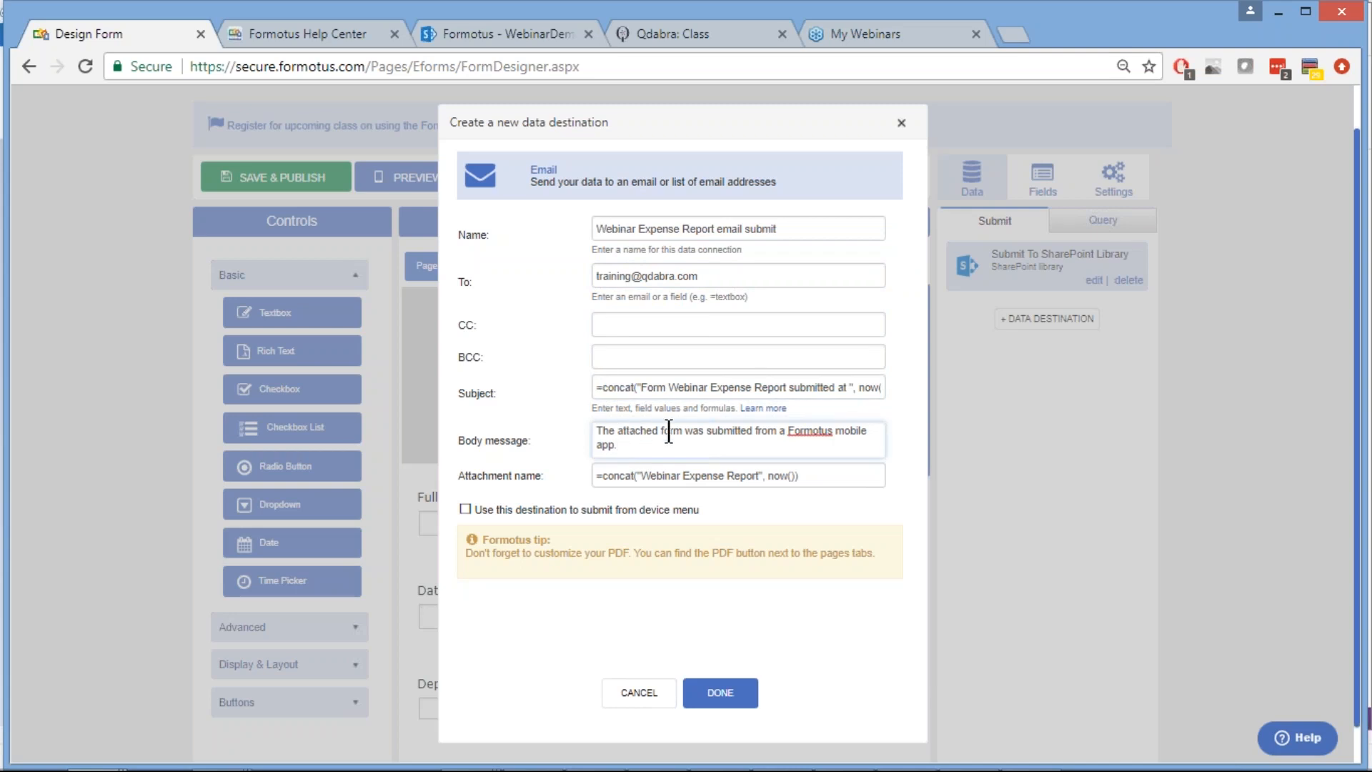
drag(684, 432, 618, 436)
key(Delete)
key(BackSpace)
key(BackSpace)
text(is expense report)
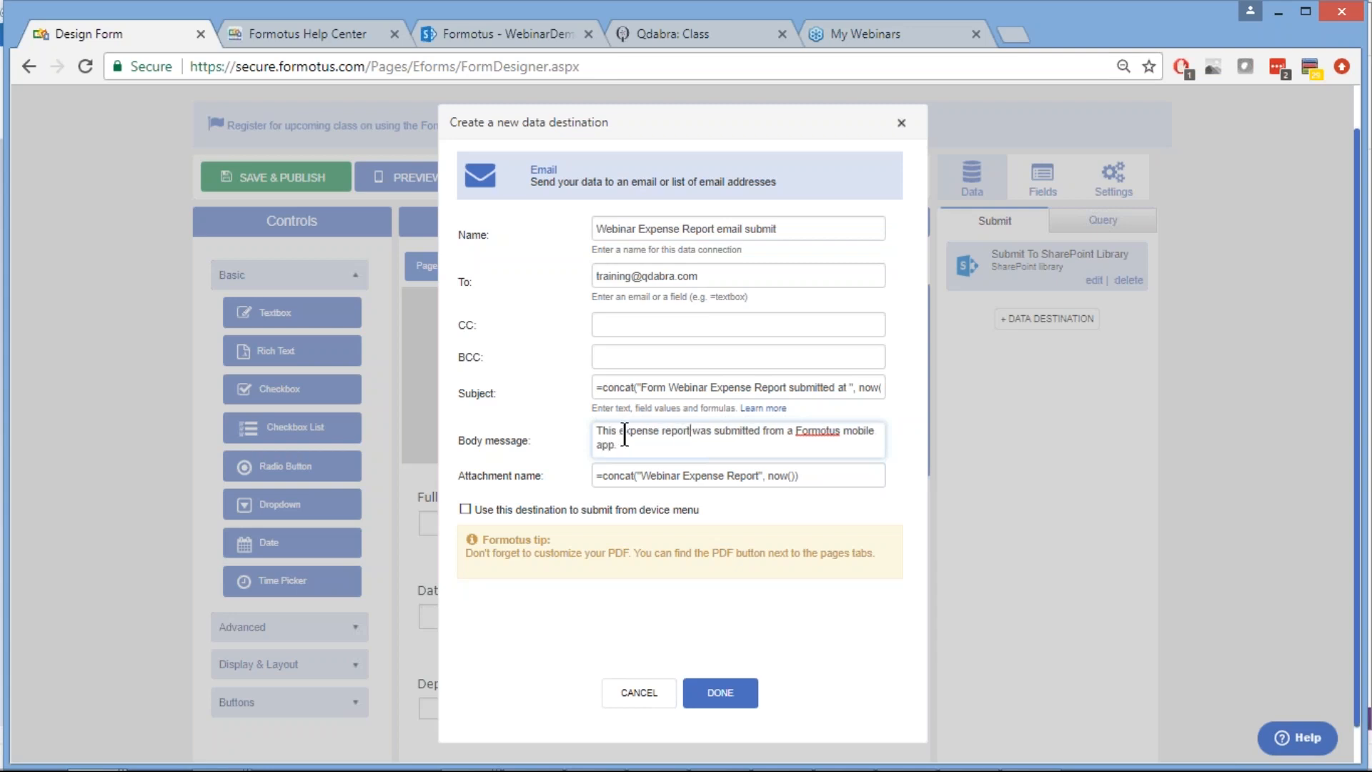
click(685, 446)
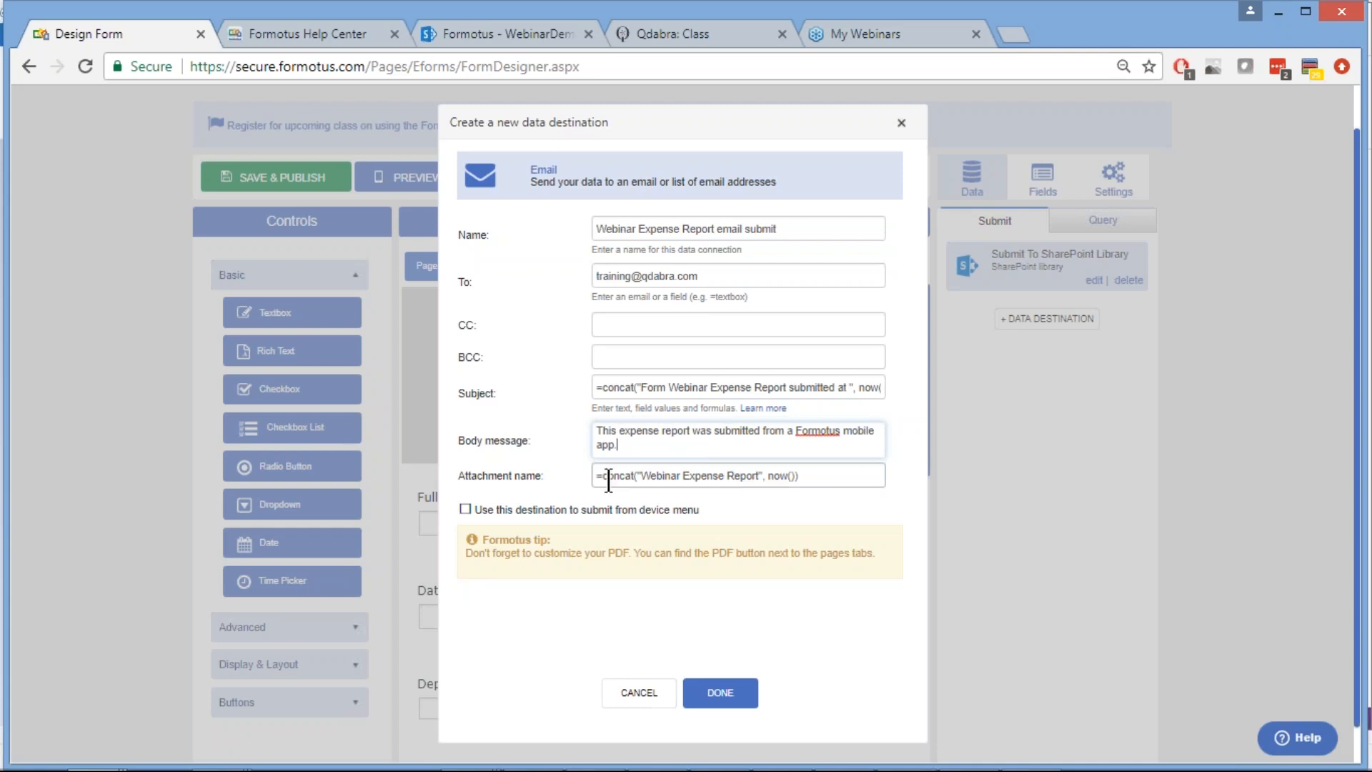
mouse_move(675, 768)
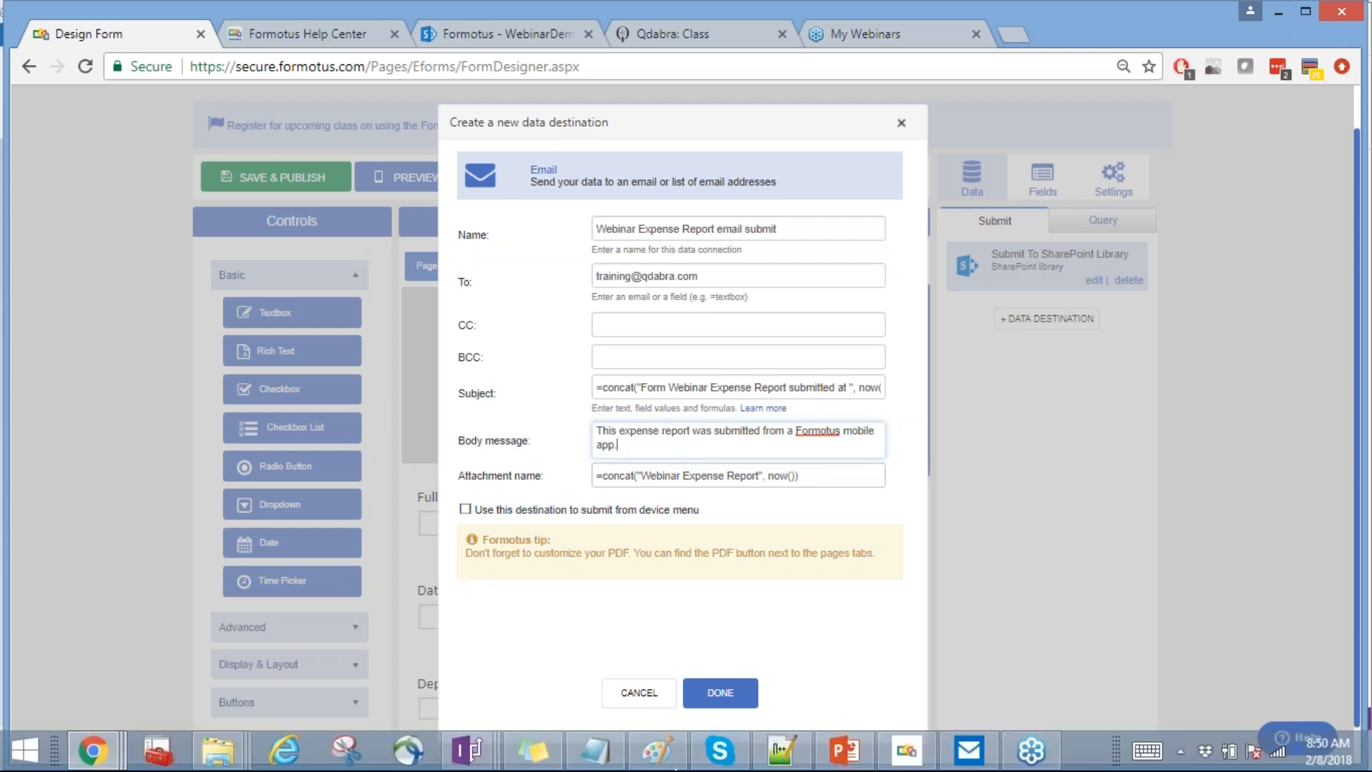
Copy the Expense Report concat formula from line 7 of the Notepad++ notes
click(795, 754)
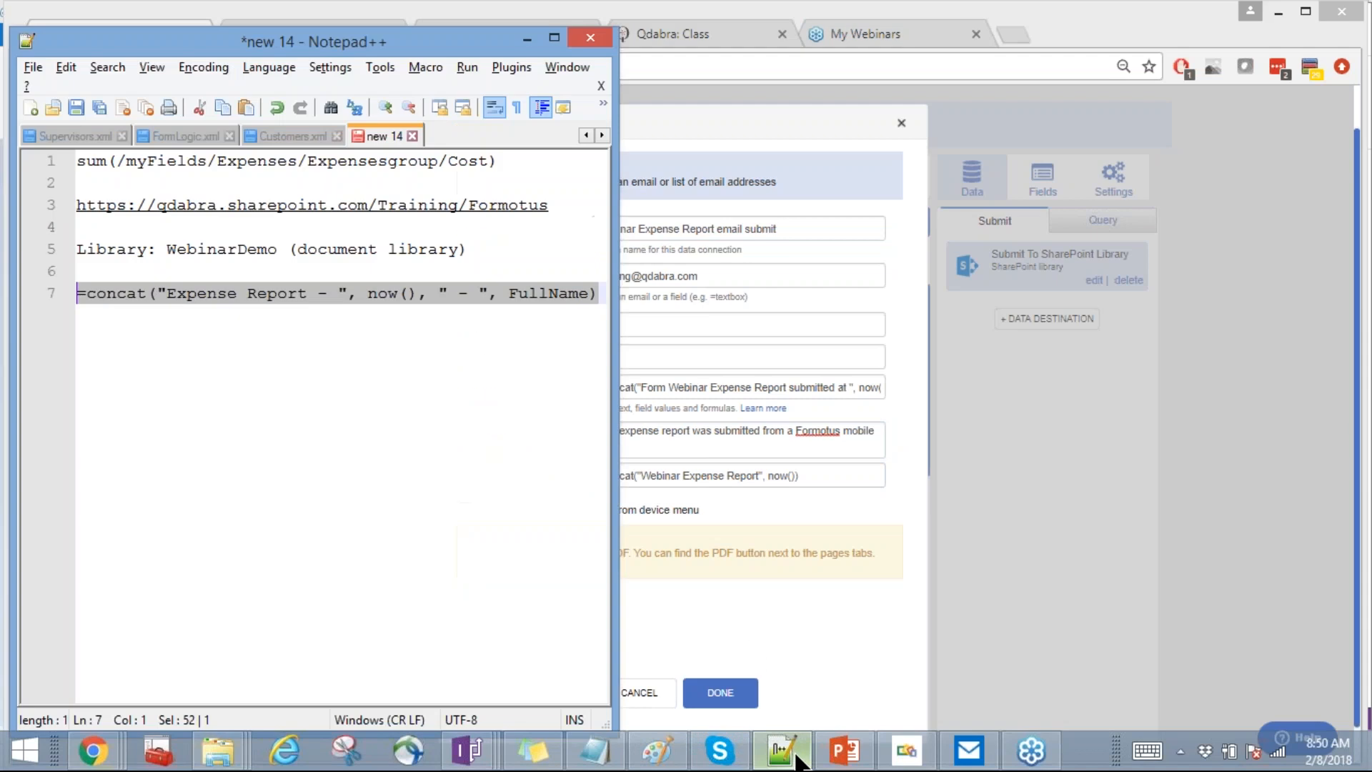
click(465, 292)
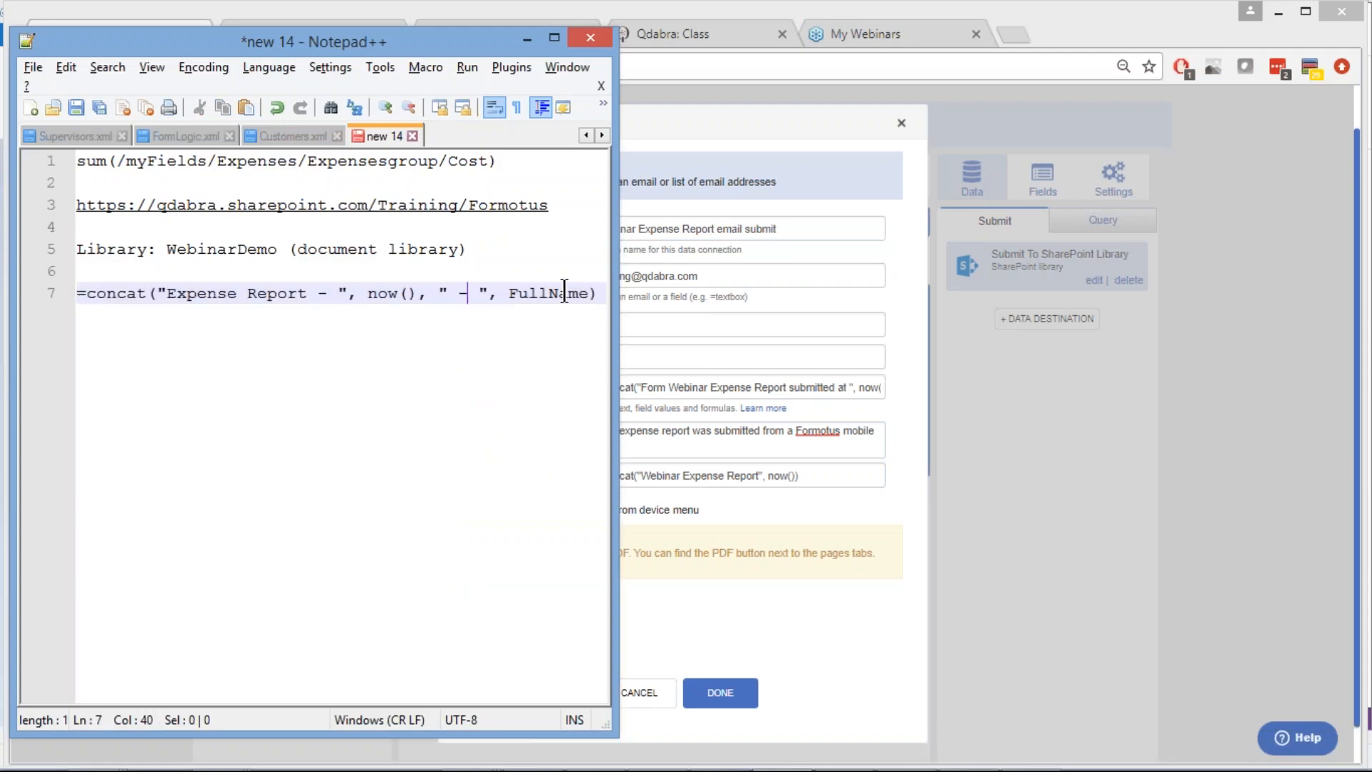
drag(599, 296, 77, 295)
key(ctrl+c)
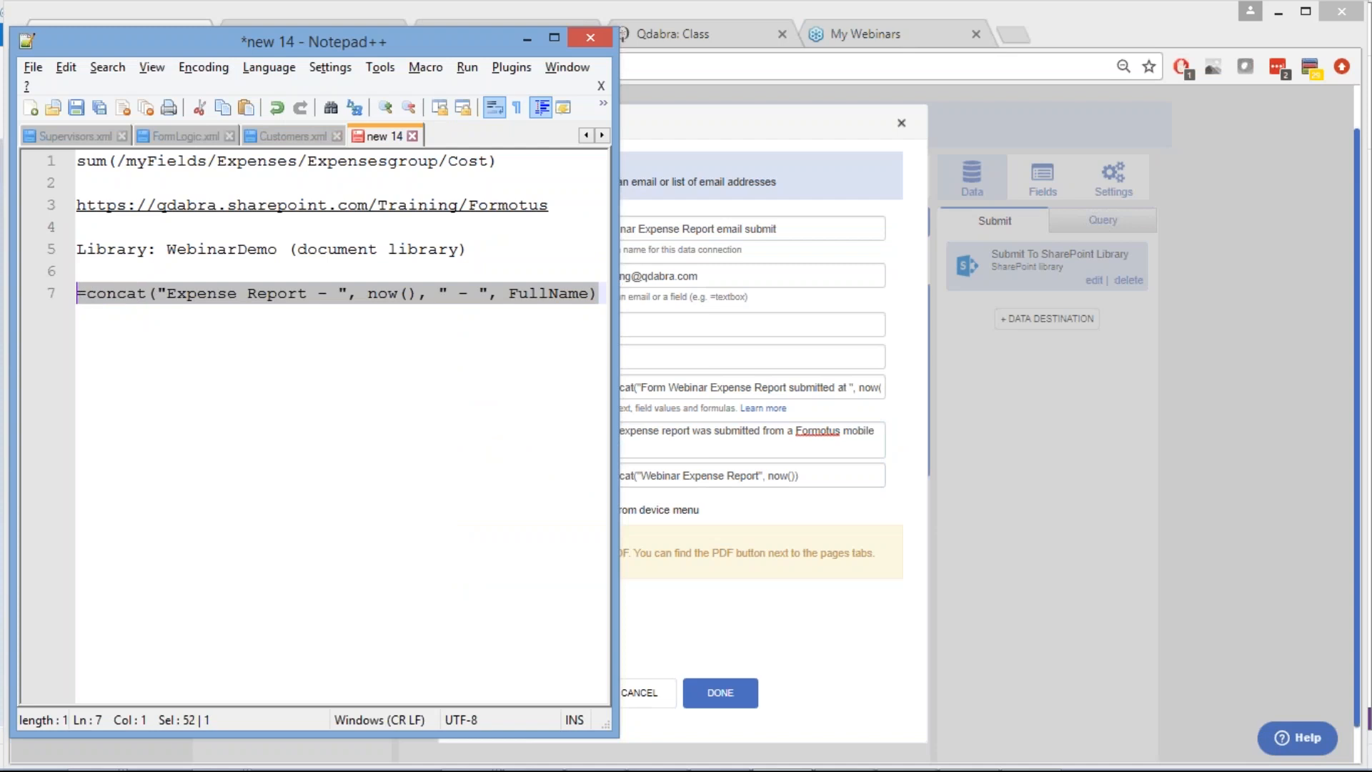
click(676, 124)
Paste the formula over the Attachment name value and save the email destination
double_click(663, 476)
key(ctrl+a)
key(ctrl+v)
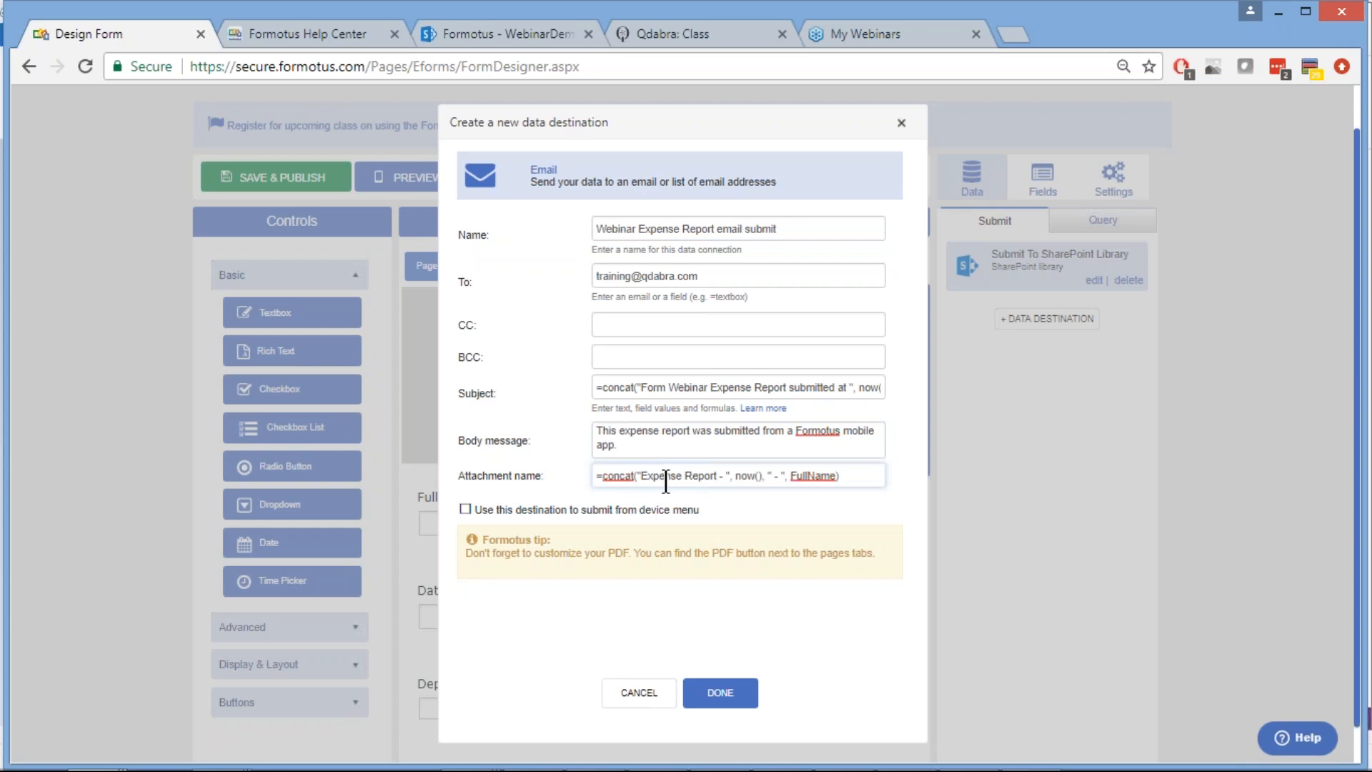
click(545, 628)
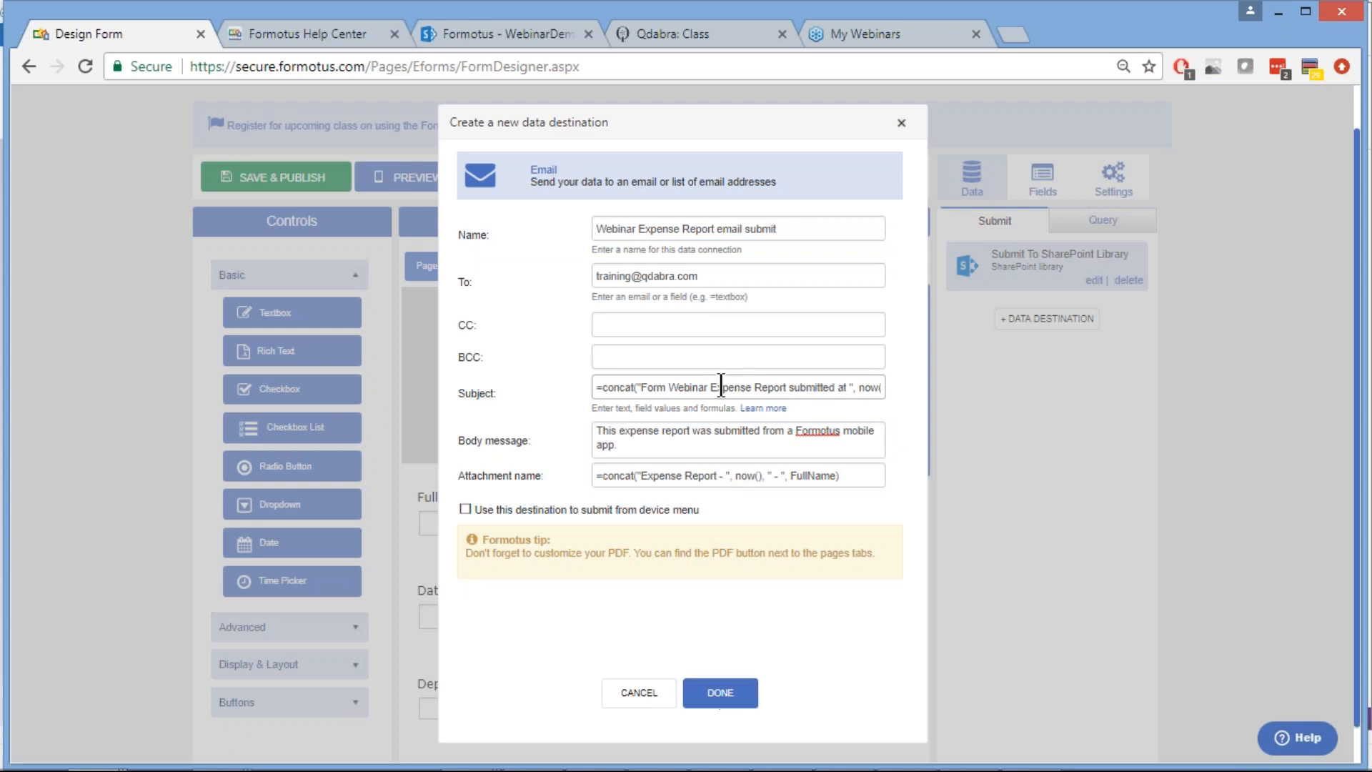
click(722, 688)
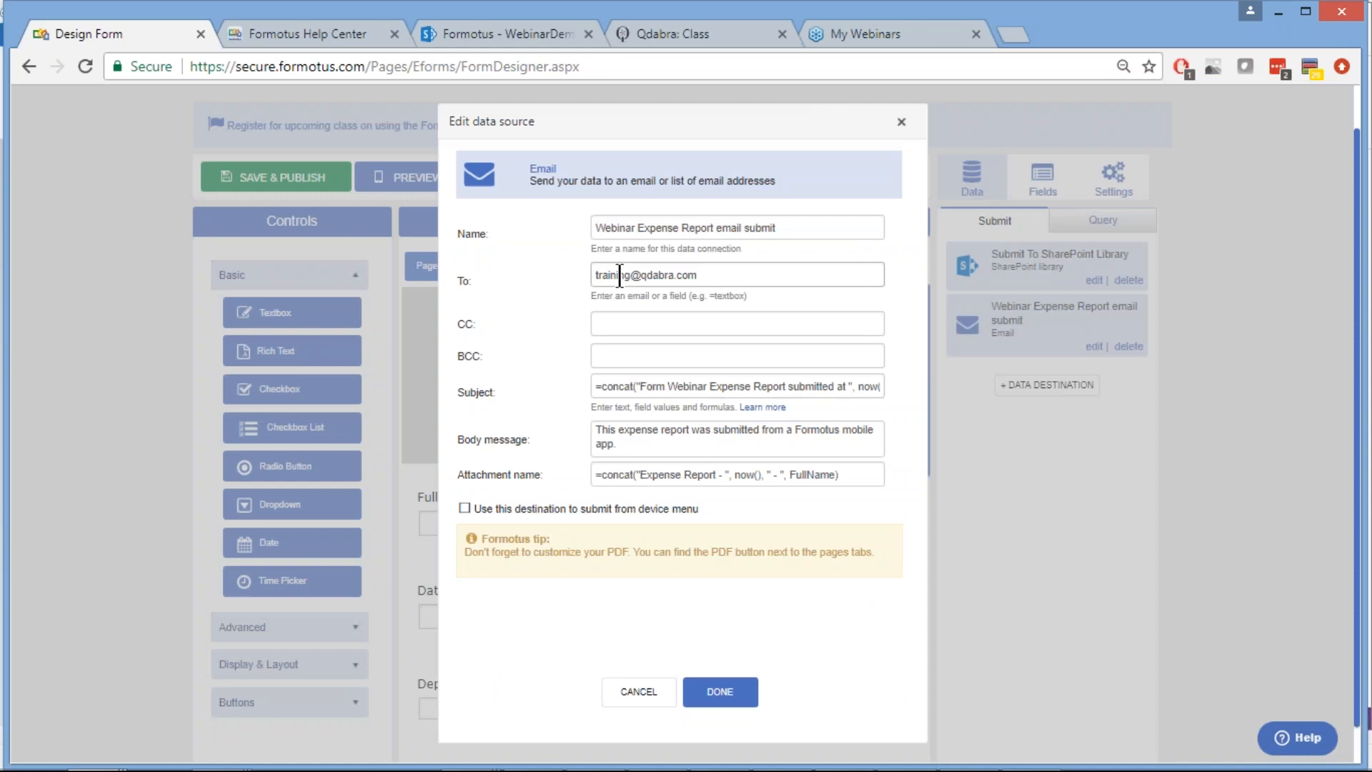
Replace the user name in the email destination's To address with the new recipient's and save it
click(619, 276)
double_click(619, 276)
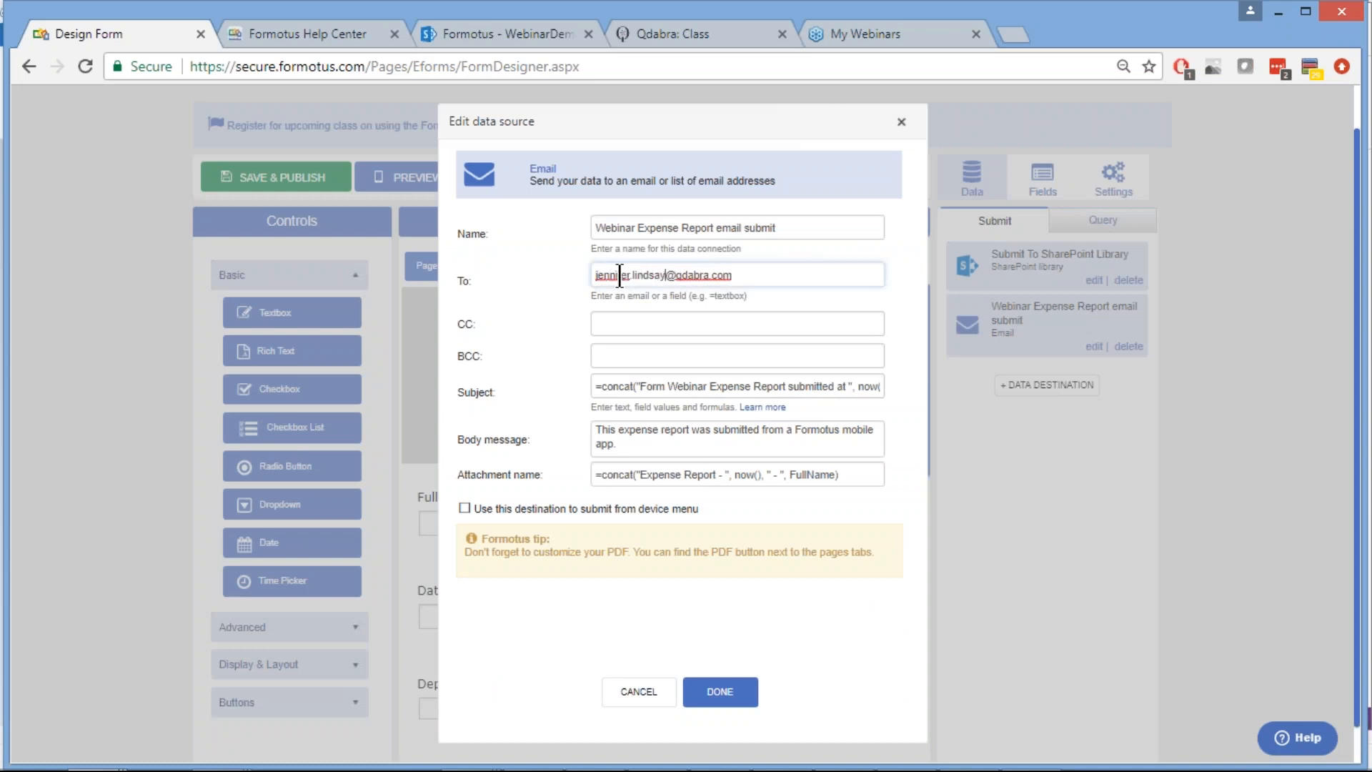
click(710, 692)
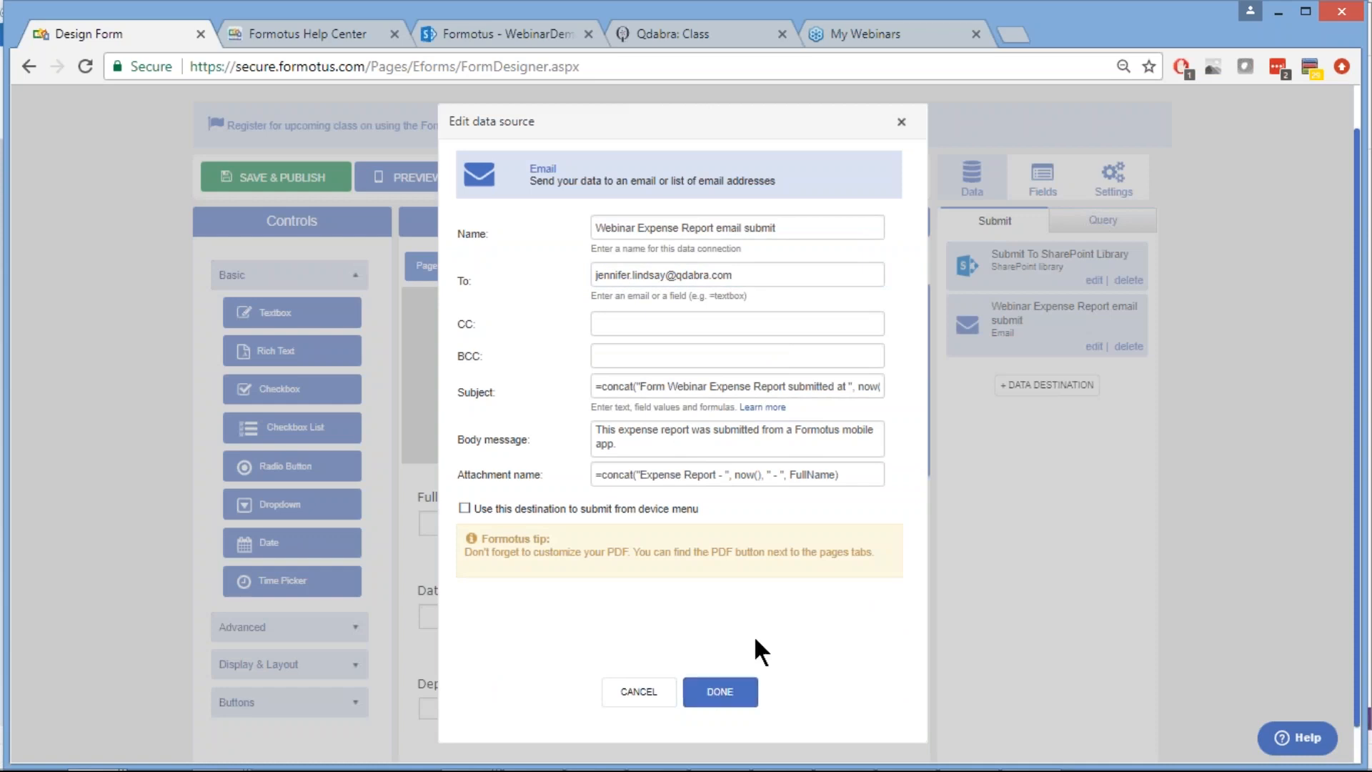
click(716, 692)
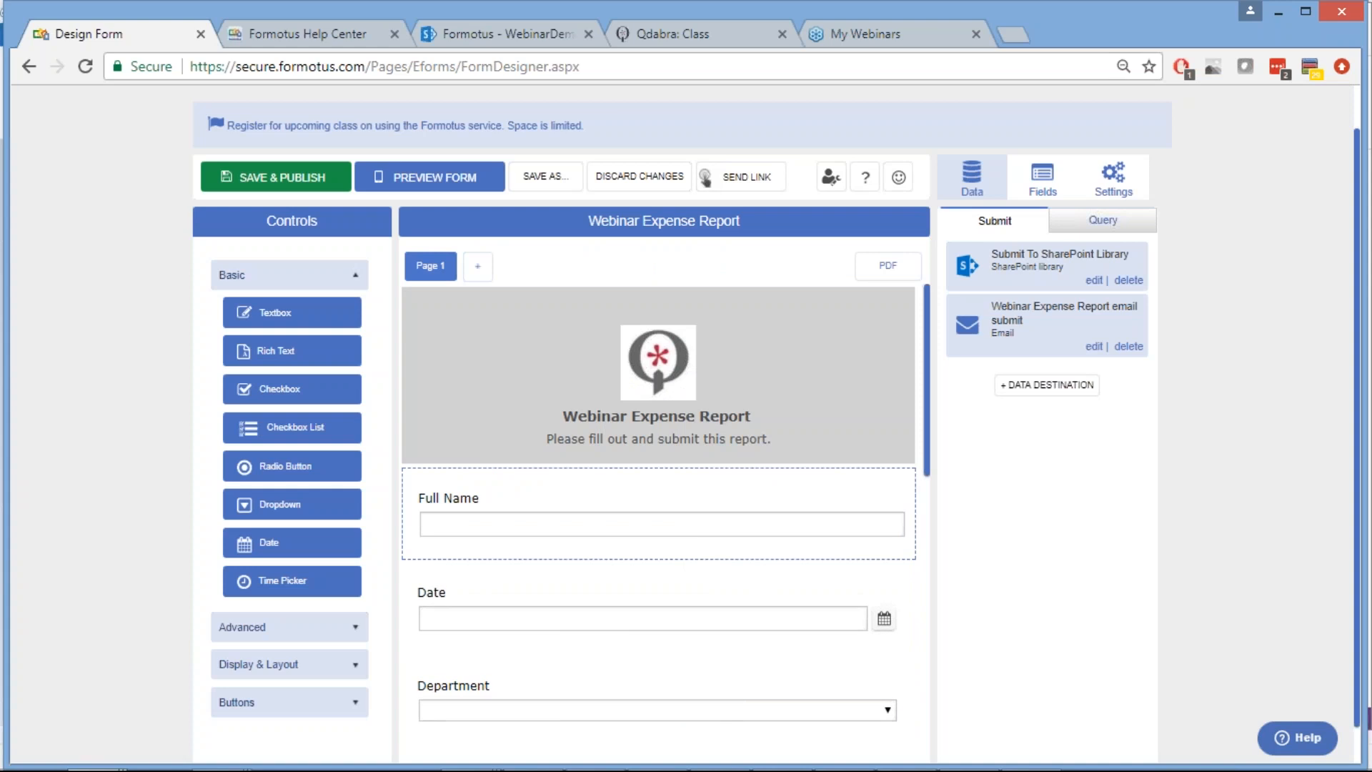
scroll(658, 500, down, 8)
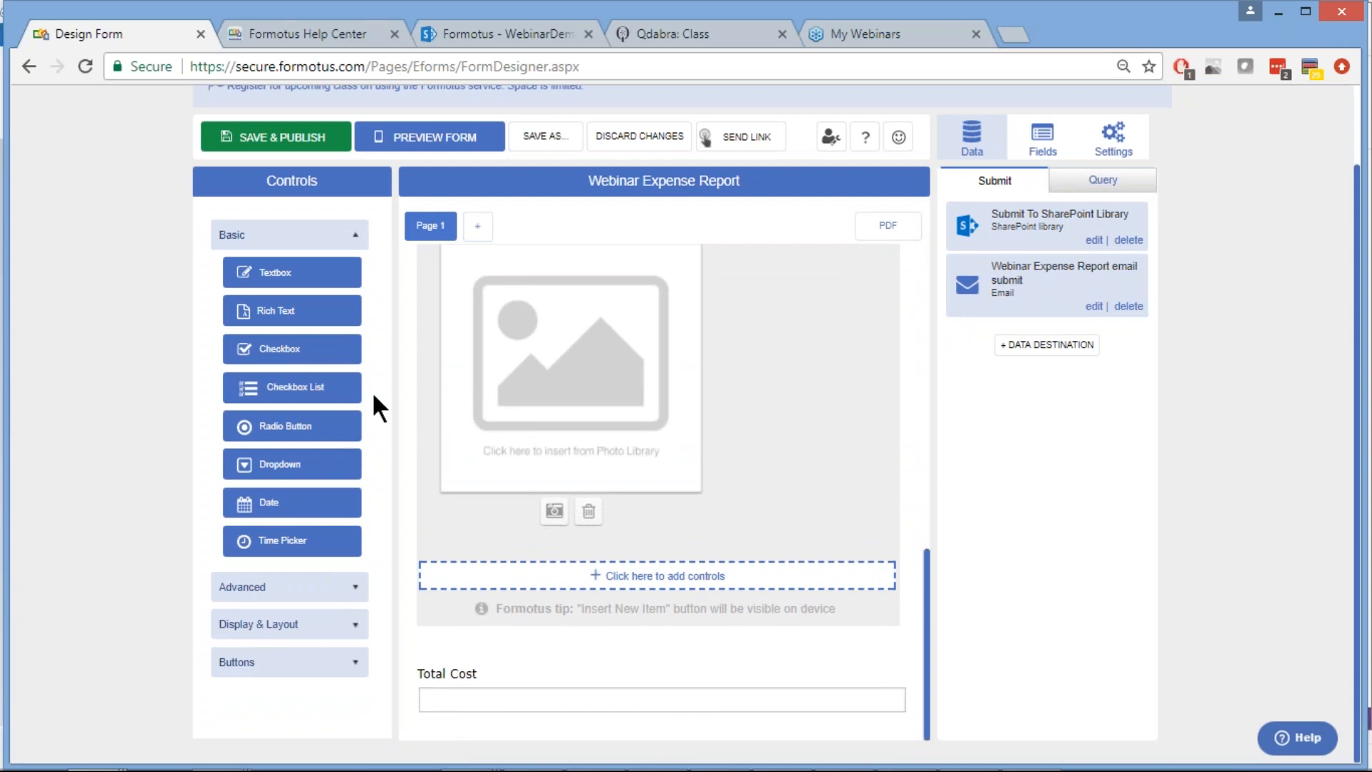
Drag a Custom Button from the Buttons controls to just below Total Cost and select it
click(293, 668)
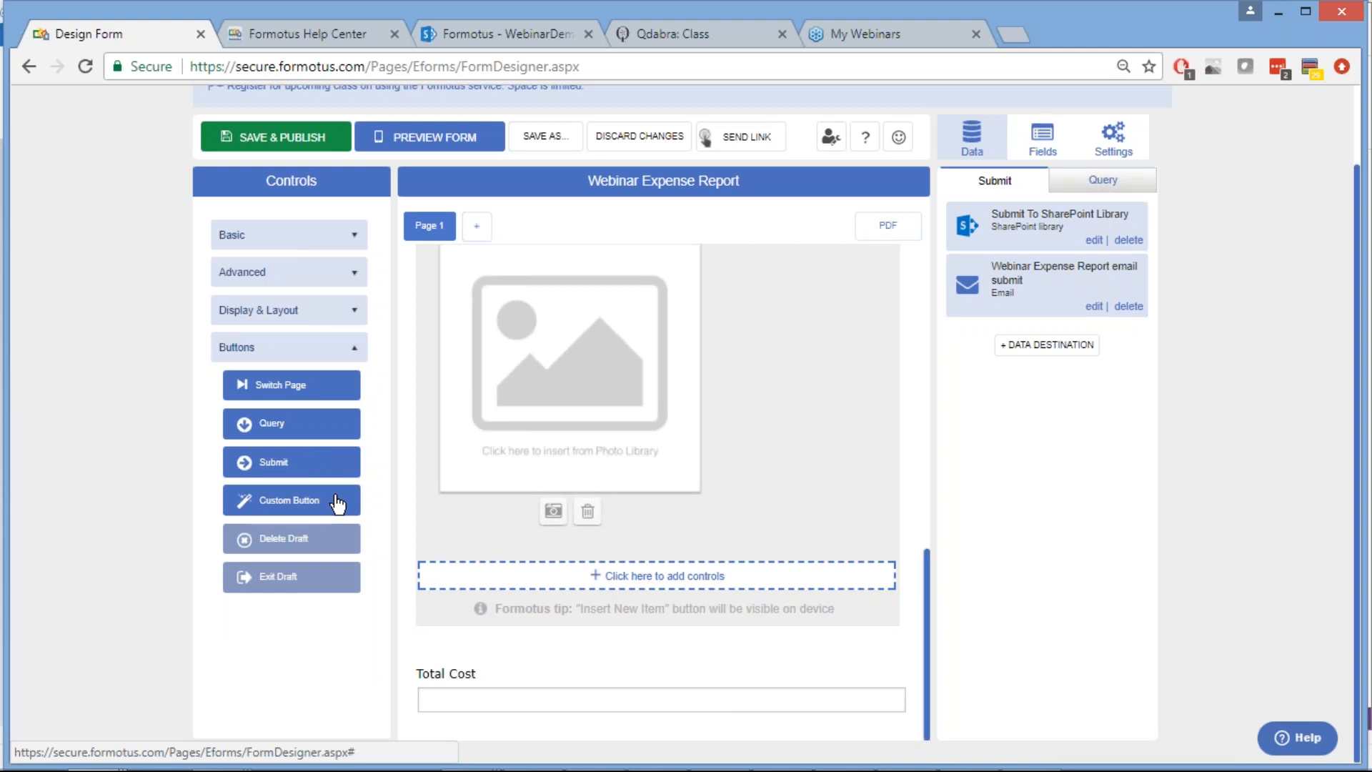
drag(336, 497, 659, 723)
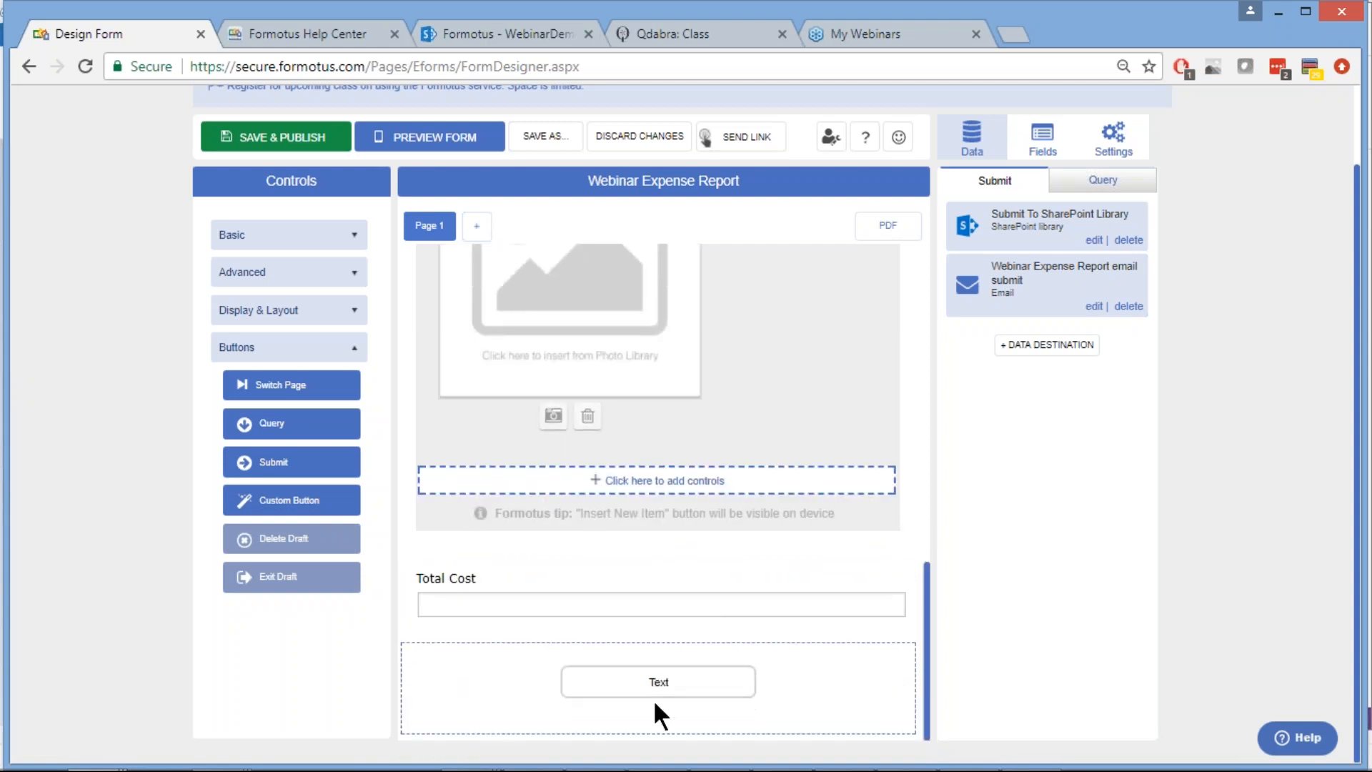
click(656, 688)
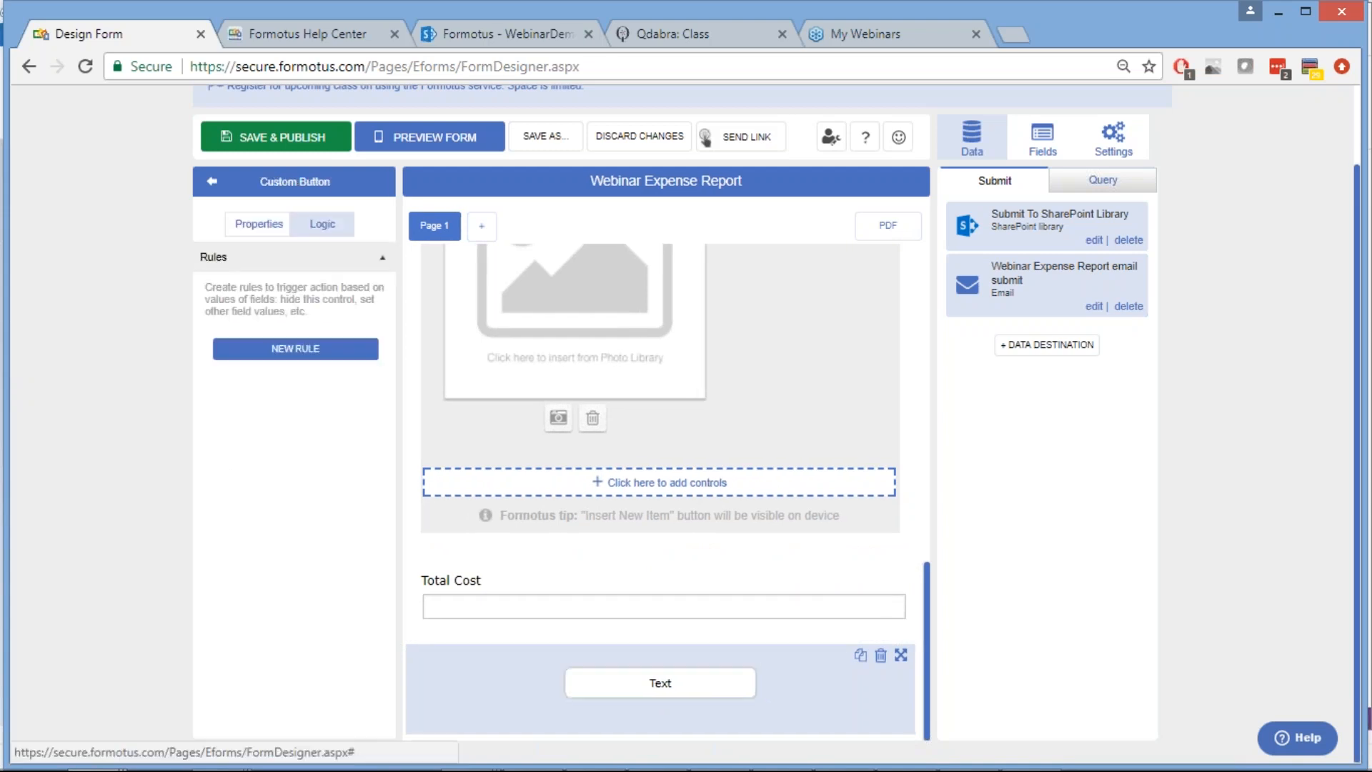
Change the button's Text property from 'Text' to 'Submit to SharePoint and Email' and apply it
click(256, 227)
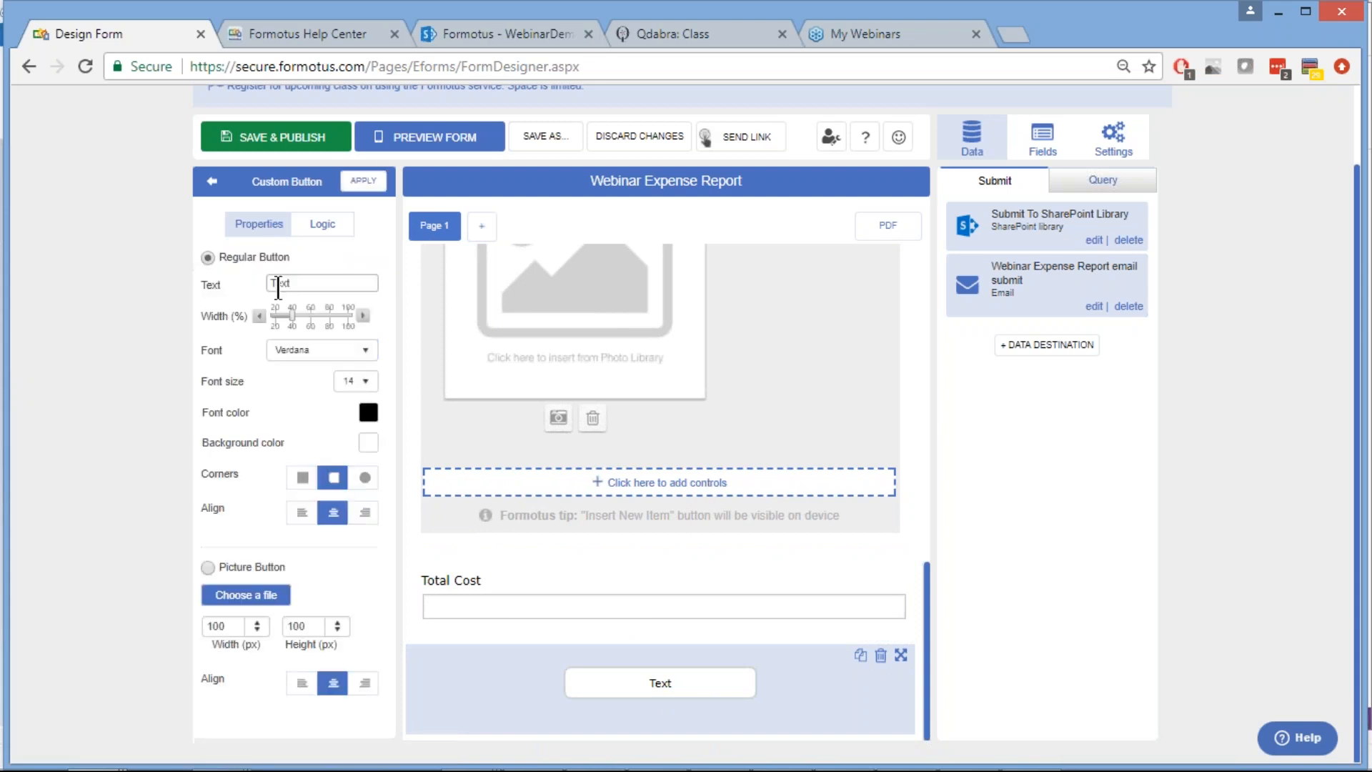
drag(270, 284, 283, 284)
text(Submit to SharePoint and Email)
click(362, 184)
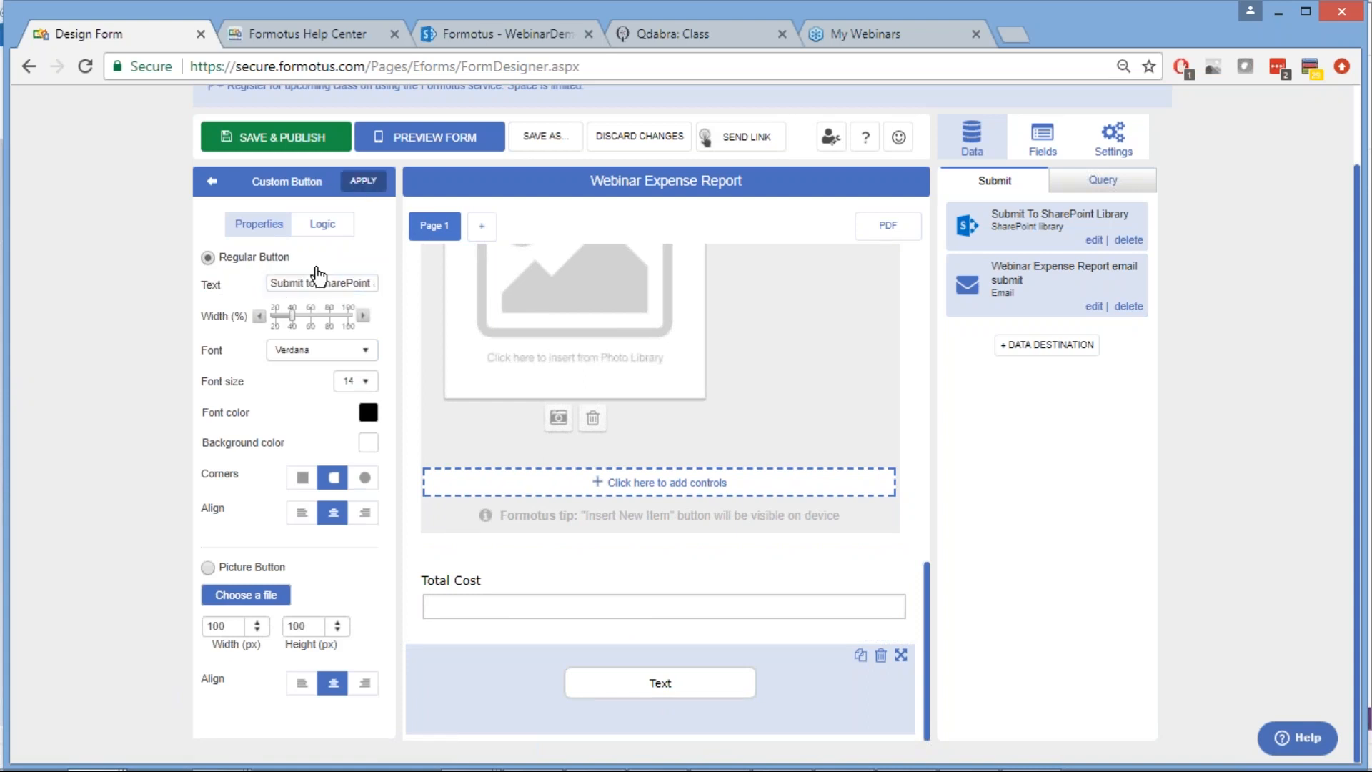
click(323, 226)
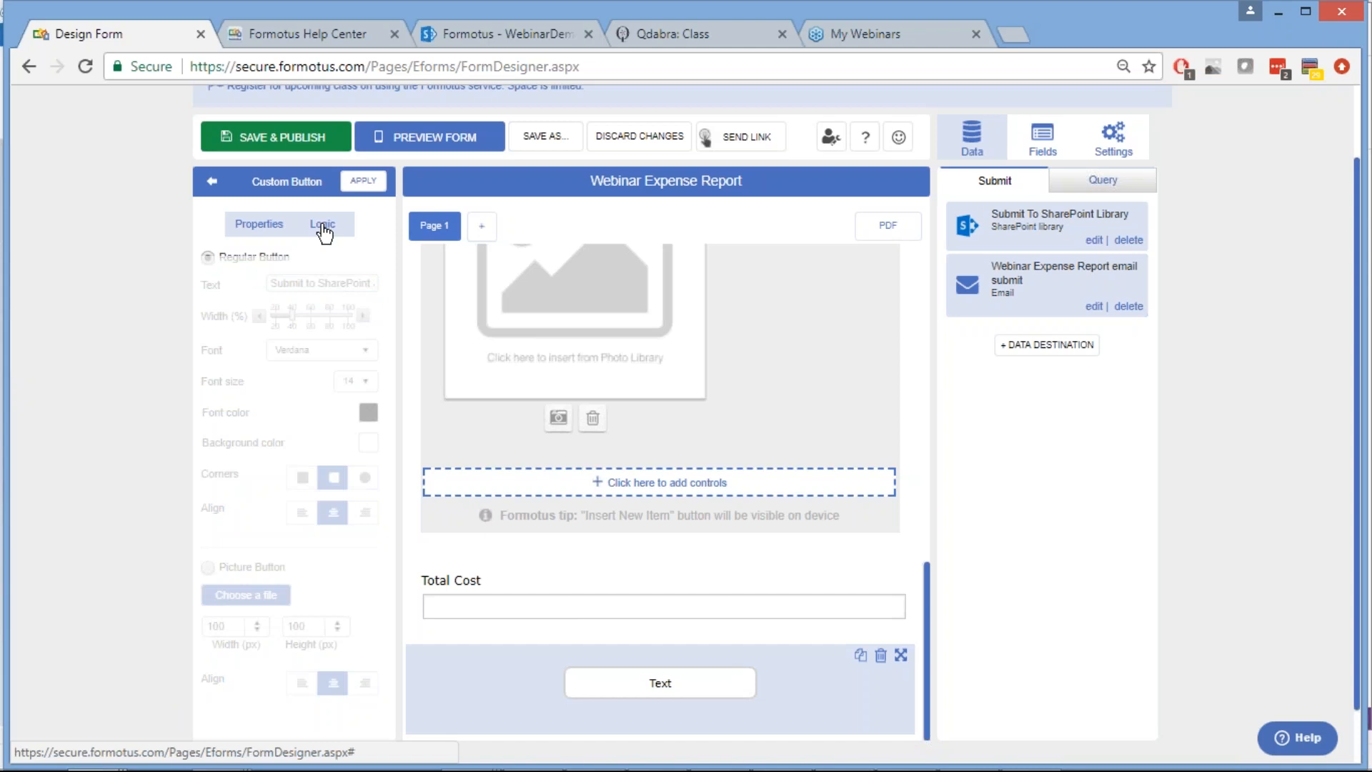
Commit the new button caption, then save and publish the form
click(267, 131)
click(280, 140)
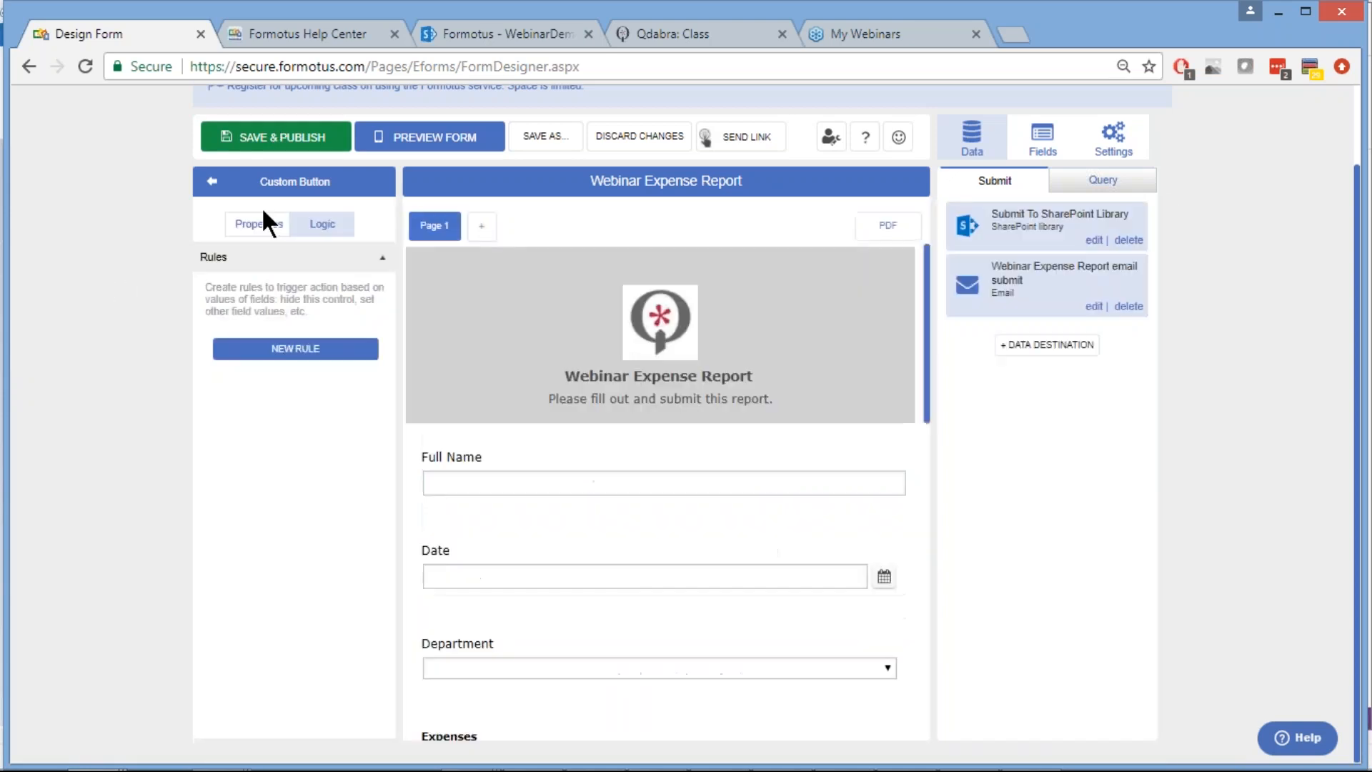
scroll(664, 479, down, 7)
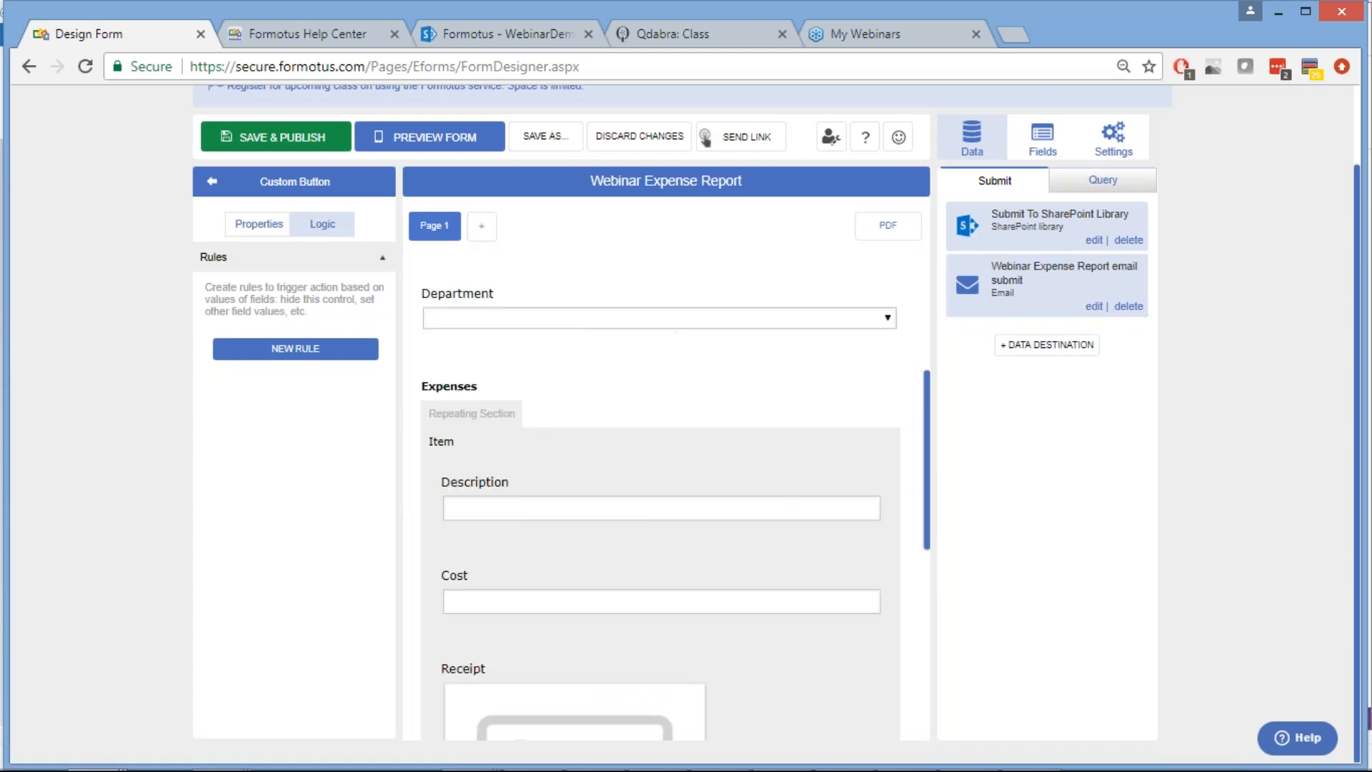
scroll(663, 493, down, 4)
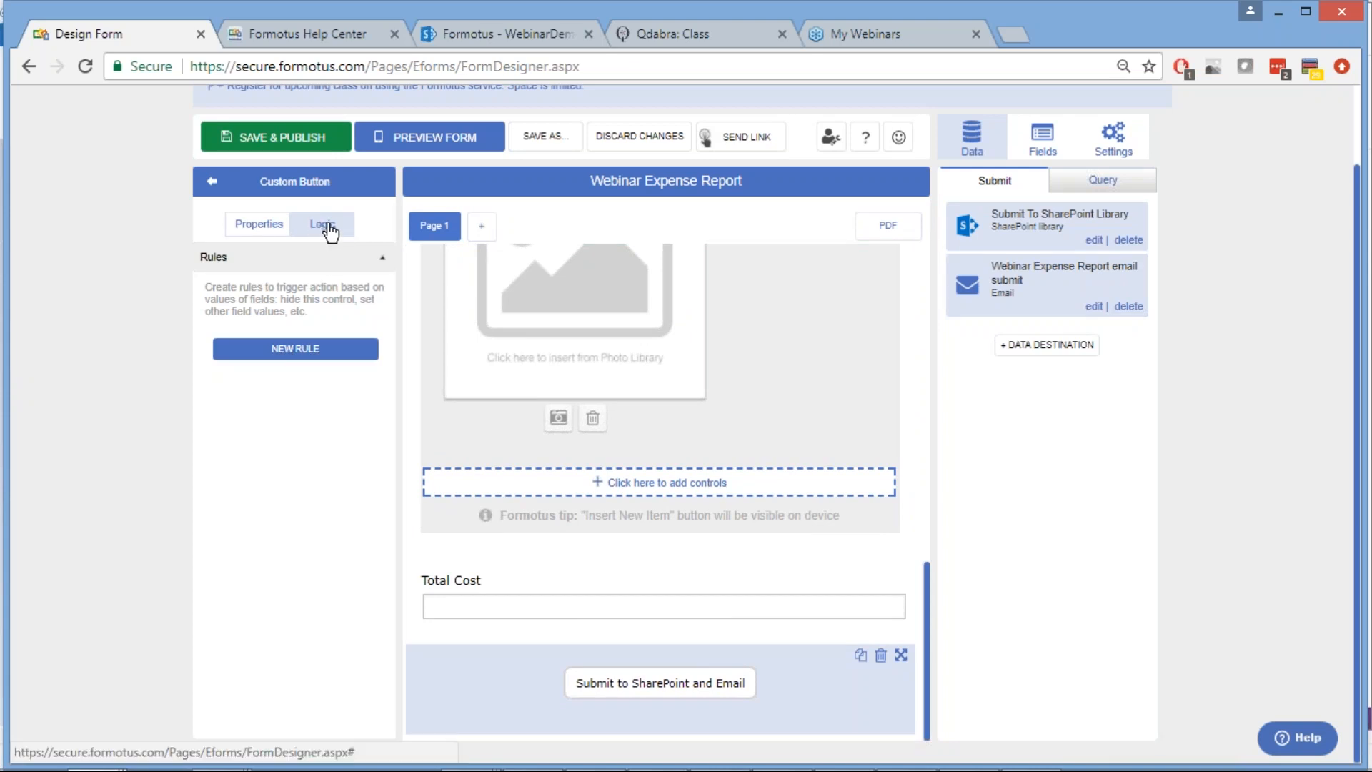
Add a button rule 'Submit to SharePoint' whose Submit data action uses Submit To SharePoint Library
click(292, 351)
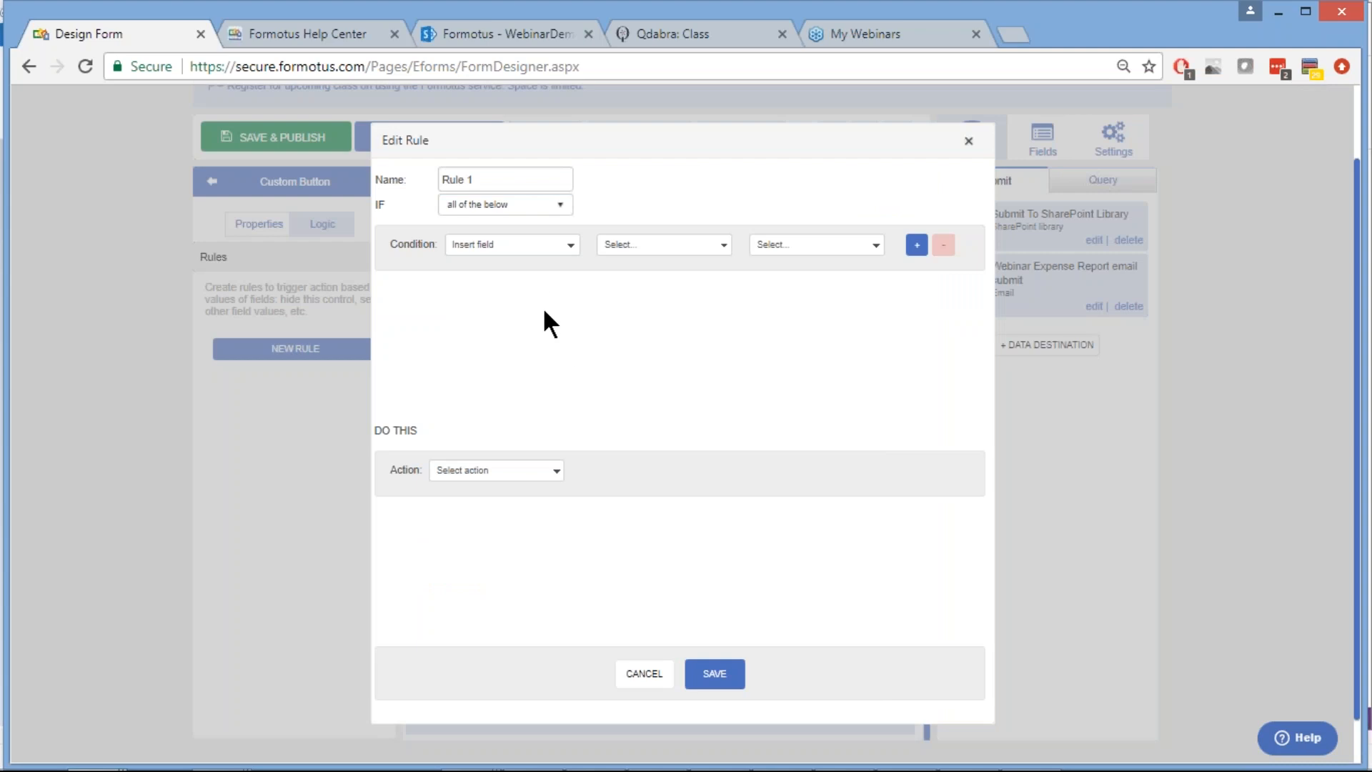
double_click(484, 188)
key(BackSpace)
key(BackSpace)
key(BackSpace)
key(BackSpace)
key(BackSpace)
key(BackSpace)
text(Submit)
click(491, 470)
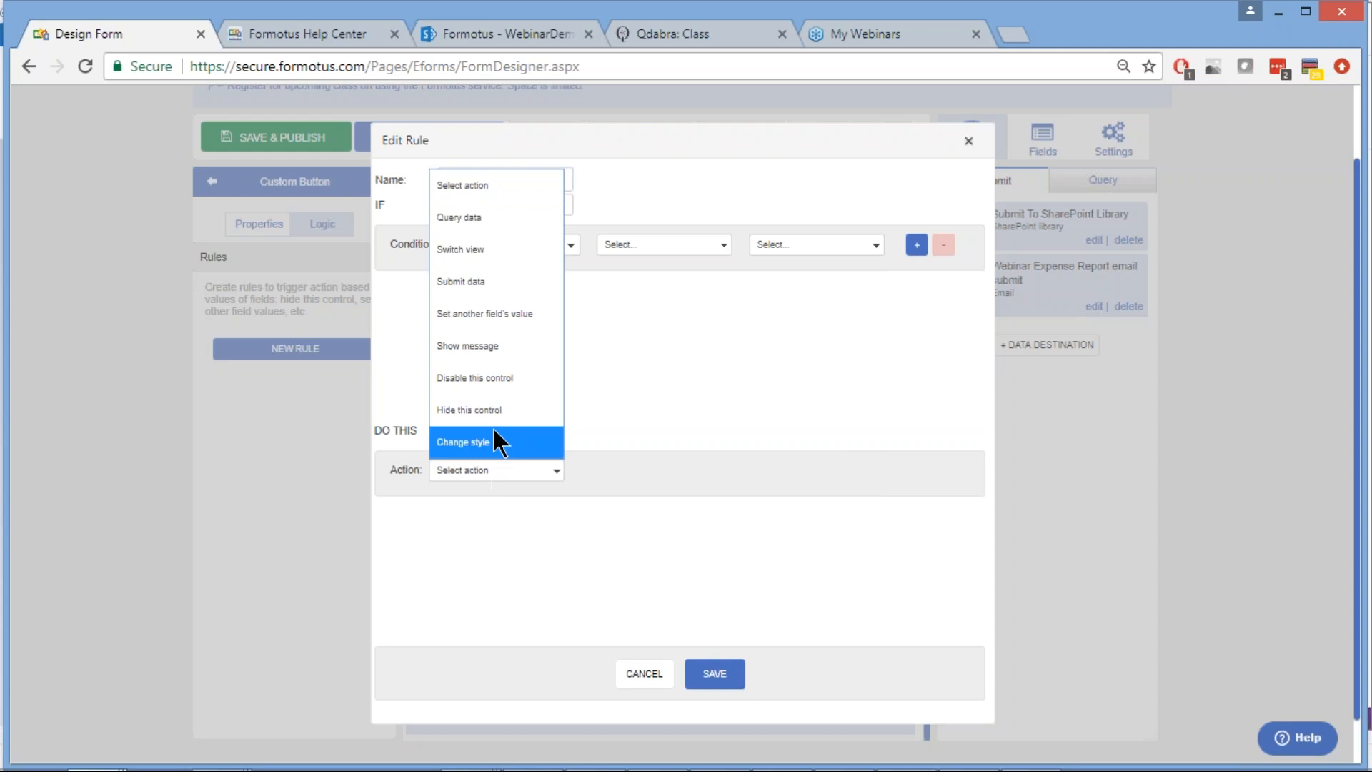
click(497, 280)
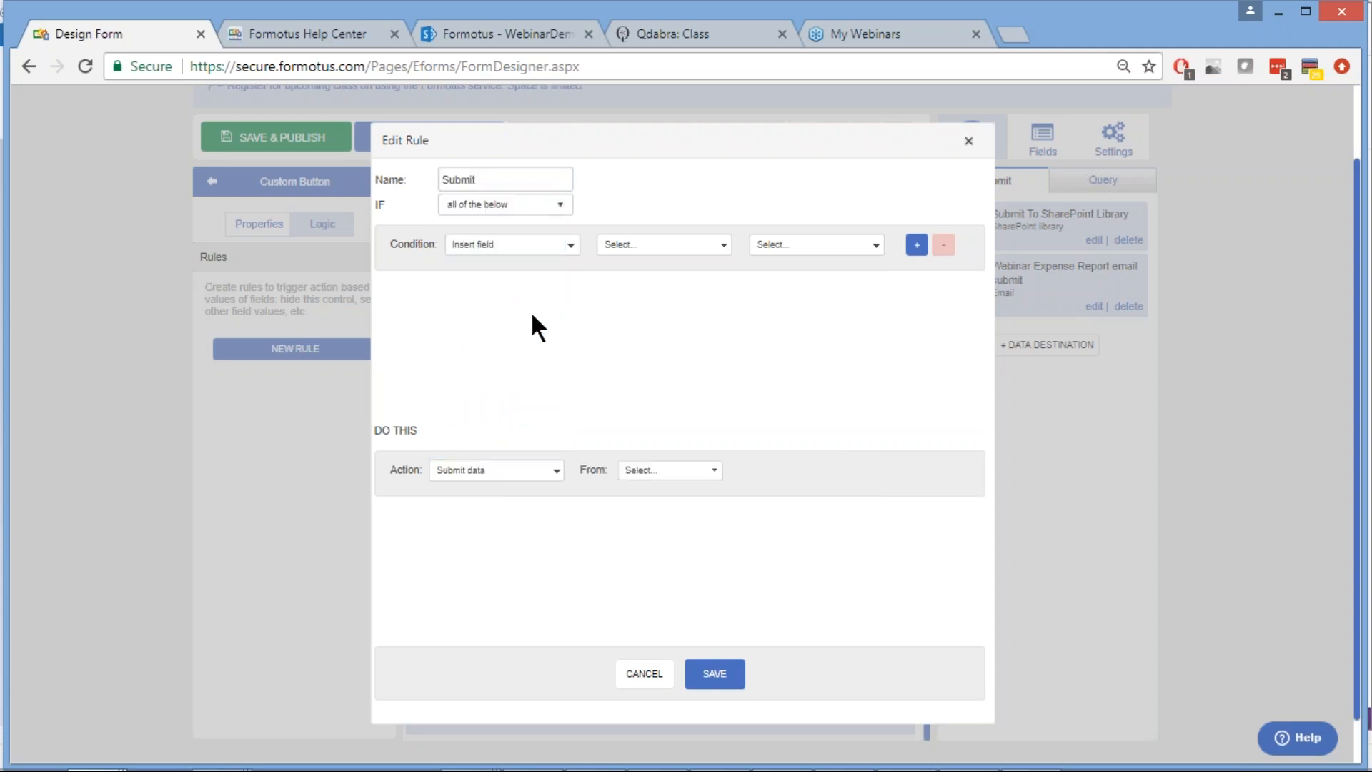
click(690, 470)
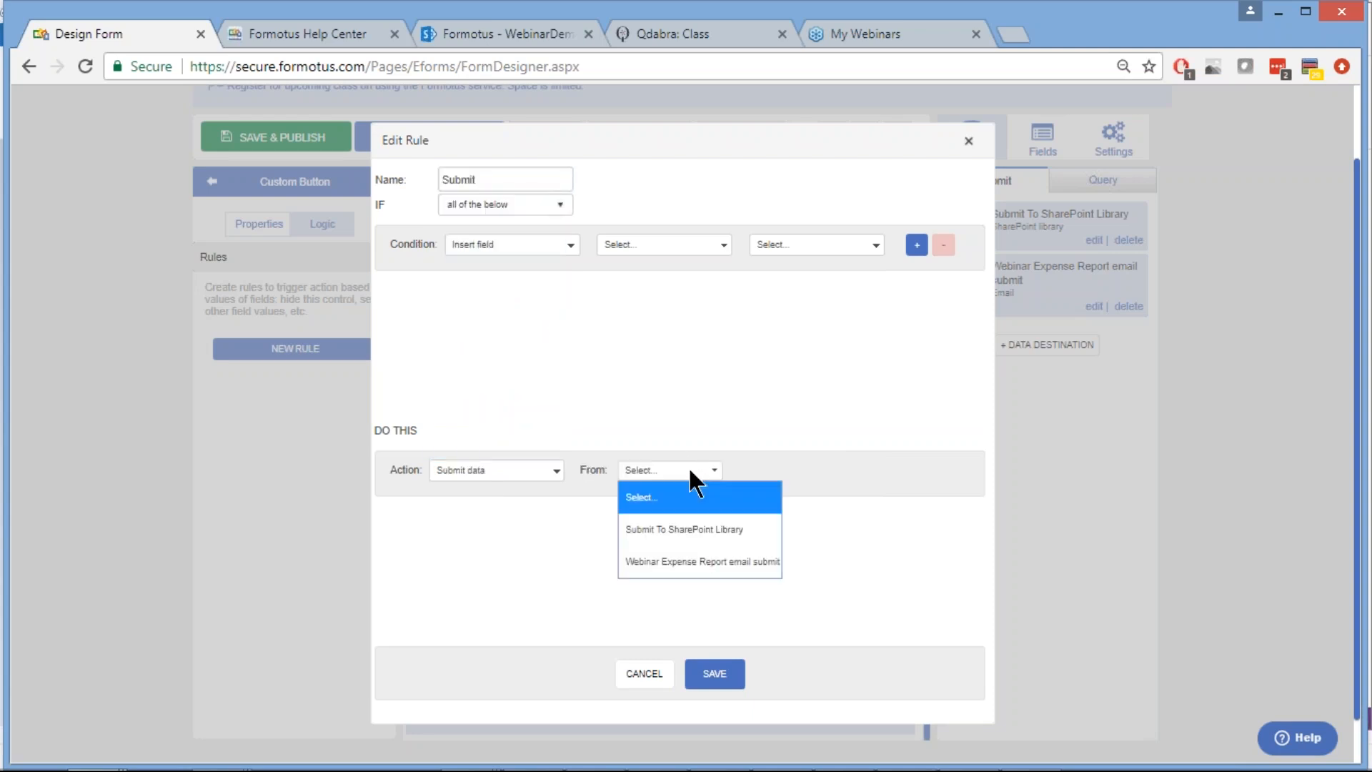
click(688, 529)
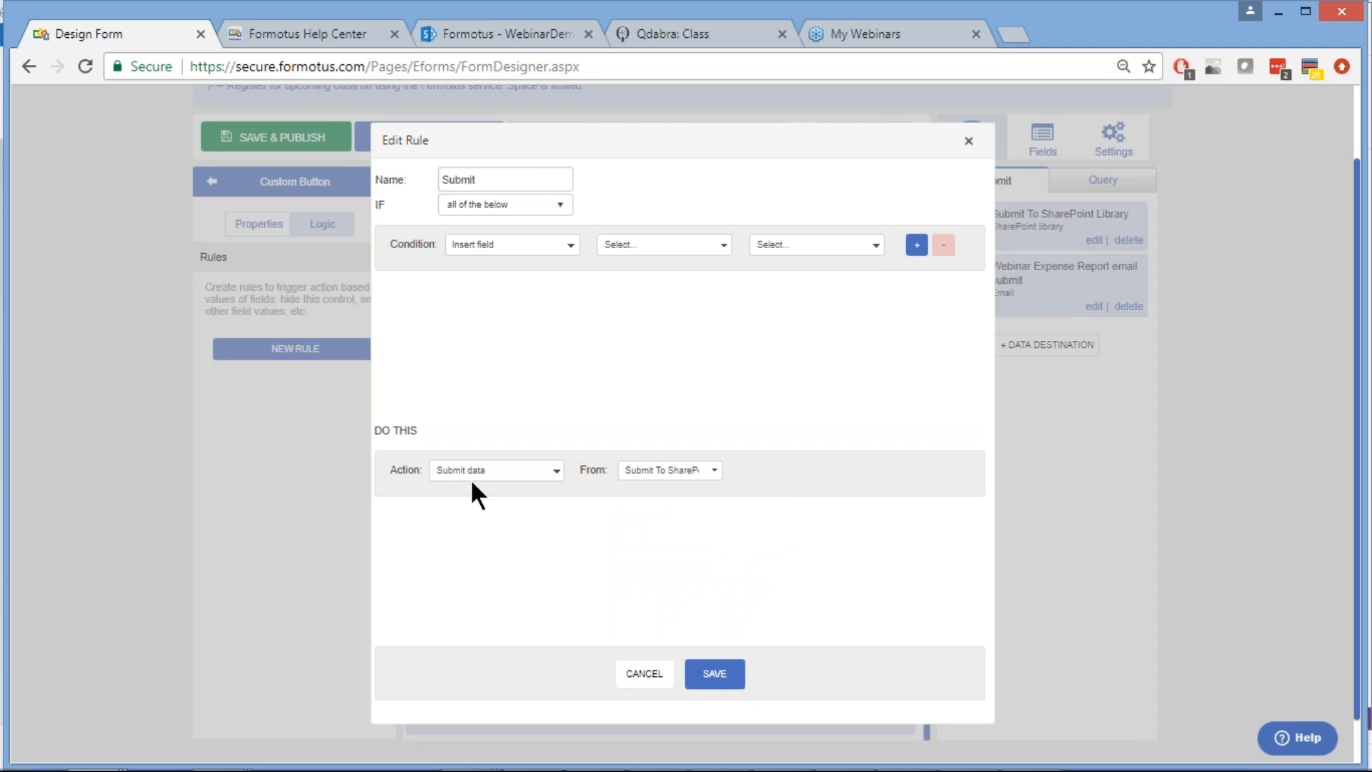
click(506, 181)
text(to SharePoint)
click(709, 685)
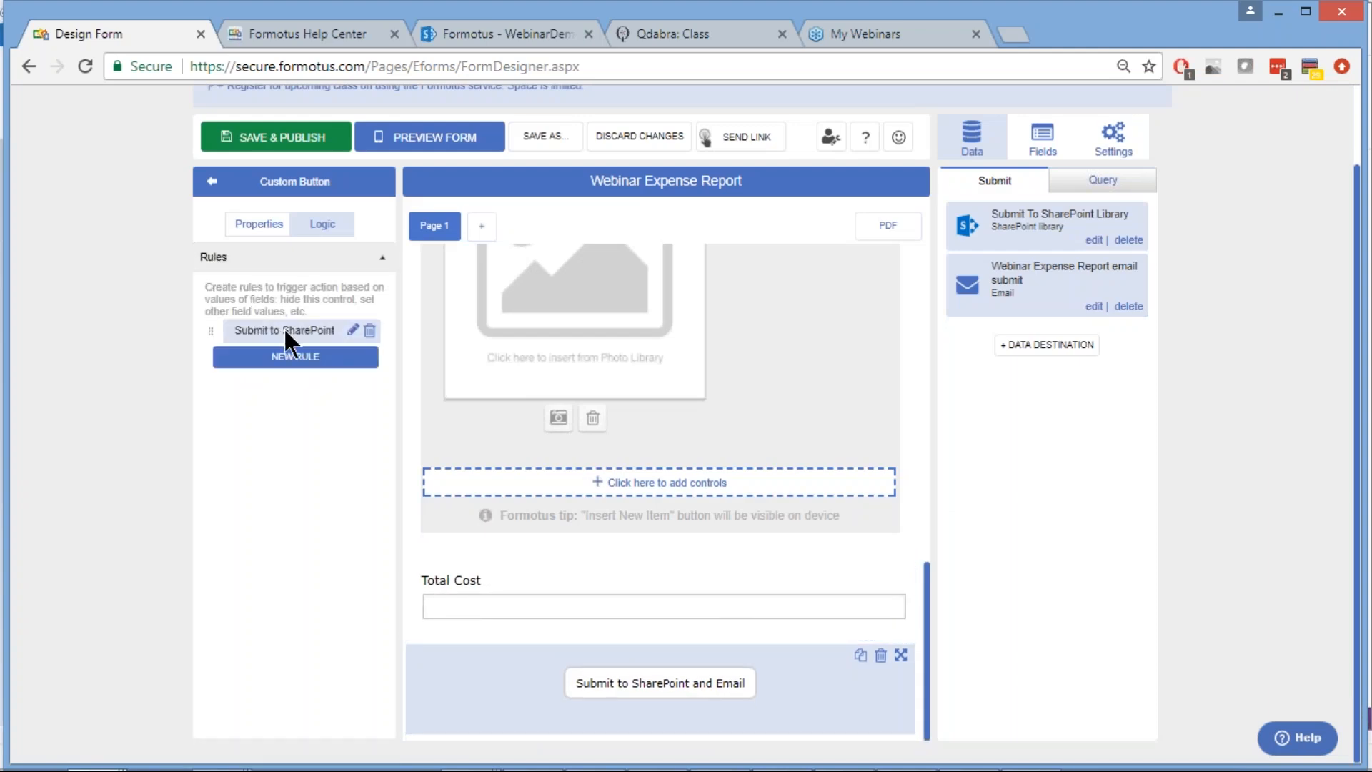
Add a rule 'Submit to Email' submitting data through the Webinar Expense Report email submit destination
click(295, 357)
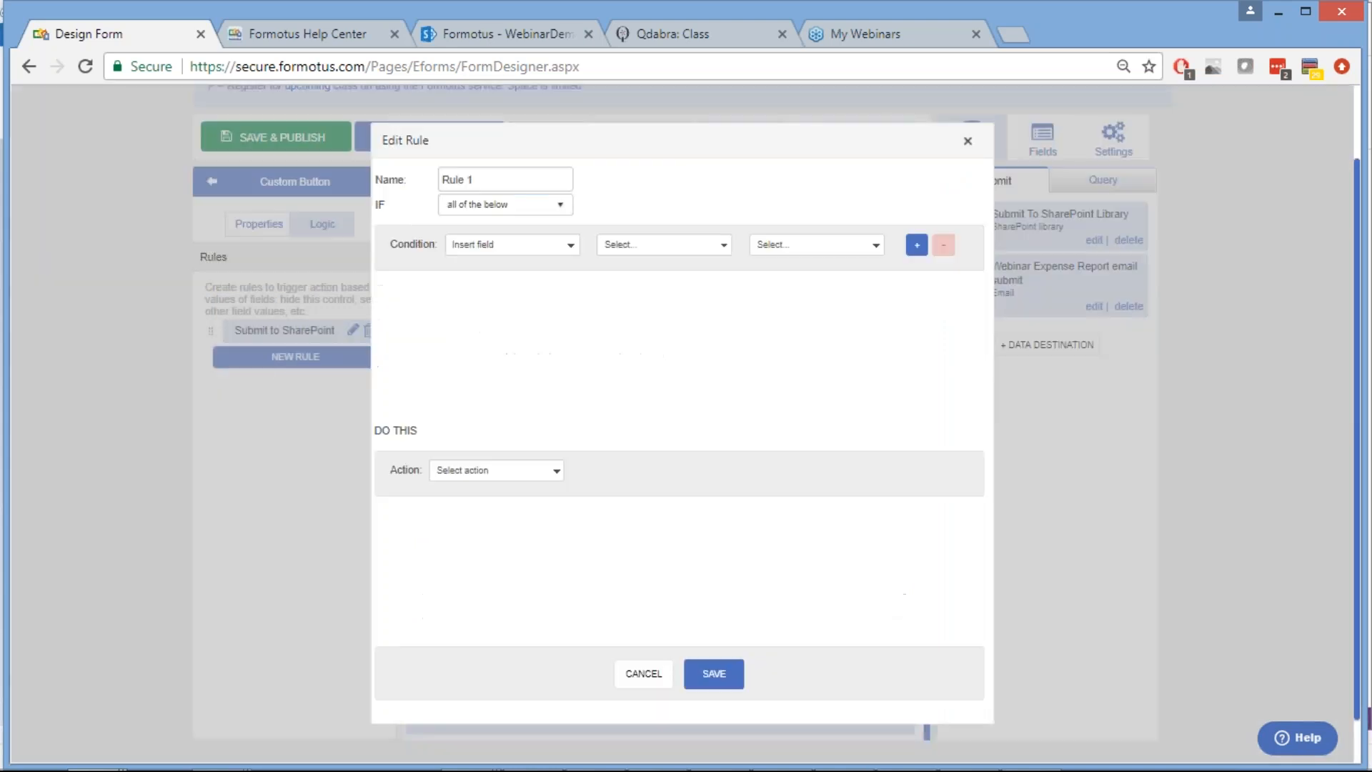
click(478, 180)
key(ctrl+a)
text(Submit to Email)
click(485, 471)
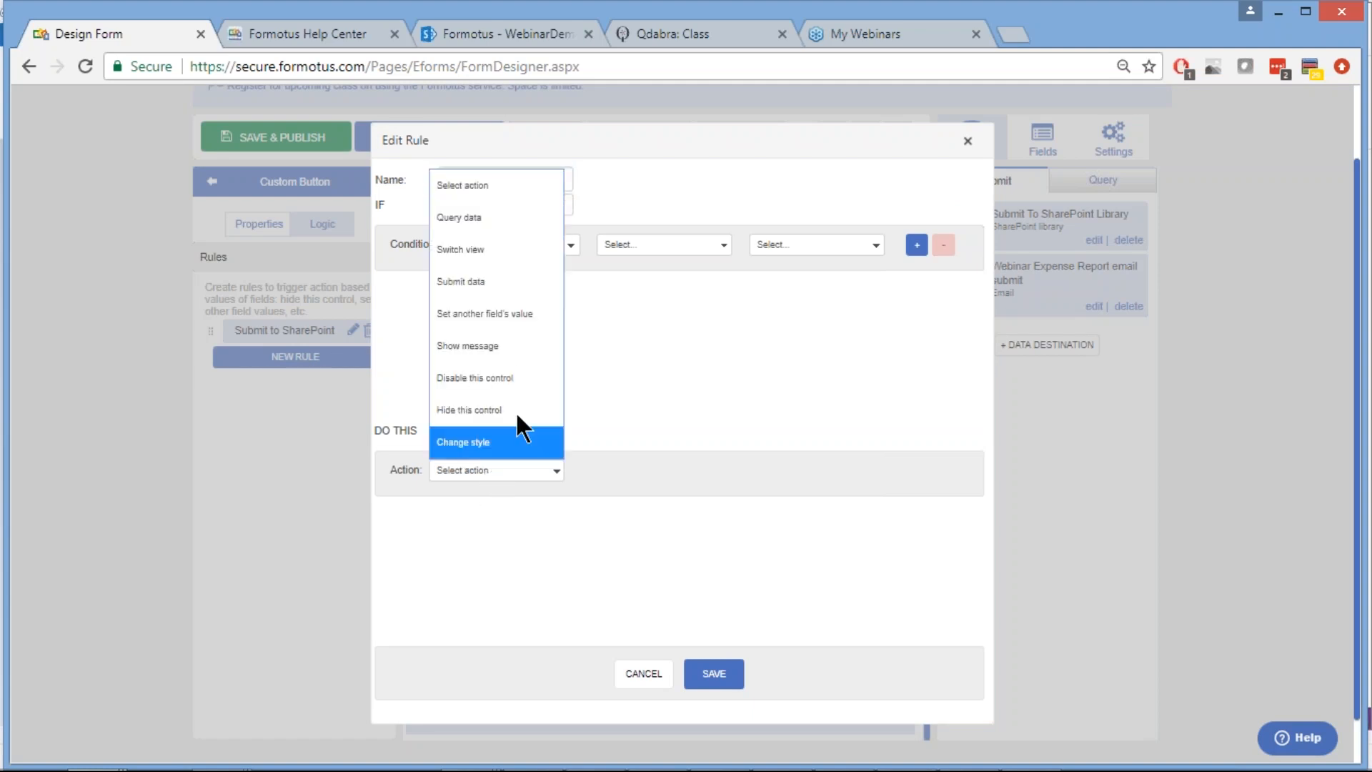
click(496, 280)
click(667, 468)
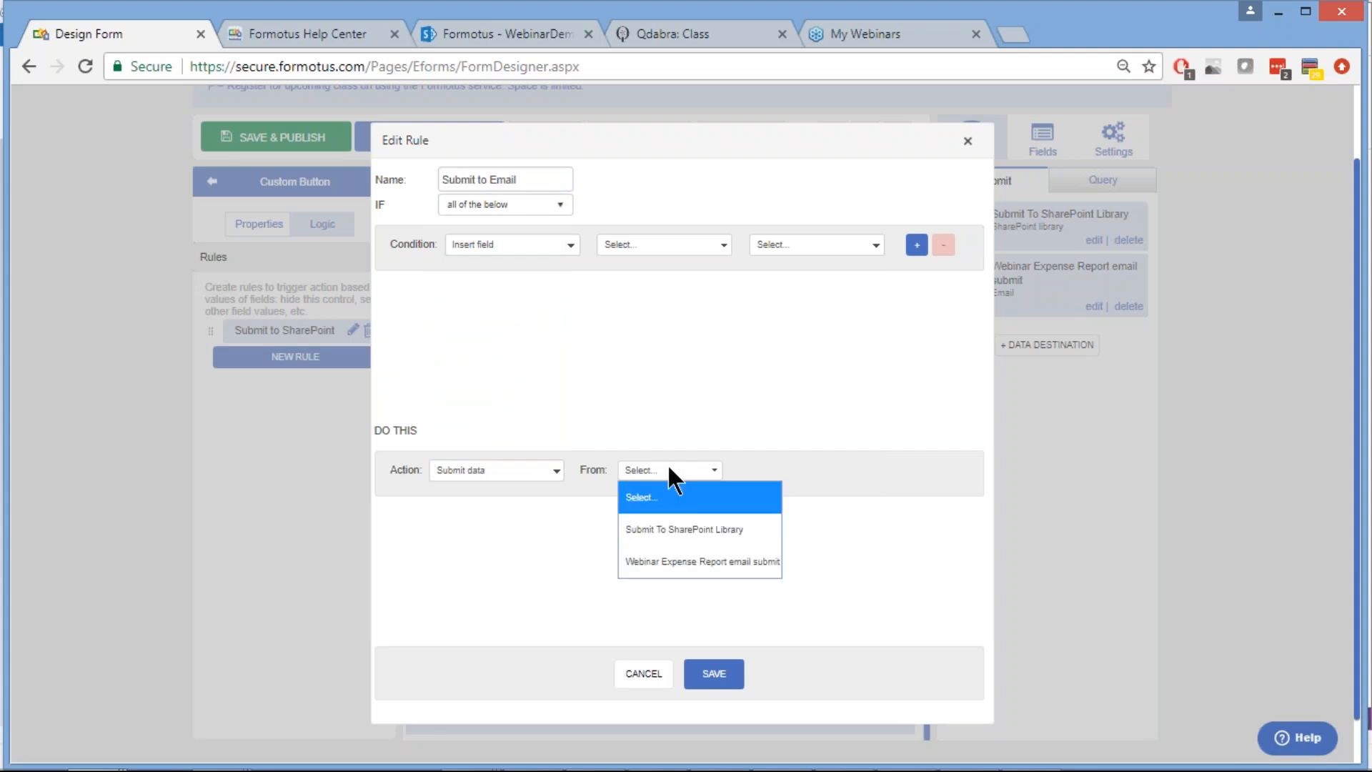
click(695, 564)
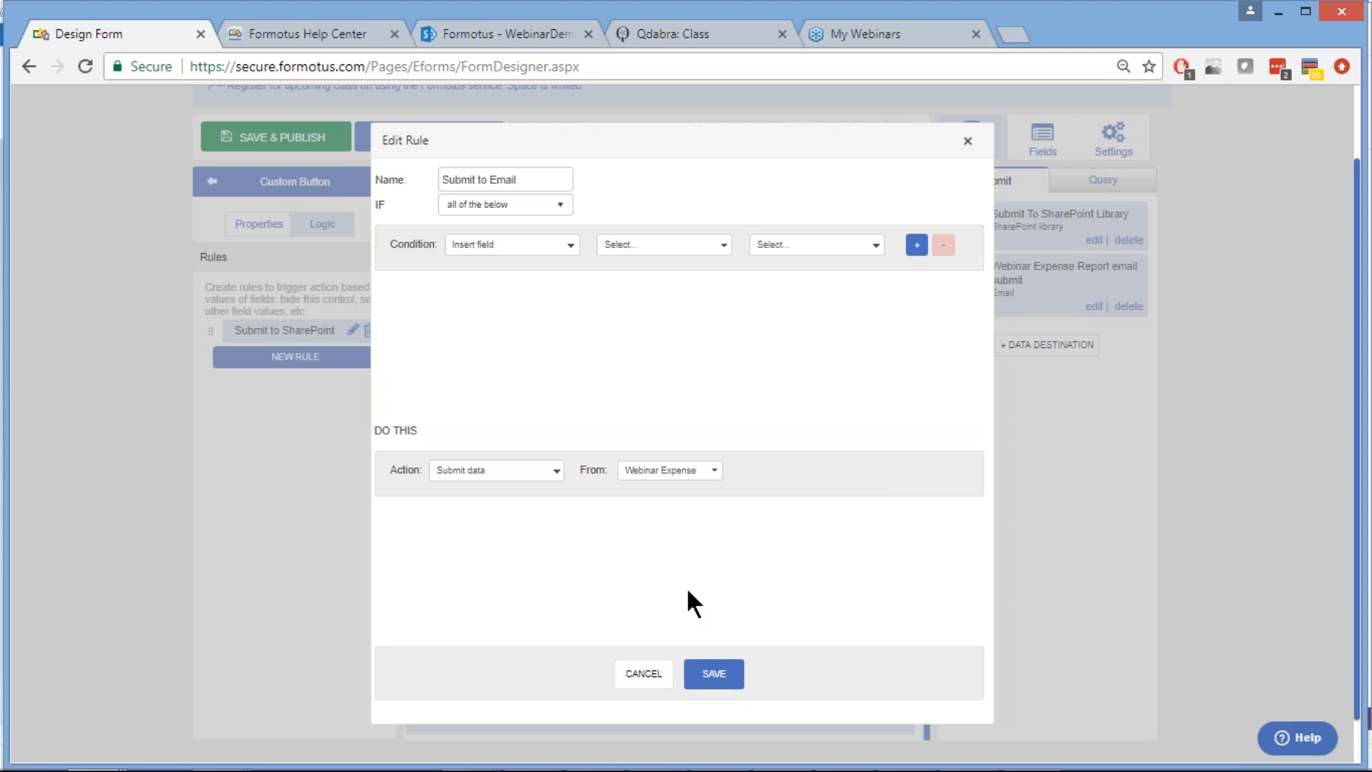
click(716, 684)
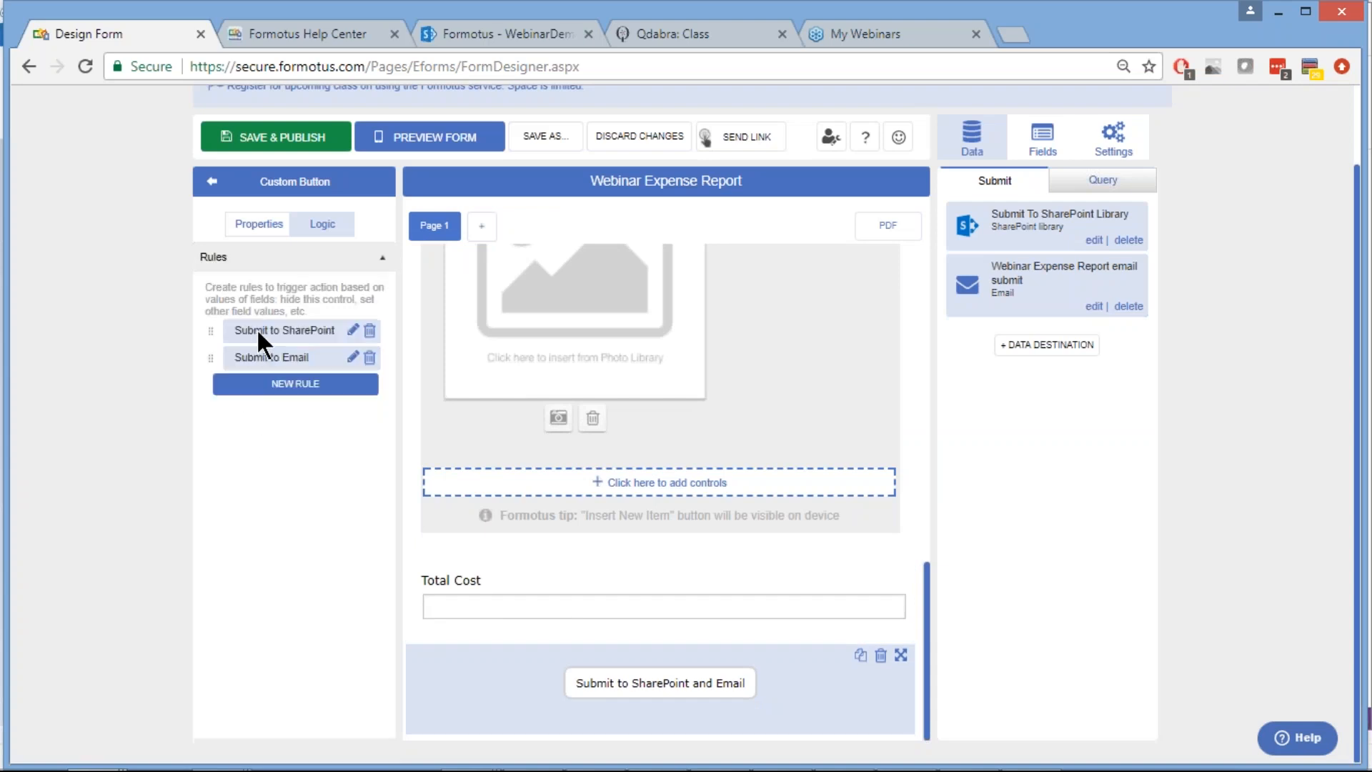
click(296, 388)
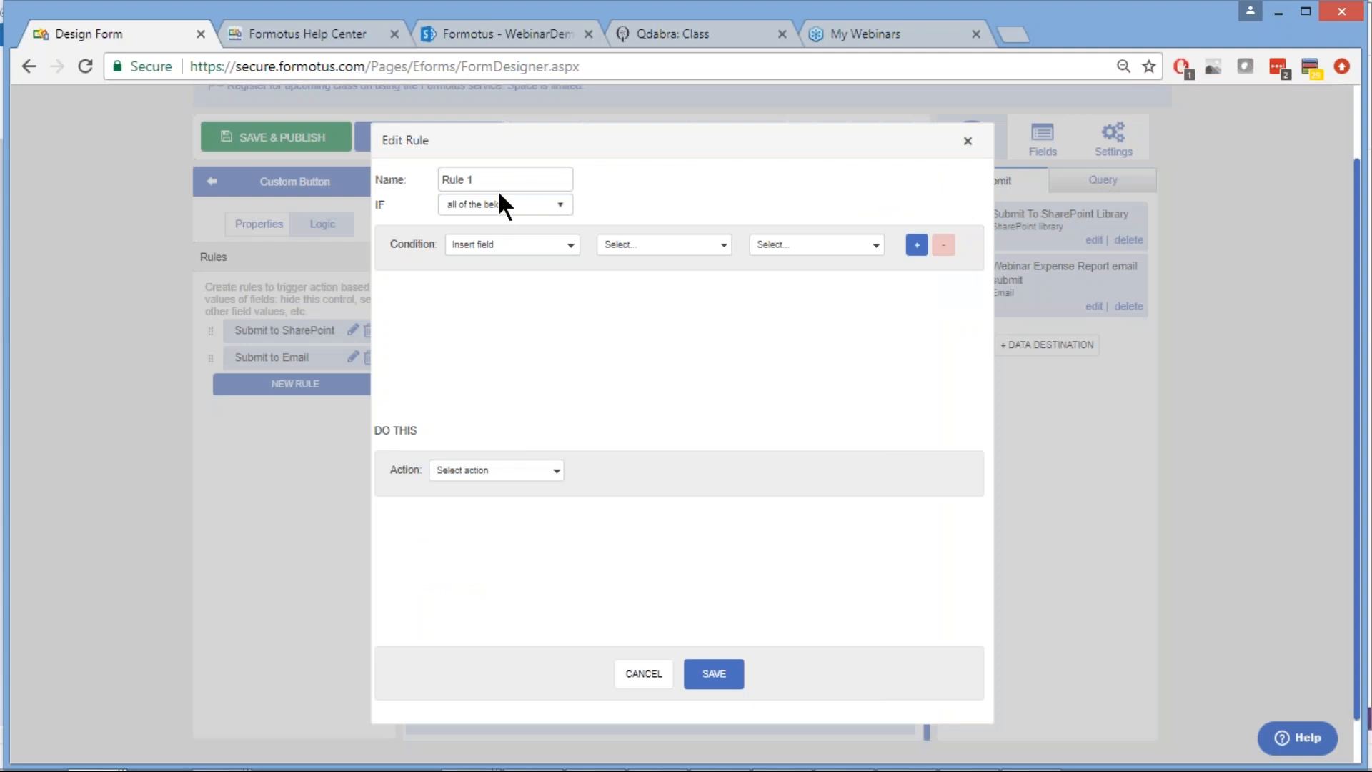
click(466, 471)
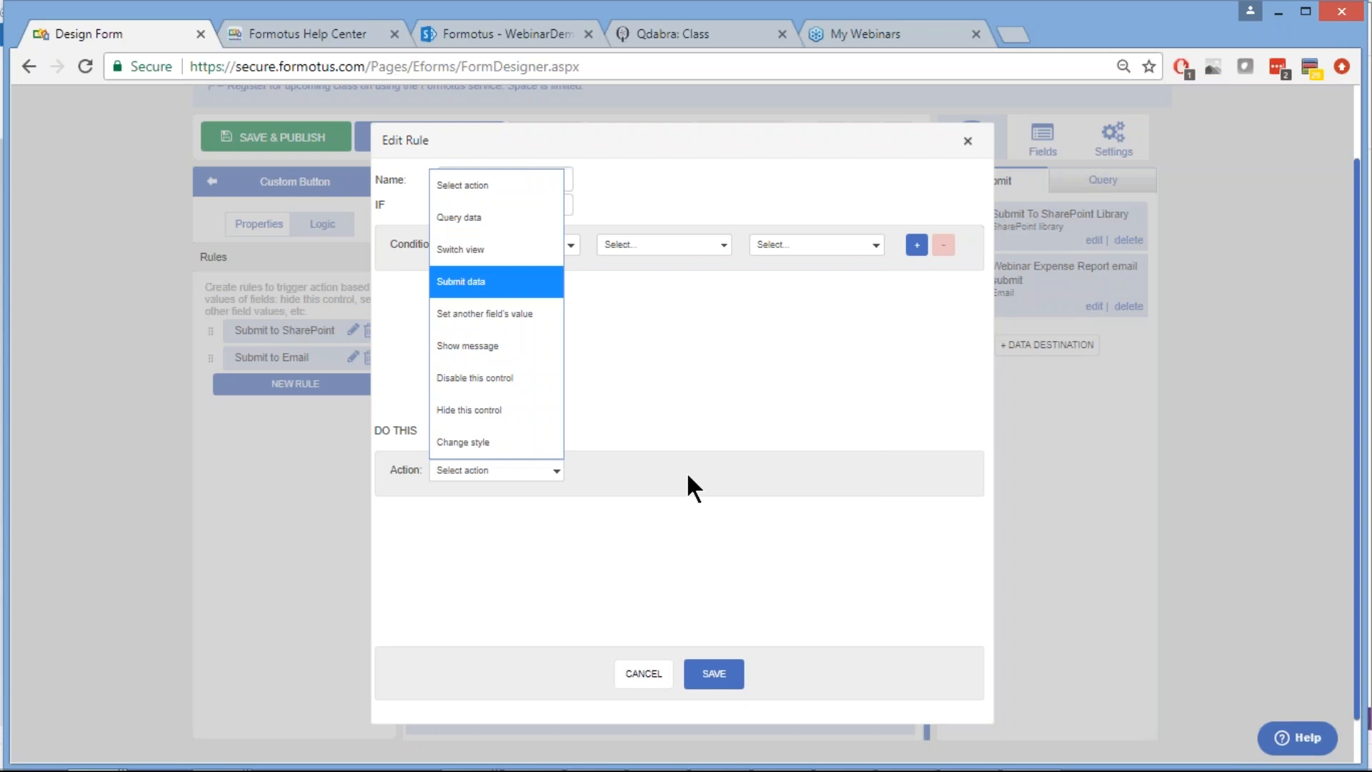
click(640, 683)
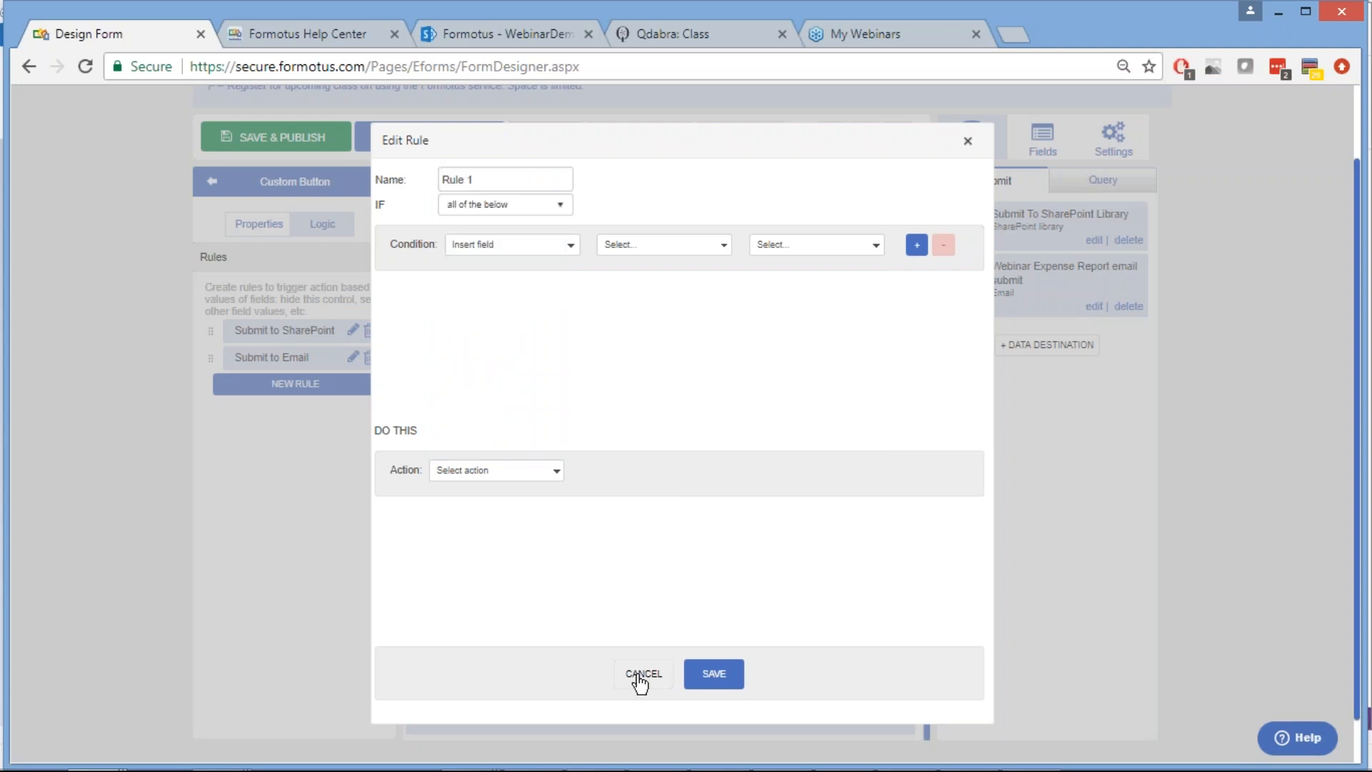
click(639, 682)
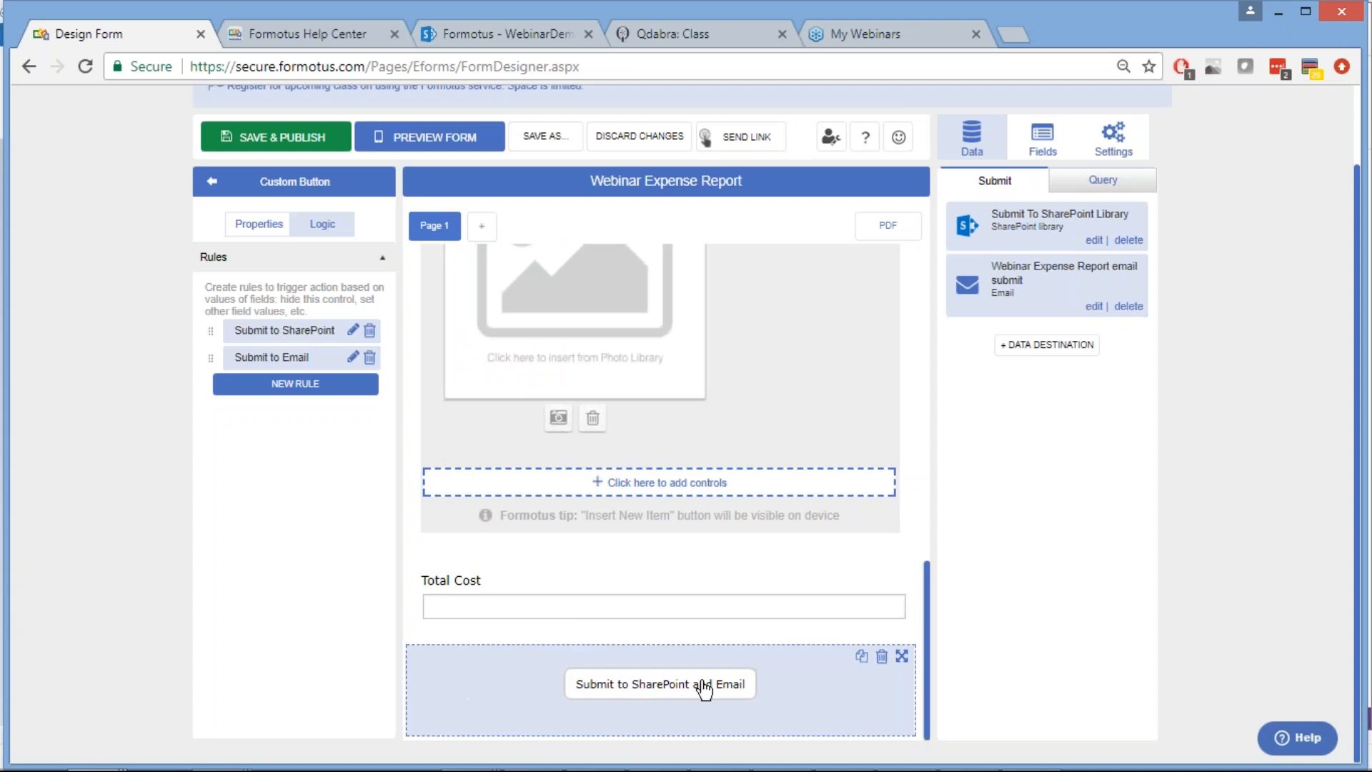
Save and publish the form, then scroll through the canvas to review it
scroll(275, 520, up, 2)
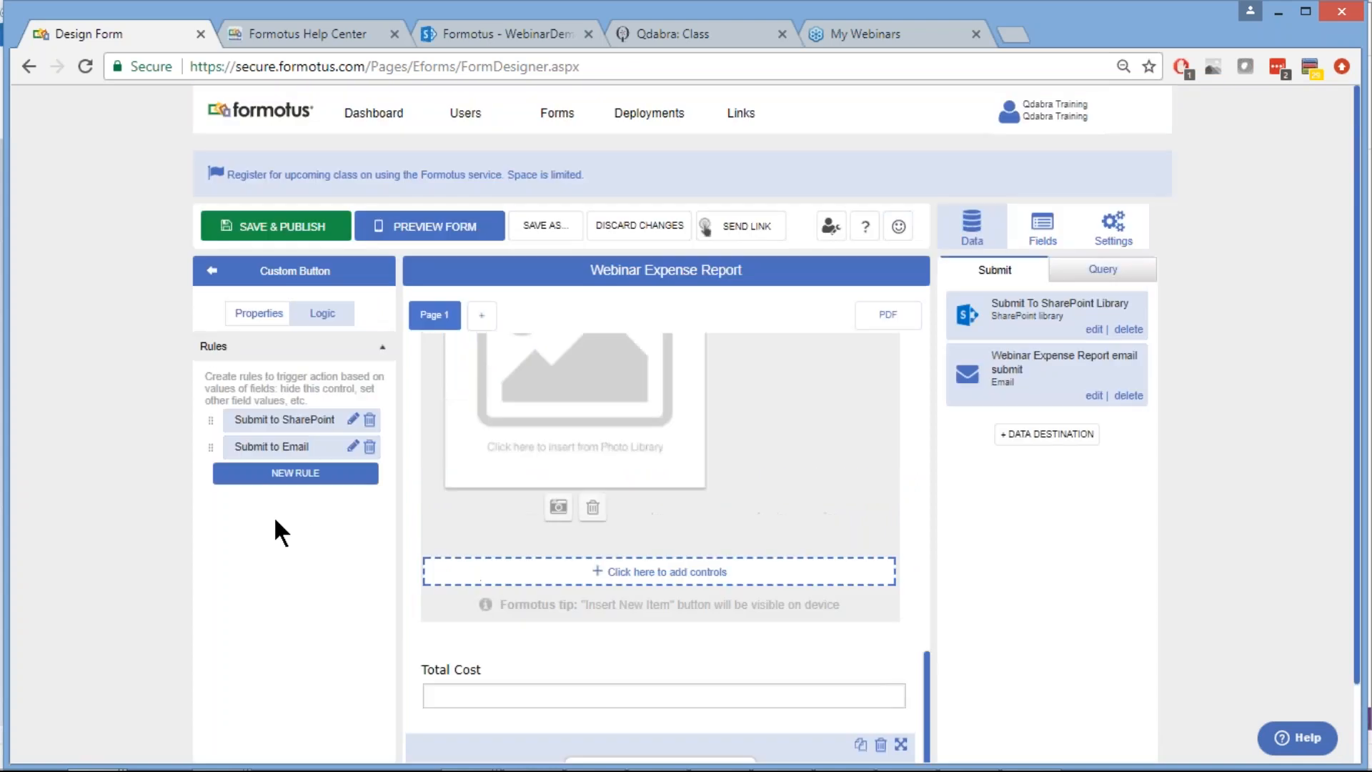
click(276, 228)
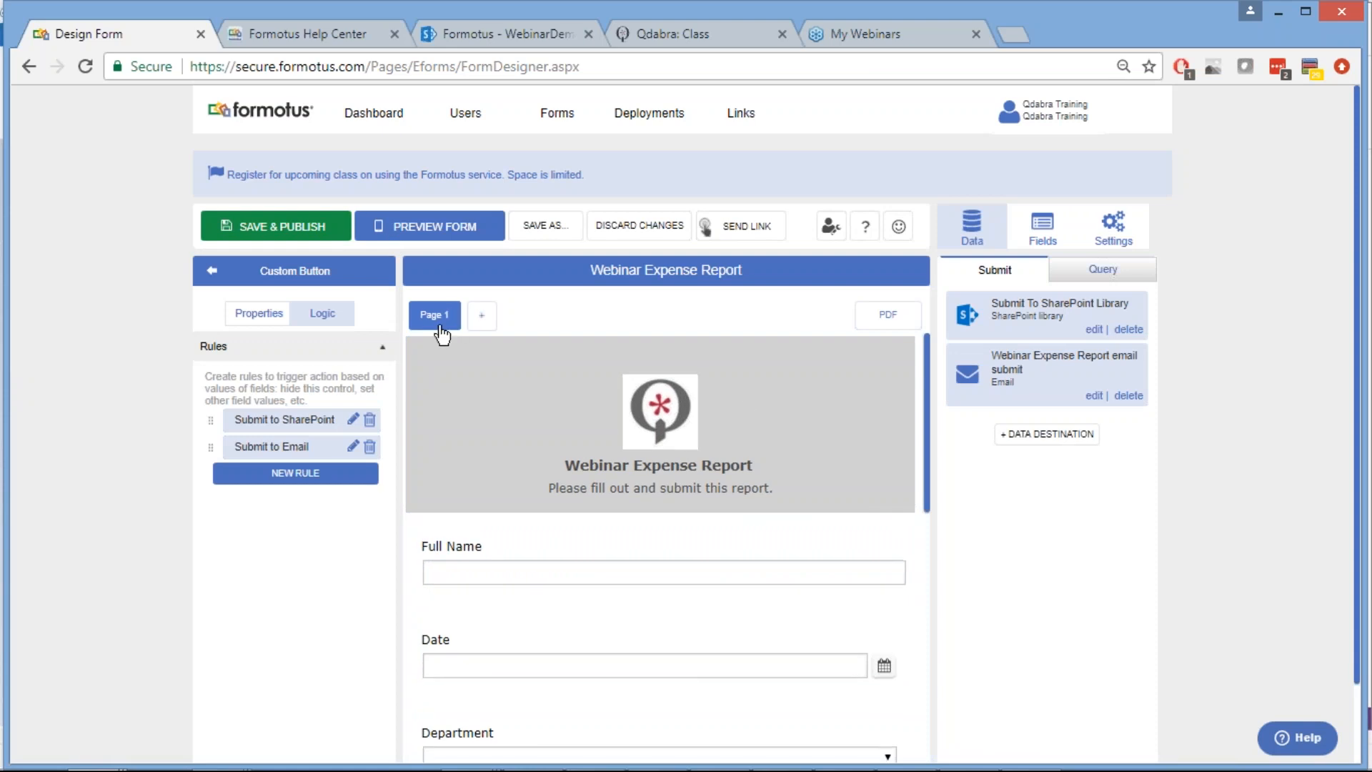
scroll(646, 561, down, 10)
scroll(644, 554, down, 5)
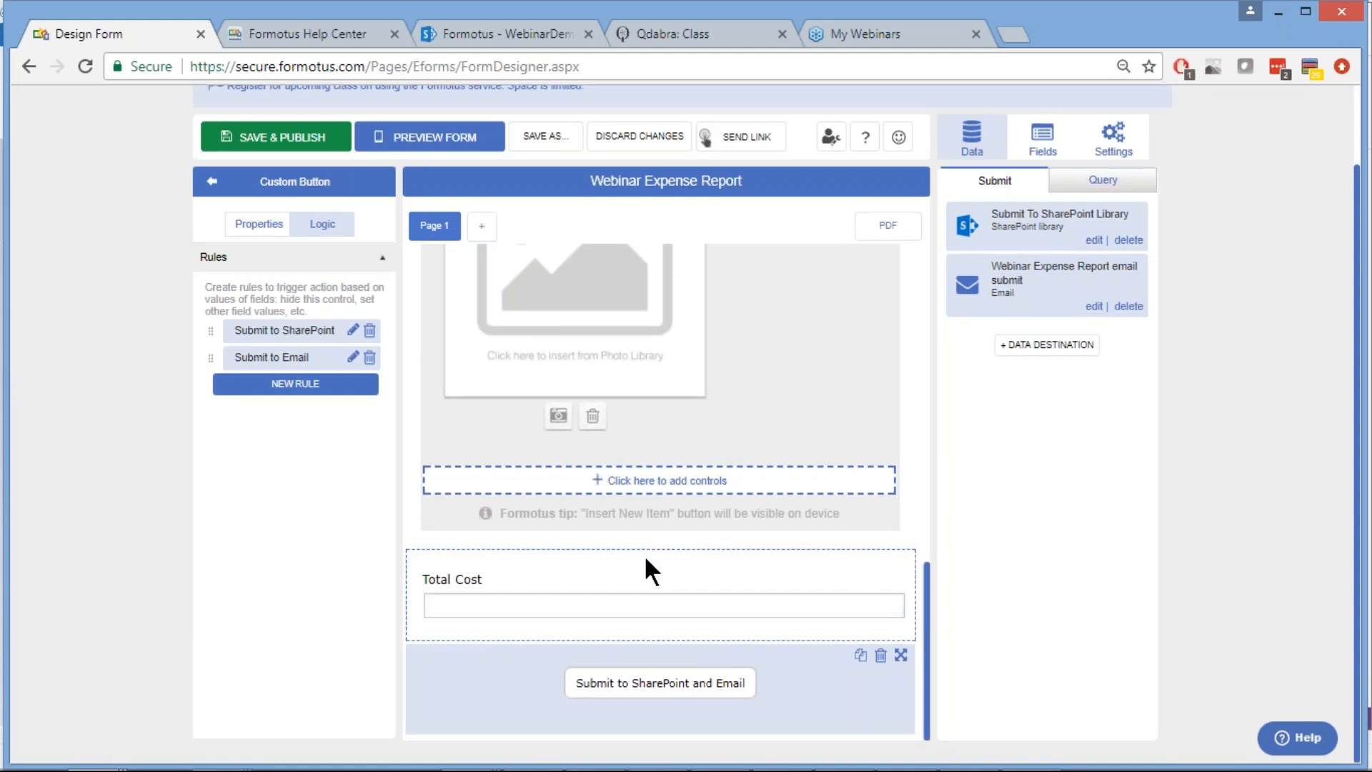
scroll(644, 555, up, 5)
scroll(645, 554, up, 8)
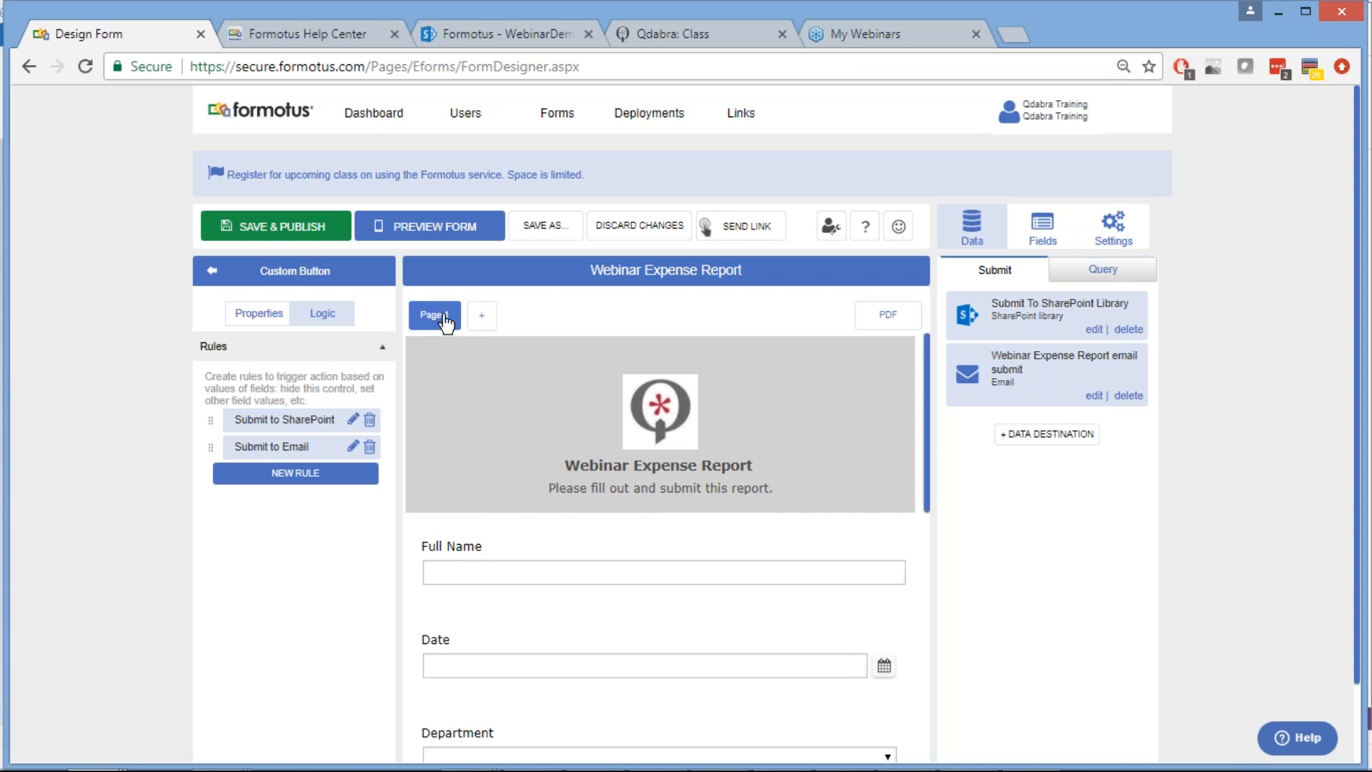
Look over the PDF layout tab, switch back to Page 1, and save and publish once more
click(875, 317)
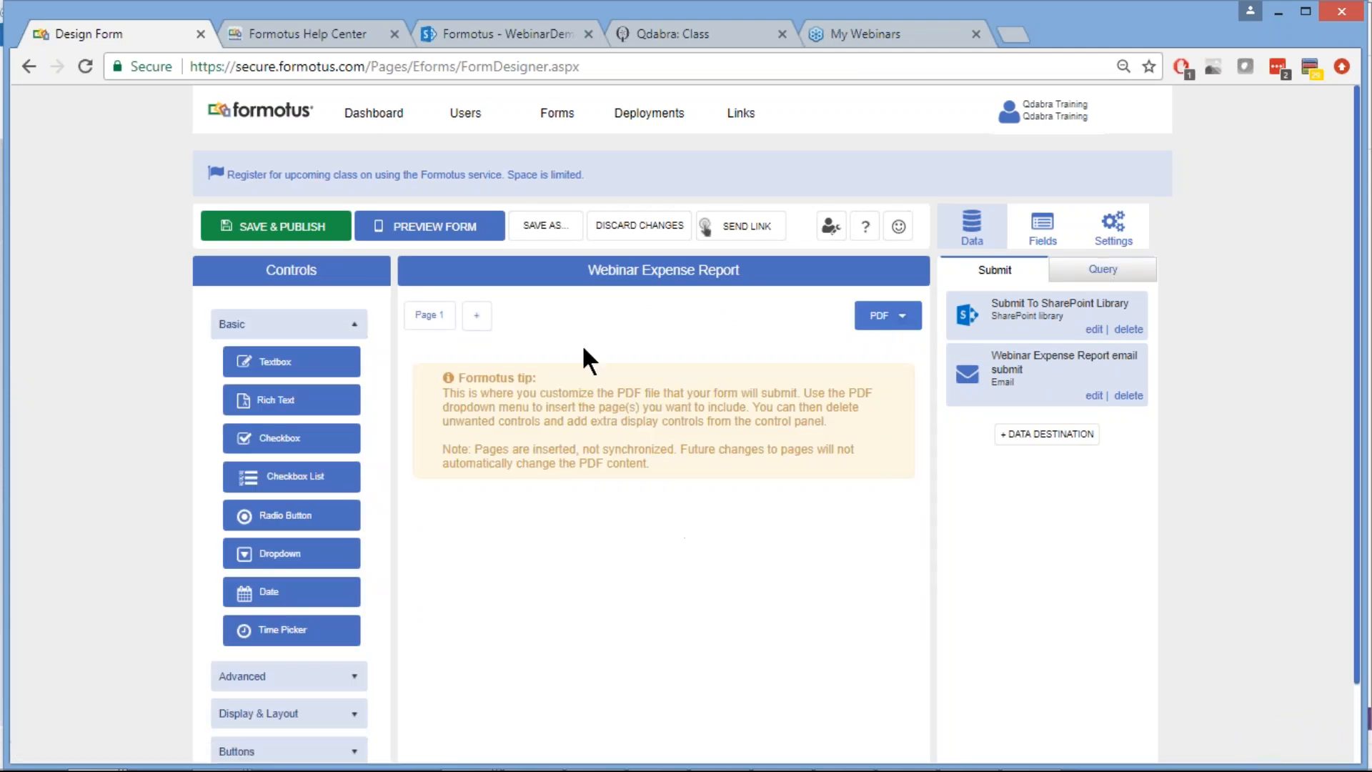
scroll(582, 350, down, 1)
scroll(833, 476, down, 1)
scroll(664, 422, up, 1)
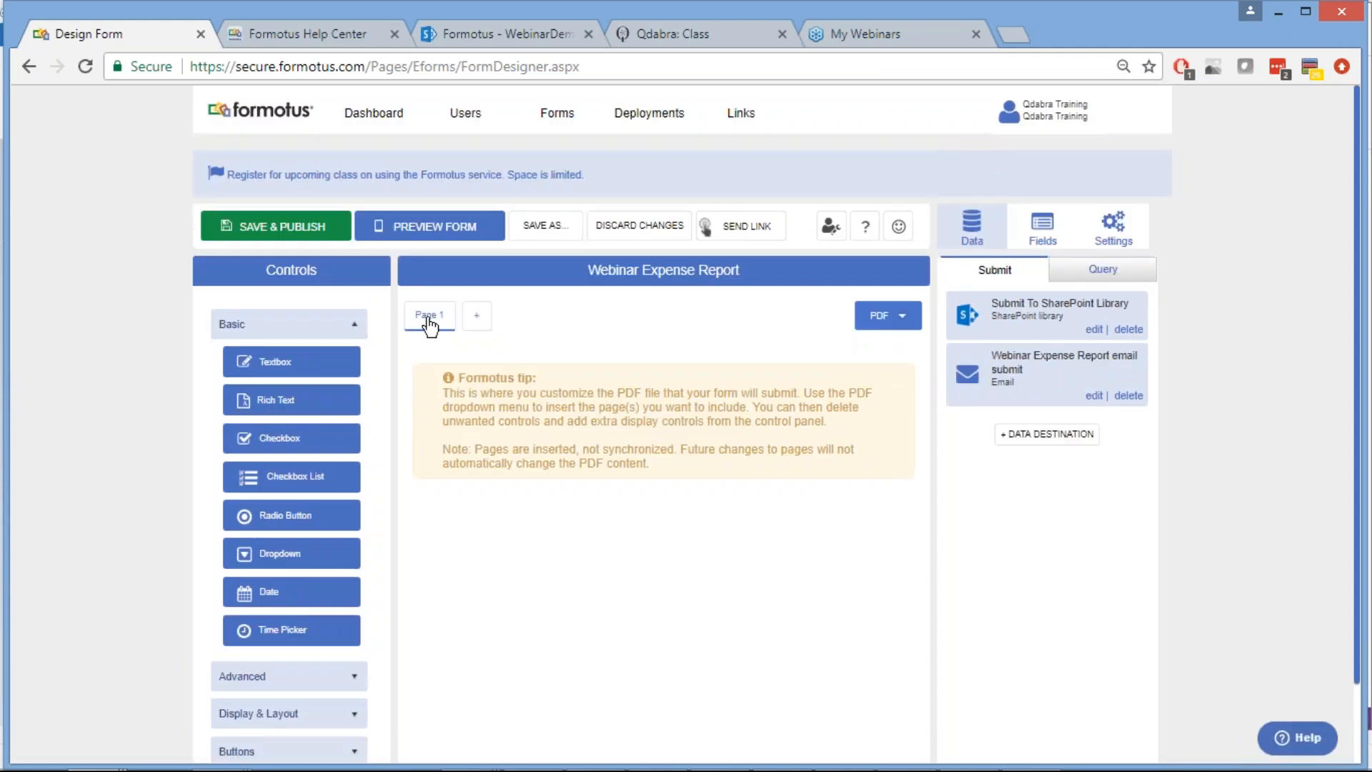
click(427, 321)
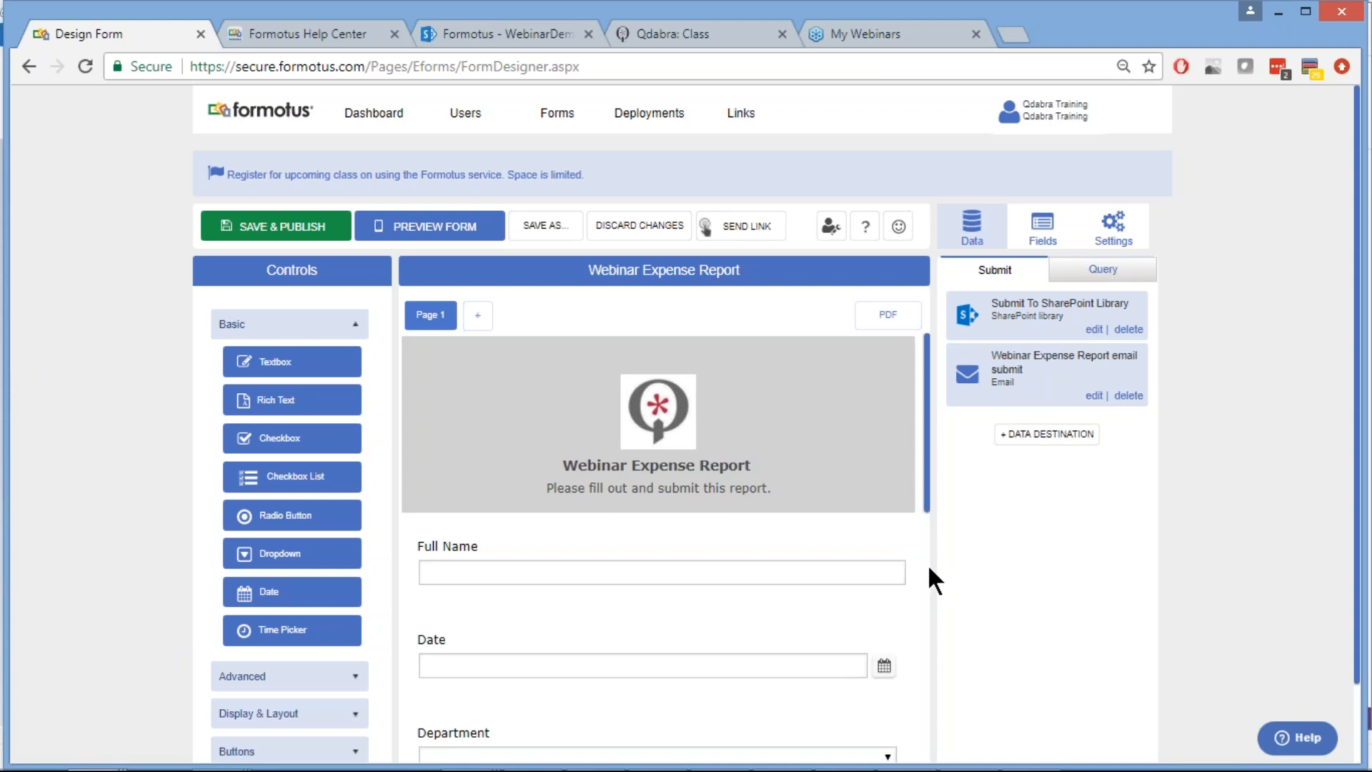
click(287, 230)
Switch to the Formotus Pro desktop app from the Windows taskbar
mouse_move(908, 769)
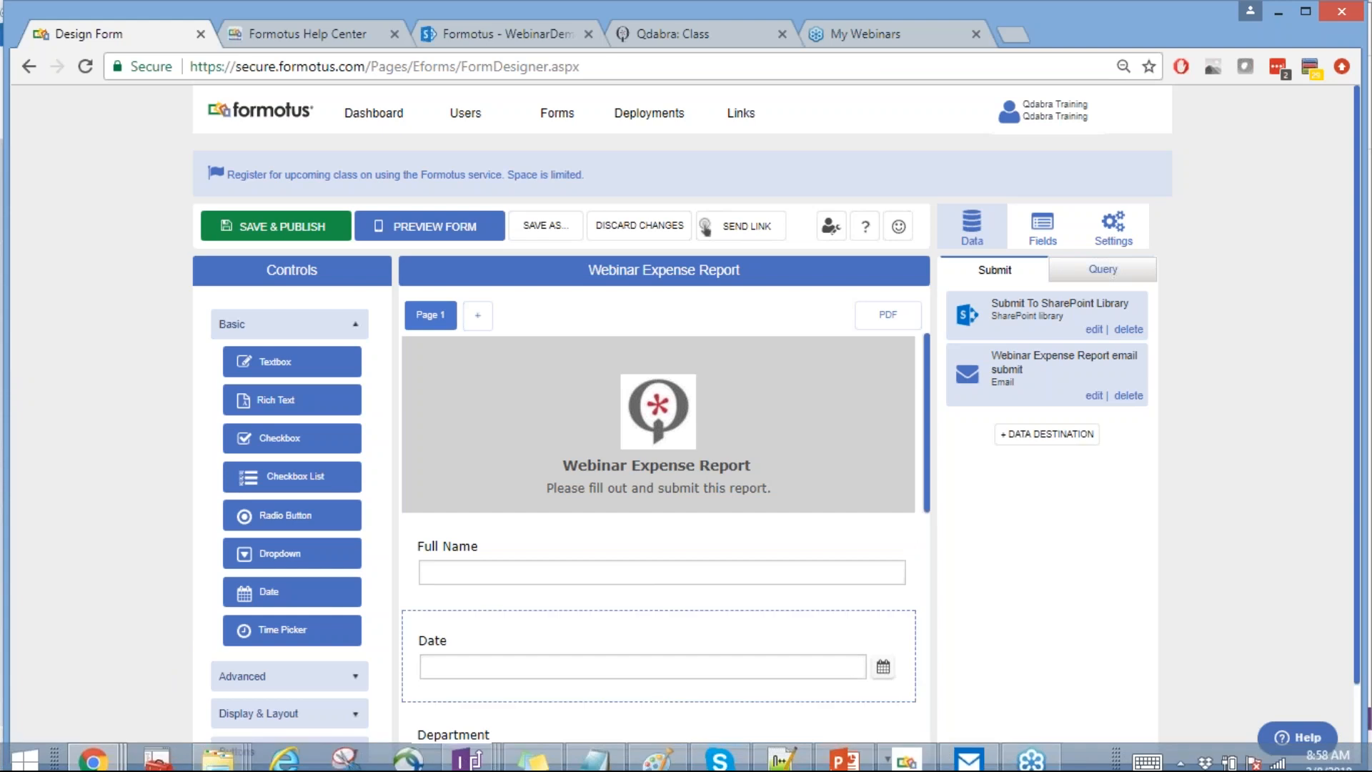
click(907, 751)
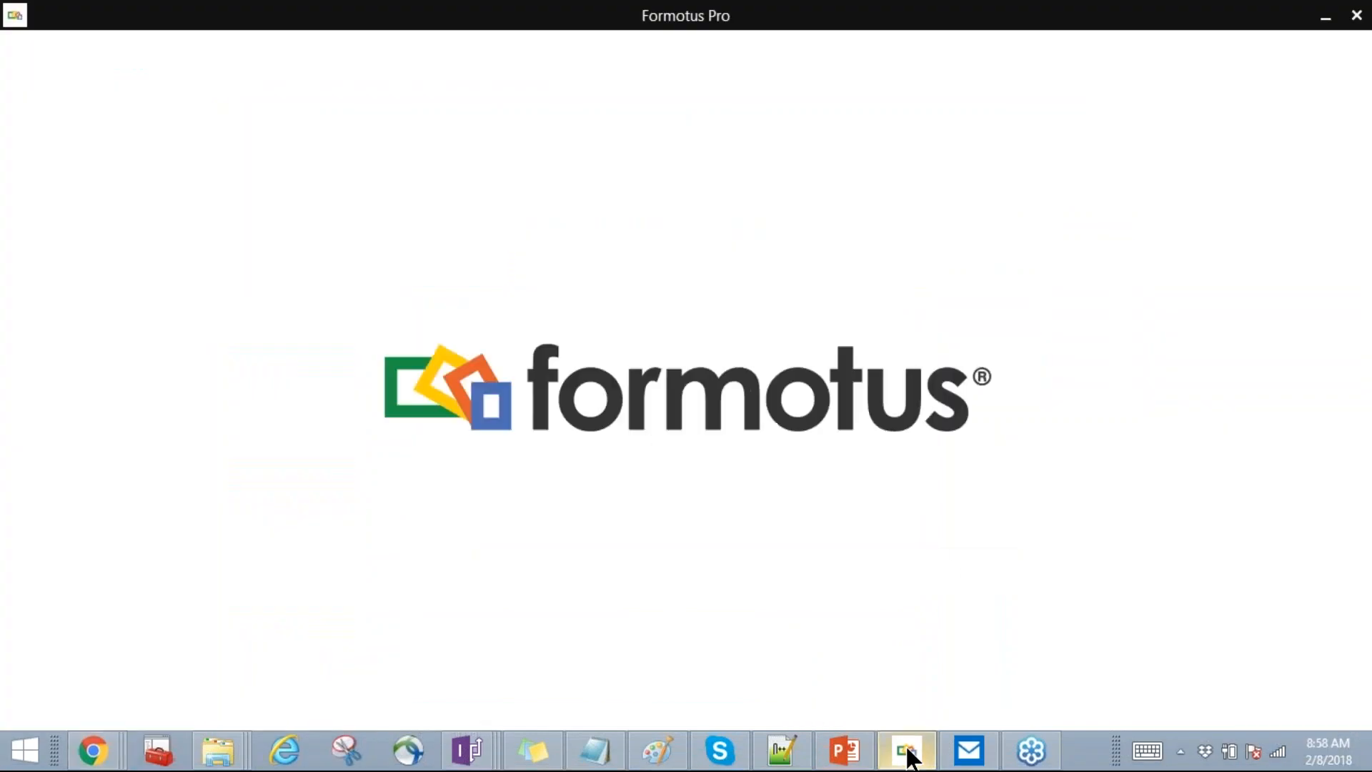